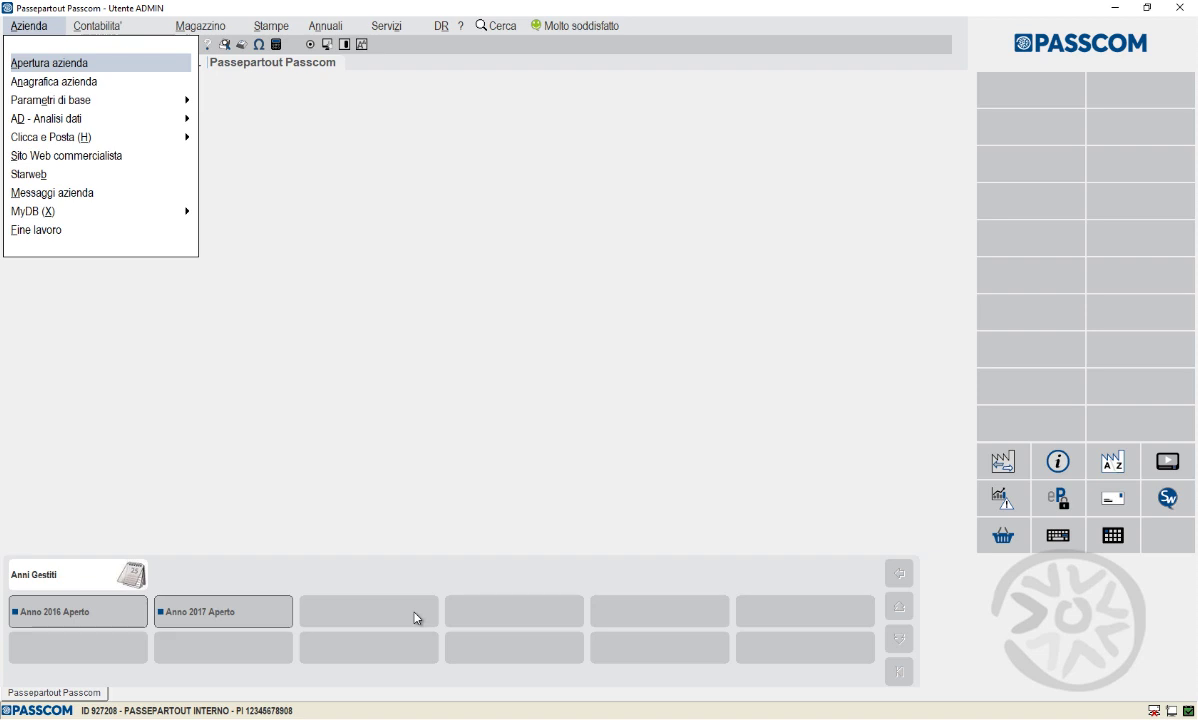
View the second page of the 2017 VAT activity parameters in the company master record
key(Down)
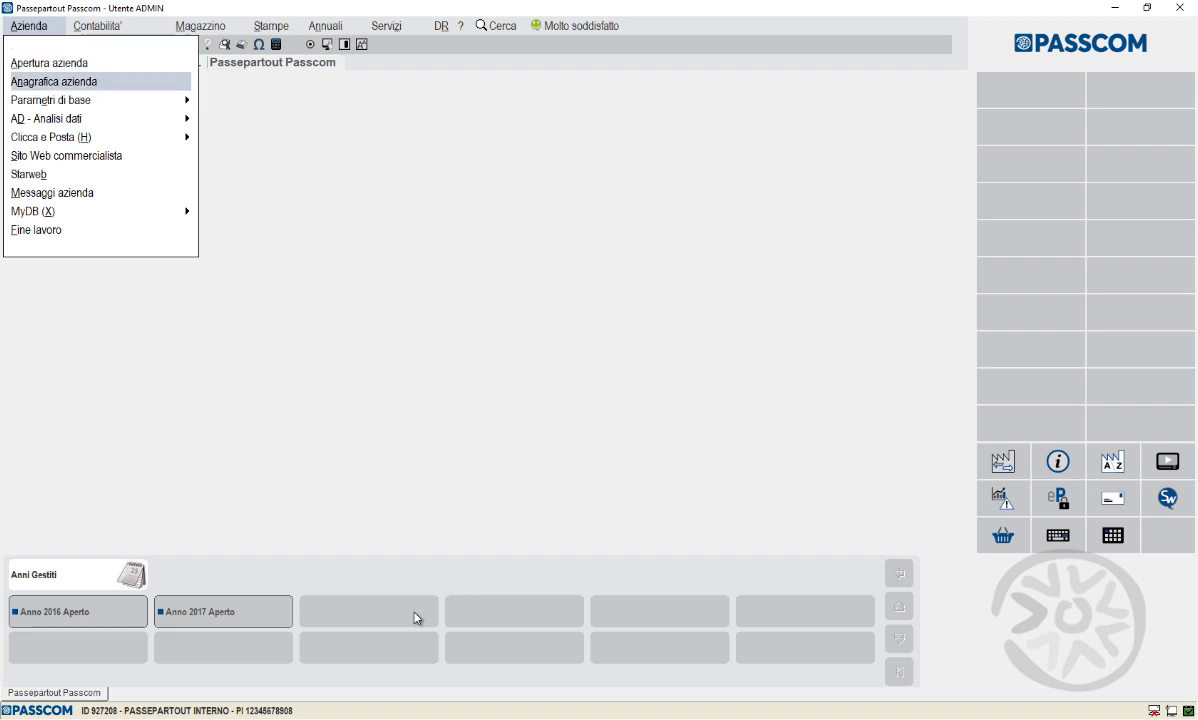
key(Return)
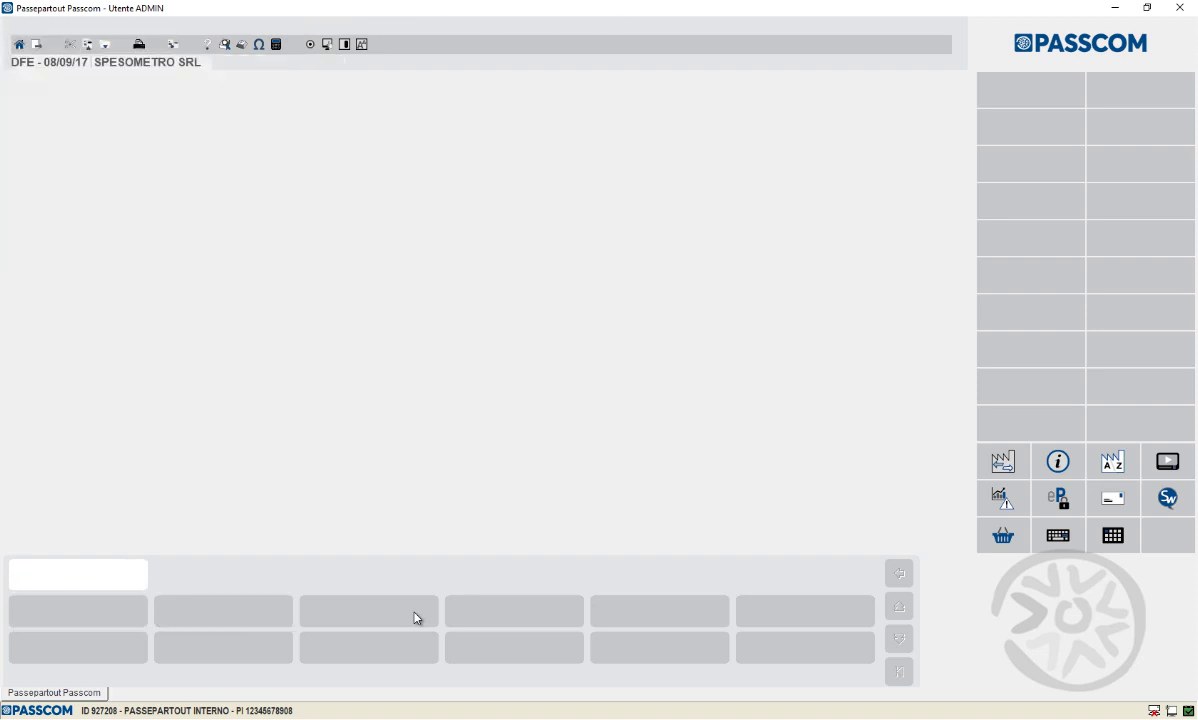
key(F4)
key(Down)
key(Down)
key(Down)
key(Down)
key(Down)
key(Down)
key(Down)
key(Down)
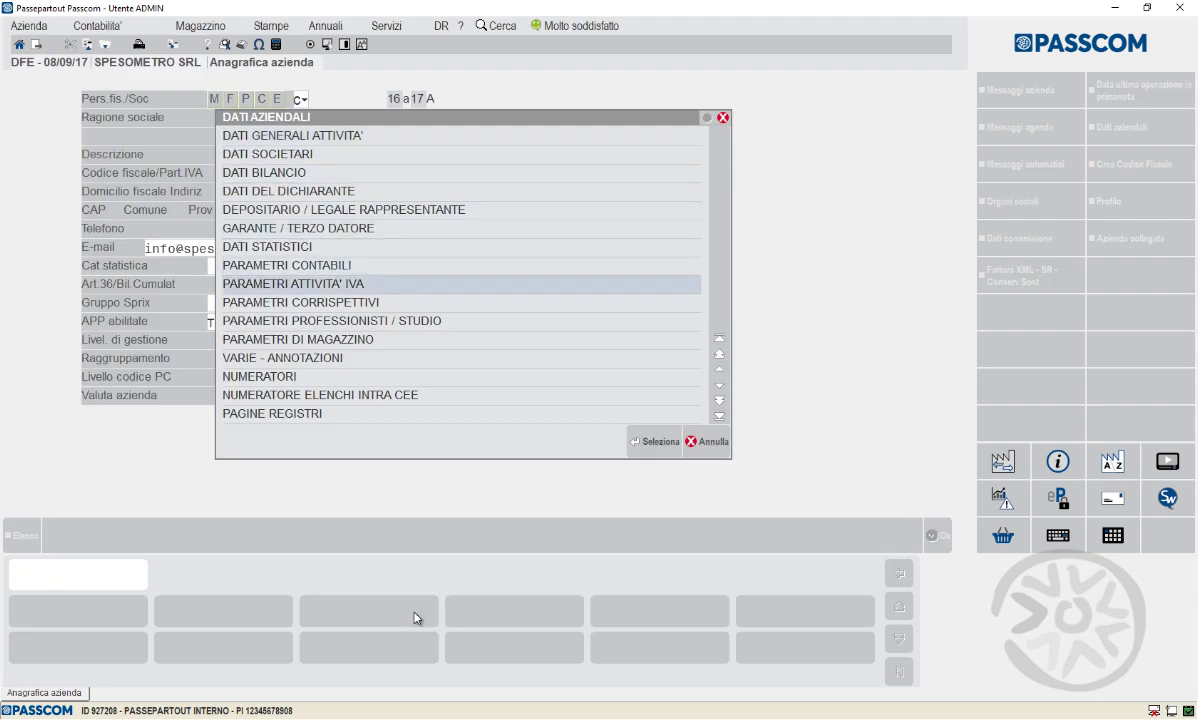
key(Return)
key(Page_Down)
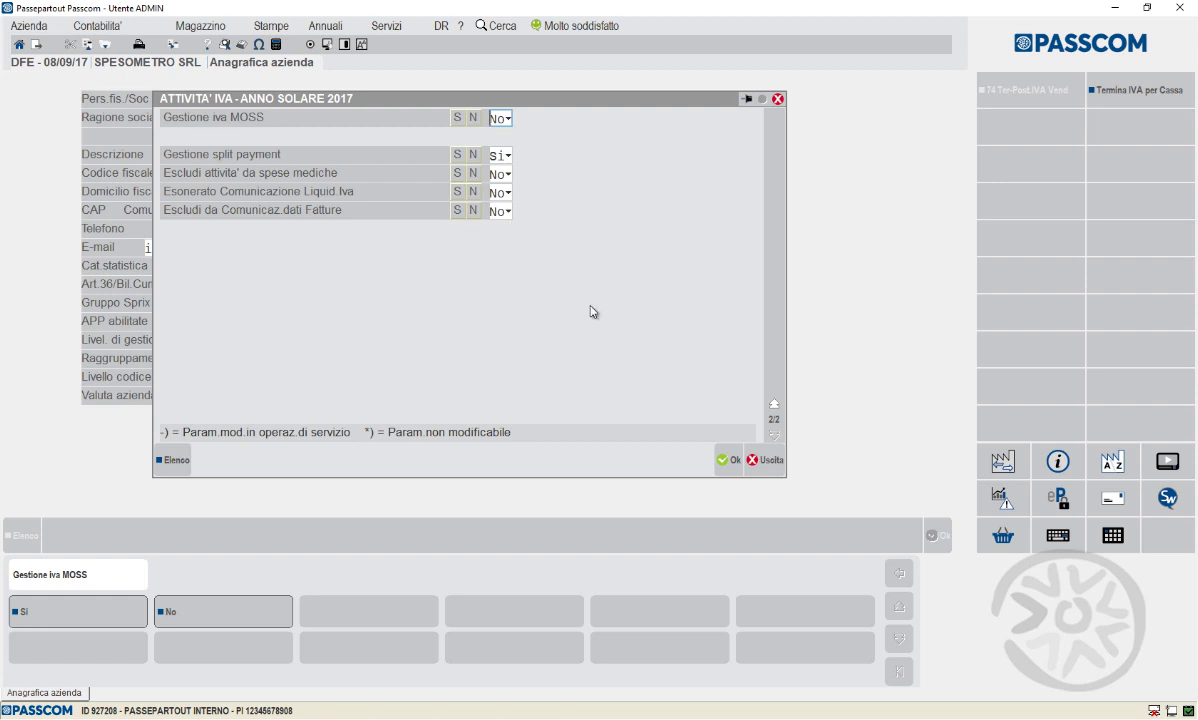
Leave the VAT activity parameters and the company master record without saving
click(770, 462)
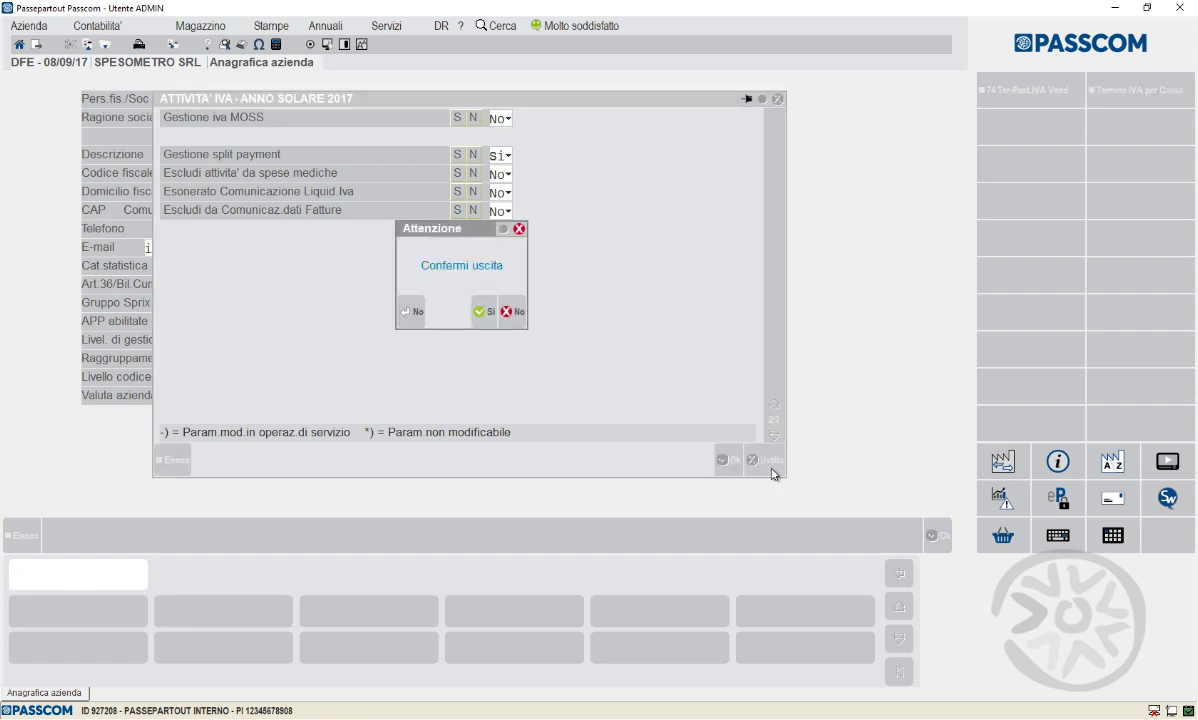
click(495, 314)
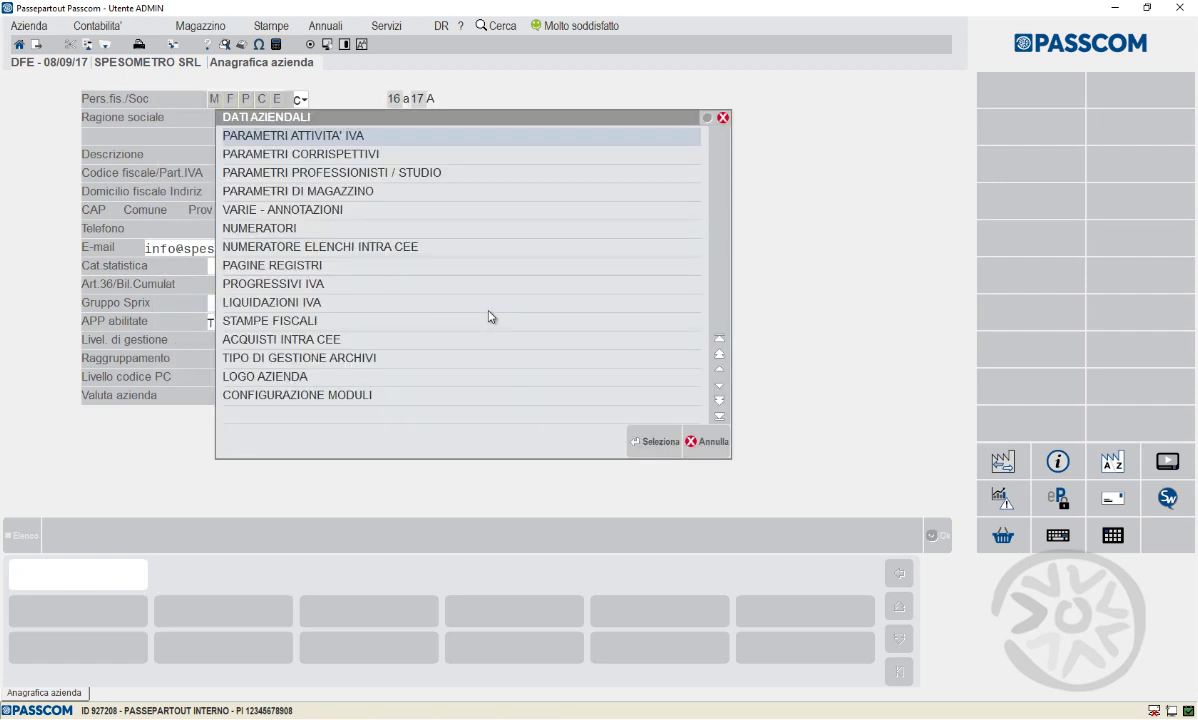
click(697, 447)
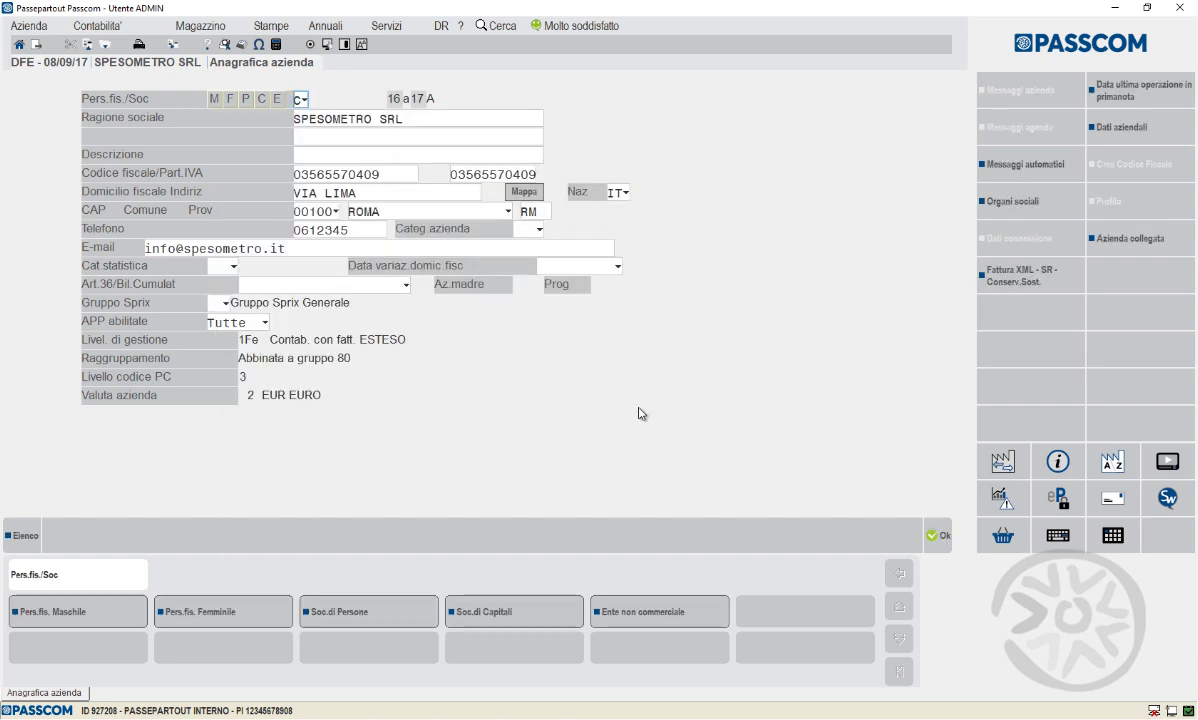
key(Escape)
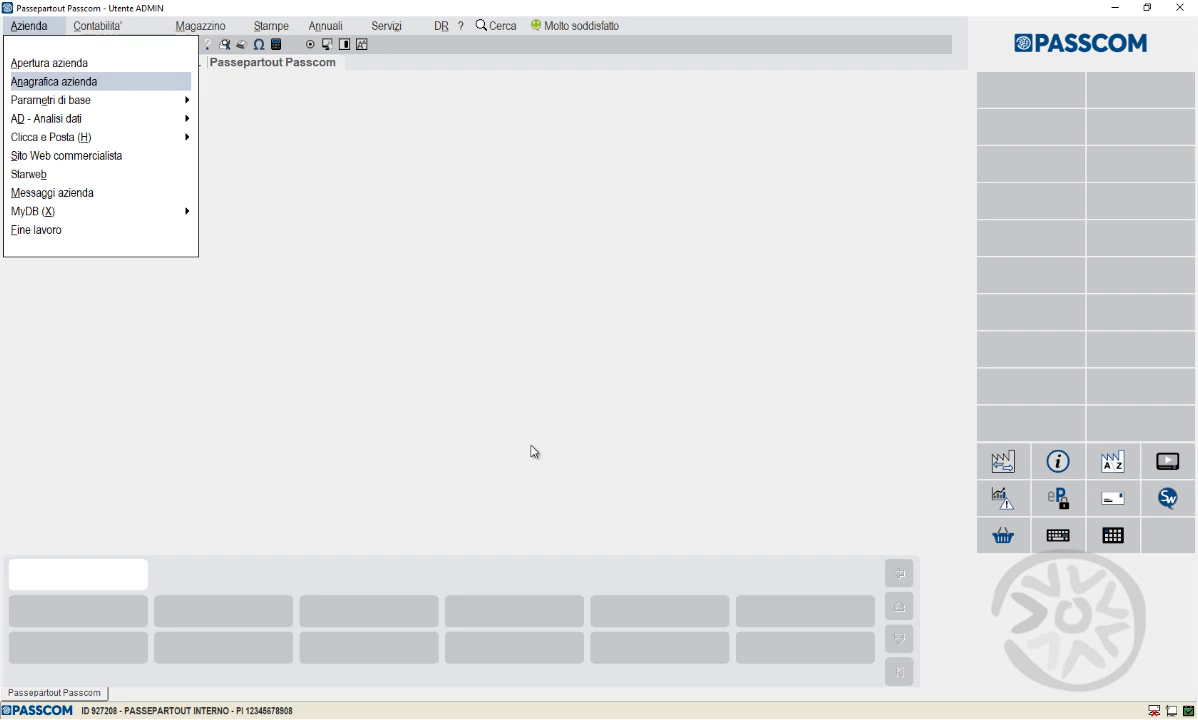
Open the list of intermediaries and telematic service suppliers in the base parameters
key(Down)
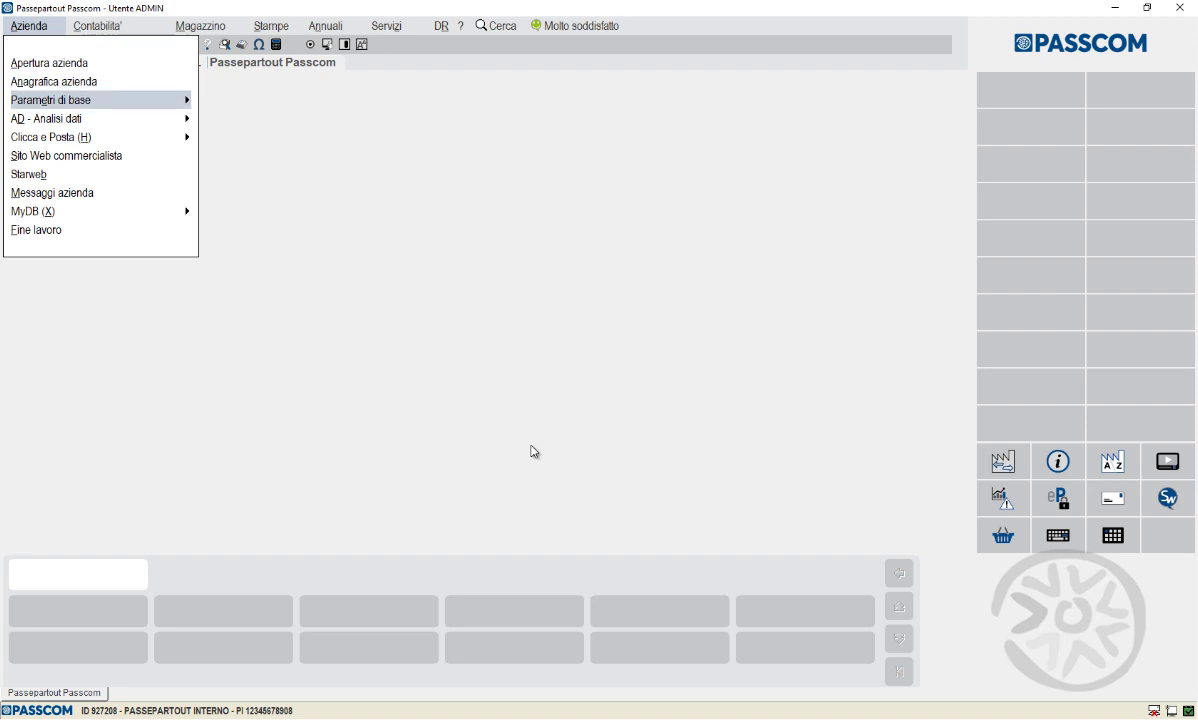
key(Right)
key(Down)
key(Down)
key(Down)
key(Down)
key(Down)
key(Down)
key(Down)
key(Down)
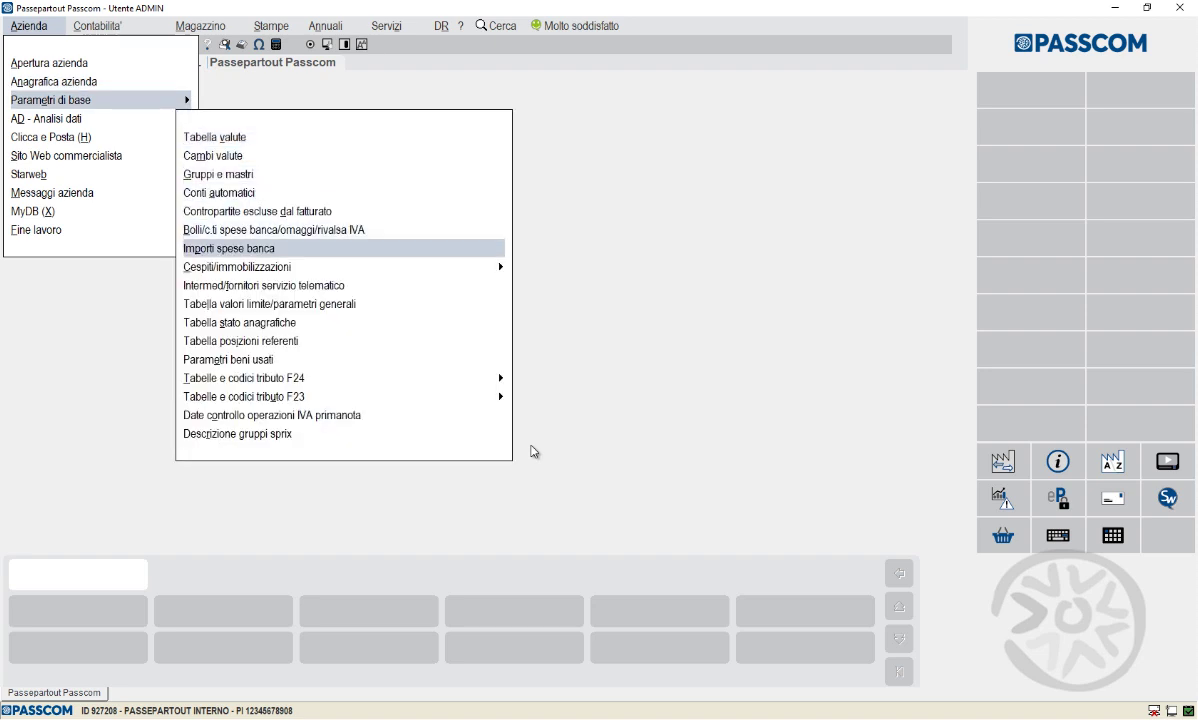
key(Return)
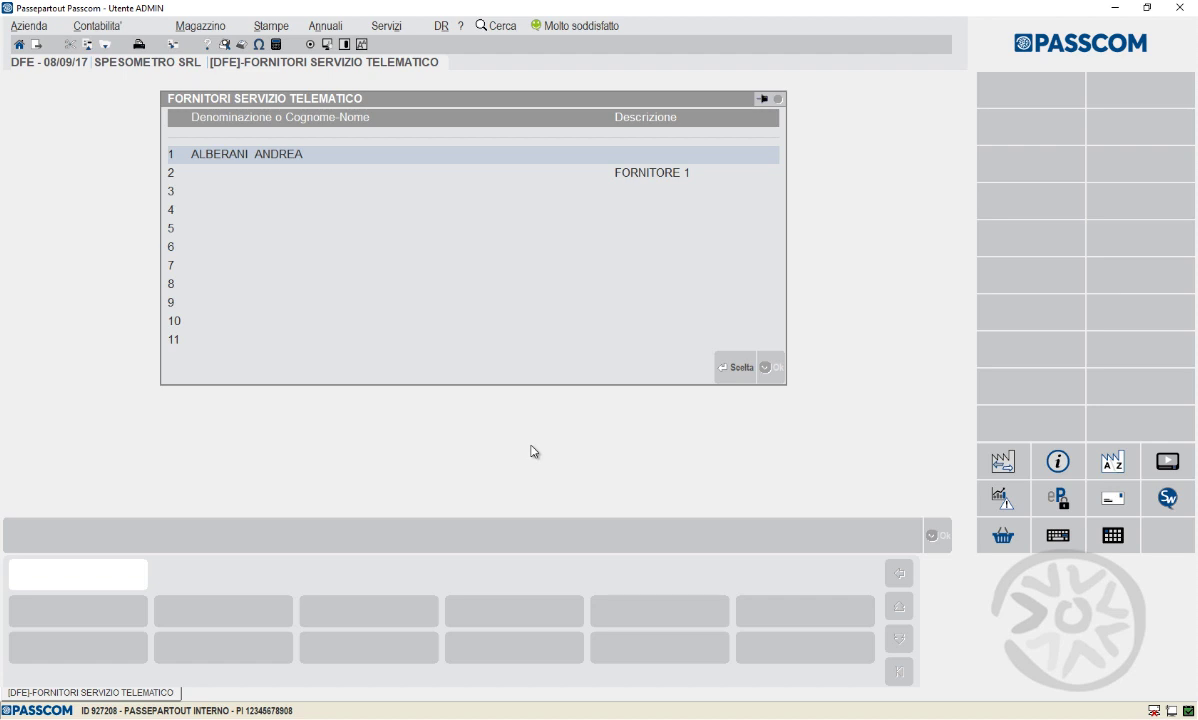
Check the first intermediary's data through page 3, leave it unsaved and open the record described as FORNITORE 1
key(Return)
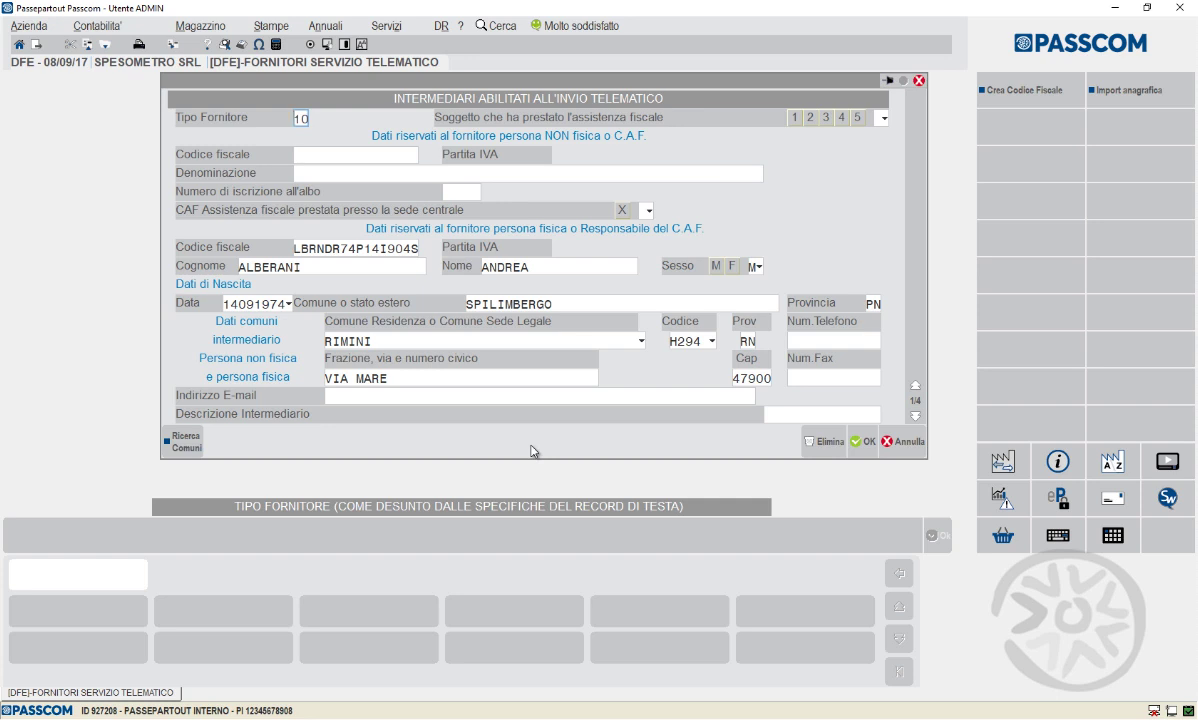
key(Page_Down)
key(Page_Down)
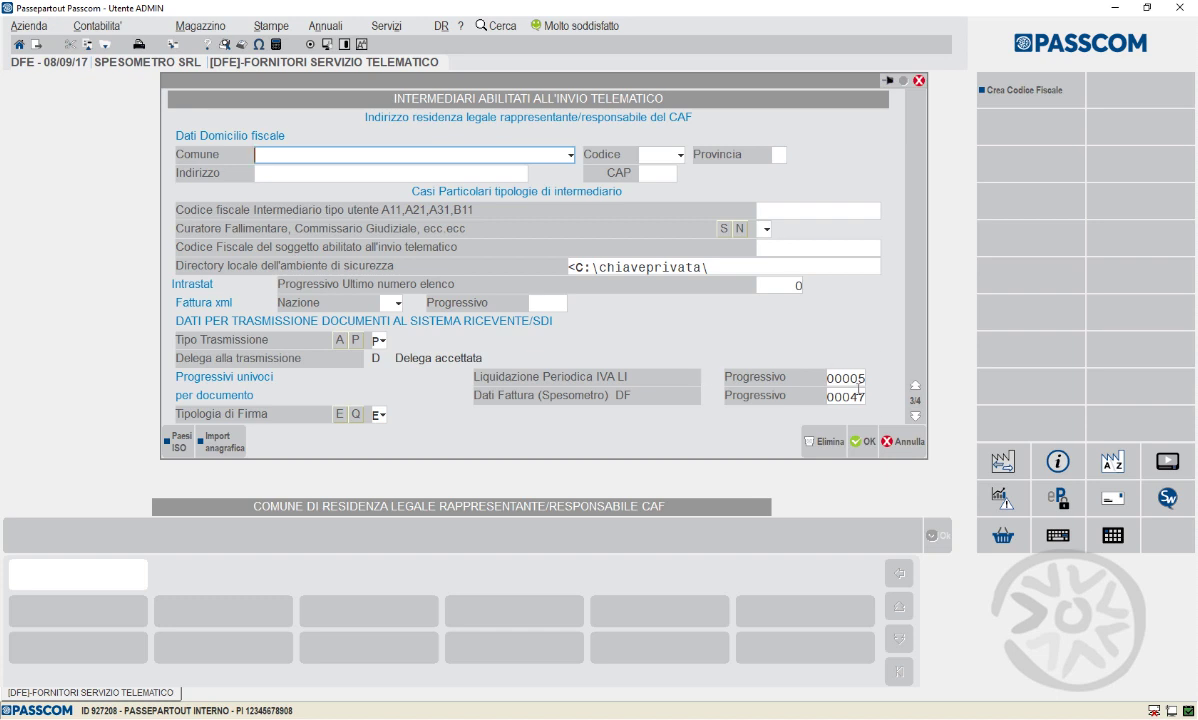
click(902, 447)
click(902, 447)
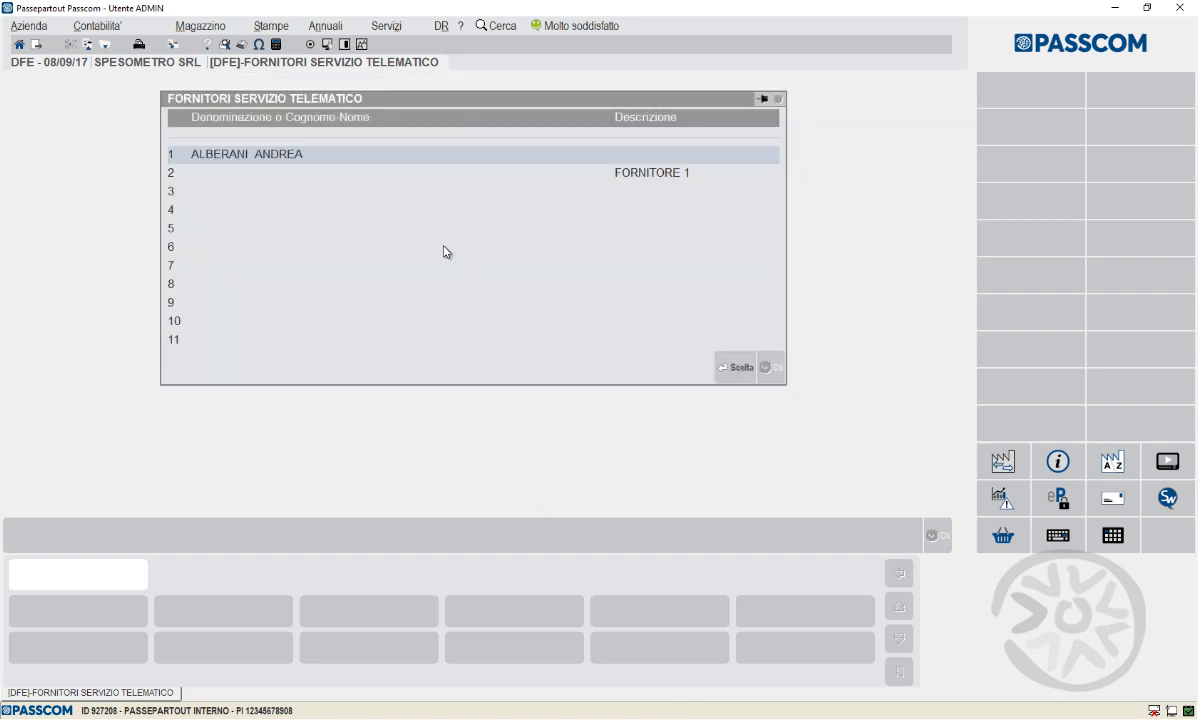
key(Down)
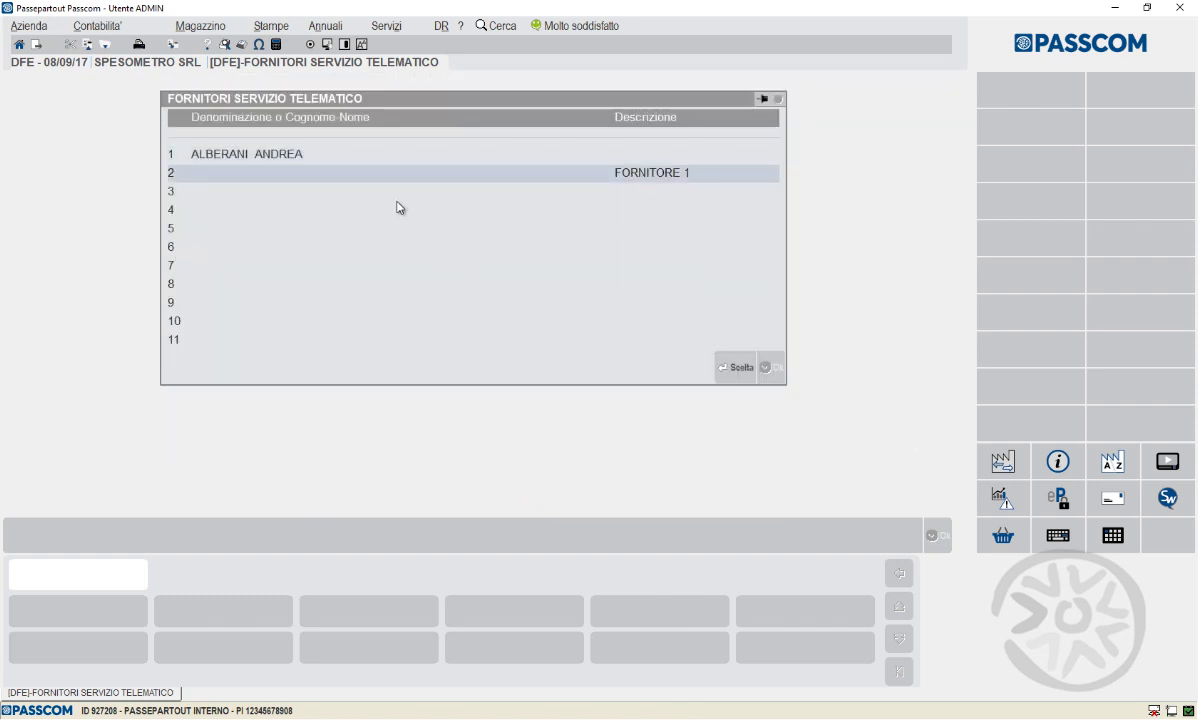
key(Return)
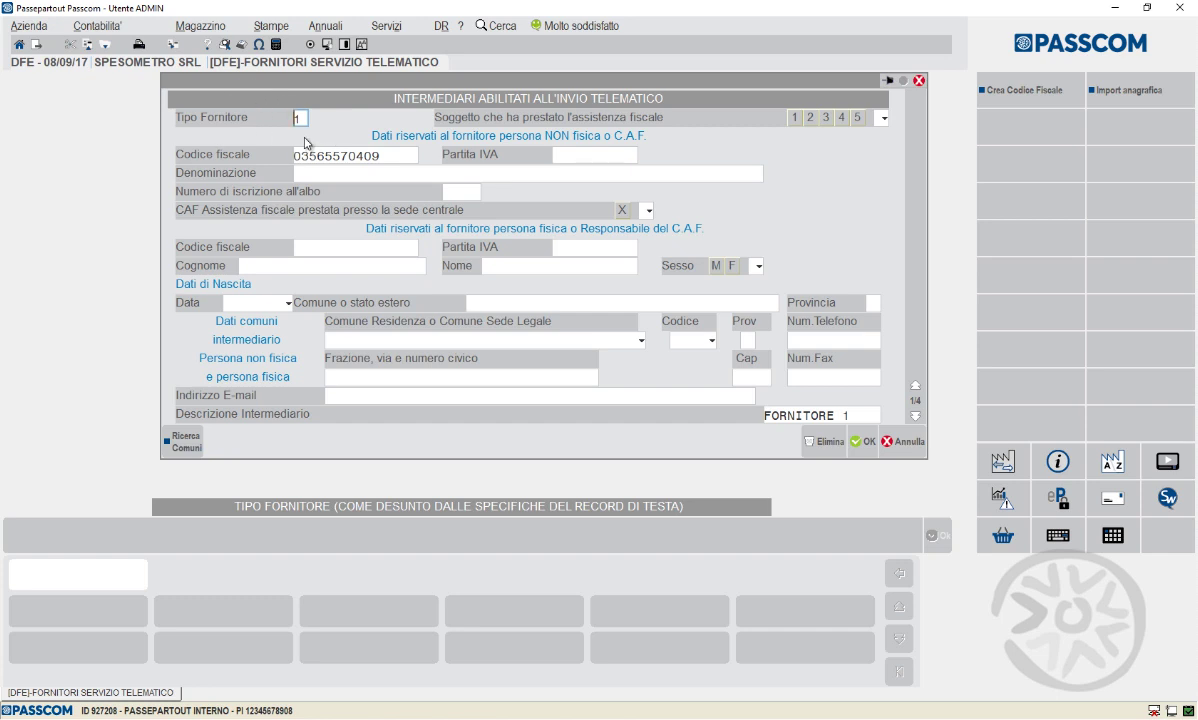
Open the receiving-system sending parameters within the company master record's XML invoice settings
click(28, 26)
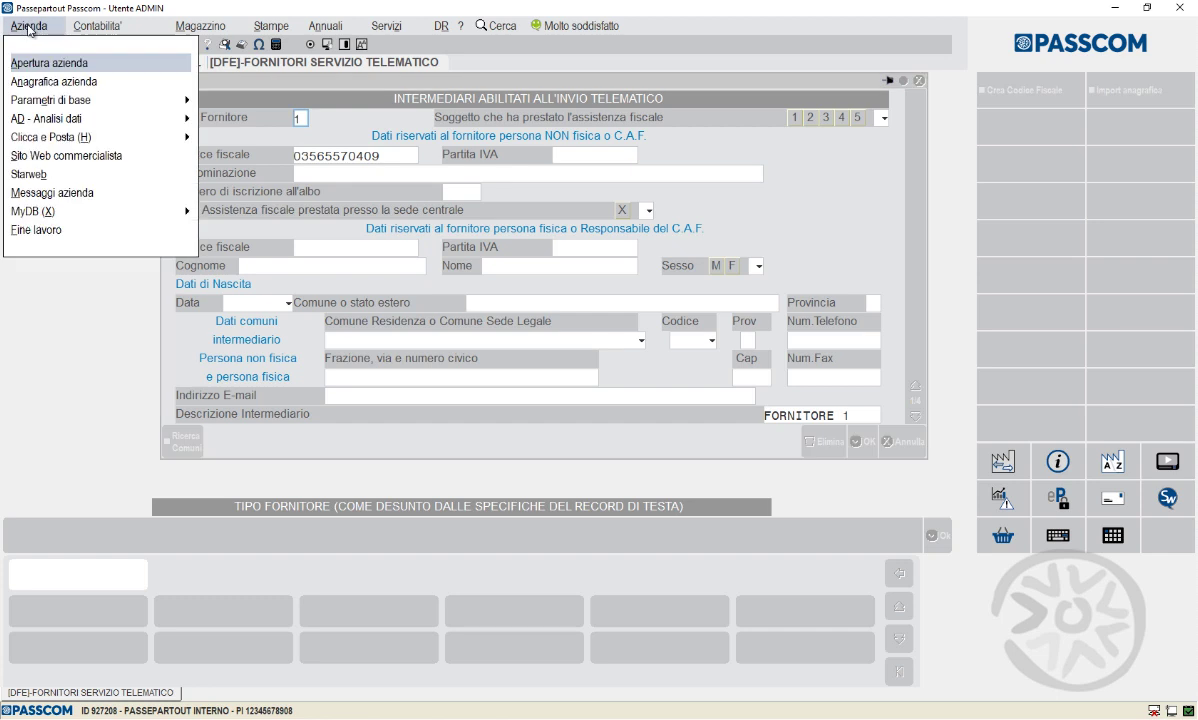
click(48, 84)
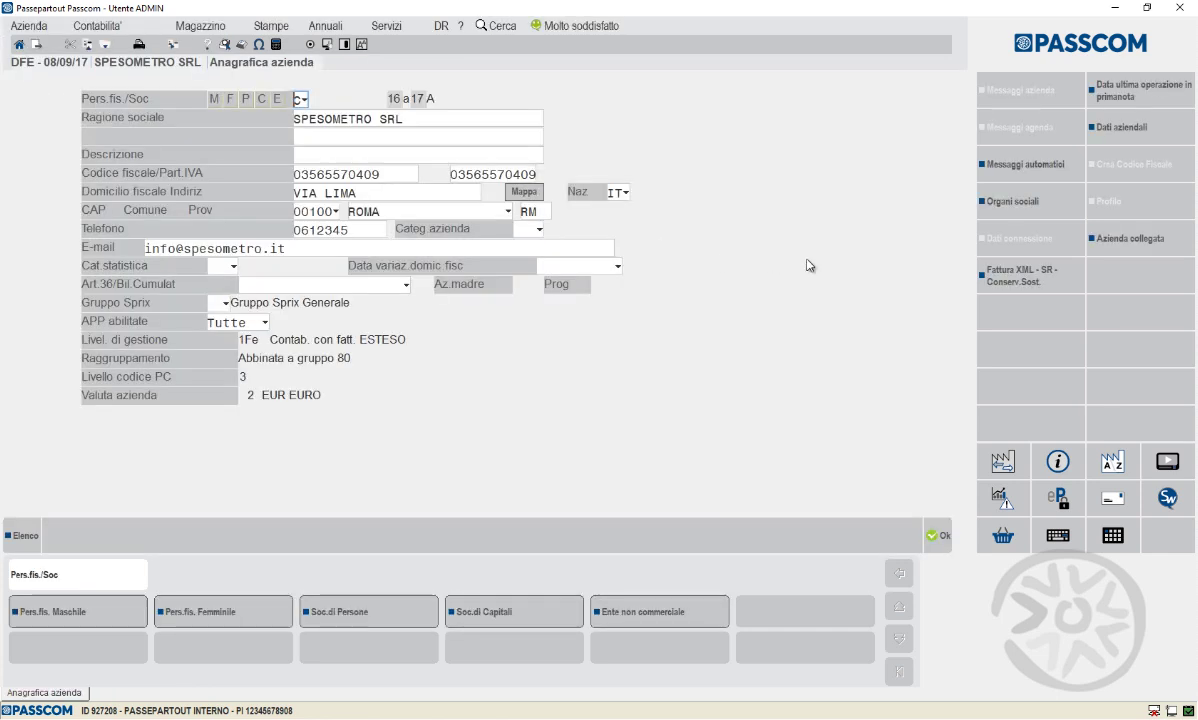
click(1011, 297)
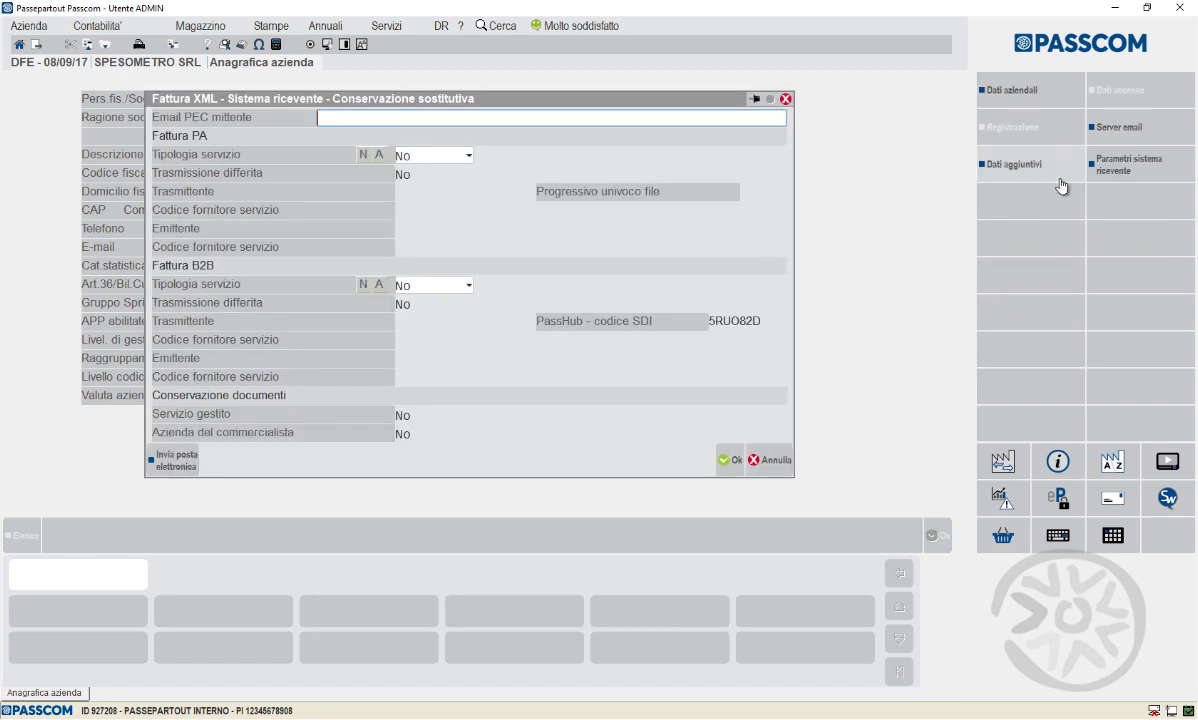
click(1118, 164)
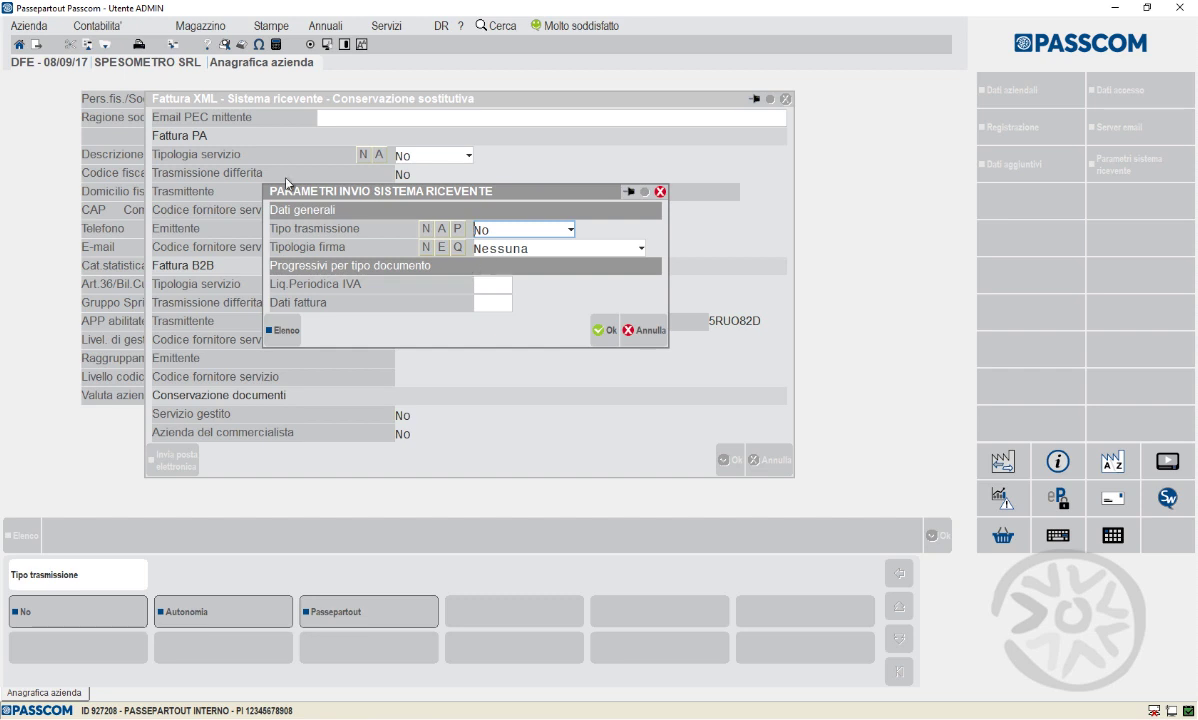
Check the XML invoice operation nature of VAT exemption N08,1 in the VAT exemptions table, leaving the record unsaved
click(29, 27)
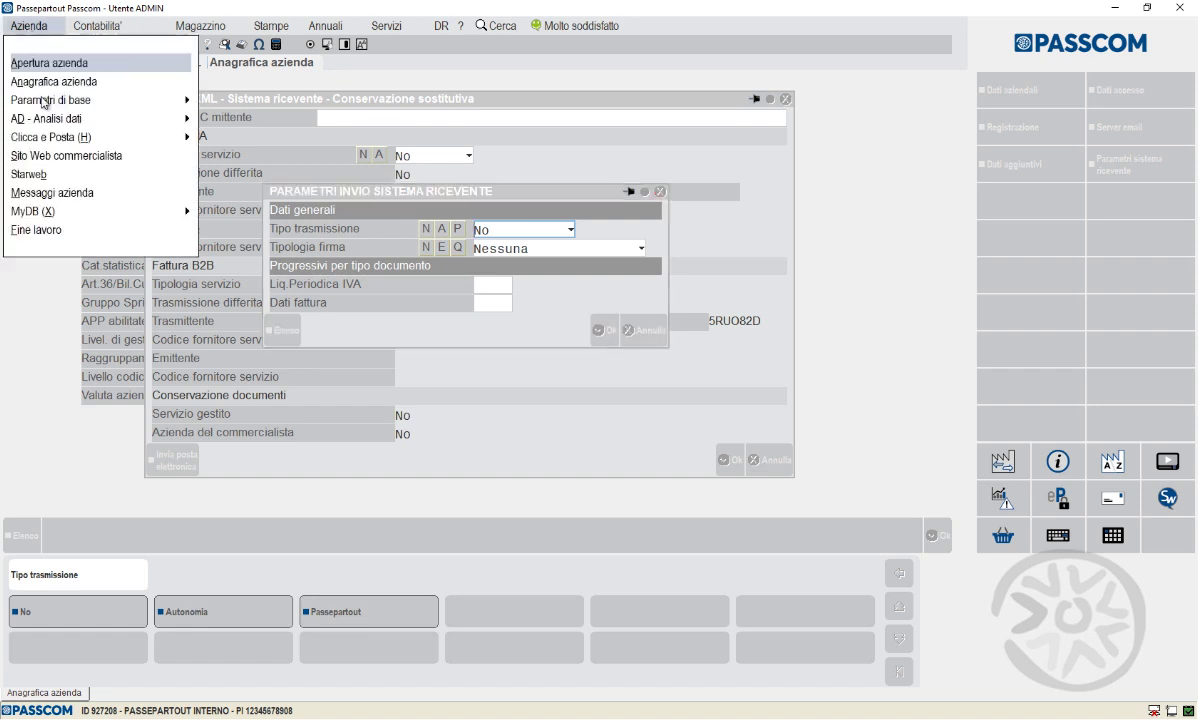
click(79, 28)
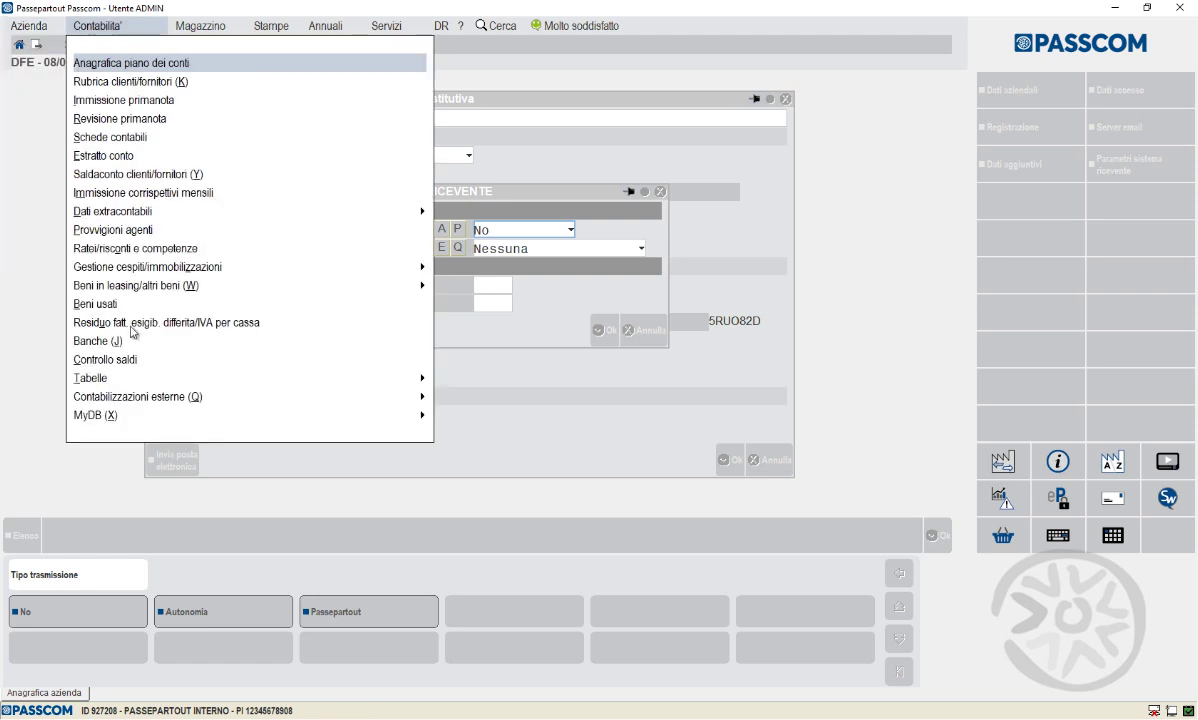
mouse_move(128, 383)
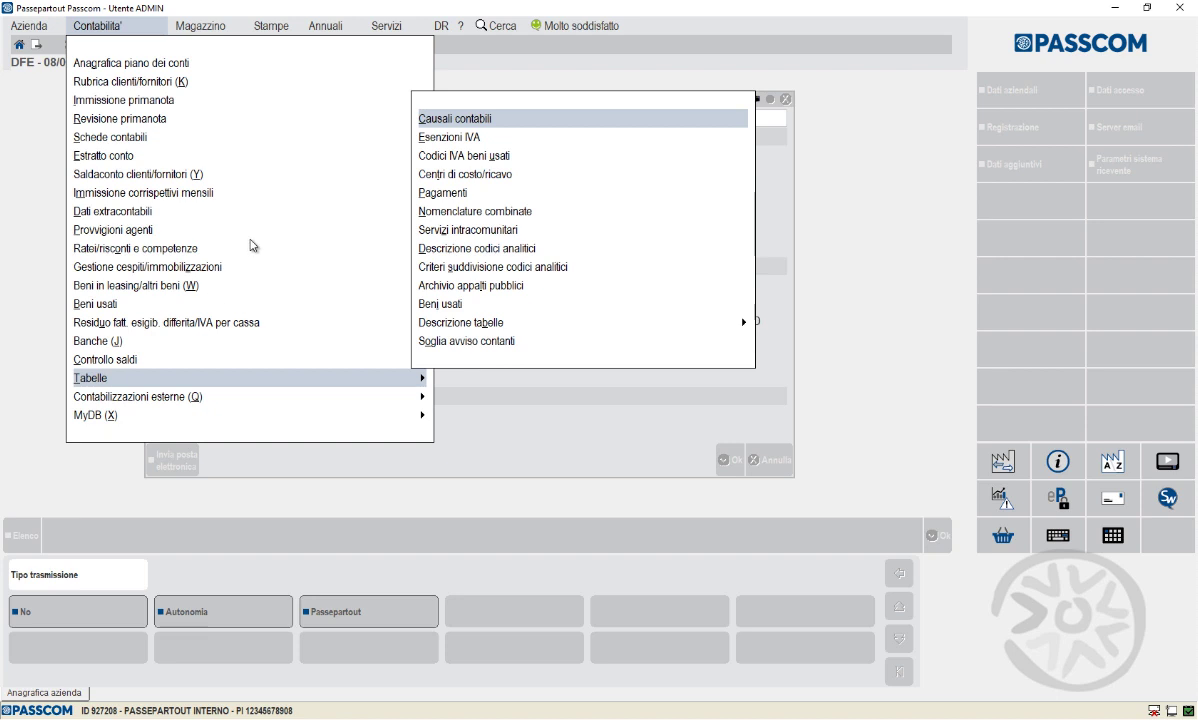
key(Down)
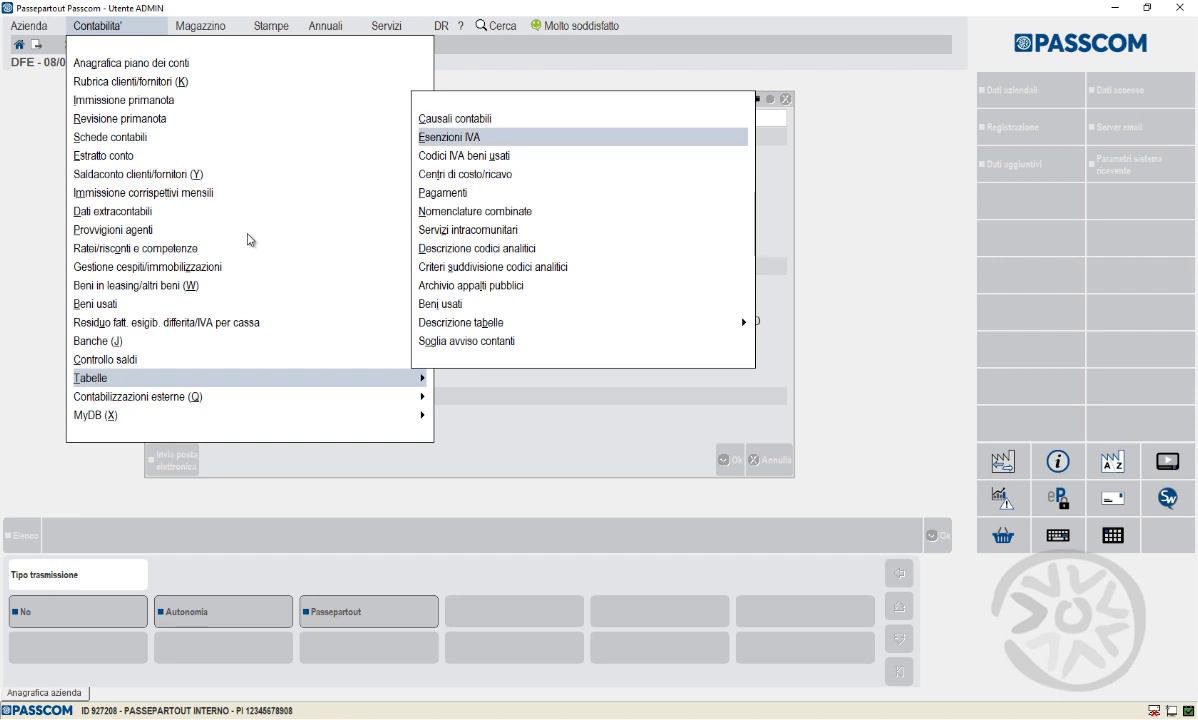
key(Return)
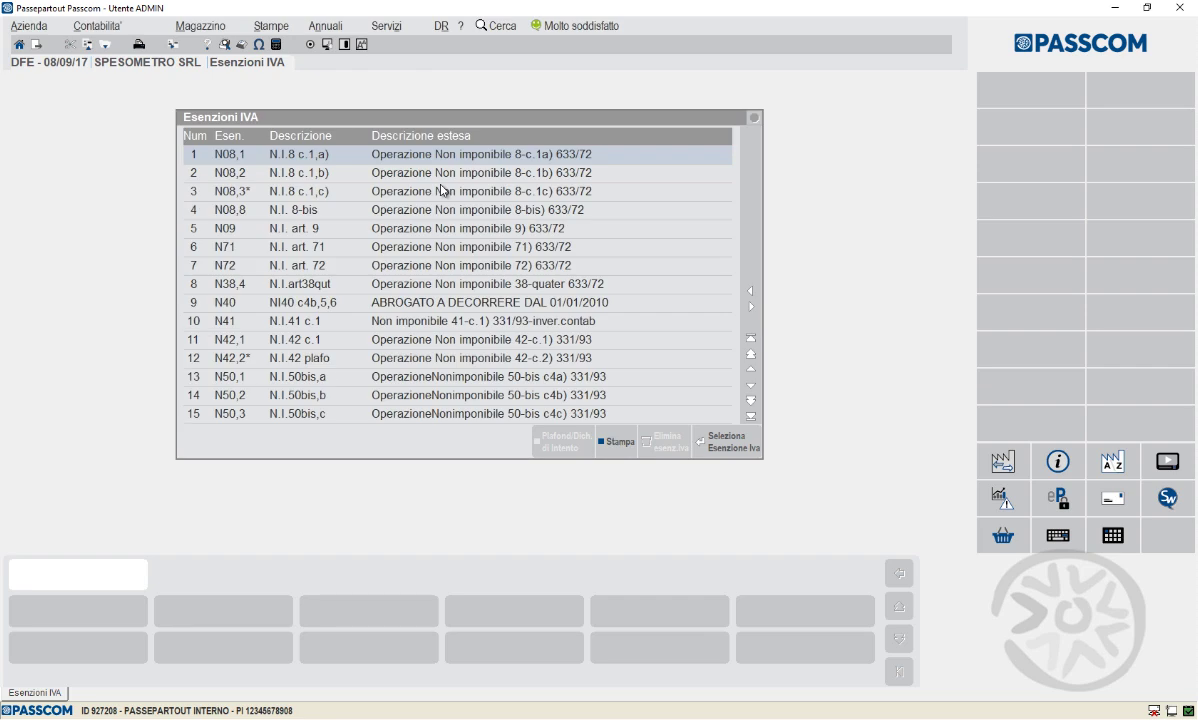
key(Return)
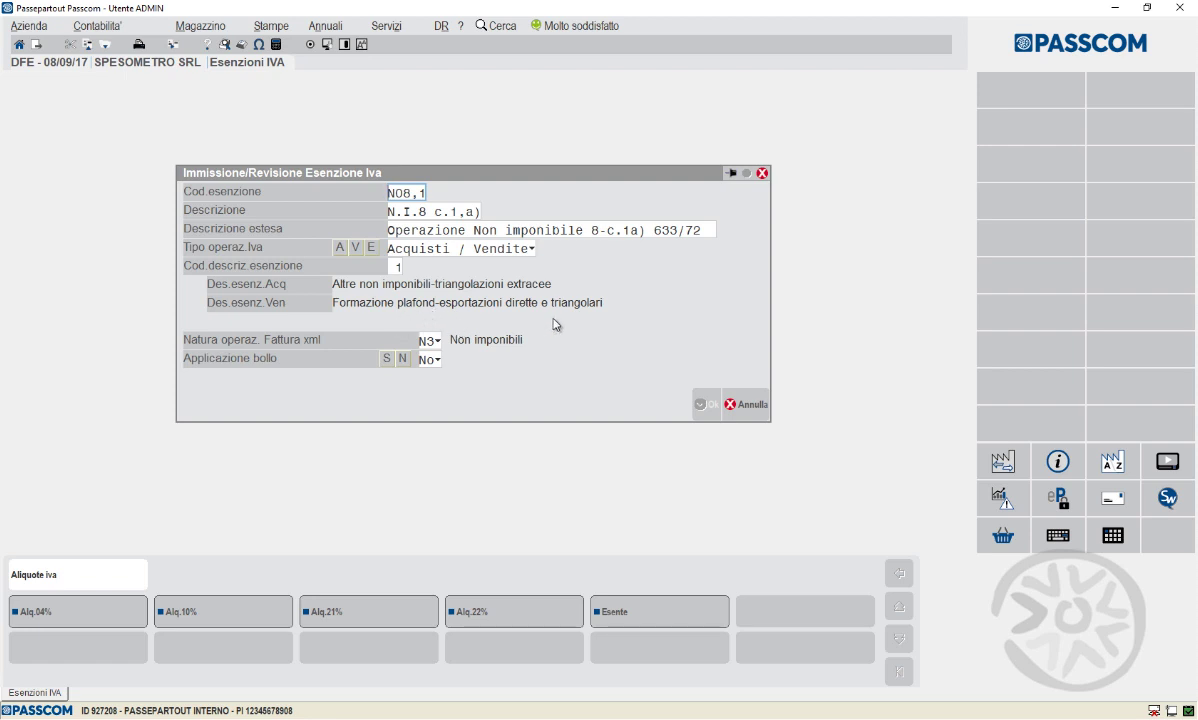
click(728, 404)
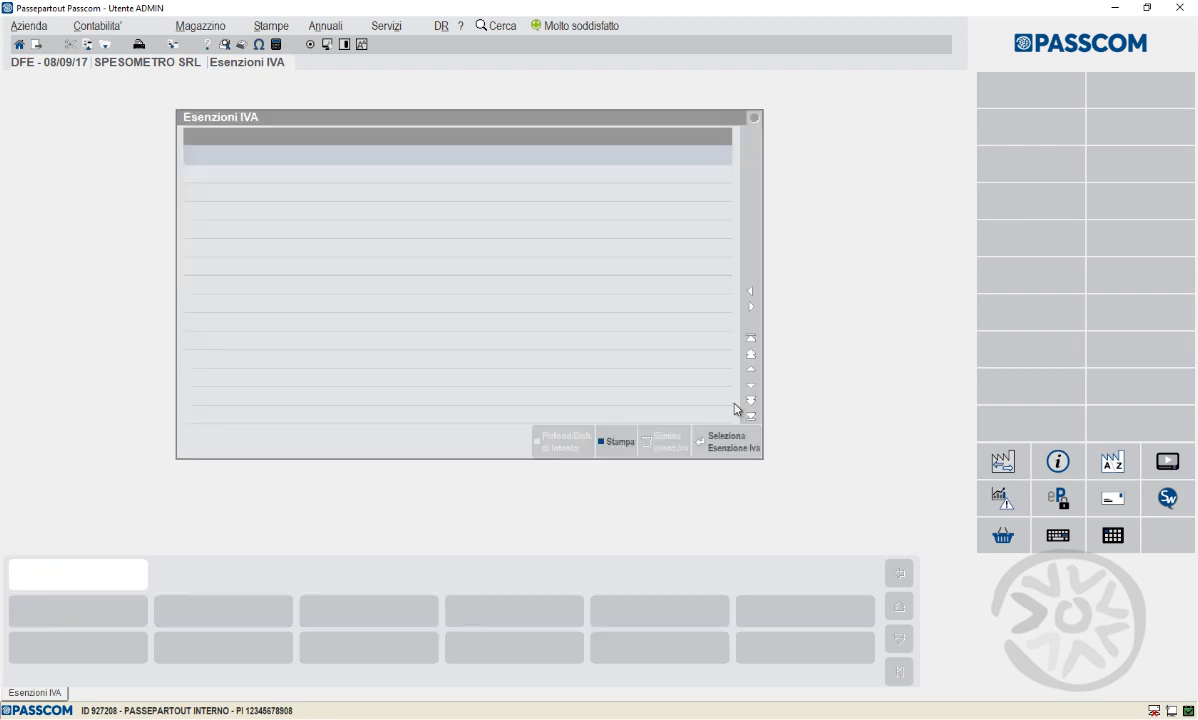
Open the used-goods VAT codes table and check the U00 purchase code, leaving it unsaved
key(alt+c)
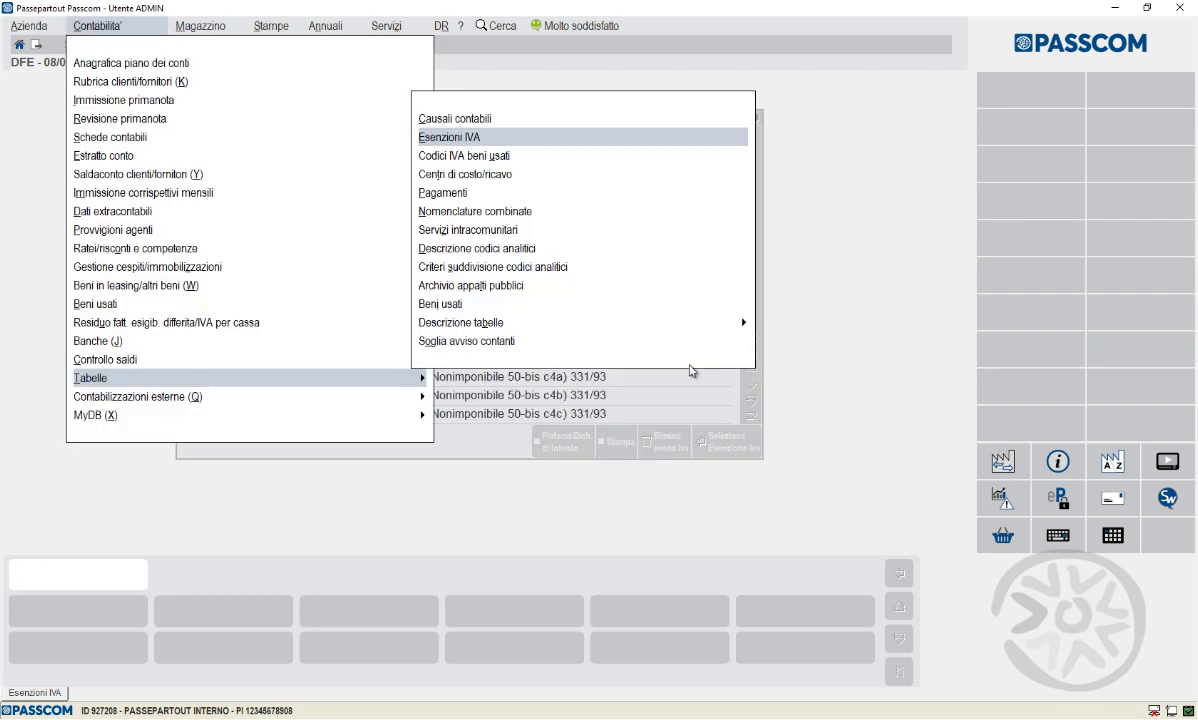
key(Down)
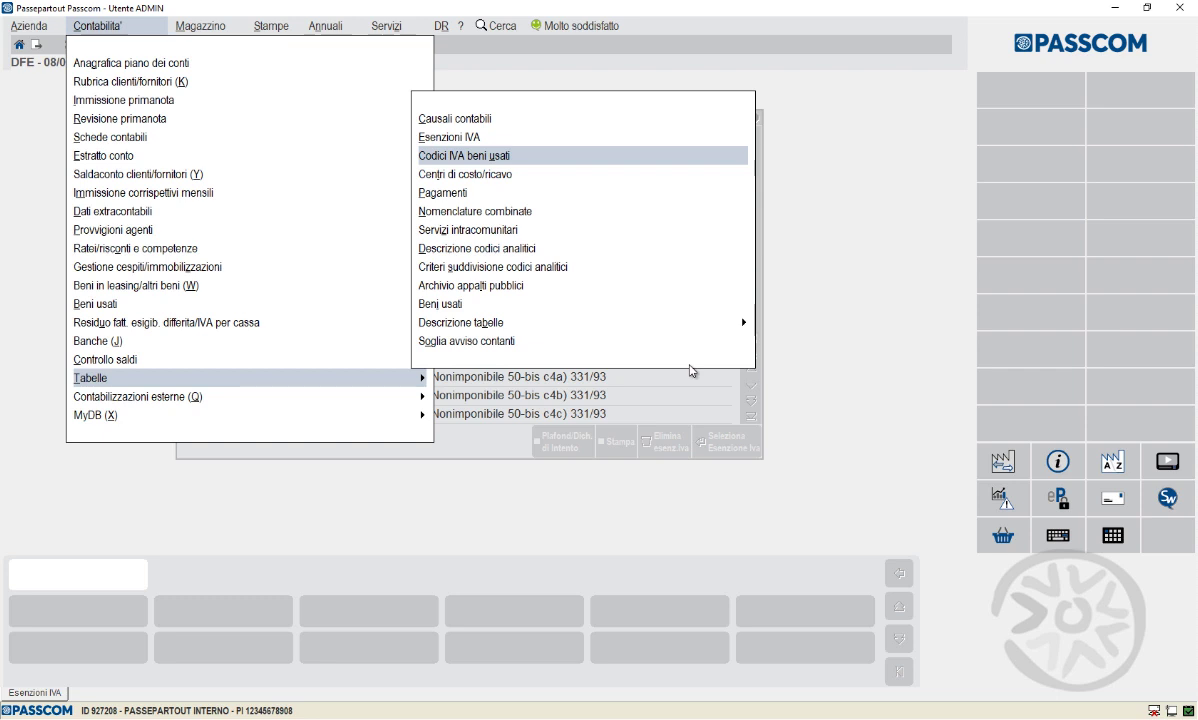
key(Return)
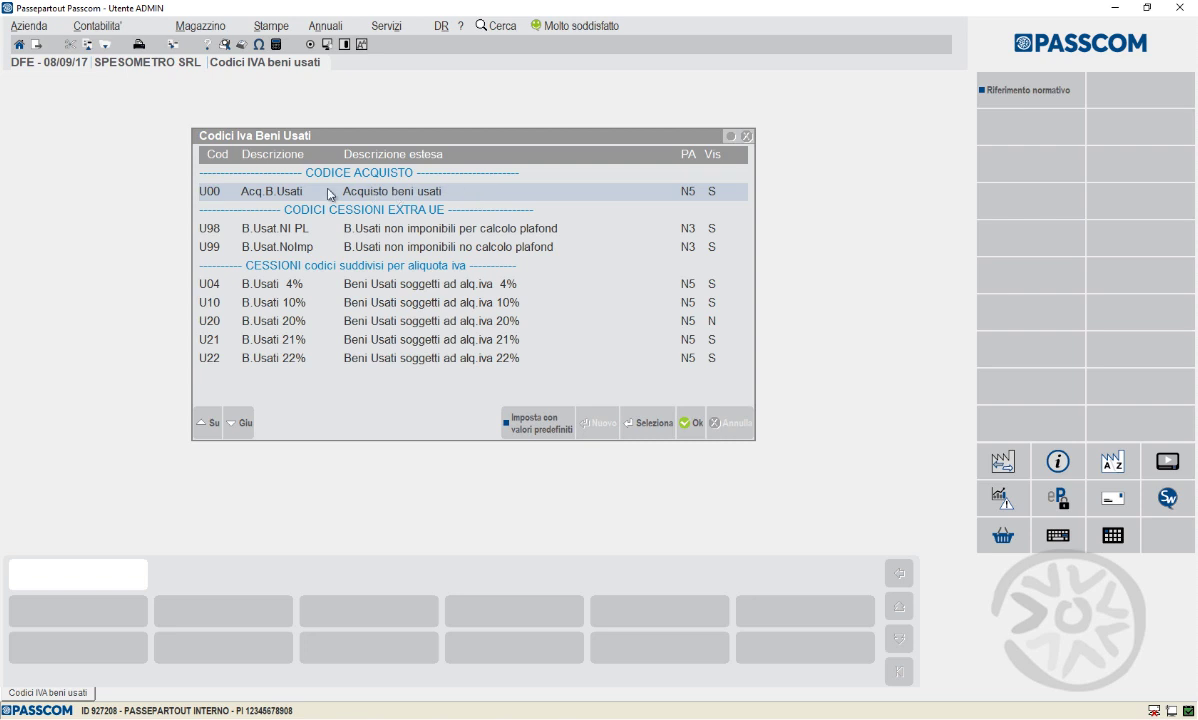
double_click(330, 192)
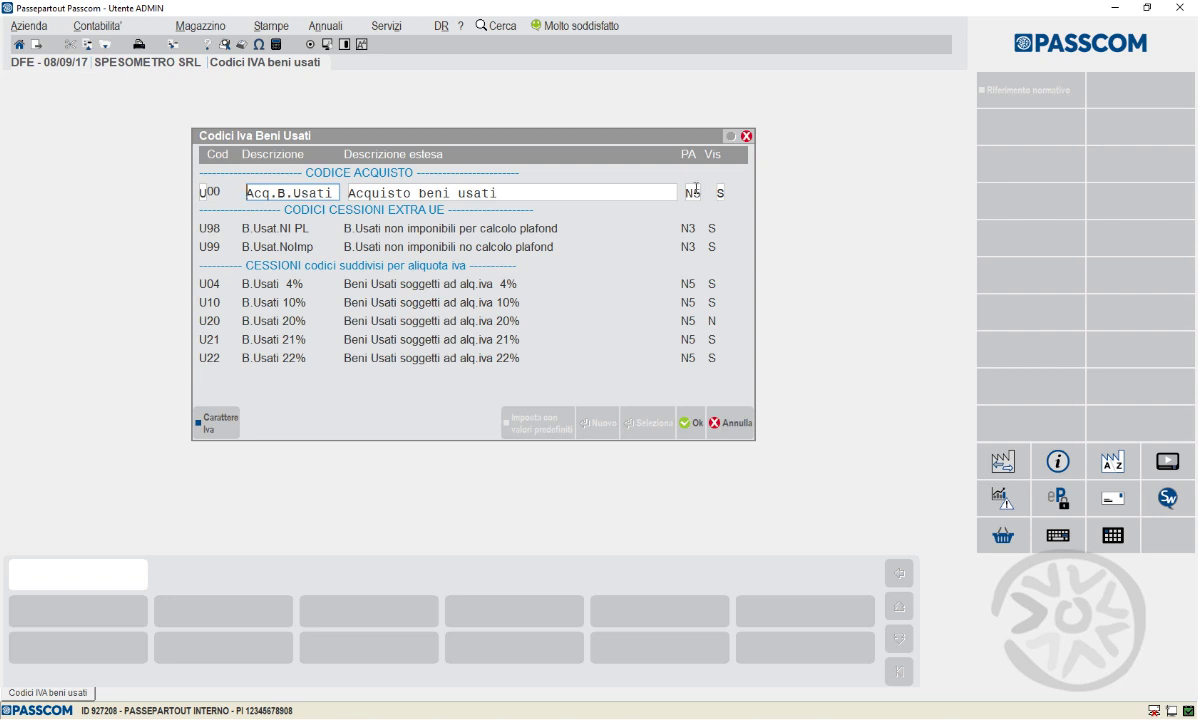
key(Escape)
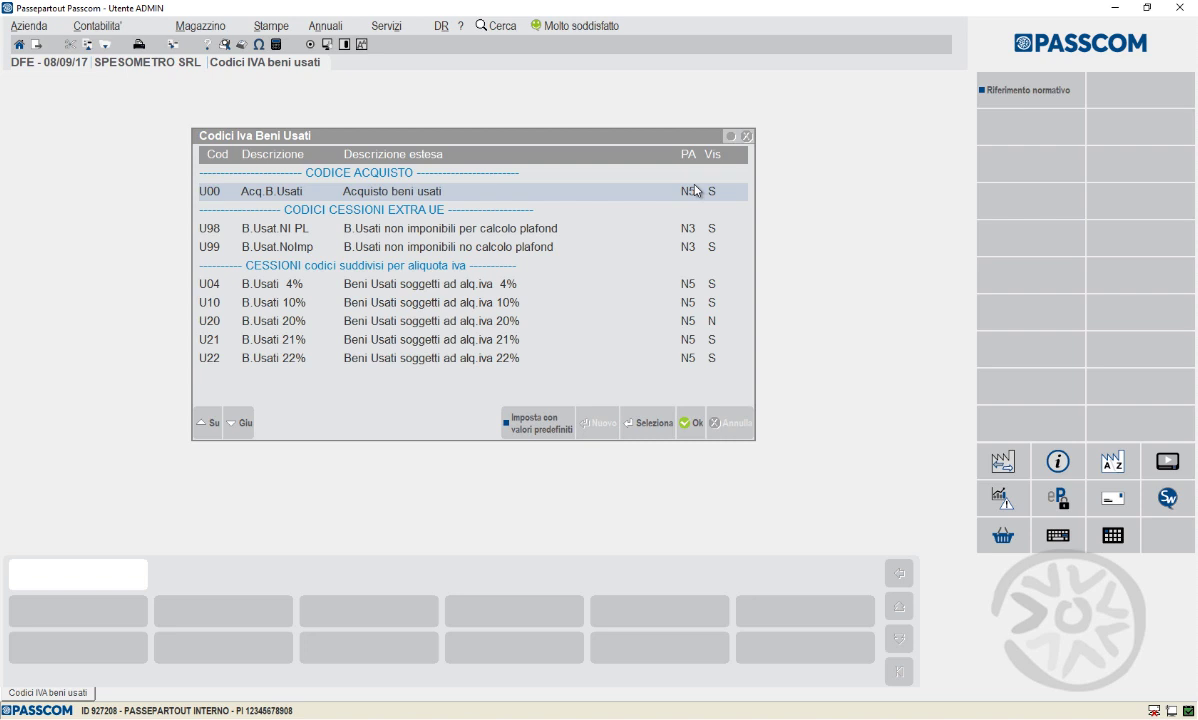
Leave the used-goods VAT codes and open the journal entry review (Revisione primanota)
key(alt)
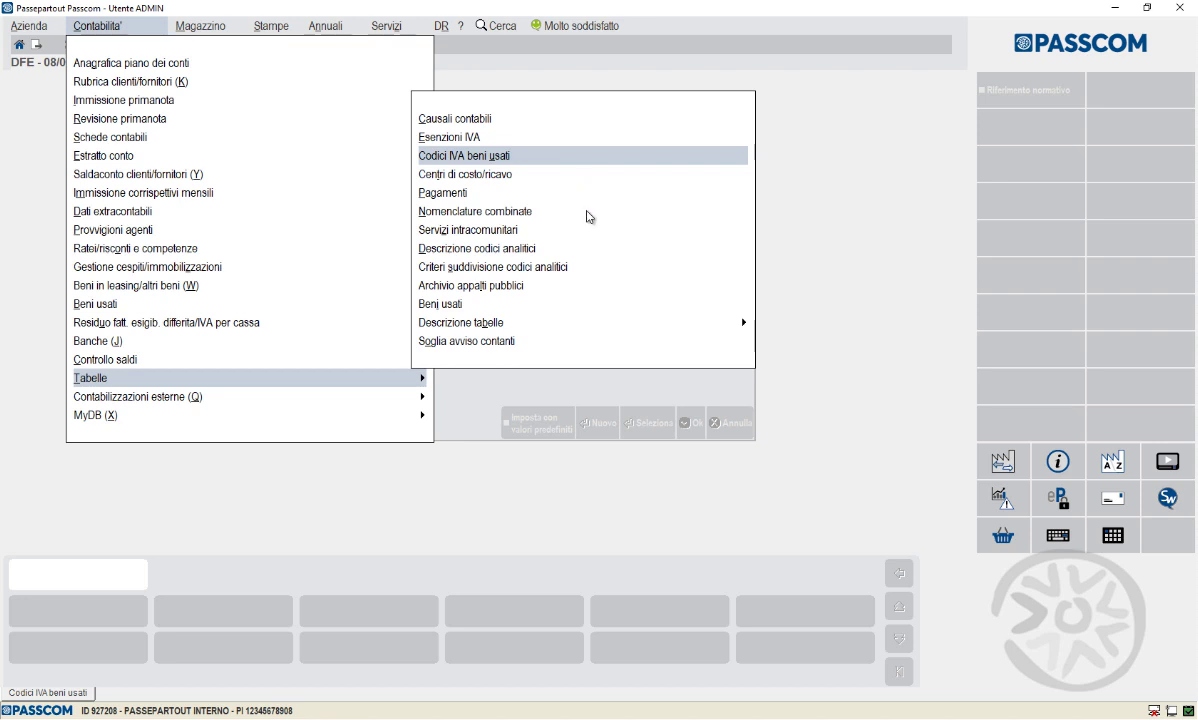
click(450, 156)
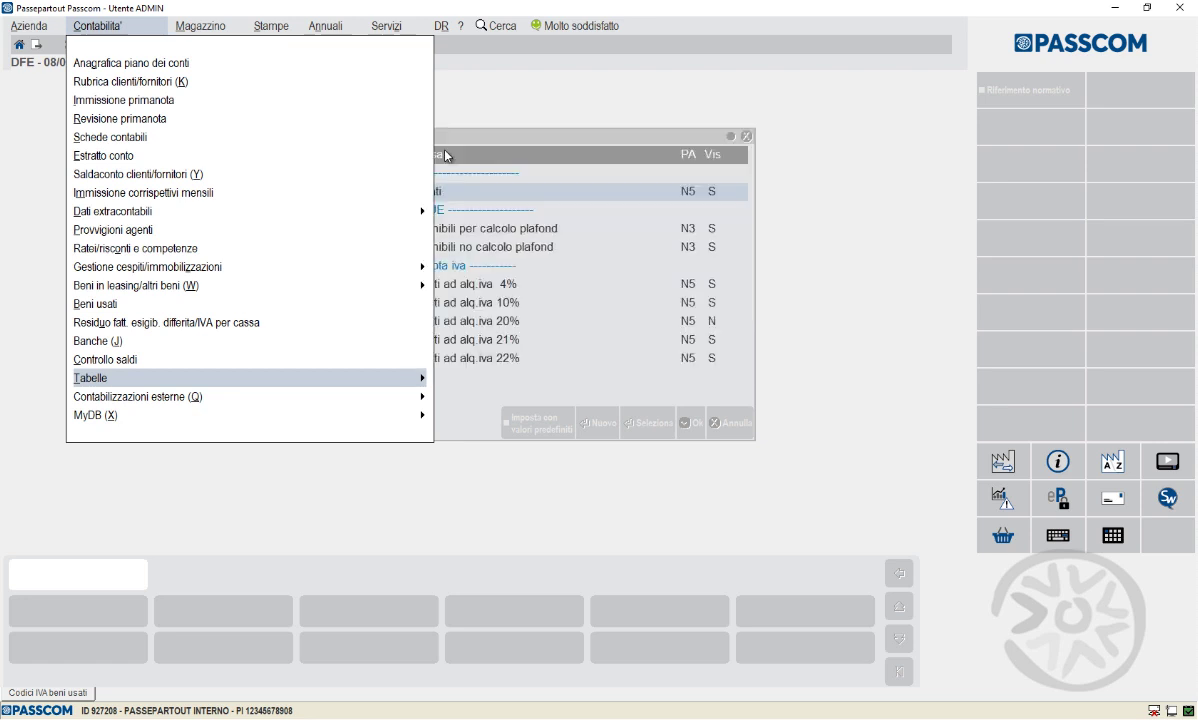
key(Up)
key(Up)
key(Up)
key(Up)
key(Up)
key(Up)
key(Up)
key(Up)
key(Up)
key(Up)
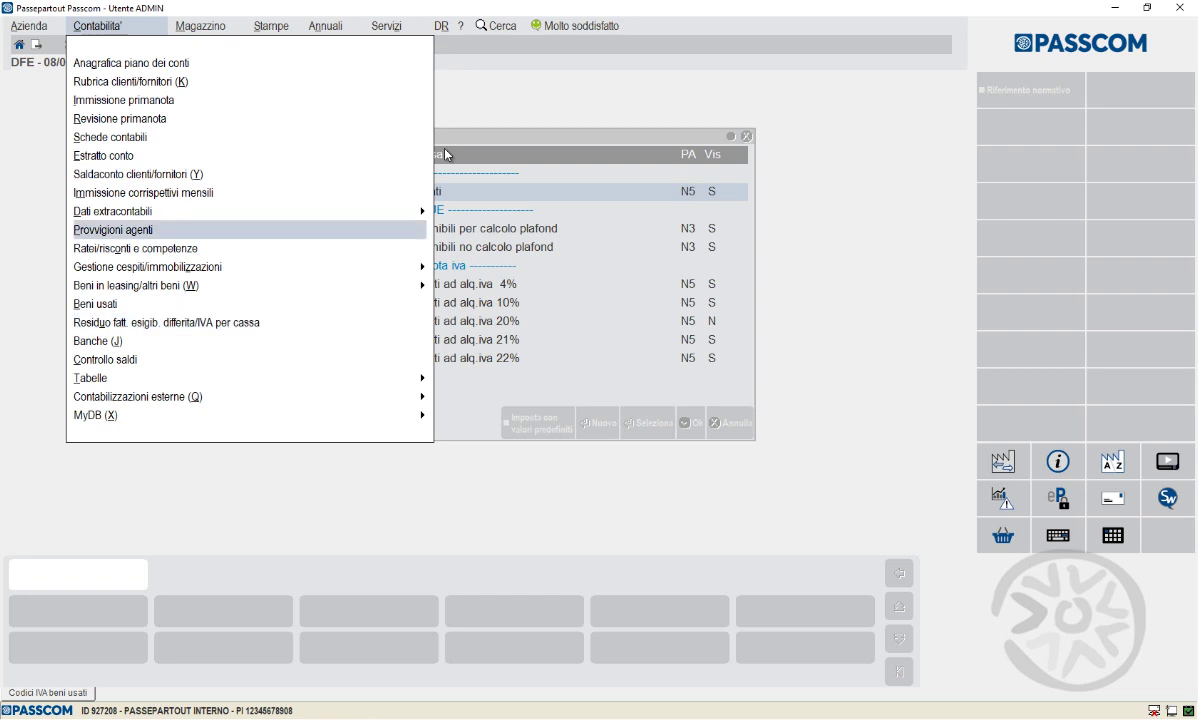
key(Up)
key(Up)
key(Up)
key(Up)
key(Return)
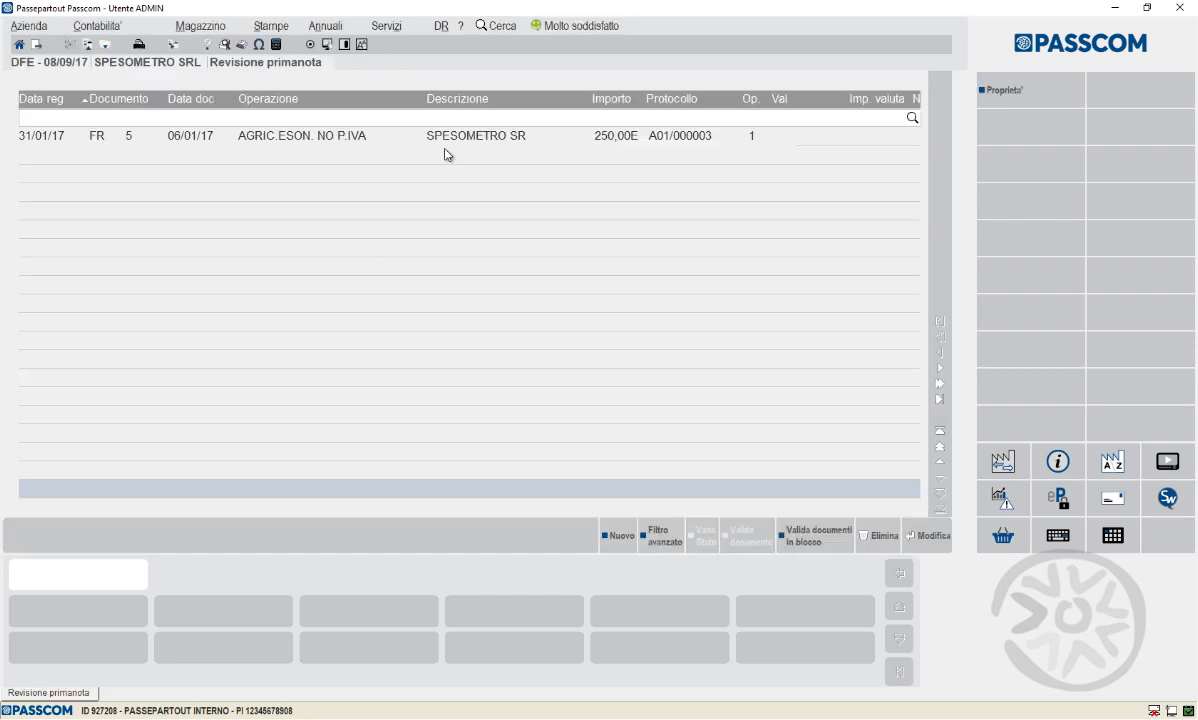
Open issued invoice FE 7 of 30/06/17 and check the Segnalazioni varie options on its customer line
key(Up)
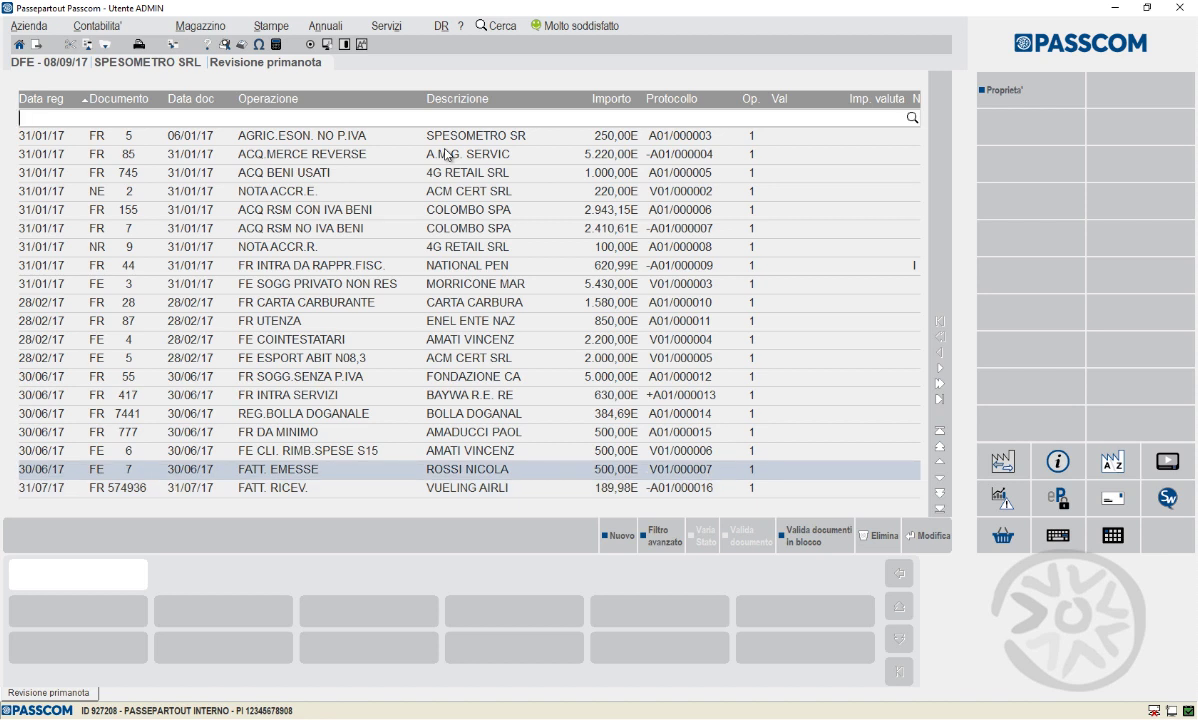
key(Return)
key(Return)
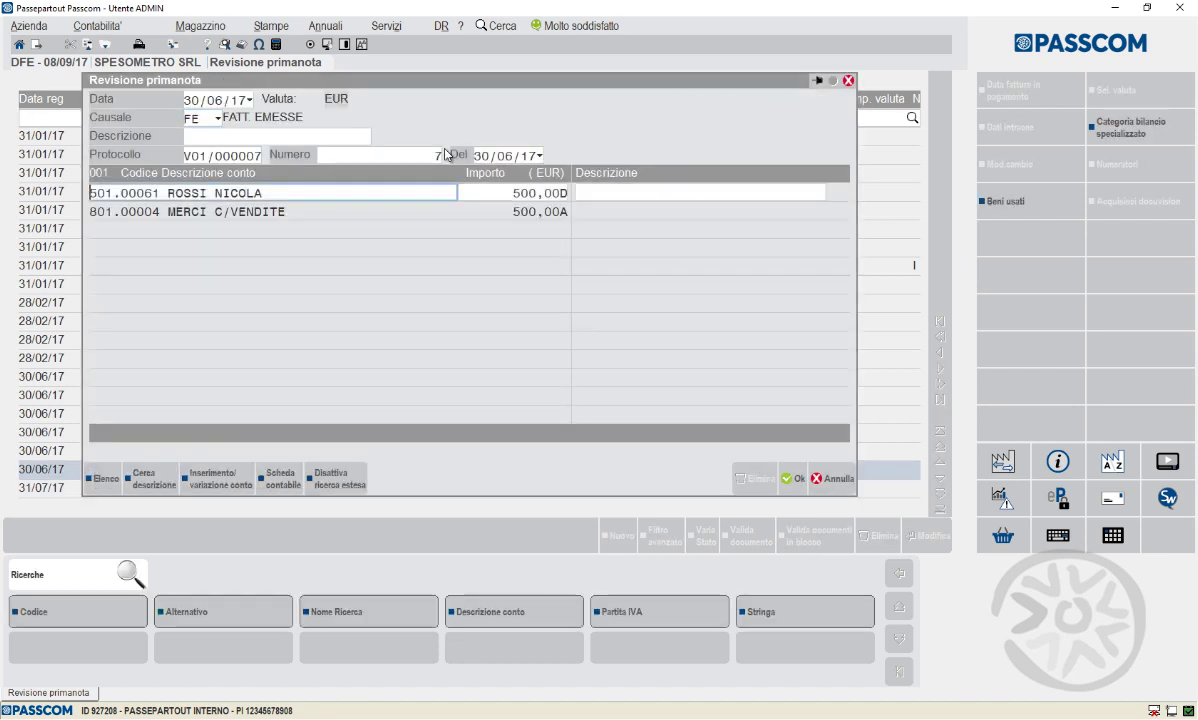
key(Return)
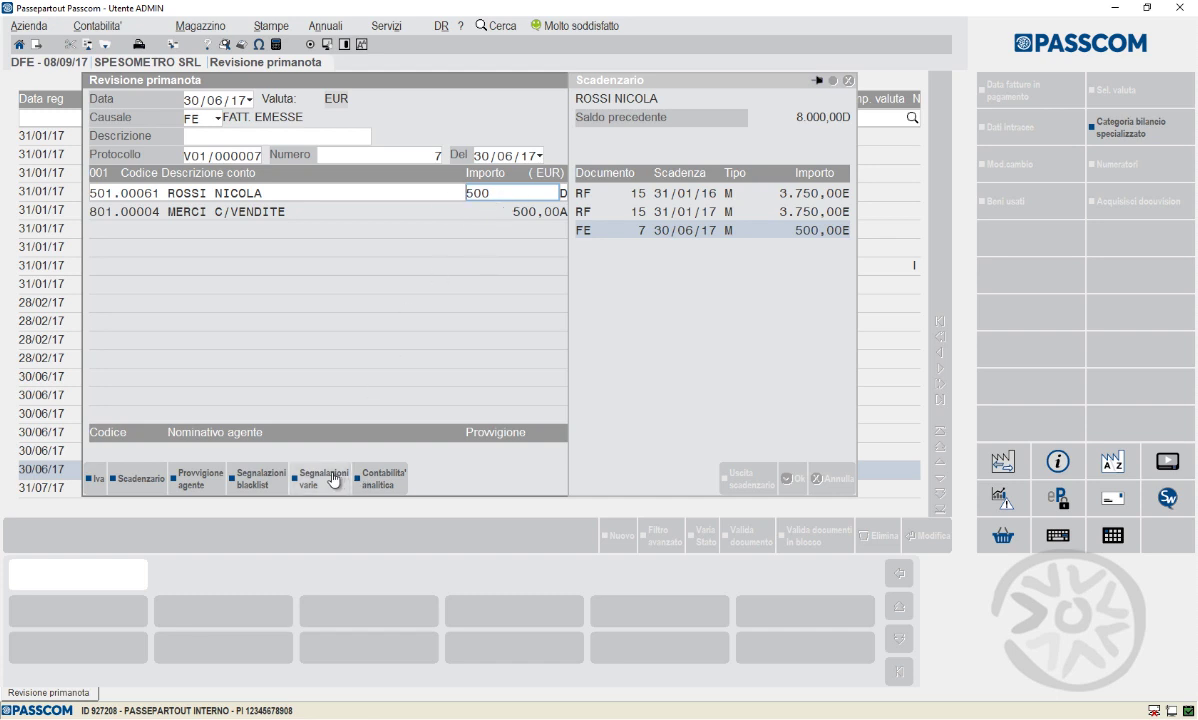
key(Return)
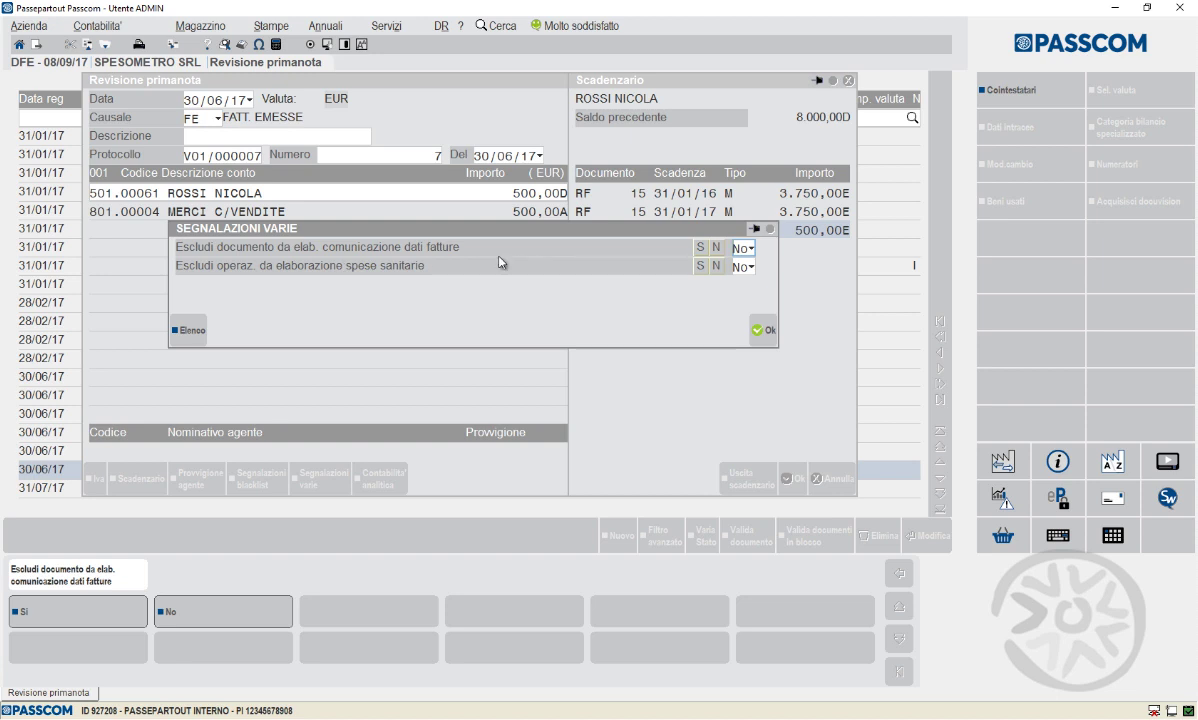
Leave the invoice entry and open the monthly takings entry (Immissione corrispettivi mensili)
click(94, 28)
key(Down)
key(Down)
key(Down)
key(Down)
key(Down)
key(Down)
key(Down)
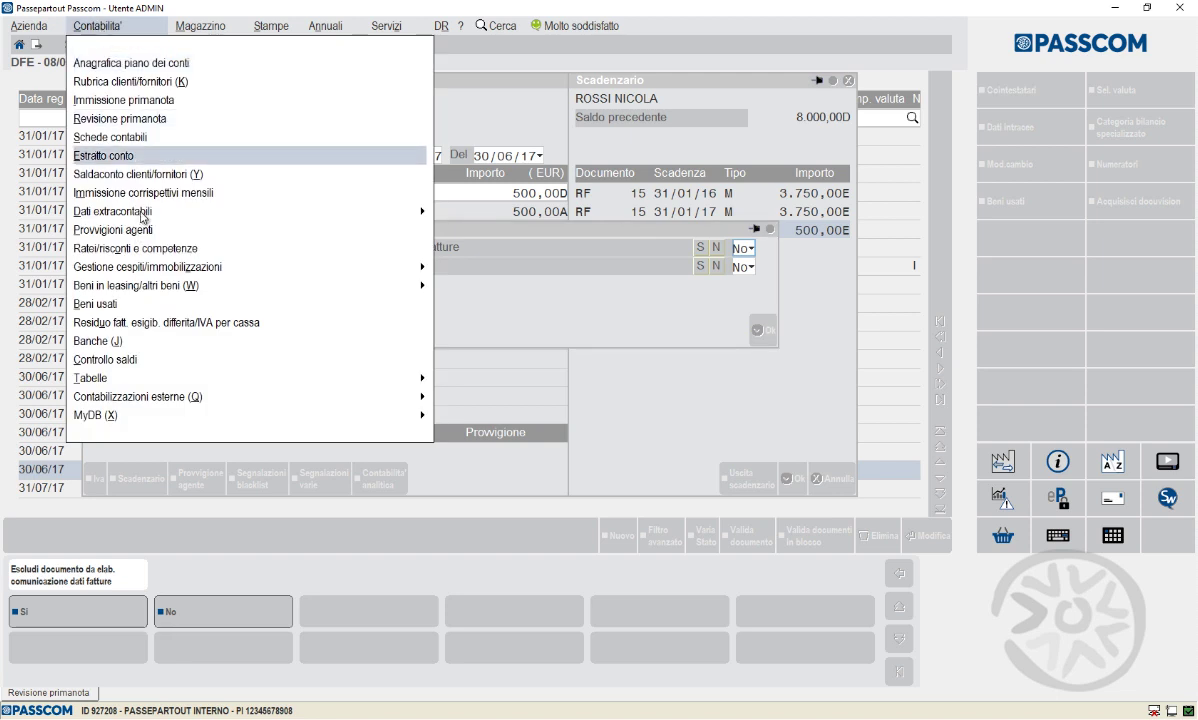
key(Return)
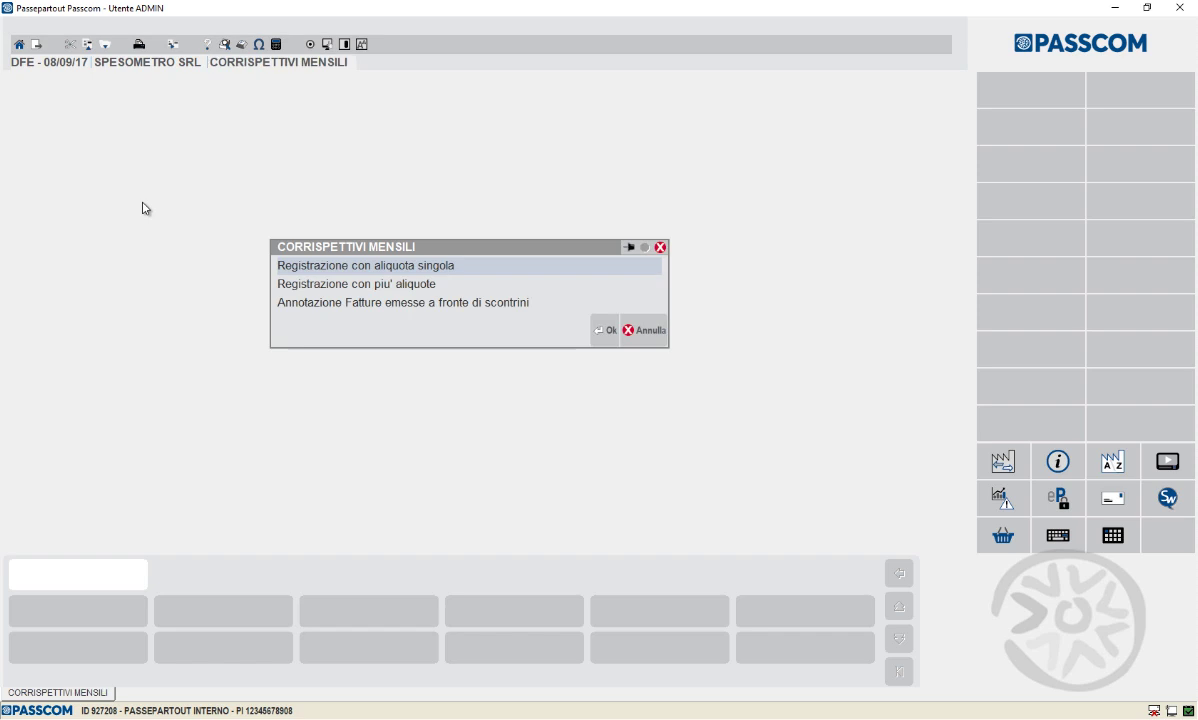
Among the invoices issued against receipts, open RF 15 of 19/07/17 and check its Escludi Dati Fat setting
key(Down)
key(Down)
key(Return)
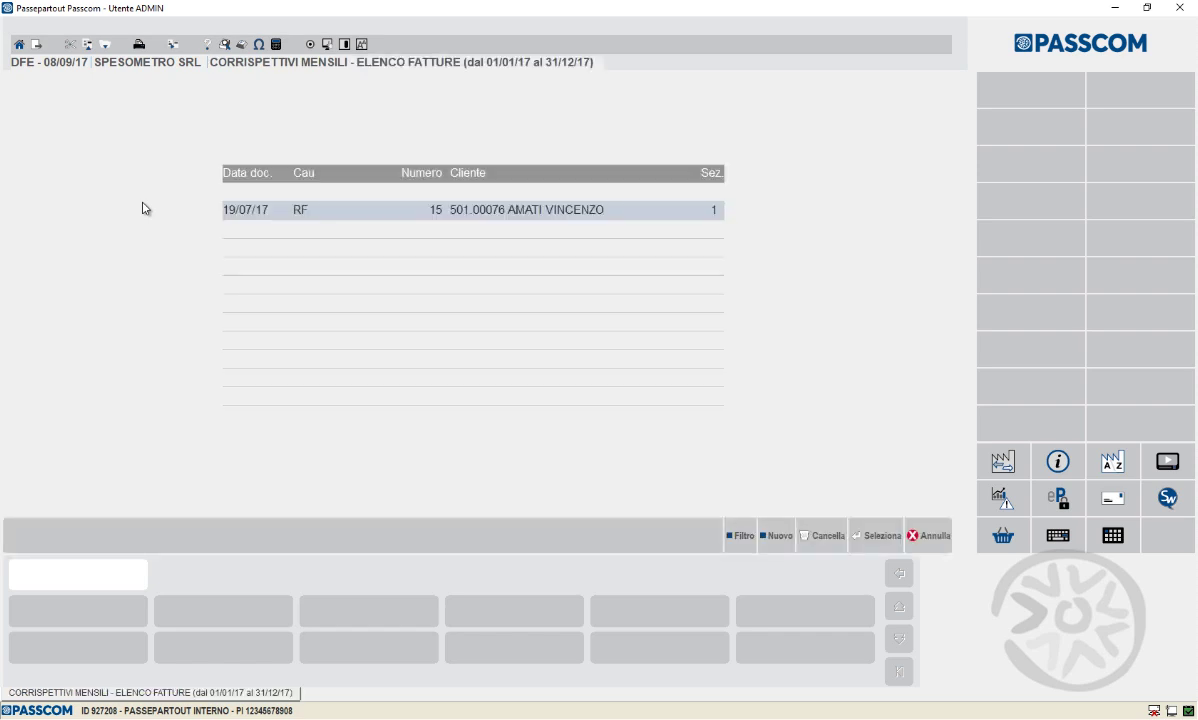
double_click(259, 212)
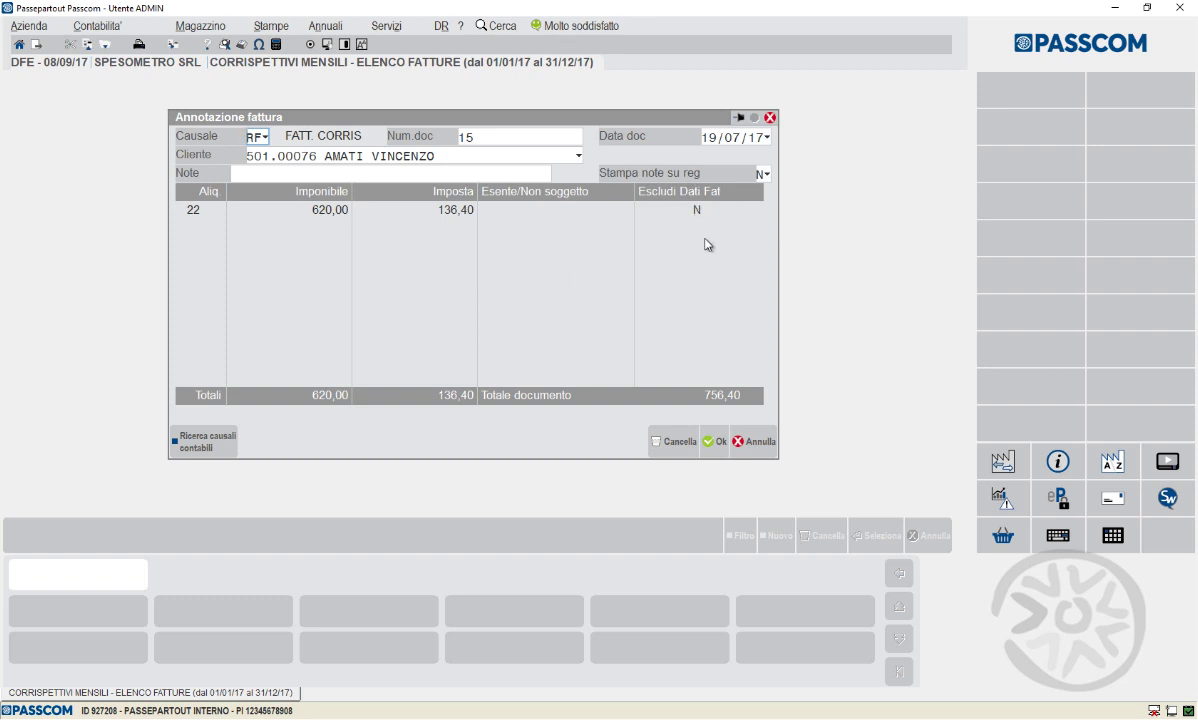
Open the processing table for the Comunicazione dati fatture and examine the accounts included for intra-community service purchases
click(111, 27)
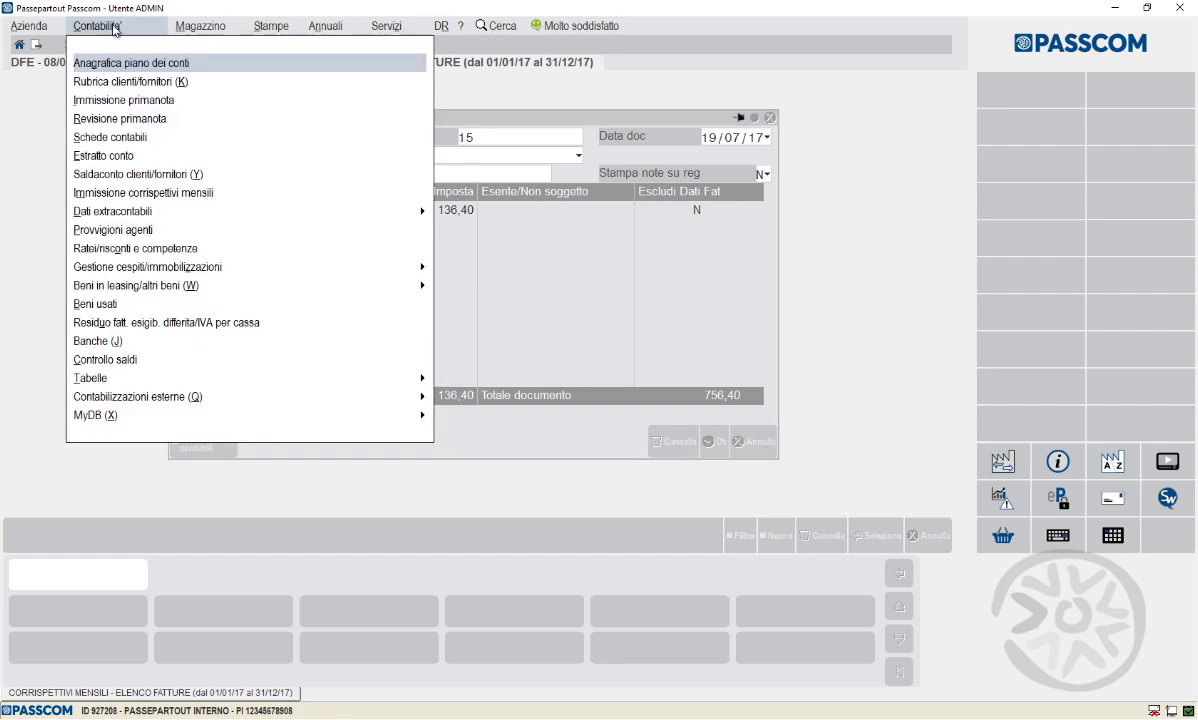
key(Right)
key(Right)
key(Right)
key(Left)
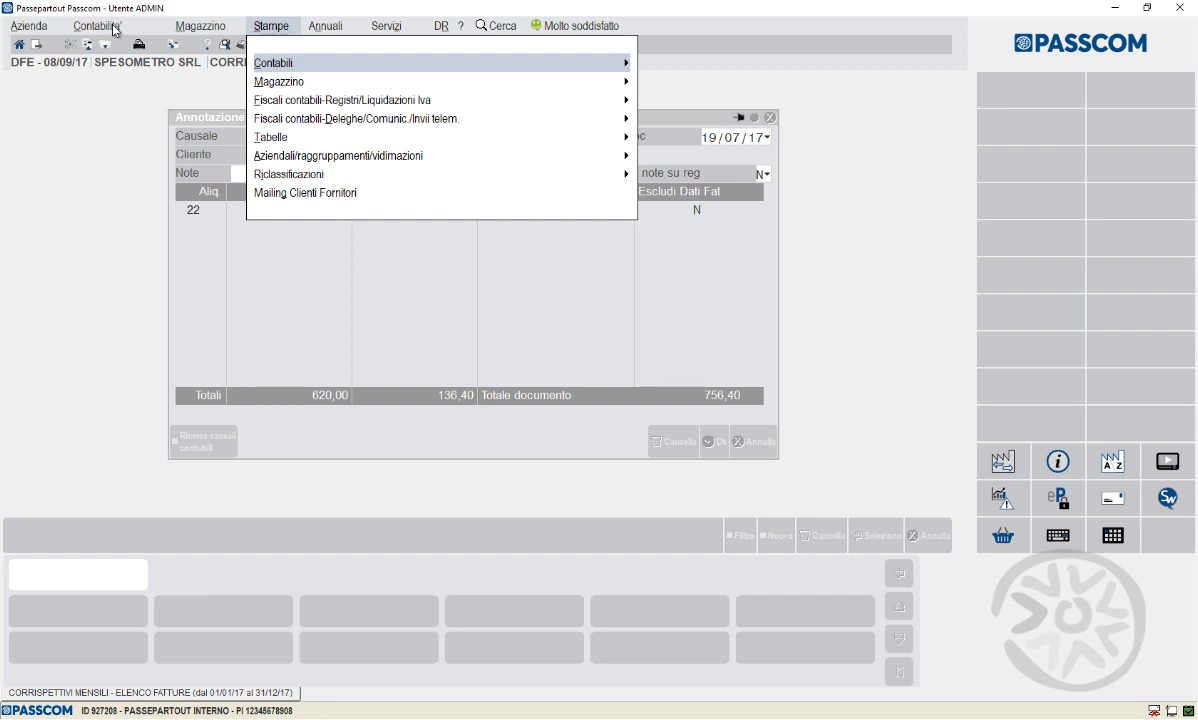
key(Down)
key(Down)
key(Down)
key(Right)
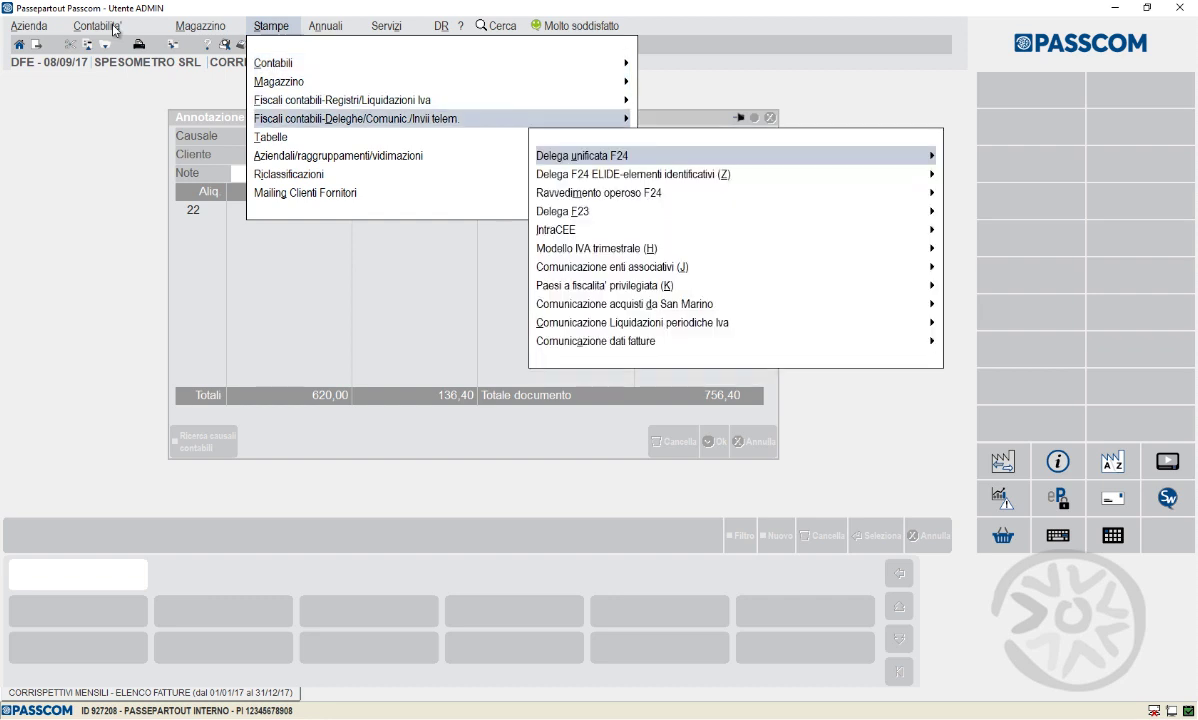
key(Up)
key(Right)
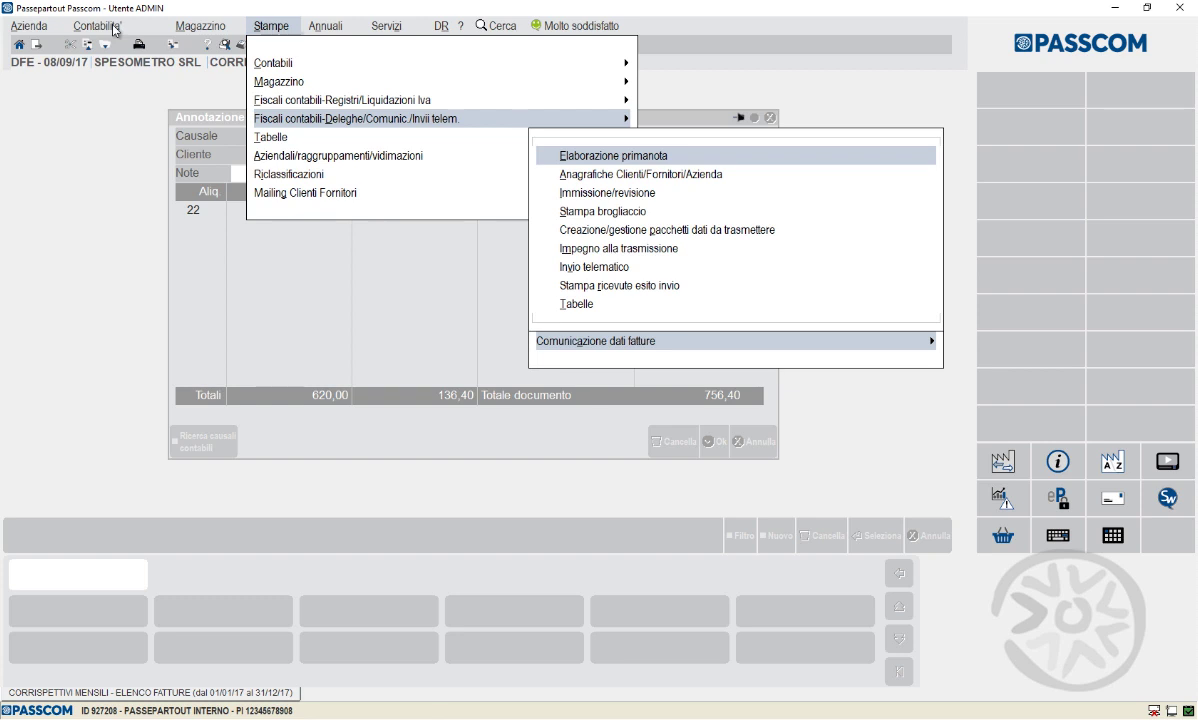
key(Up)
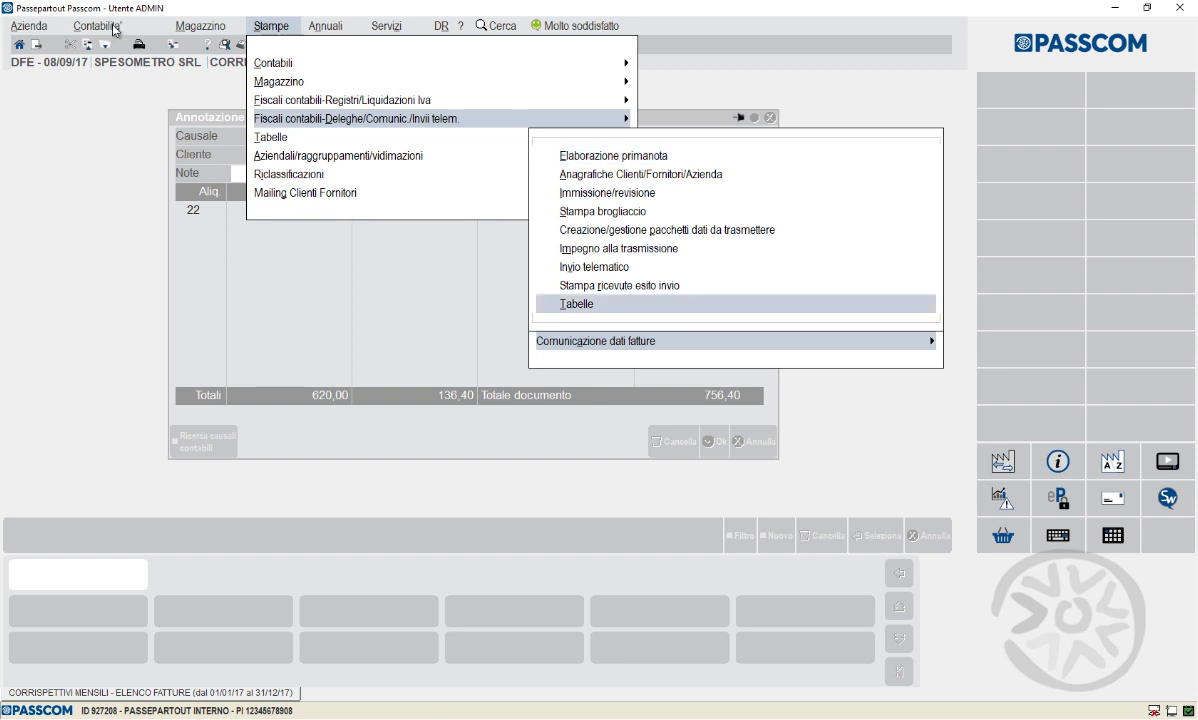
key(Return)
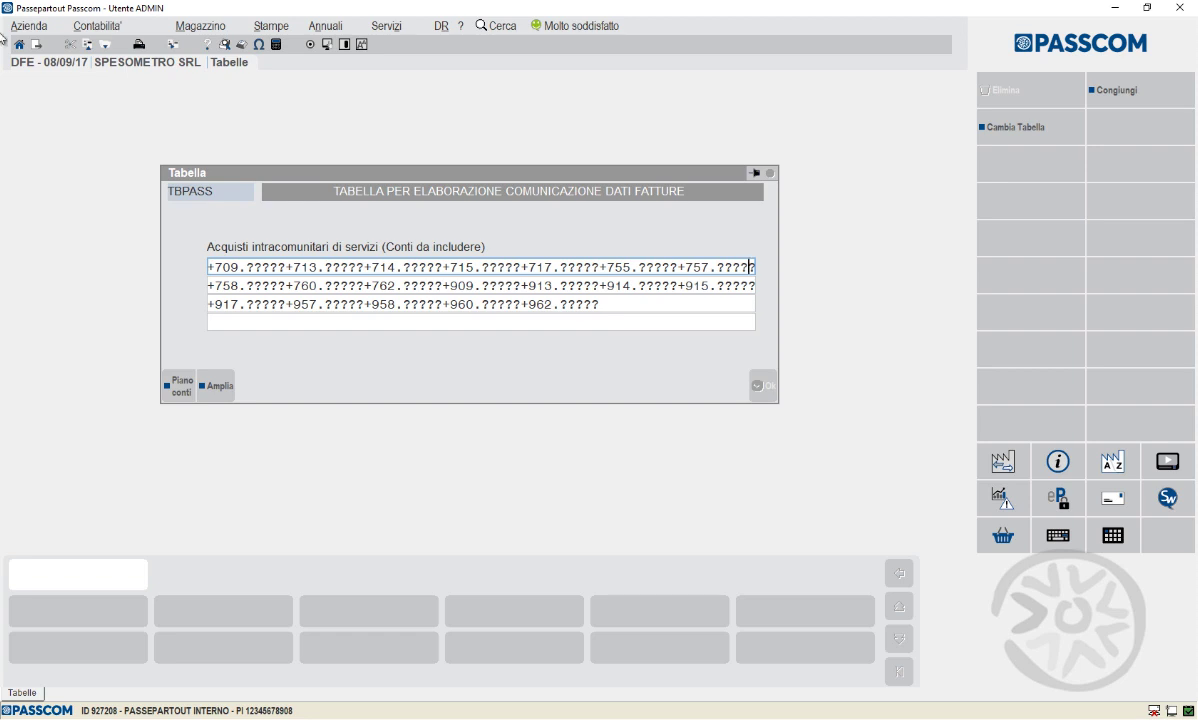
key(End)
Run the journal processing for the 2017 Comunicazione dati fatture for semester 1, not as a trial, printing the brogliaccio to screen
key(alt+s)
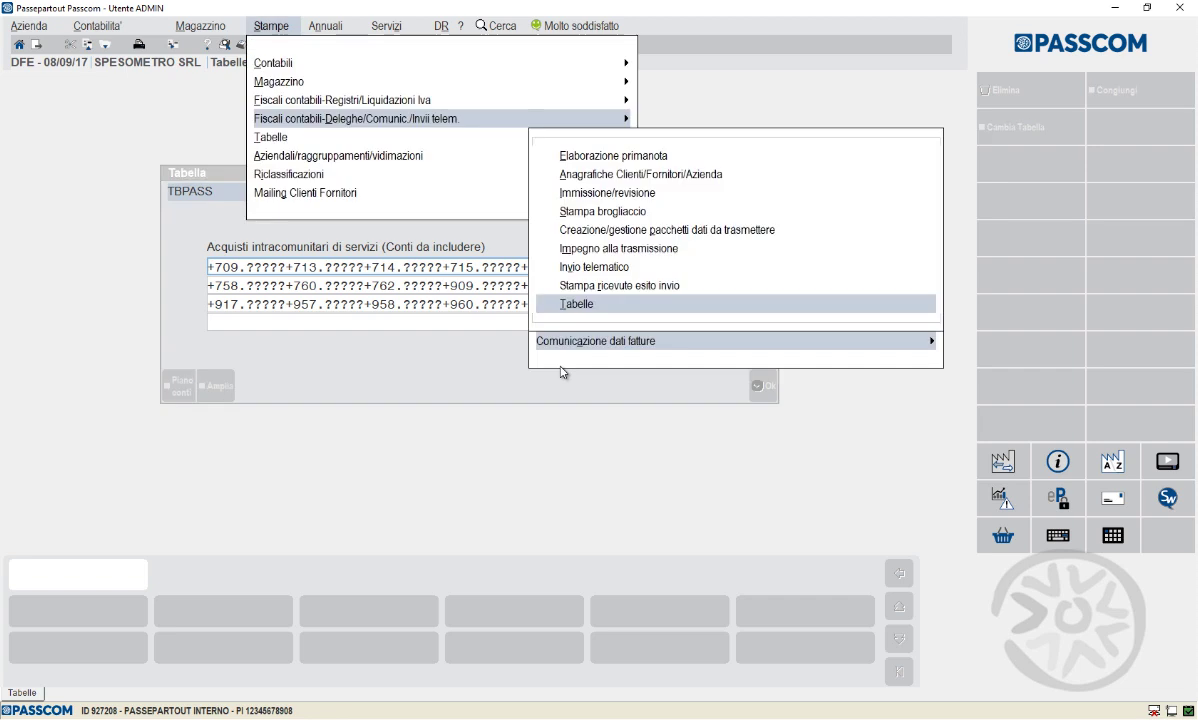
key(Down)
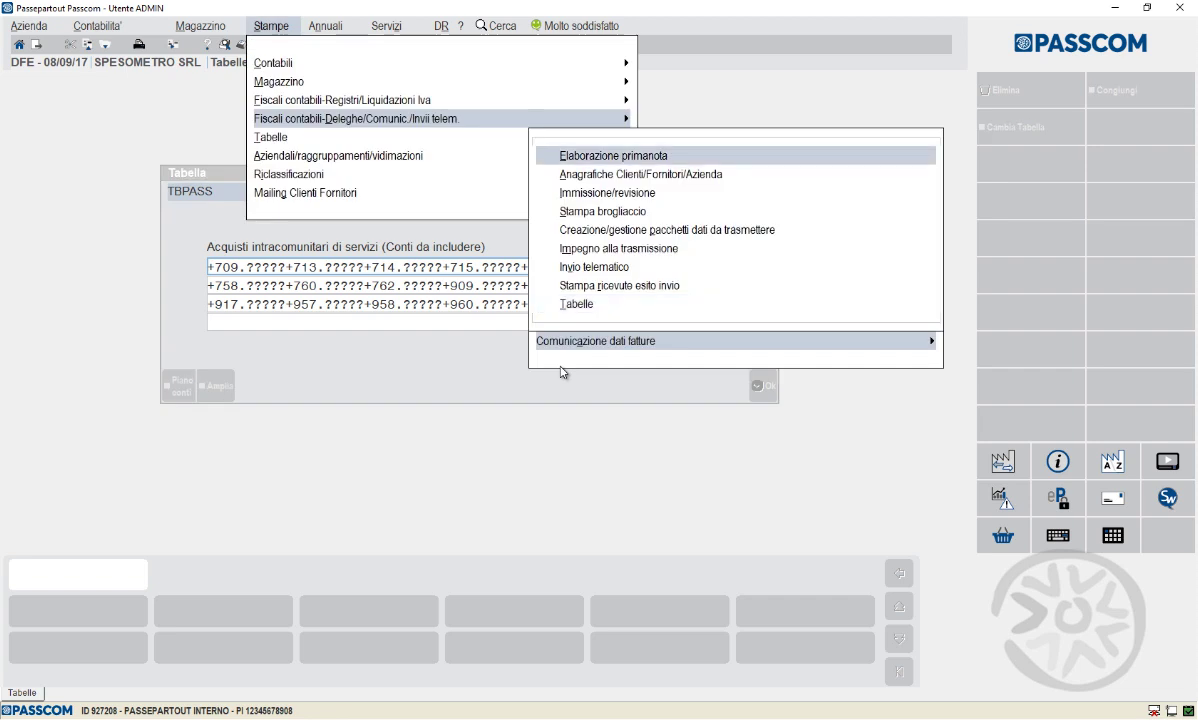
key(Return)
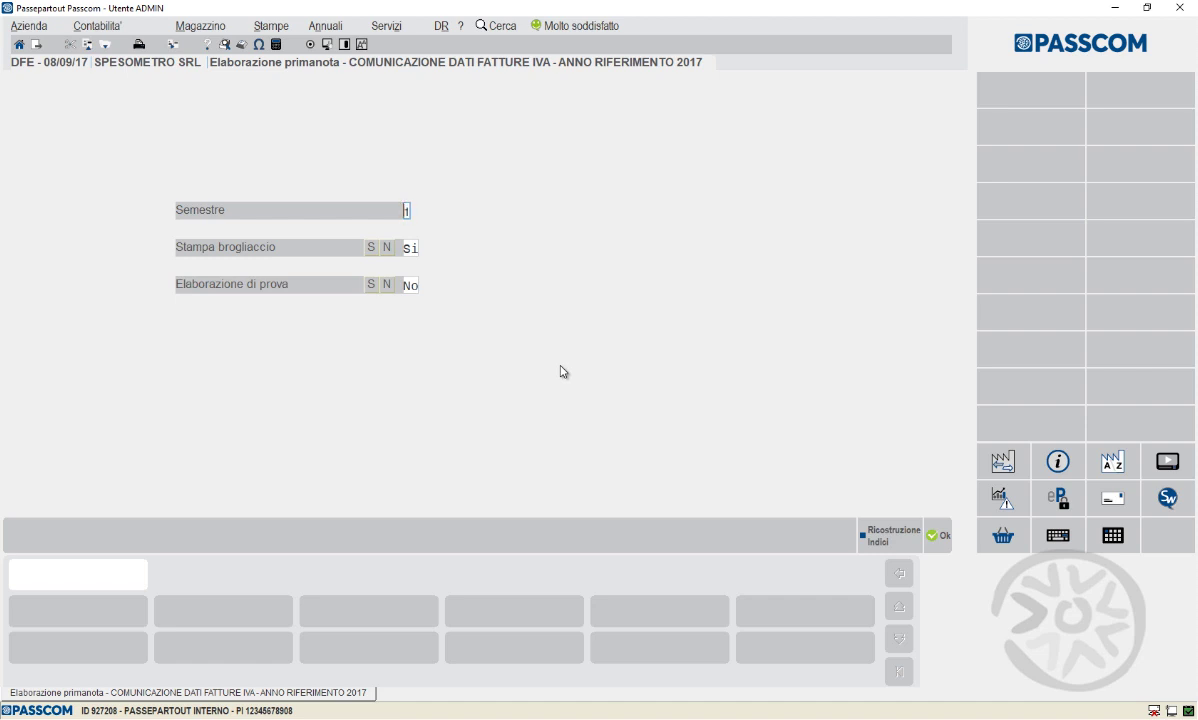
key(Return)
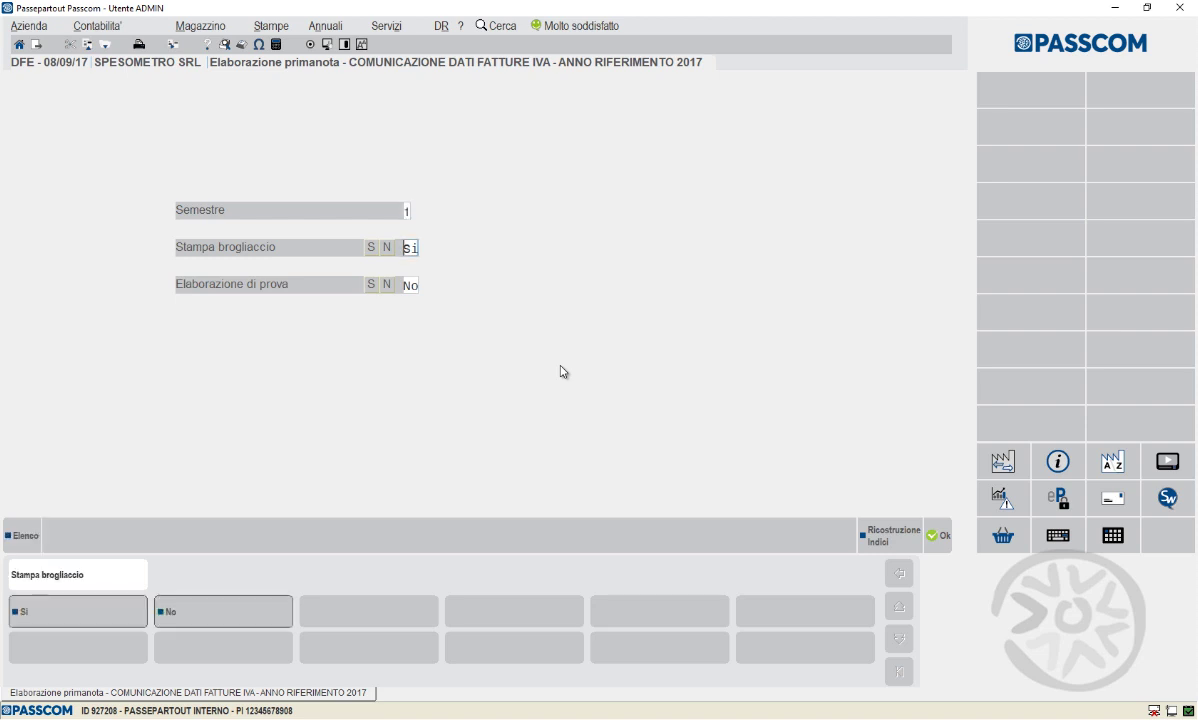
key(Return)
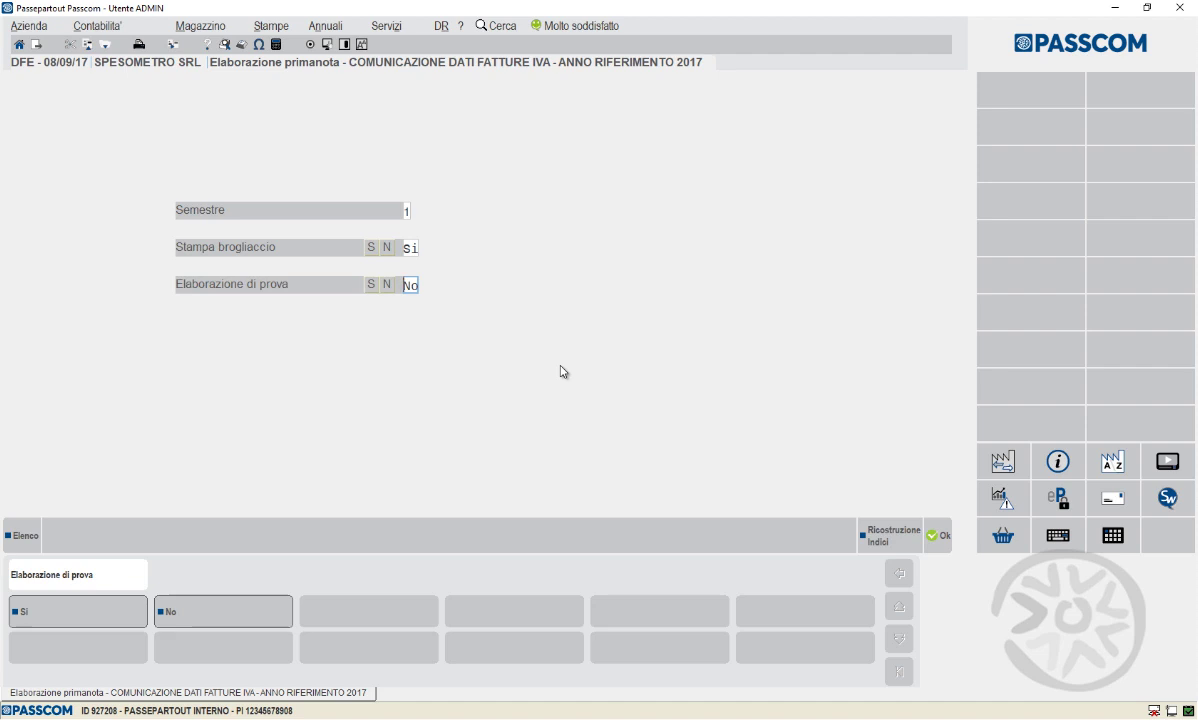
key(Return)
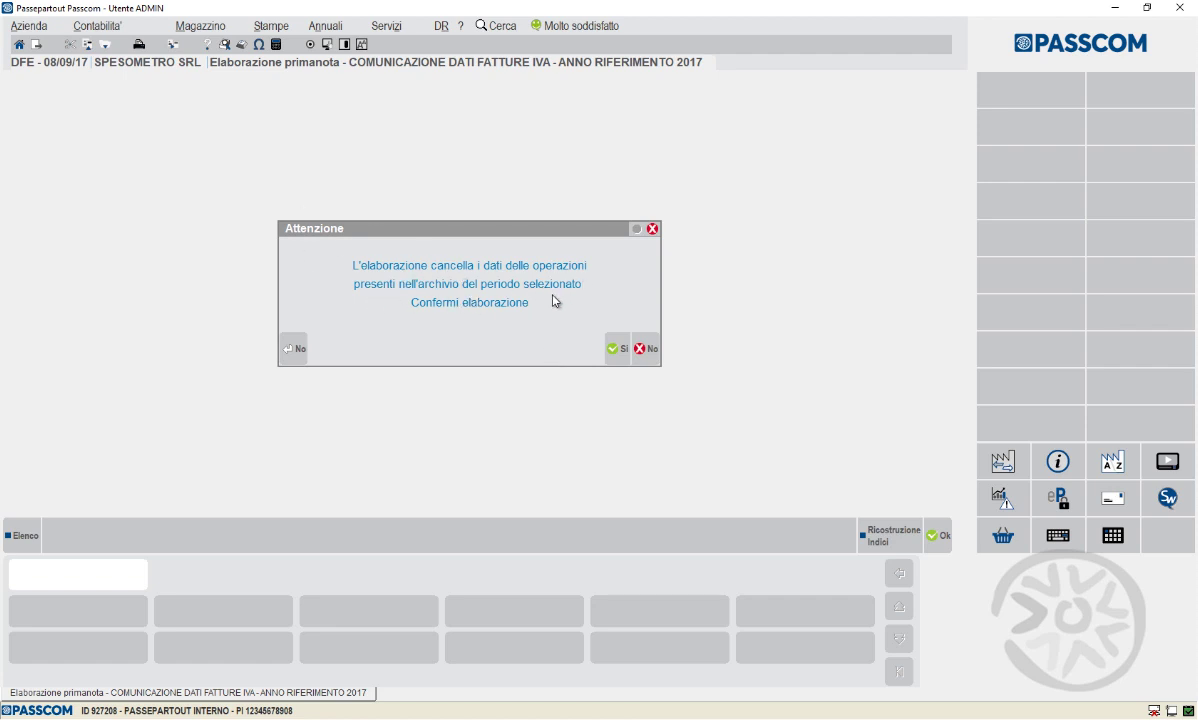
key(F10)
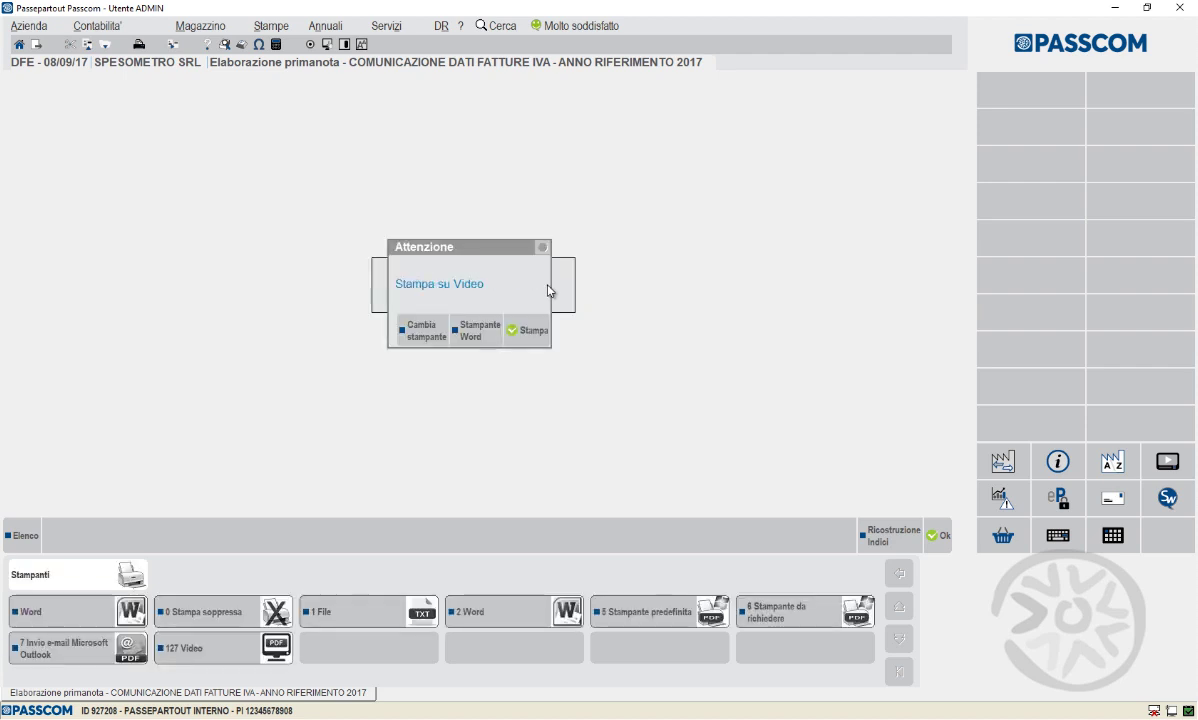
click(528, 330)
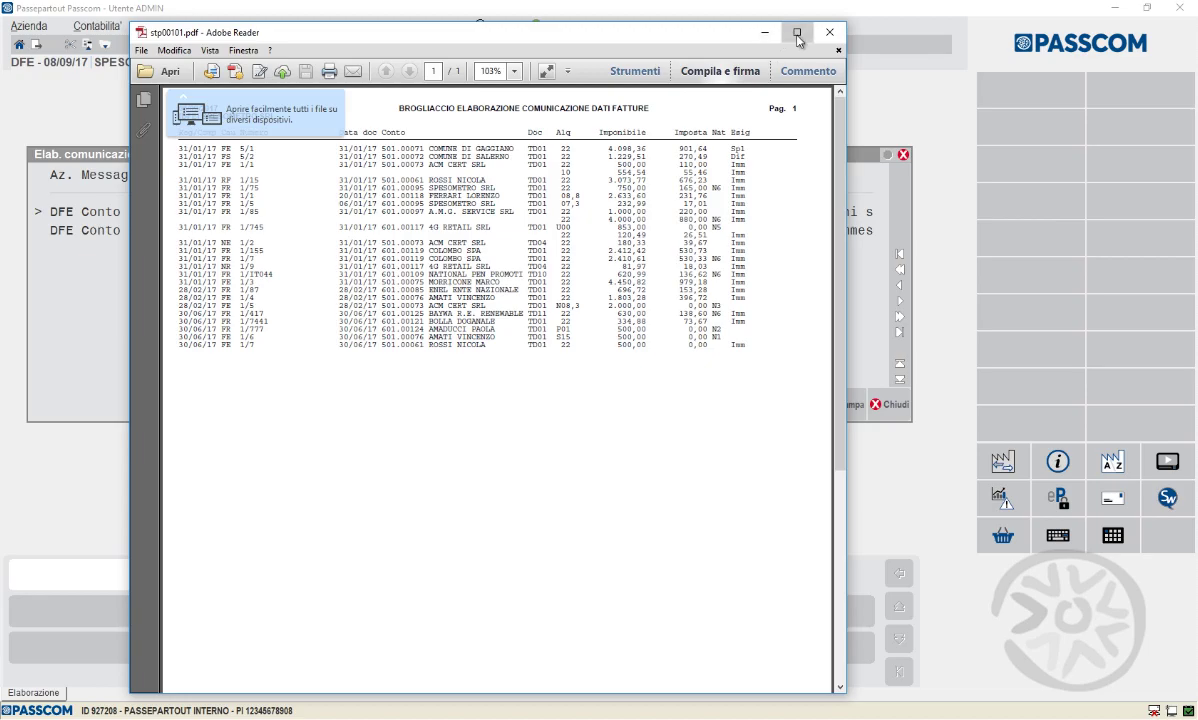
Examine the processing brogliaccio at full size, including the TD10 and TD11 document types, and close the PDF
click(797, 33)
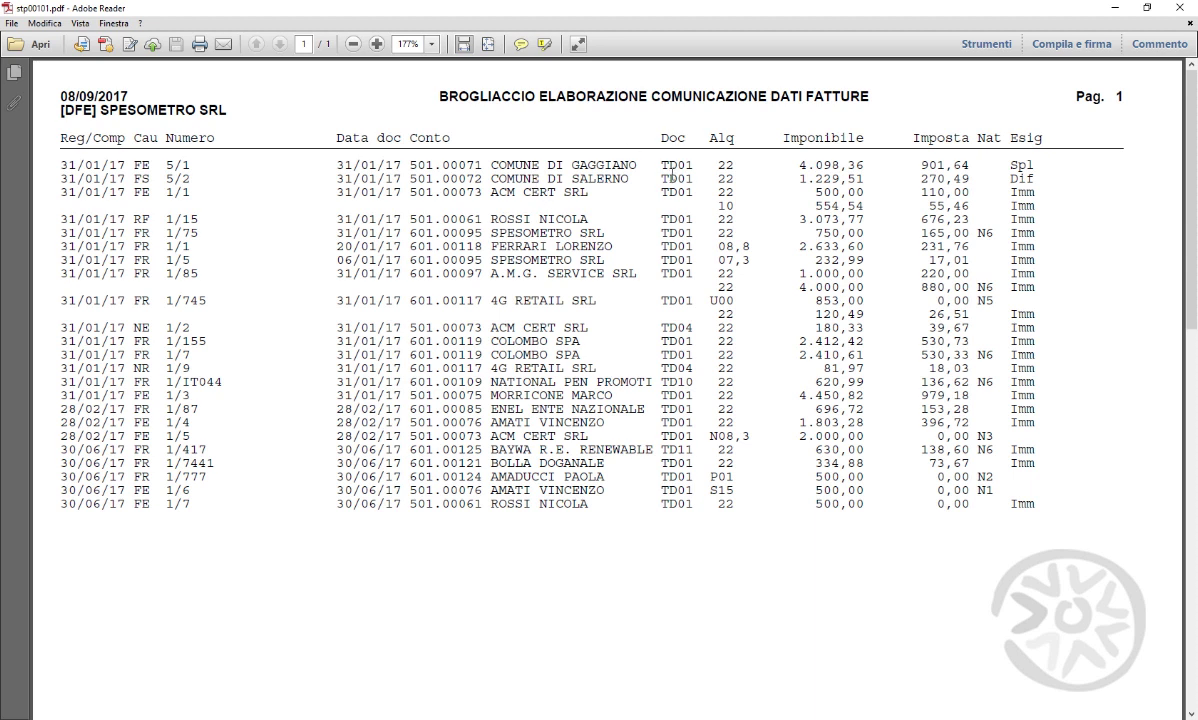
drag(660, 382, 689, 385)
drag(660, 449, 693, 451)
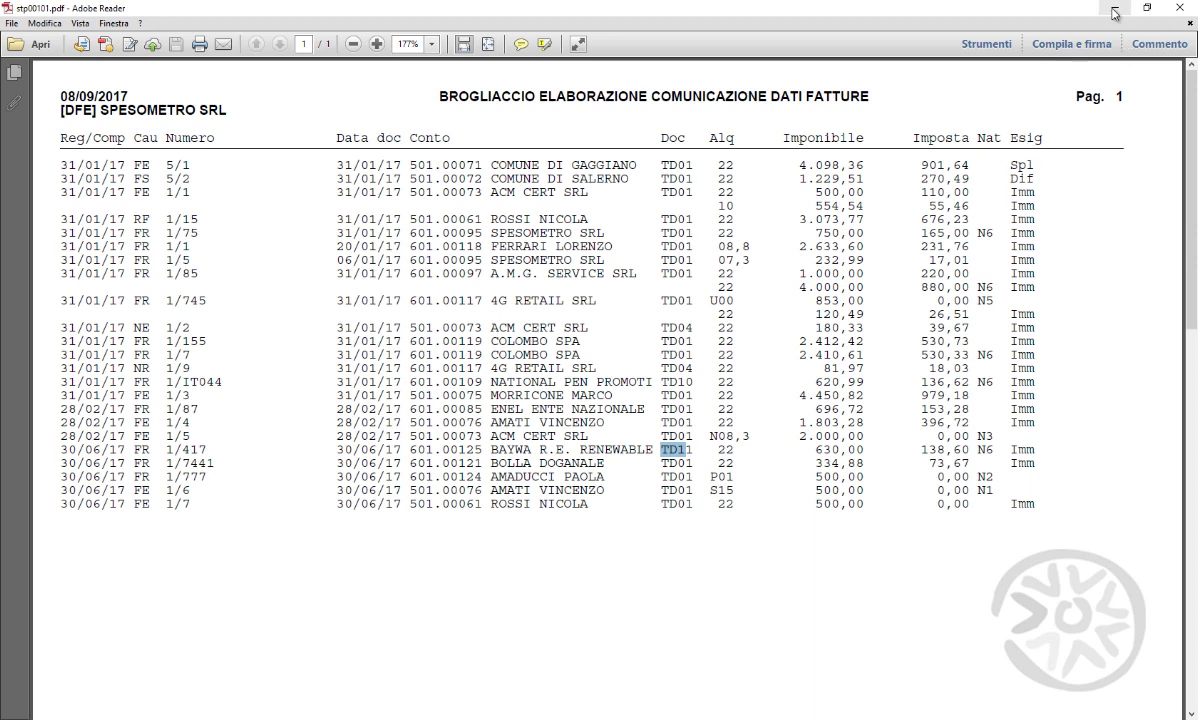
key(alt+F4)
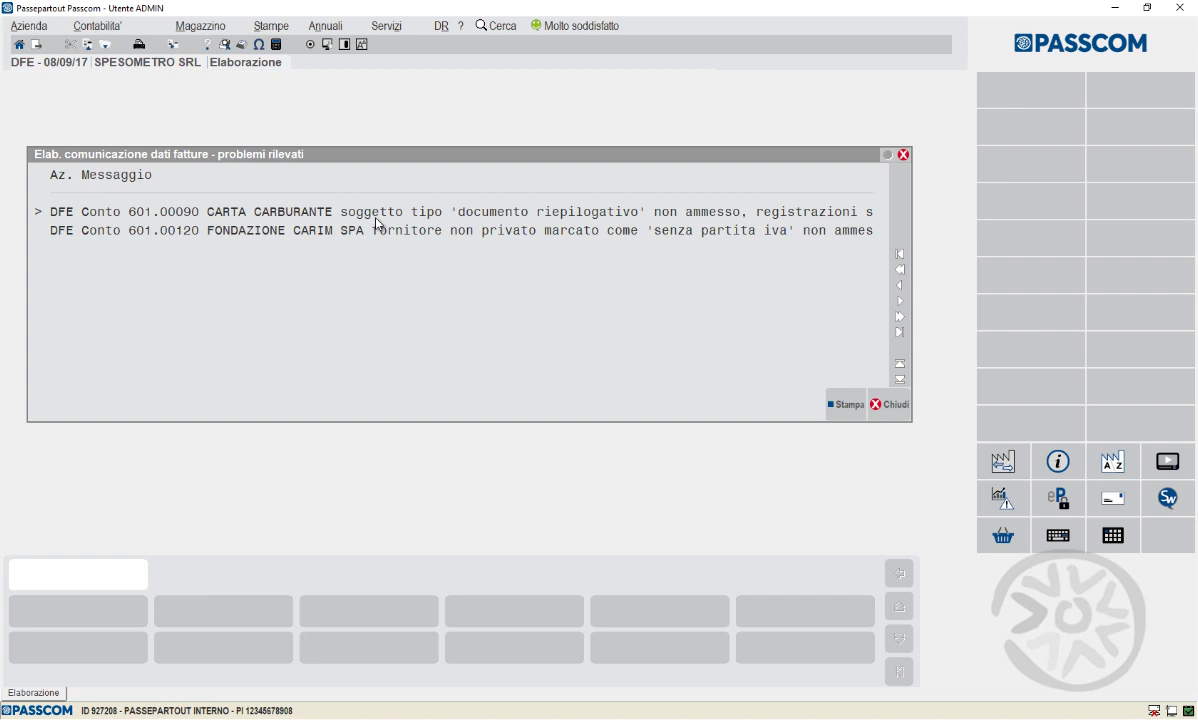
Read the full messages about the rejected entries in the processing's list of detected problems and close the list
key(Right)
key(Right)
key(Right)
key(Right)
key(Right)
key(Right)
key(Right)
key(Right)
key(Right)
key(Right)
key(Right)
key(Right)
key(Right)
key(Right)
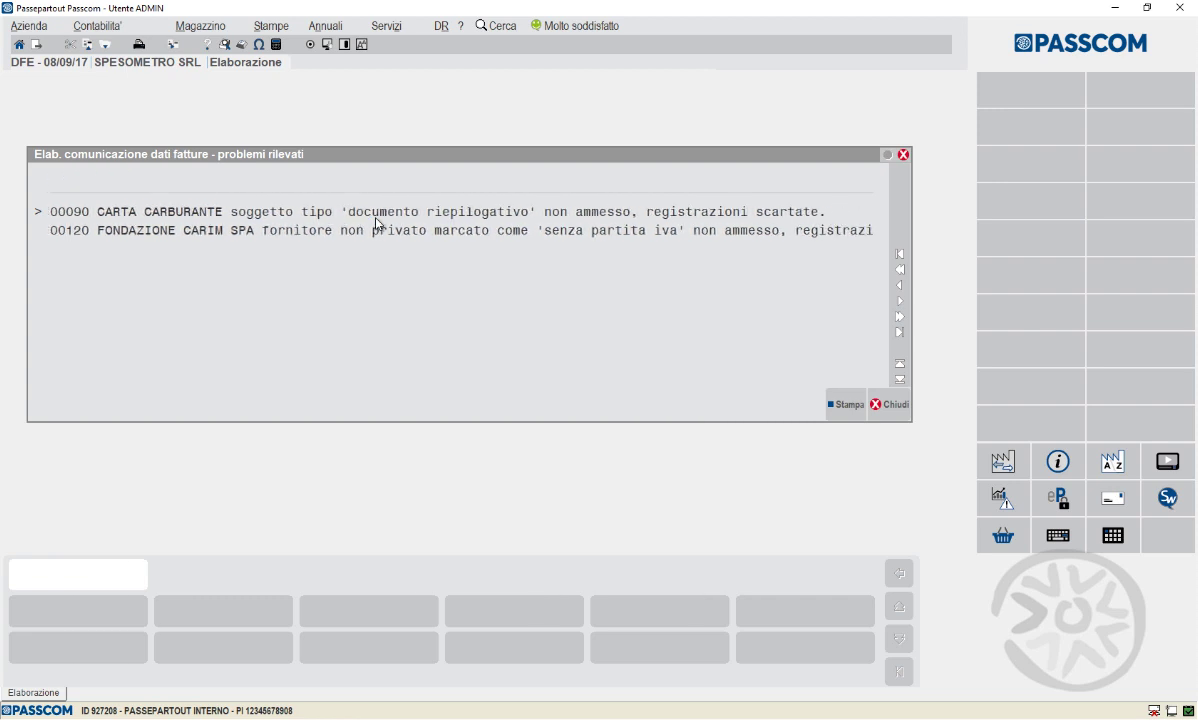
key(Right)
key(Right)
key(Right)
key(Right)
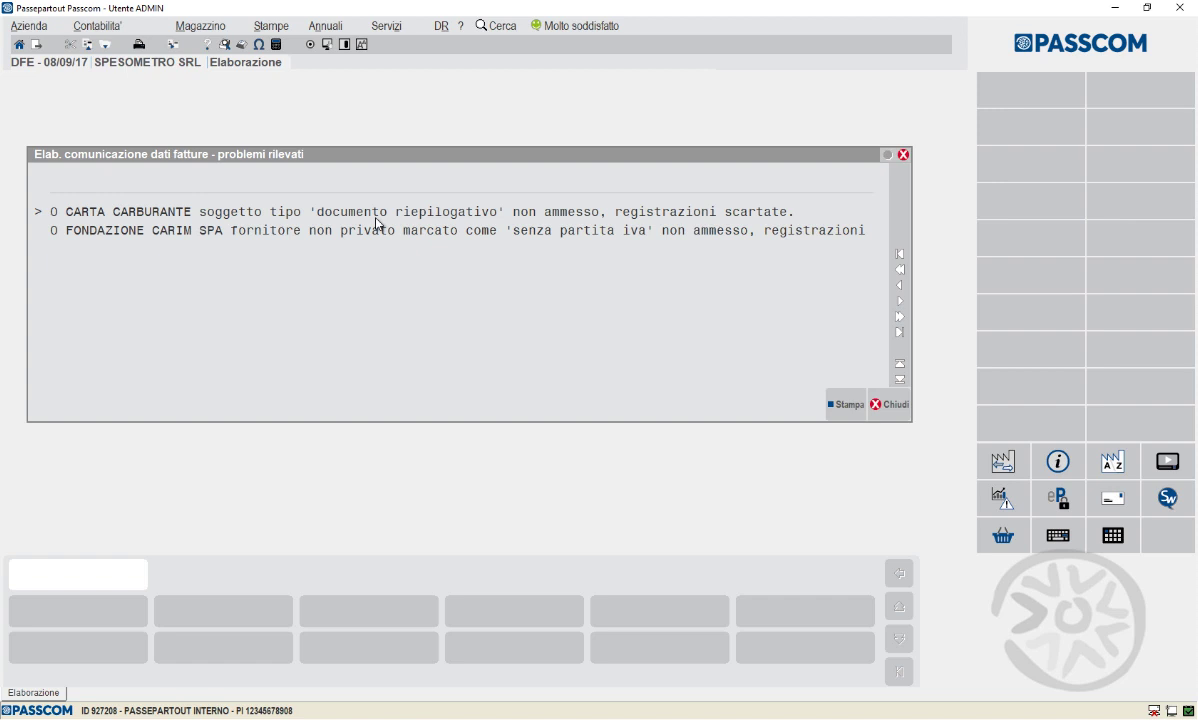
key(Left)
key(Left)
key(Left)
key(Left)
key(Left)
key(Left)
key(Left)
key(Left)
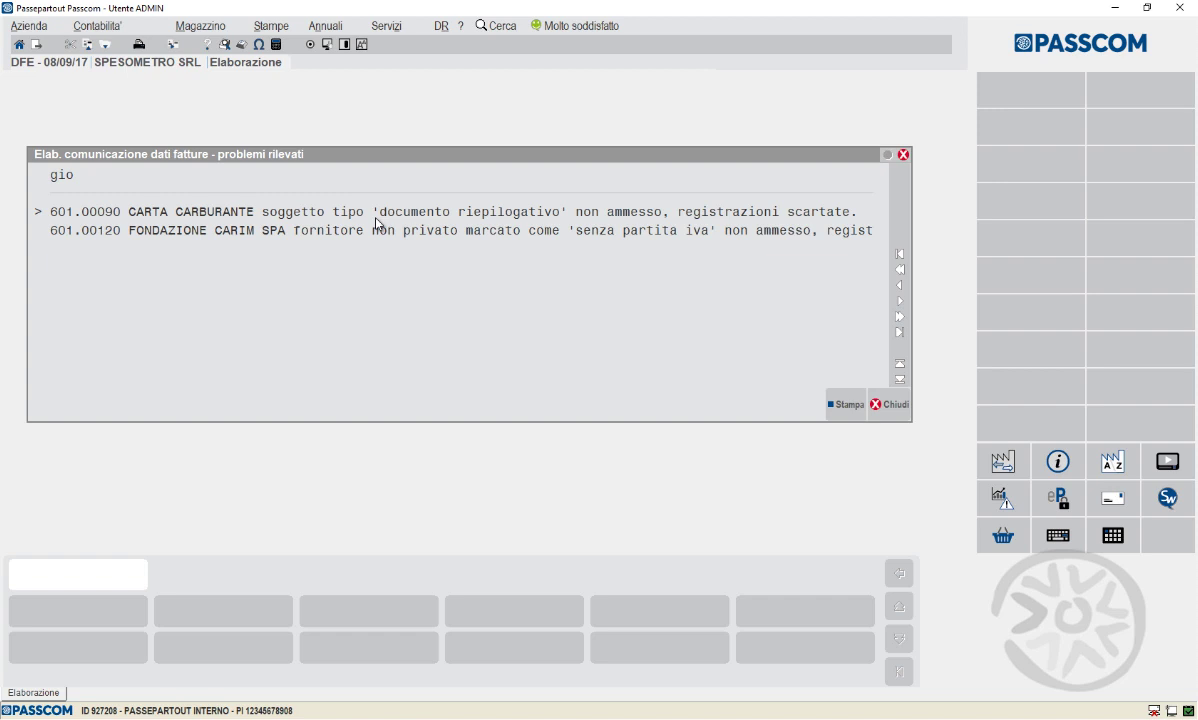
key(Down)
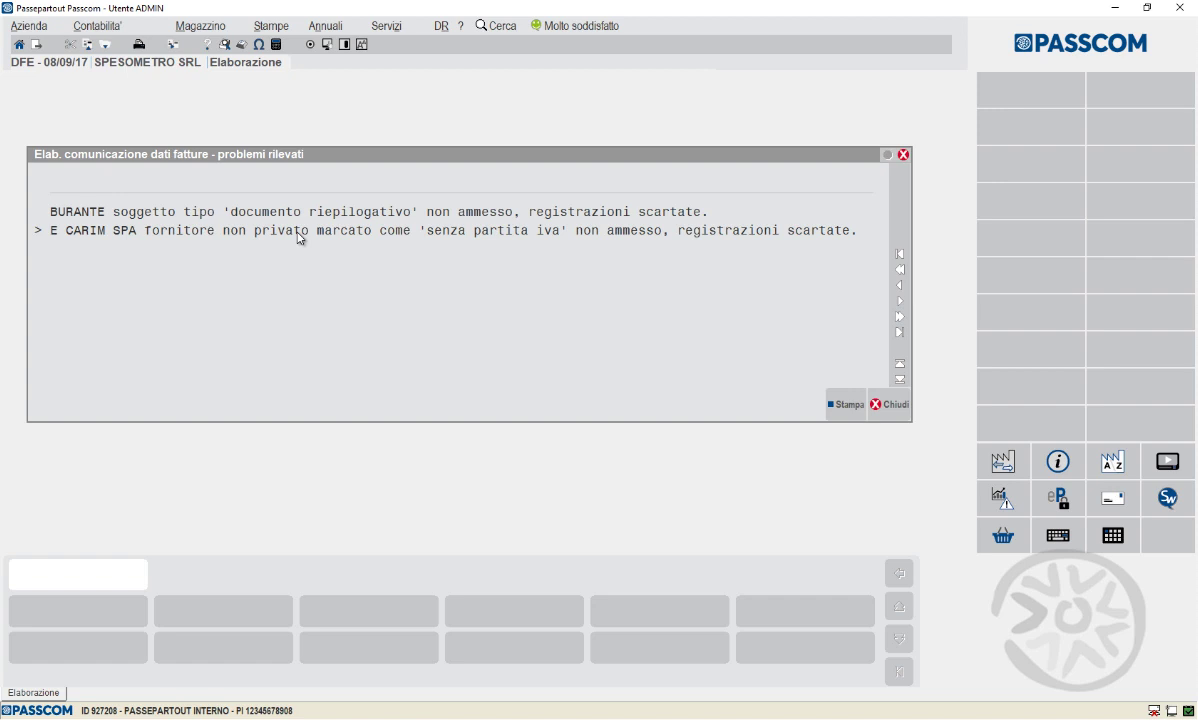
key(Left)
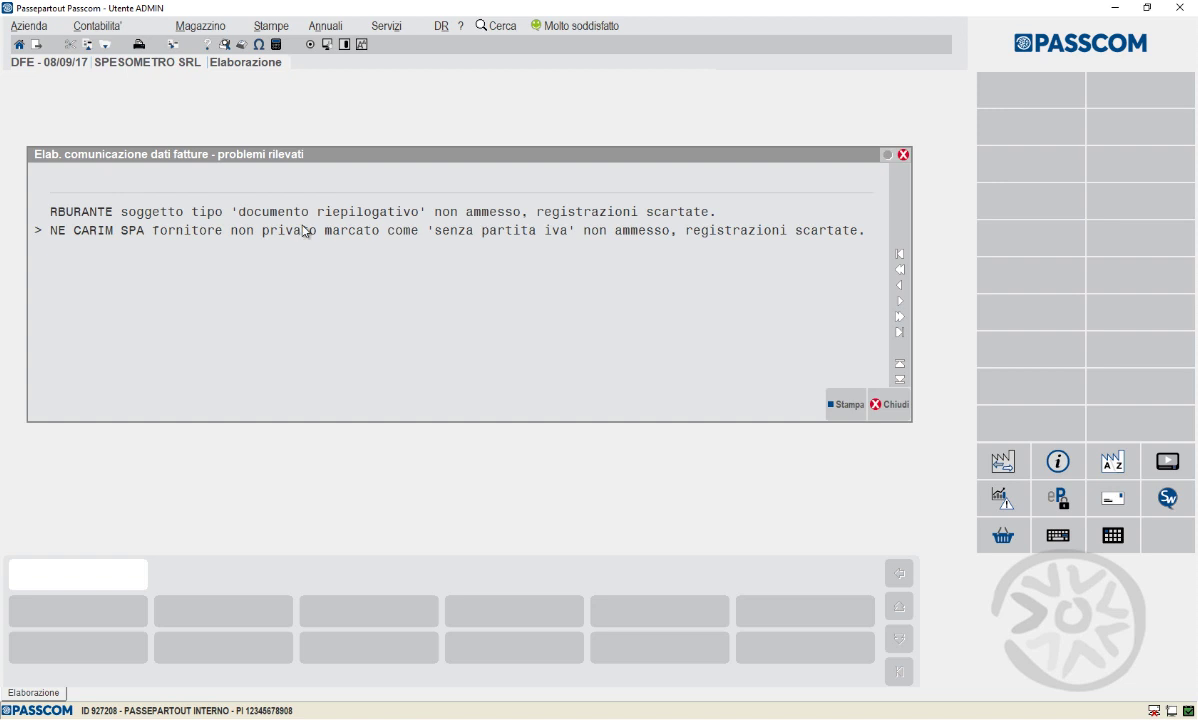
click(880, 406)
Open the Comunicazione dati fatture records for customers, suppliers and company, and look through the list up to Comune di Gaggiano
key(Down)
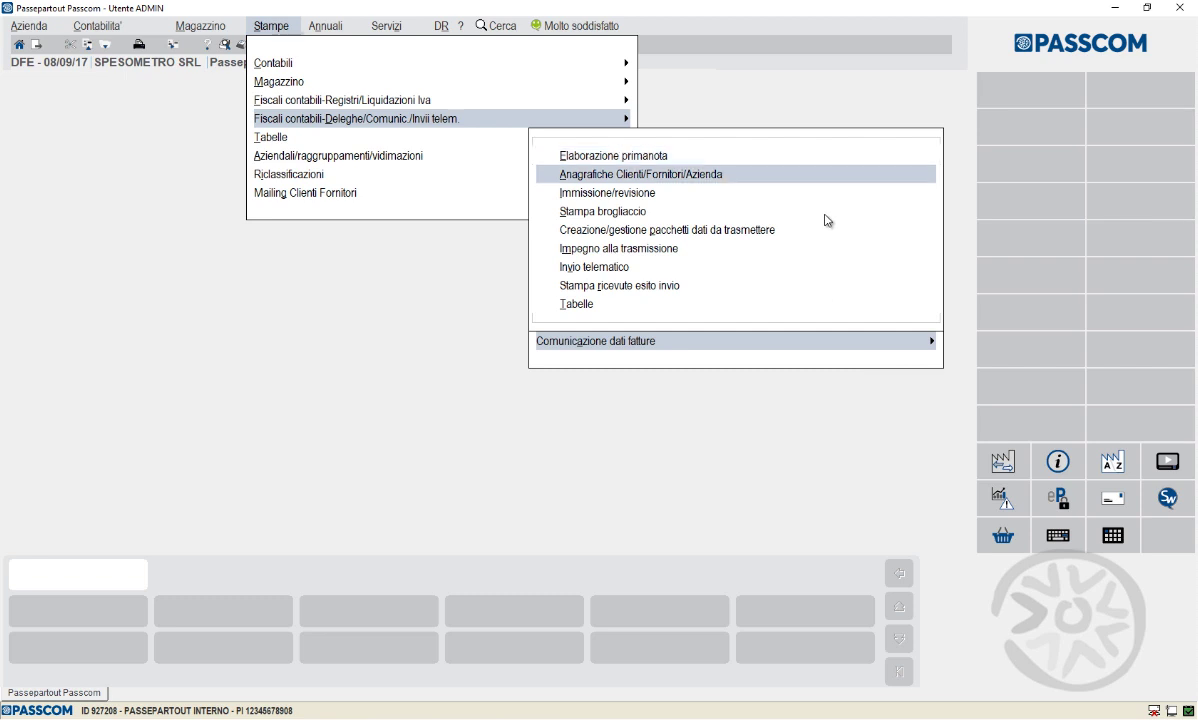
key(Return)
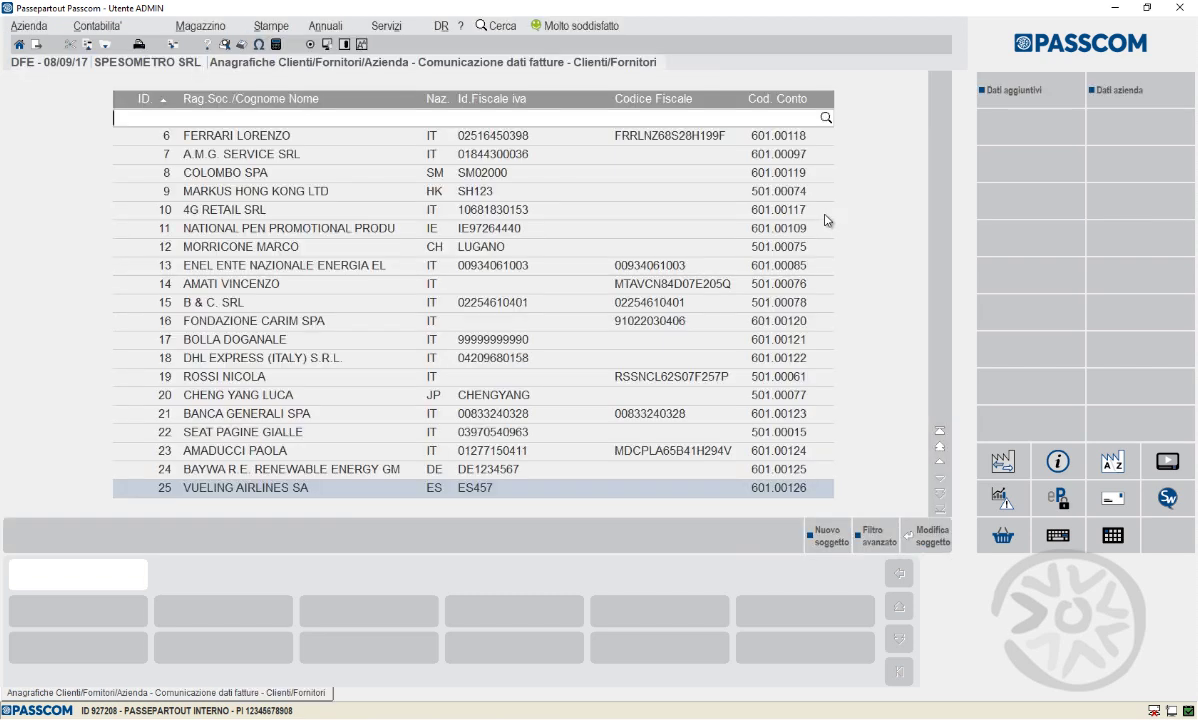
key(Up)
key(Up)
key(Up)
key(Up)
key(Up)
key(Up)
key(Up)
key(Up)
key(Up)
key(Up)
key(Up)
key(Up)
key(Up)
key(Up)
key(Up)
key(Up)
key(Up)
key(Up)
key(Up)
key(Up)
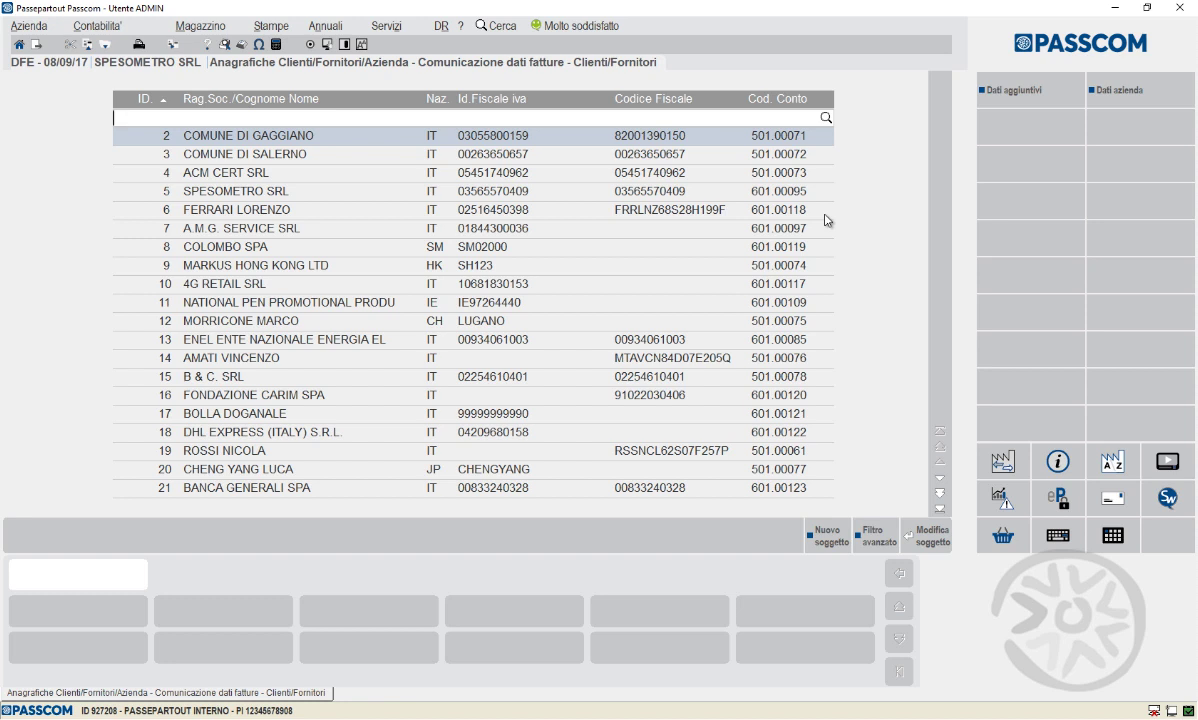
Examine the record of Comune di Gaggiano and the company data for the frontespizio, leaving both without changes
key(Return)
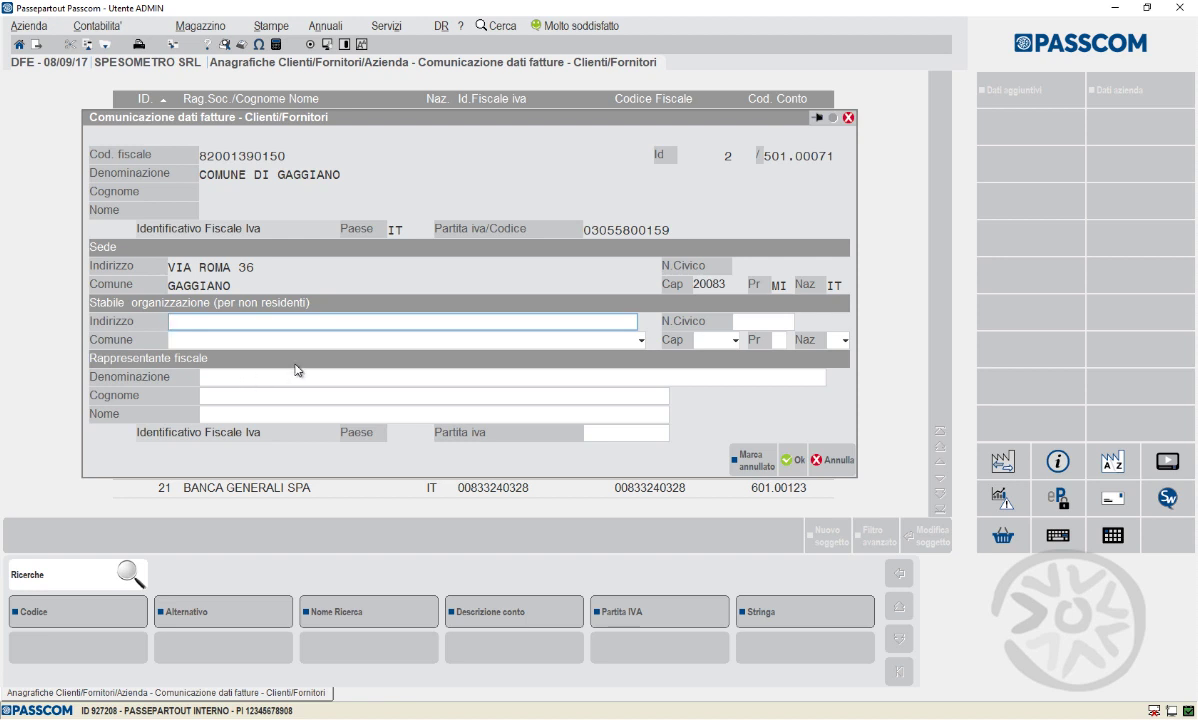
click(820, 461)
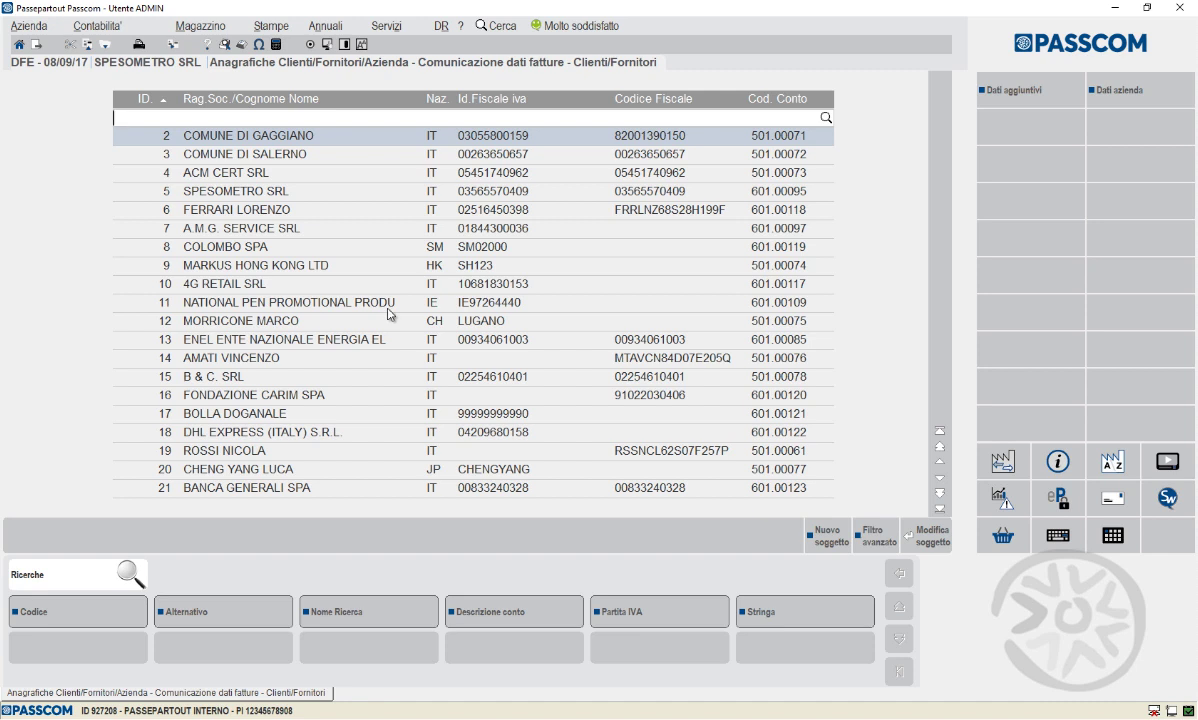
click(1139, 95)
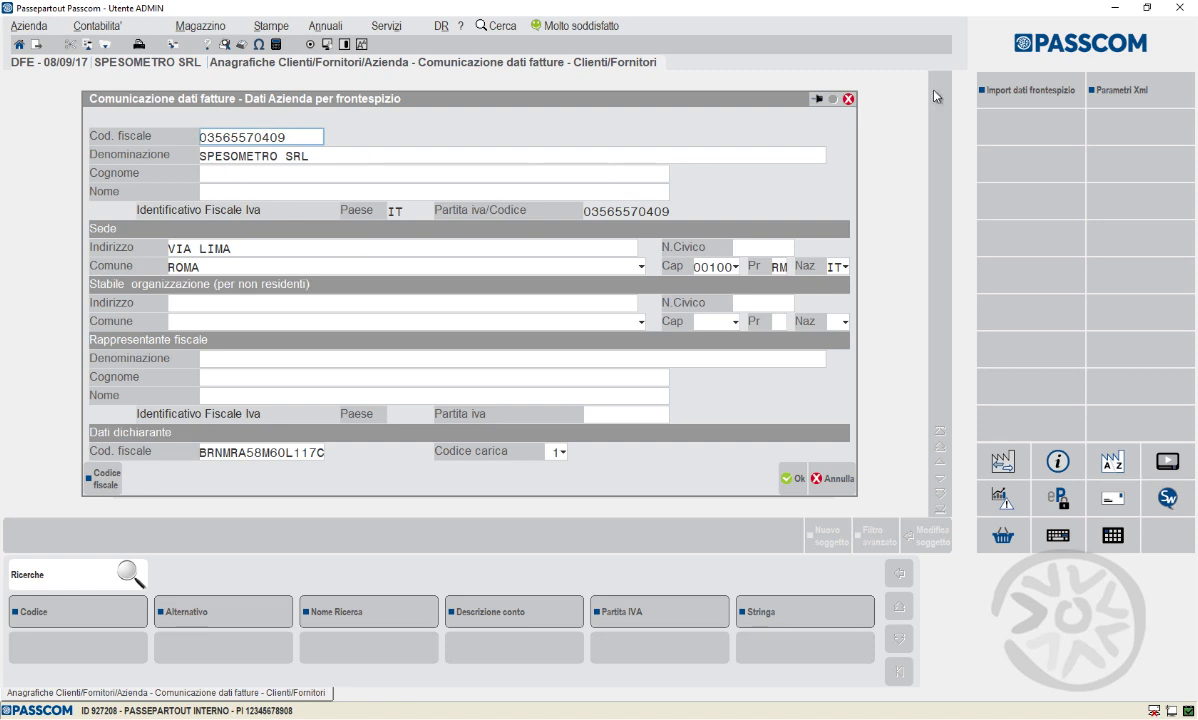
click(829, 480)
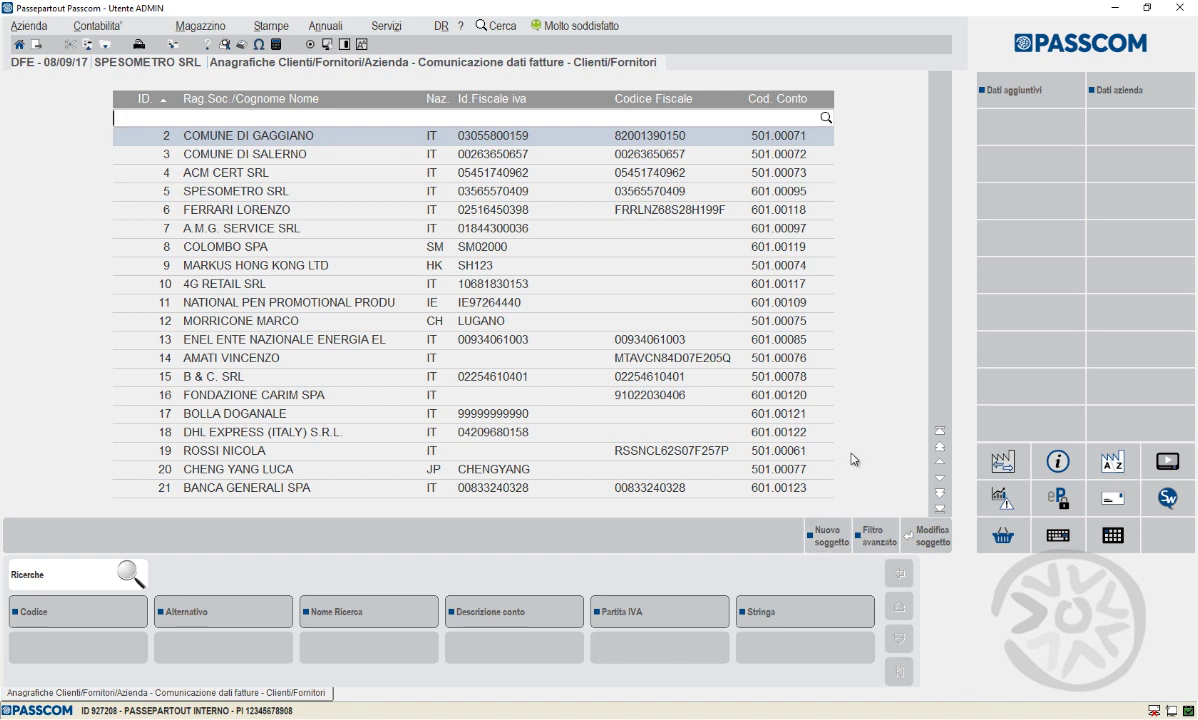
Open Immissione/revisione for the Comunicazione dati fatture and look through the document list up to its first entry
key(alt)
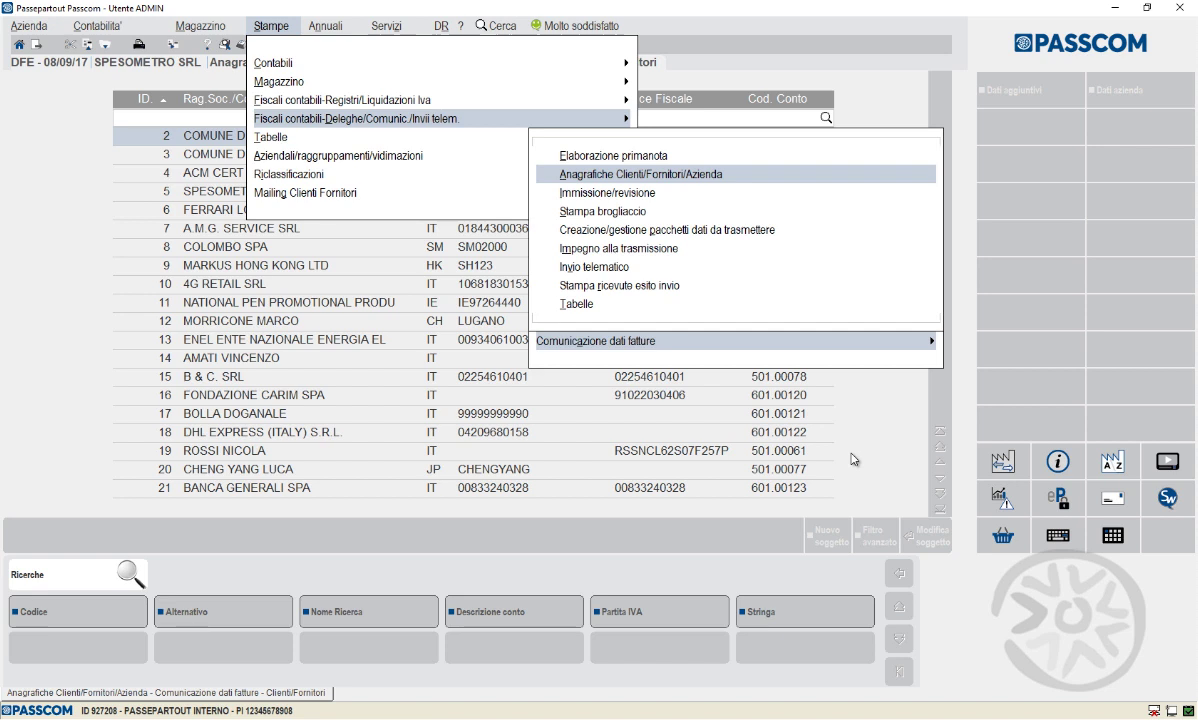
key(Down)
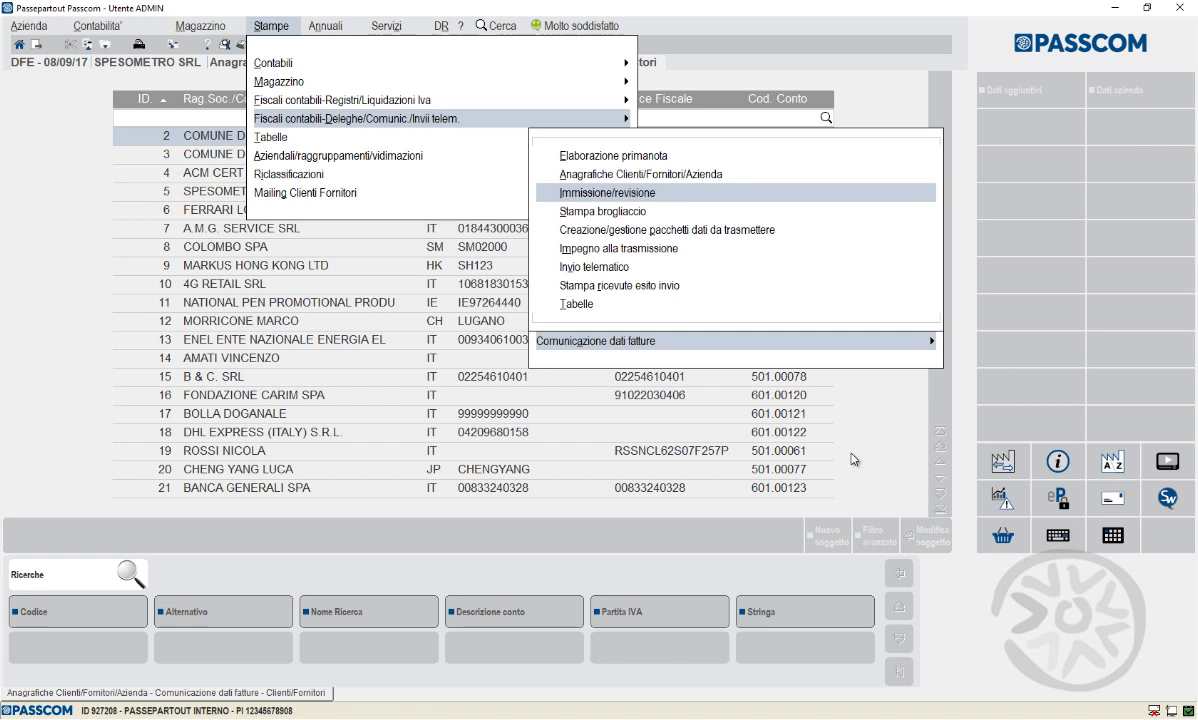
key(Return)
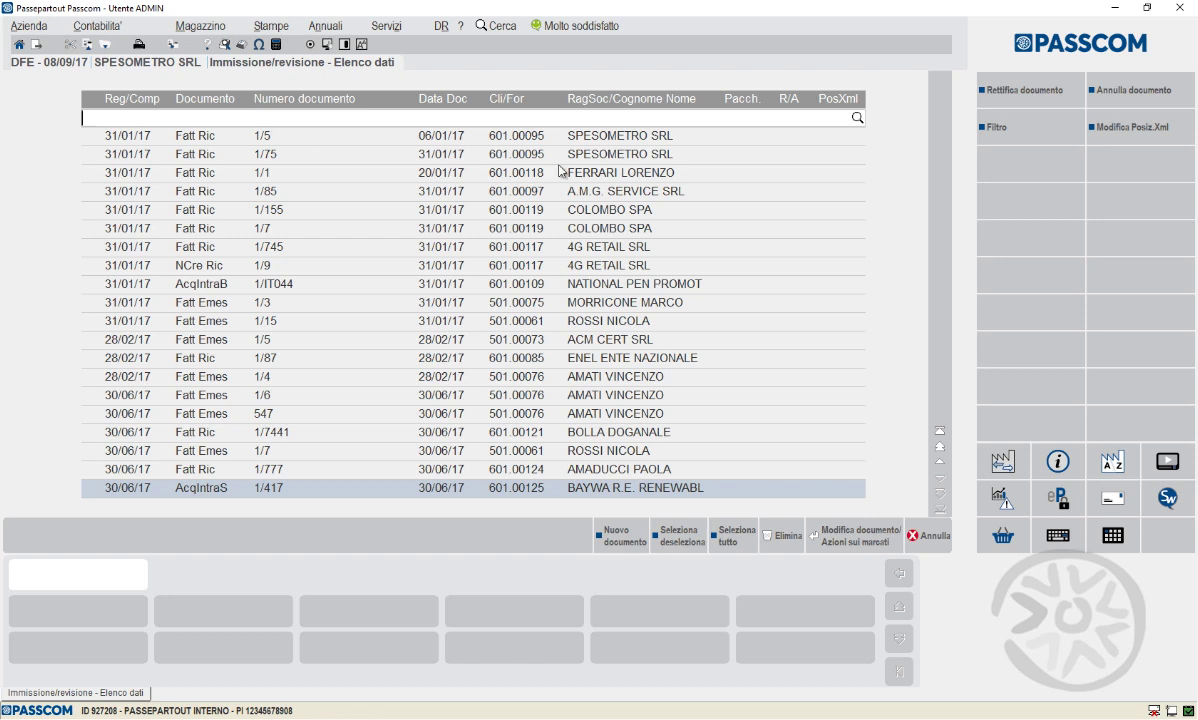
scroll(573, 210, up, 8)
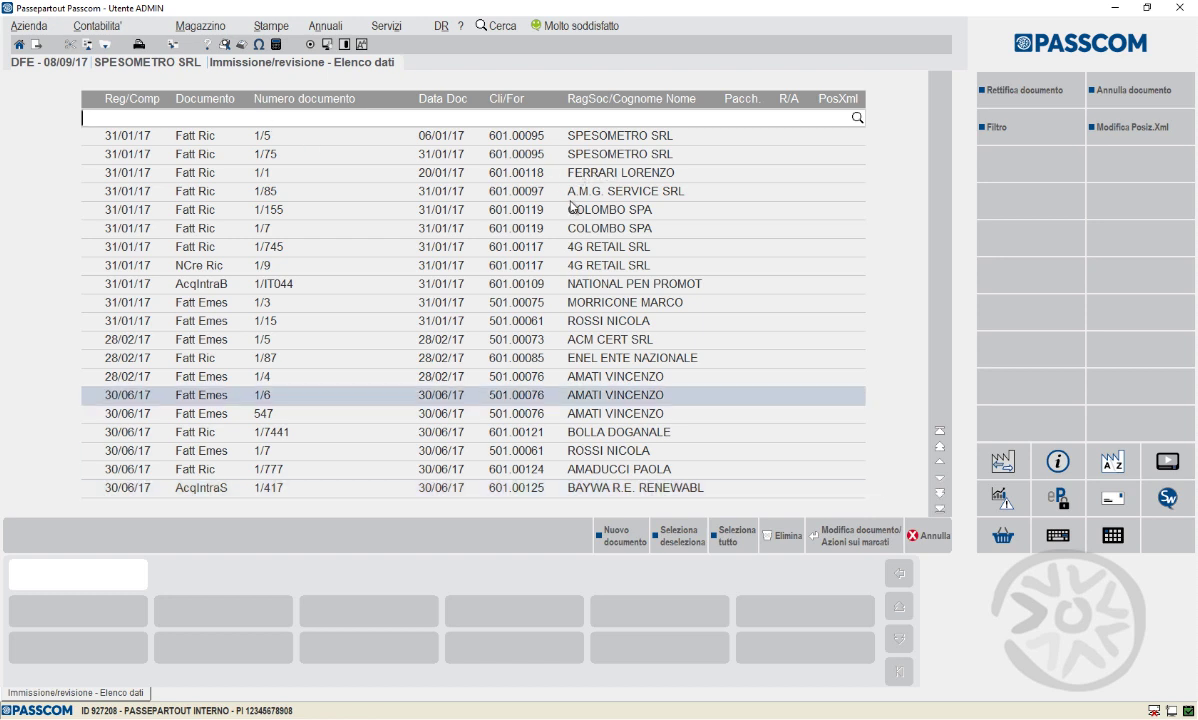
scroll(575, 197, up, 1)
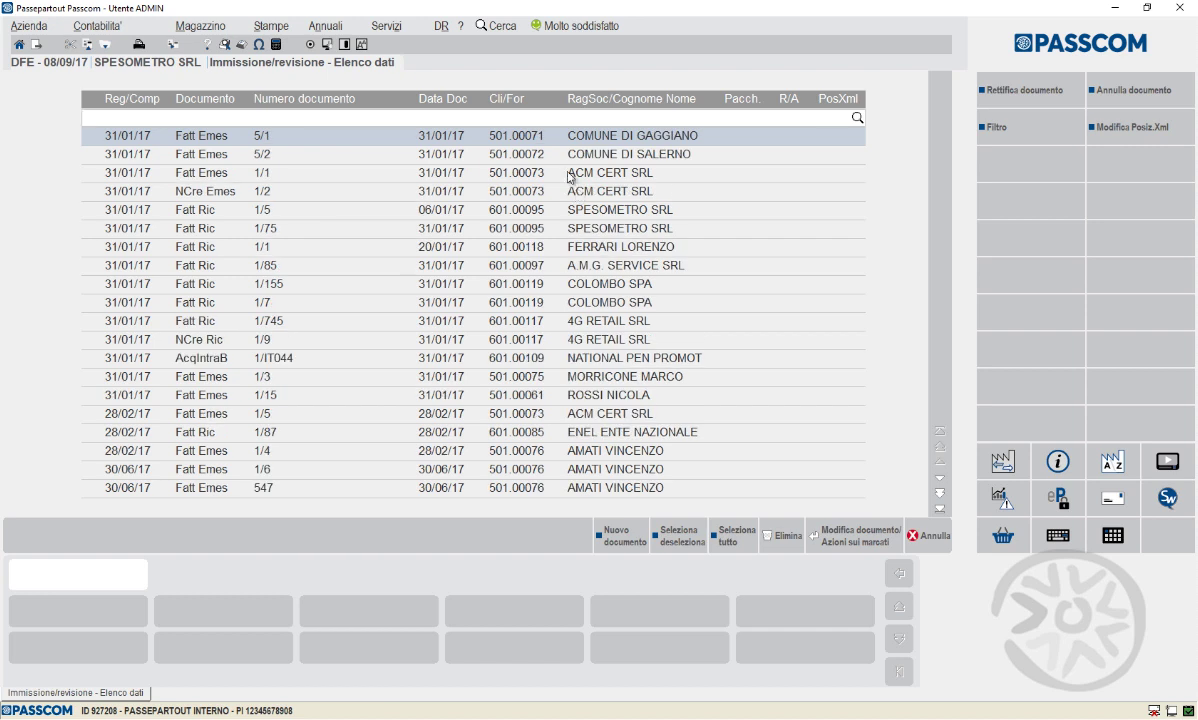
Examine sales document 5/1 of Comune di Gaggiano and the allowed document types, and leave it without saving
key(Return)
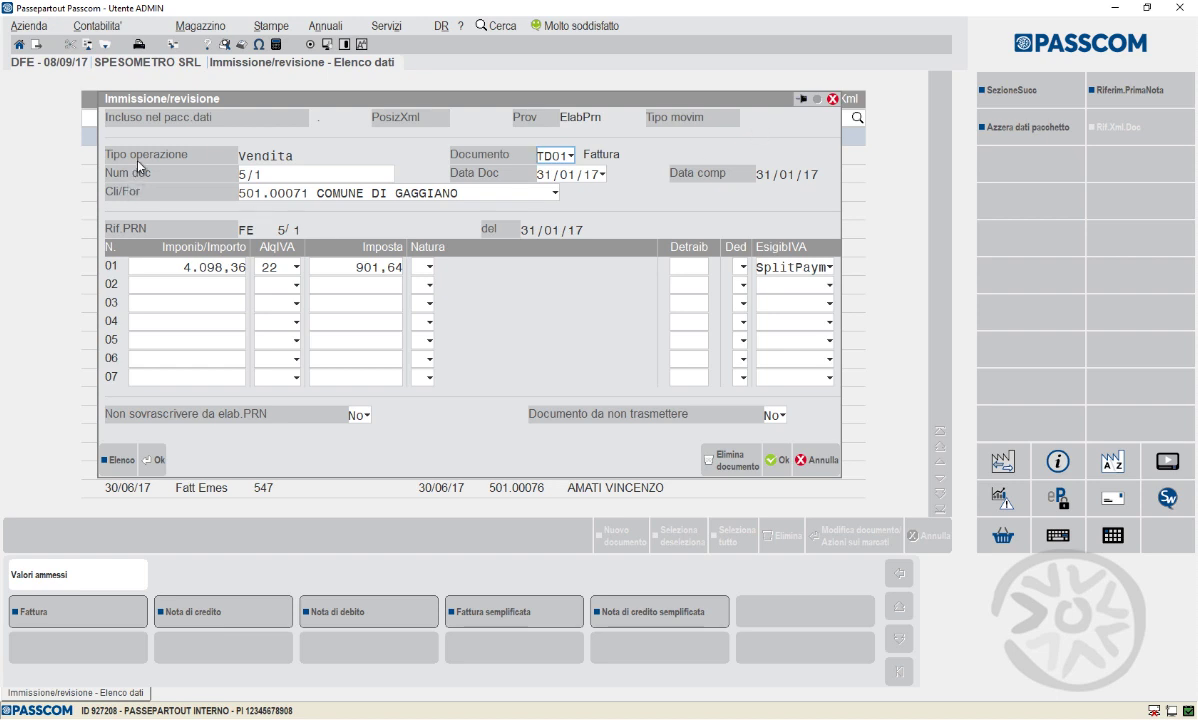
click(540, 155)
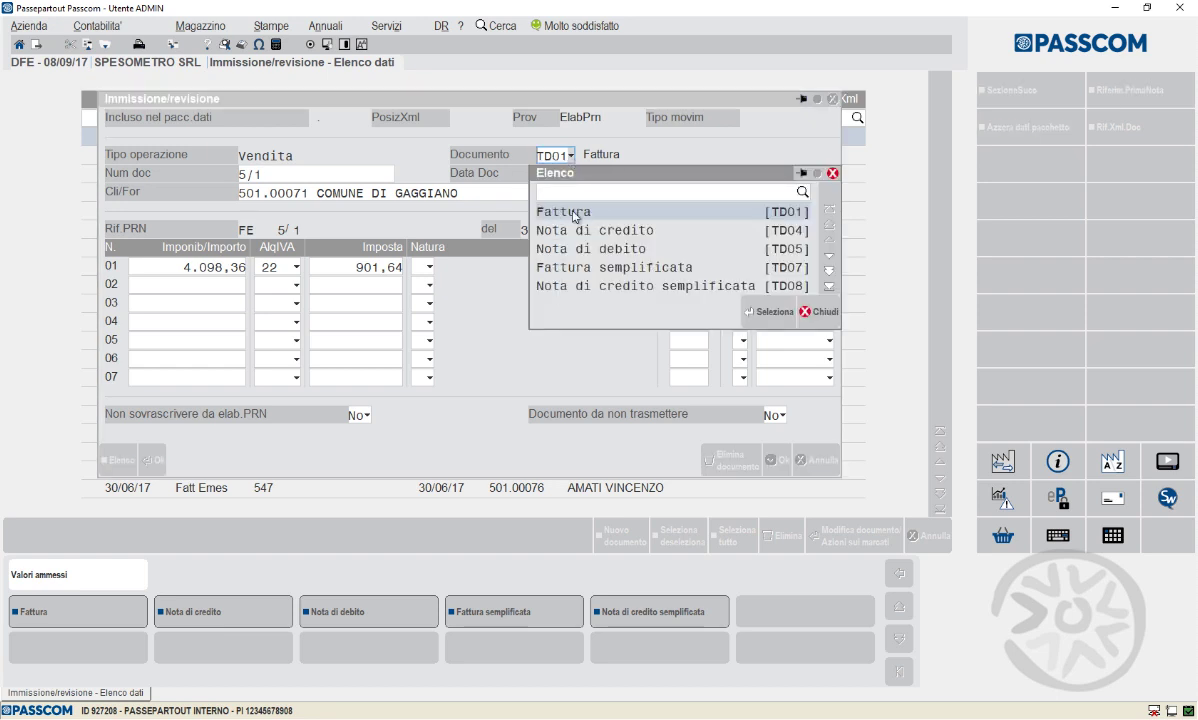
click(526, 156)
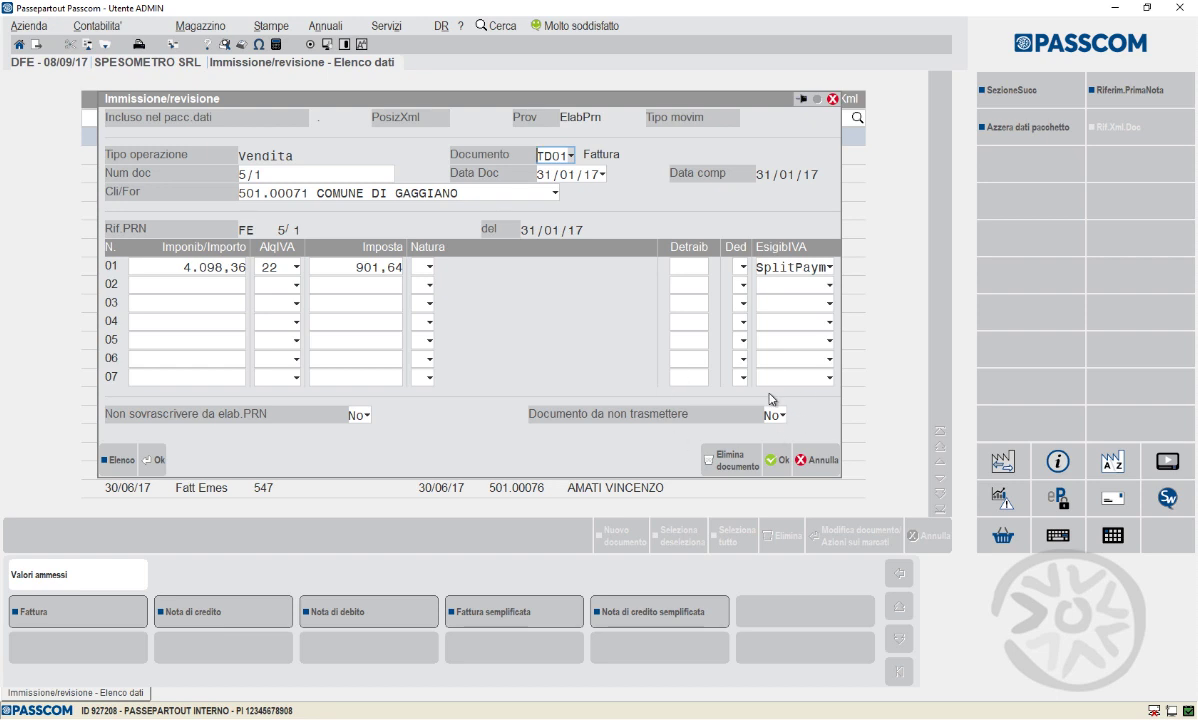
click(808, 465)
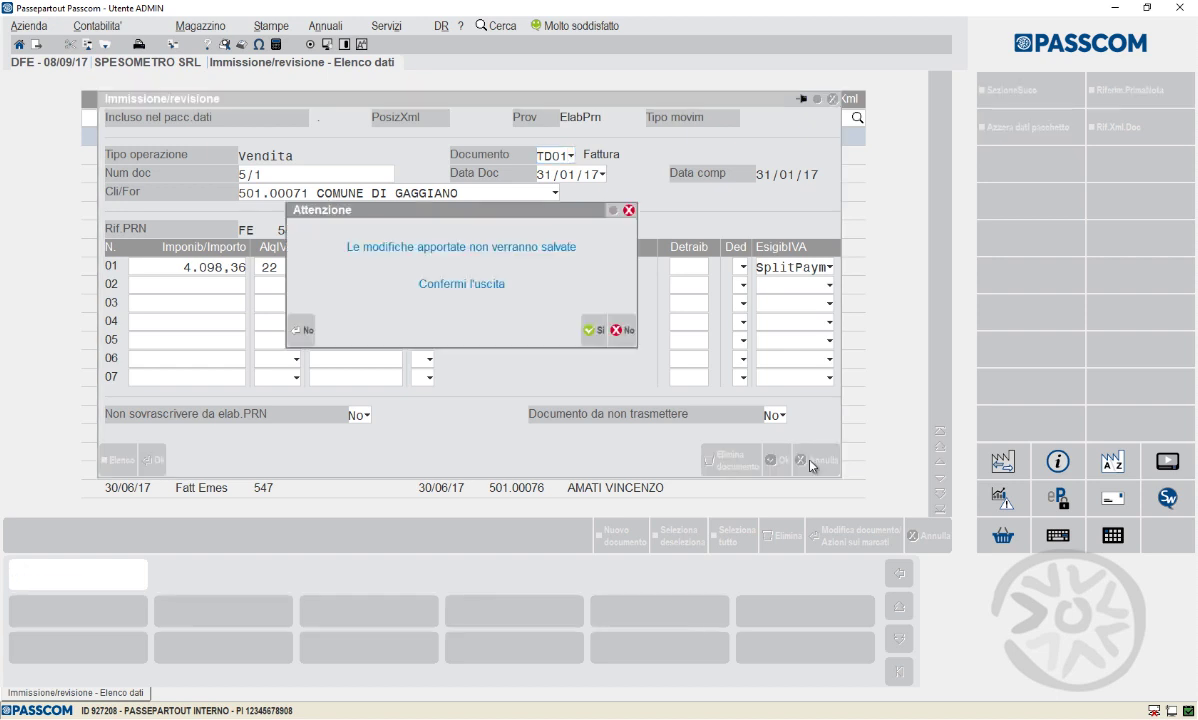
click(597, 340)
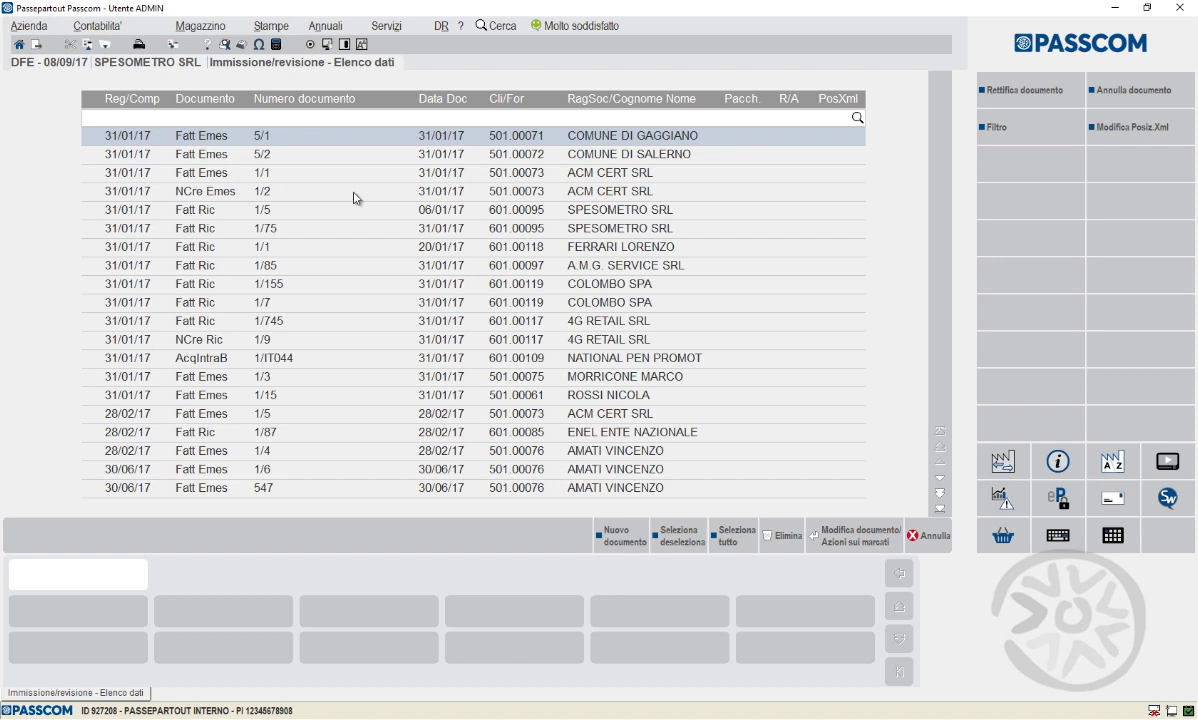
Examine the filter criteria available for the document list and leave without applying a filter
key(Down)
key(Down)
key(Down)
key(Down)
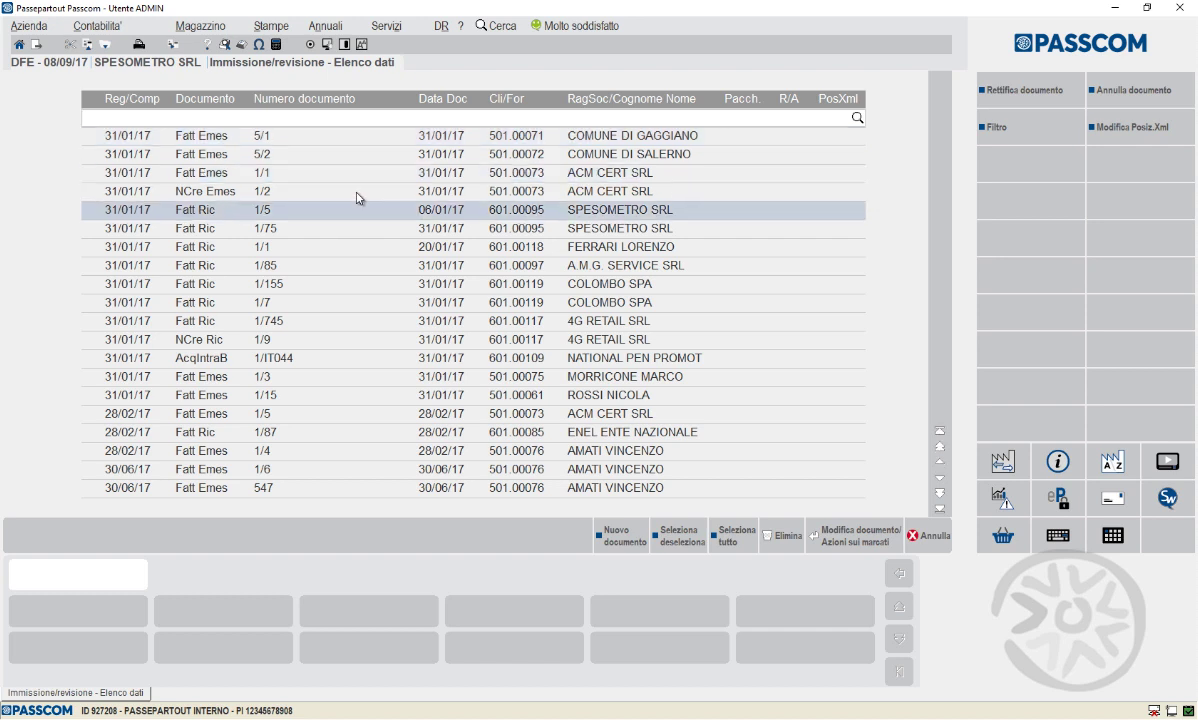
key(Up)
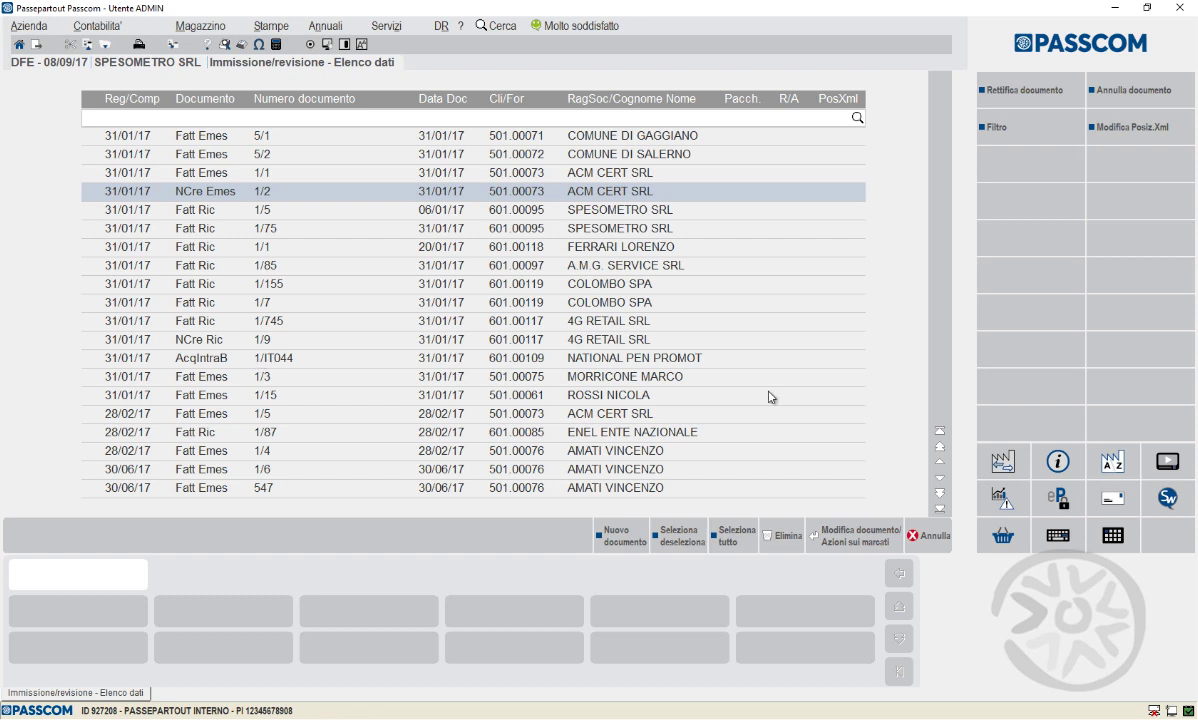
click(990, 142)
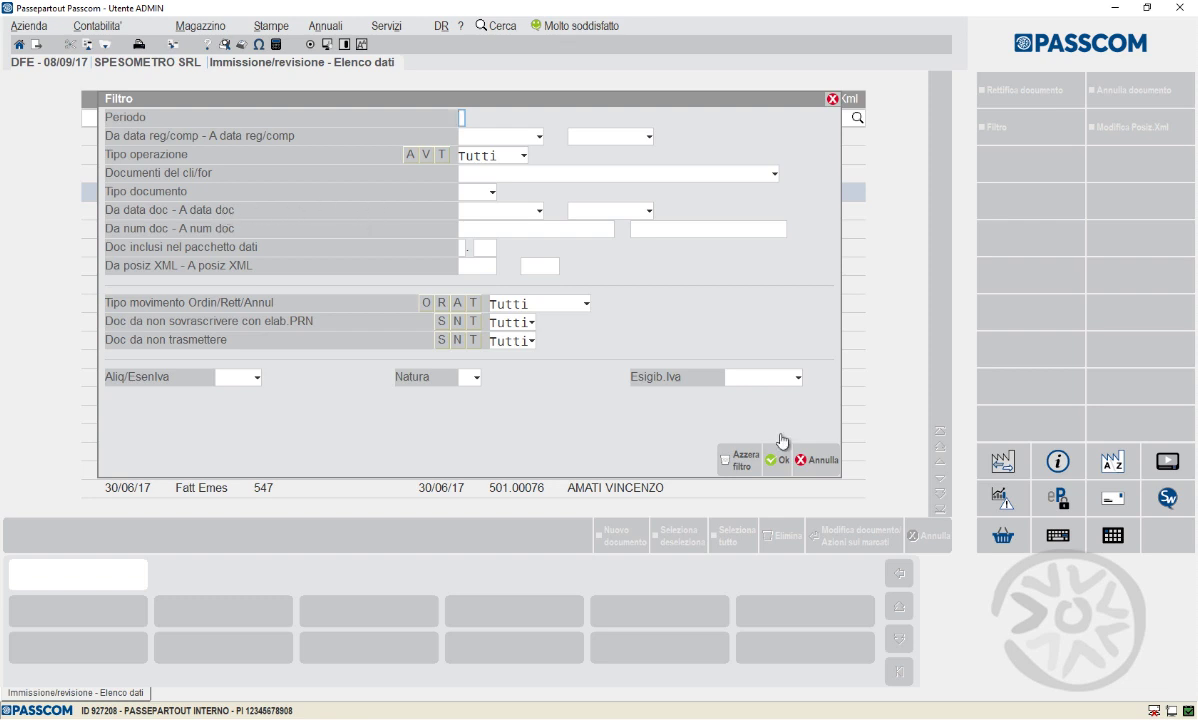
click(822, 464)
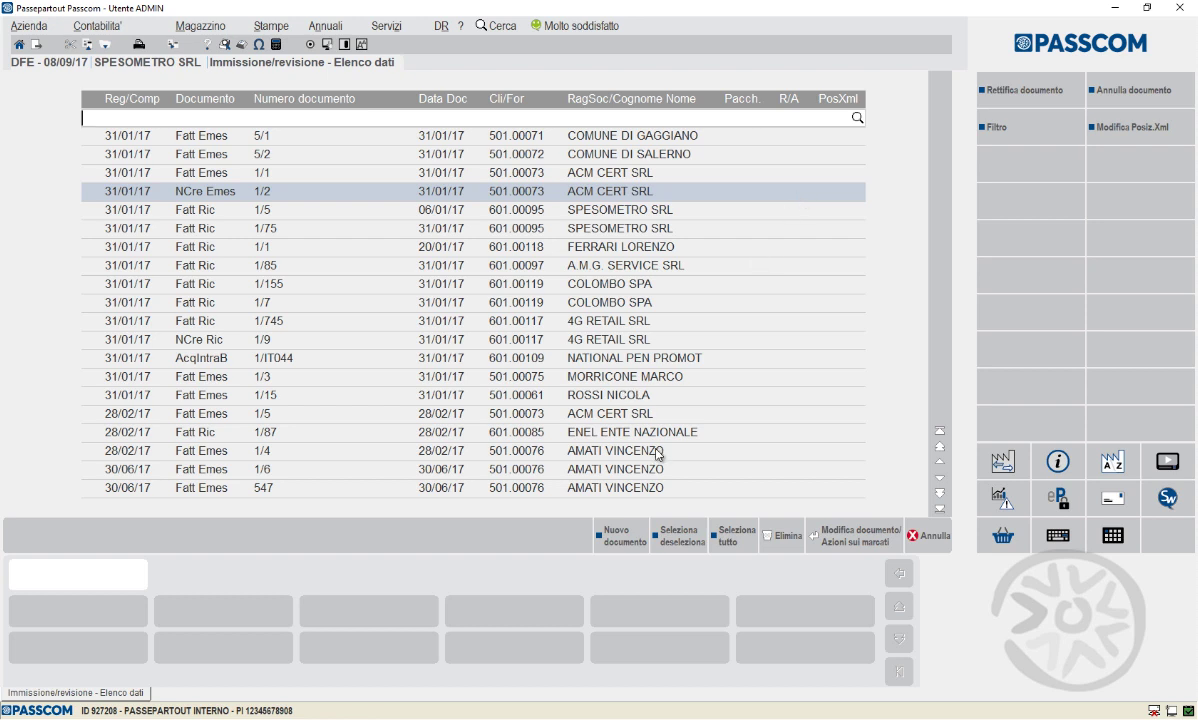
Mark documents 1/2, 1/75 and 1/85, examine the operations for selected elements without applying any, and clear the marks
click(682, 547)
click(682, 547)
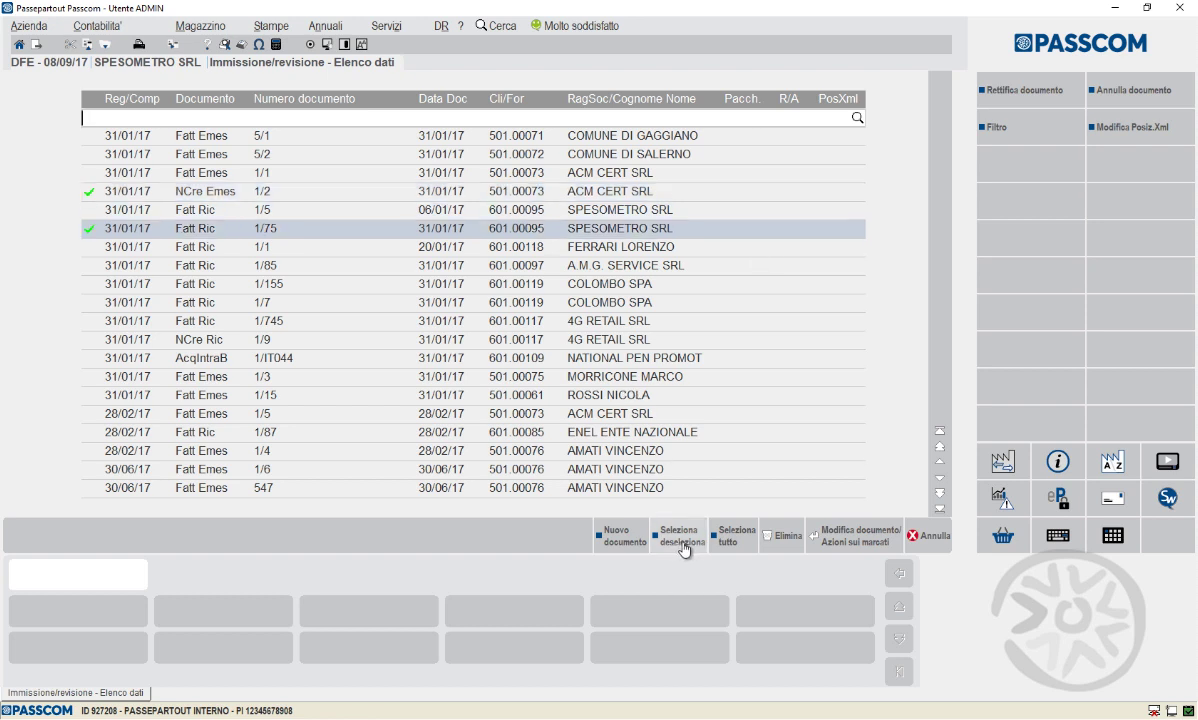
click(683, 546)
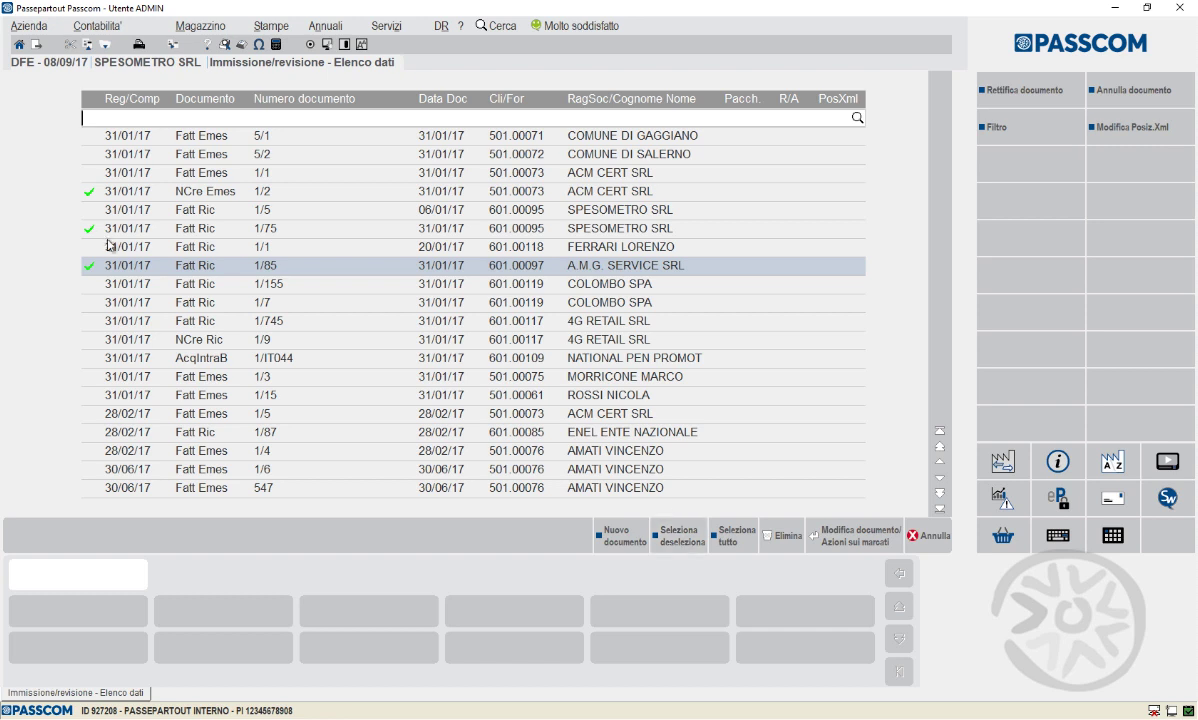
click(867, 546)
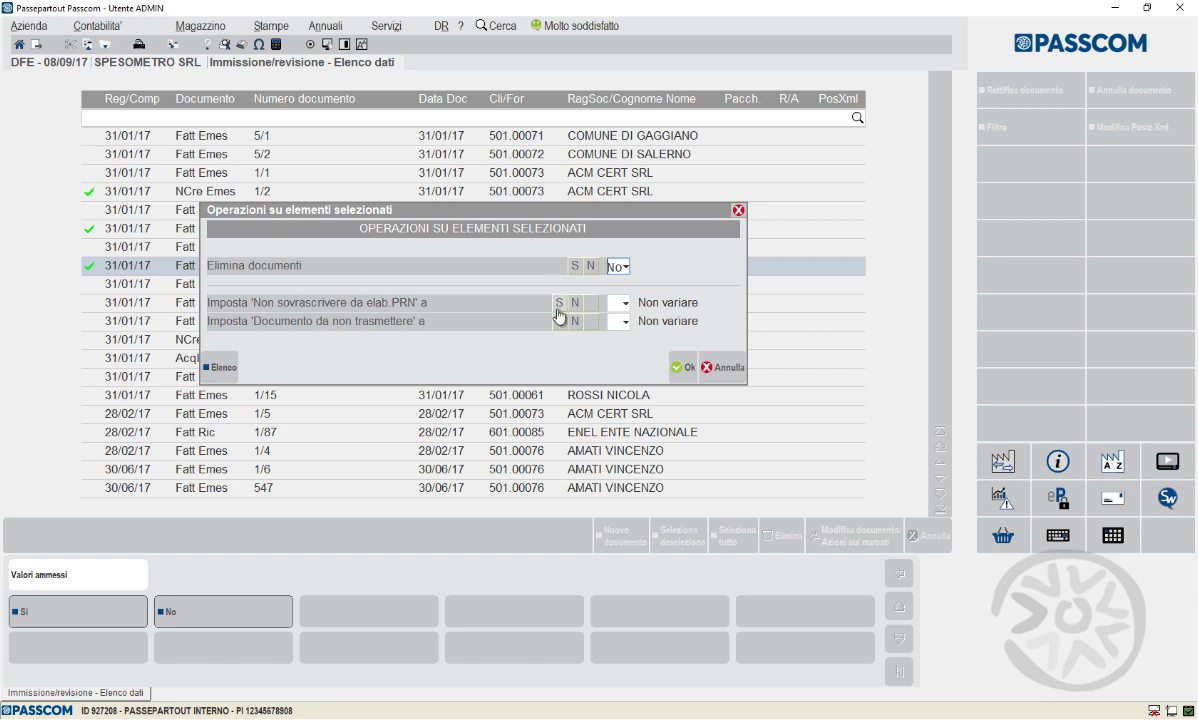
click(722, 378)
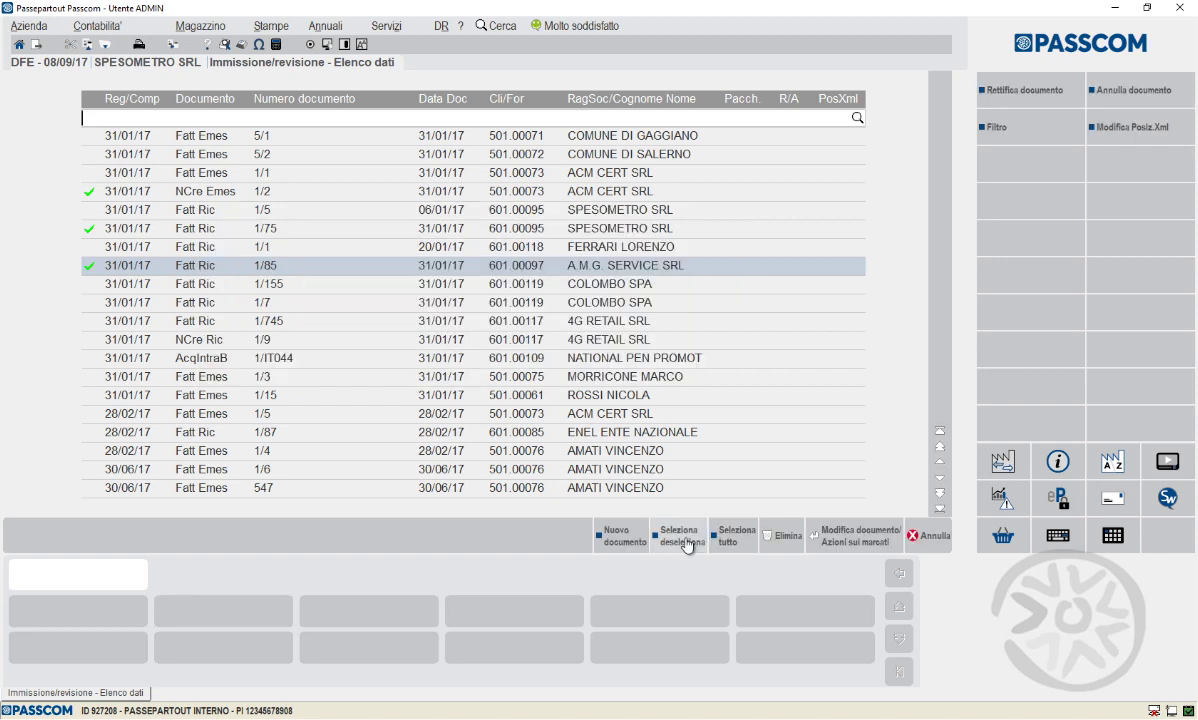
click(726, 537)
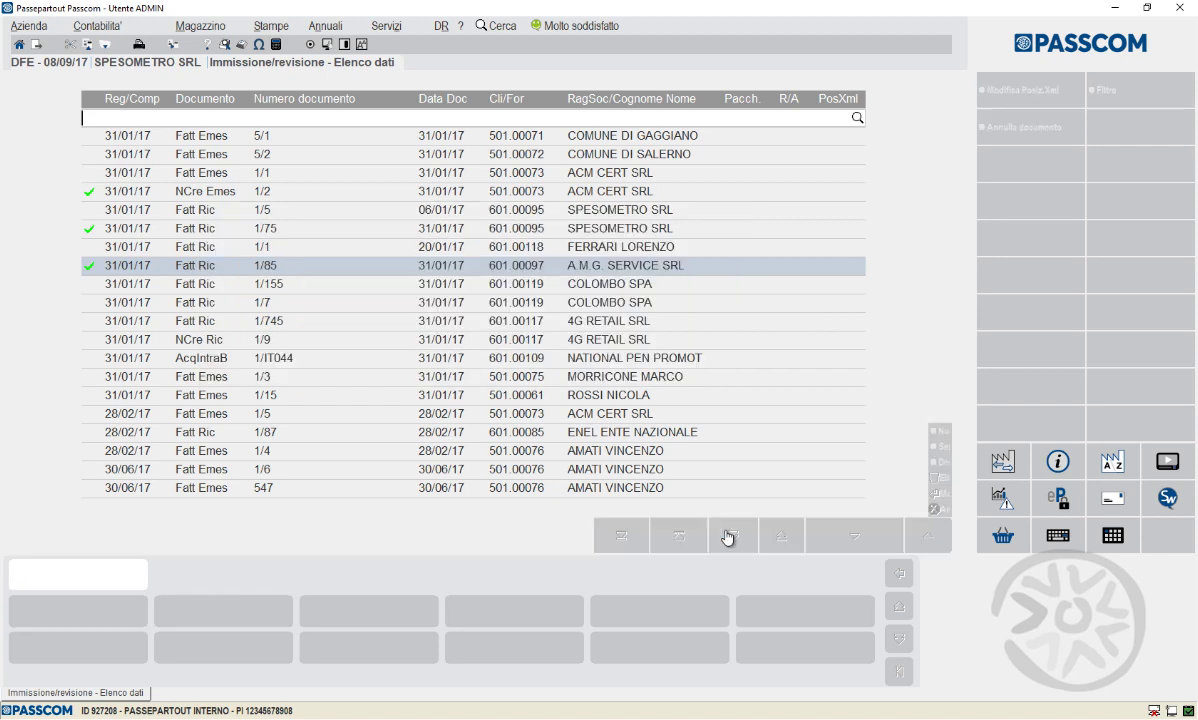
click(726, 537)
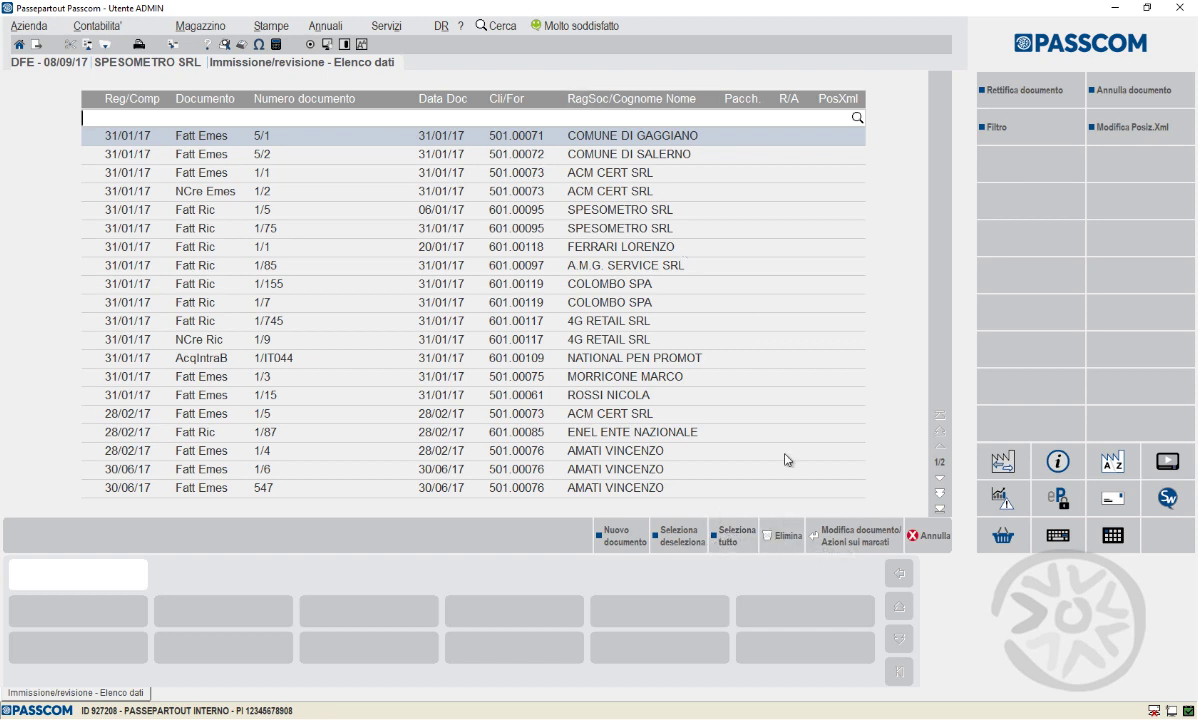
Examine the blank entry form for manually adding a new document and leave it without saving
click(614, 548)
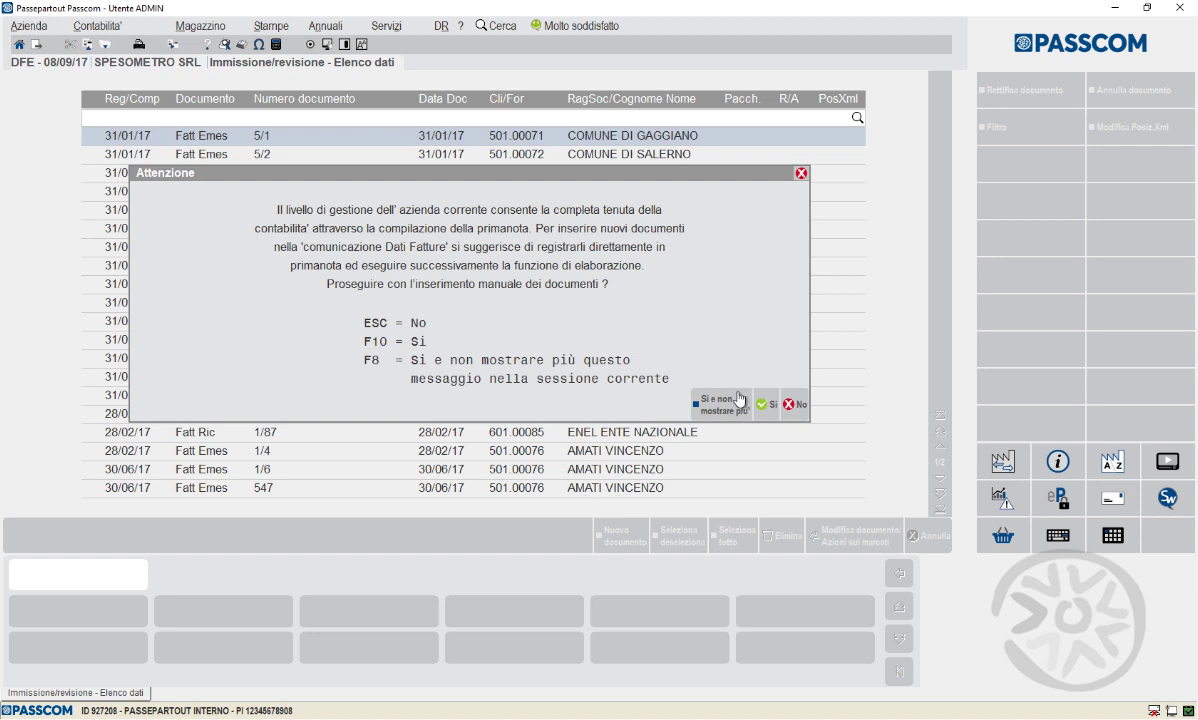
click(770, 407)
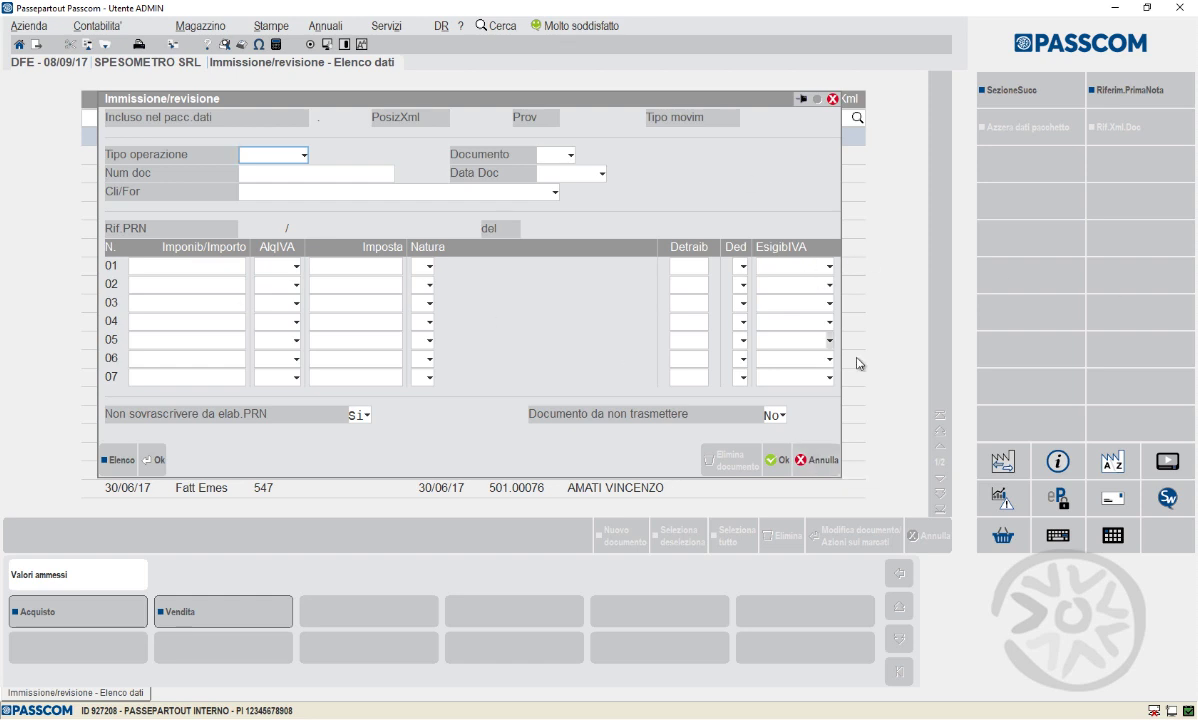
click(832, 471)
click(604, 333)
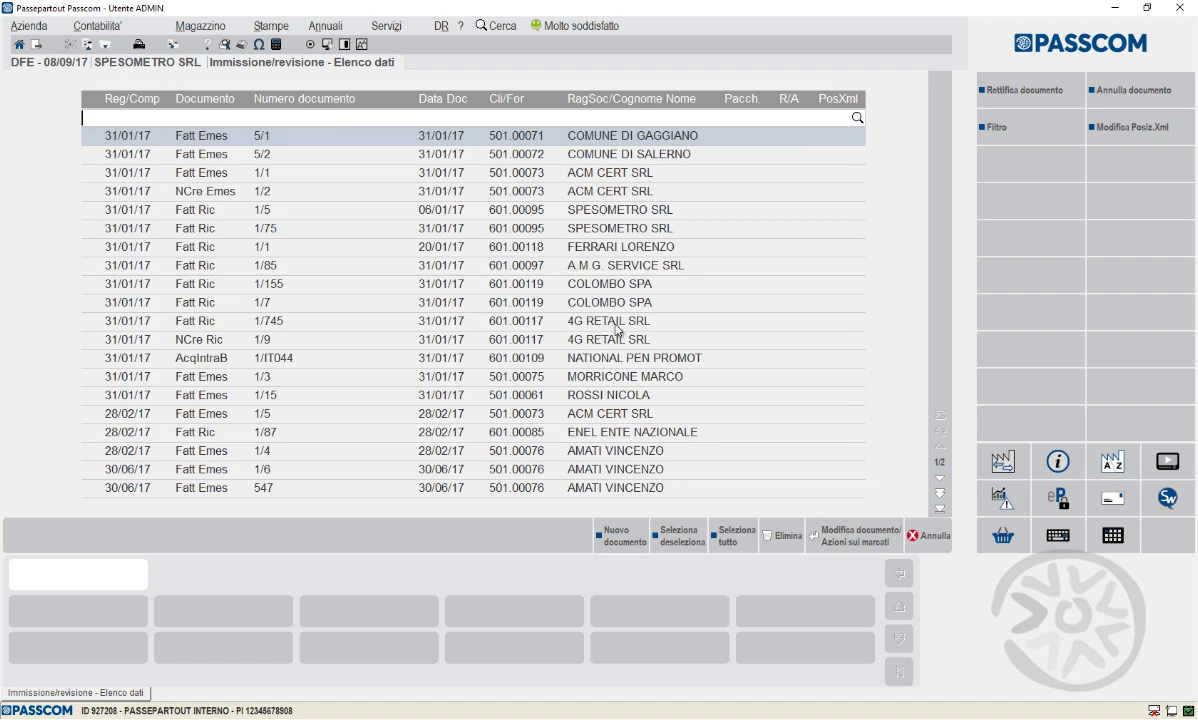
Print the Comunicazione dati fatture brogliaccio for Semestre 1 to screen with all operation types and examine the PDF
key(Escape)
key(Down)
key(Return)
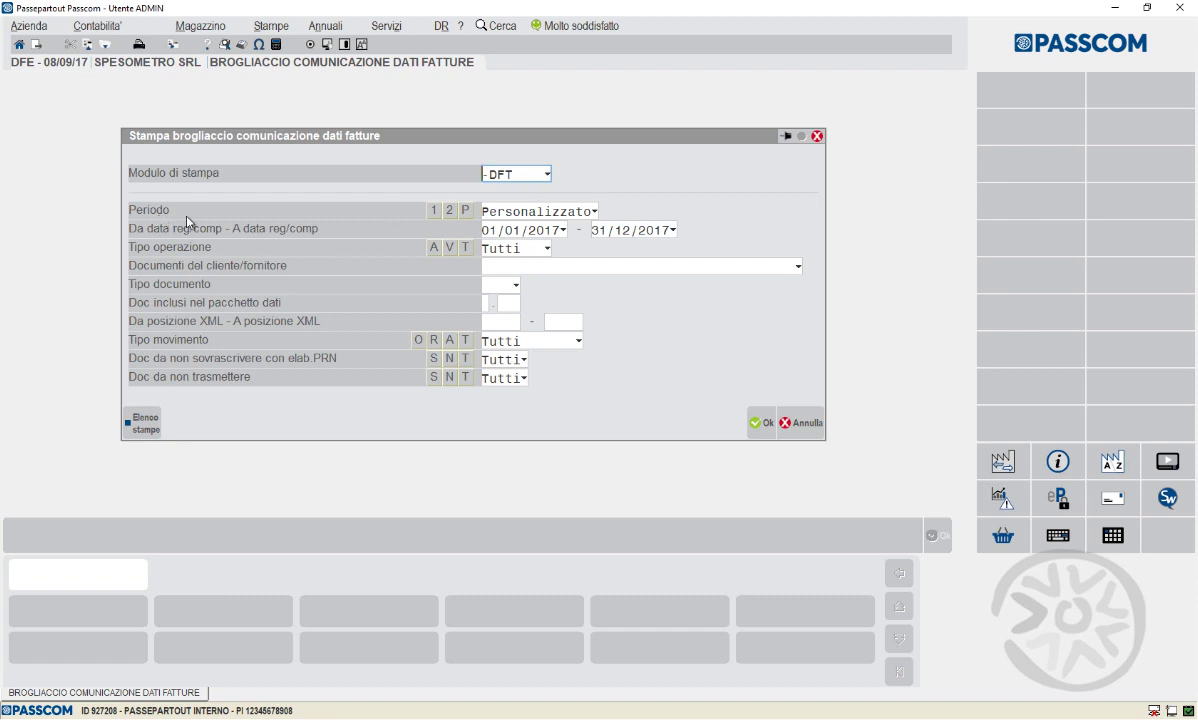
click(594, 211)
key(Up)
key(Up)
key(Return)
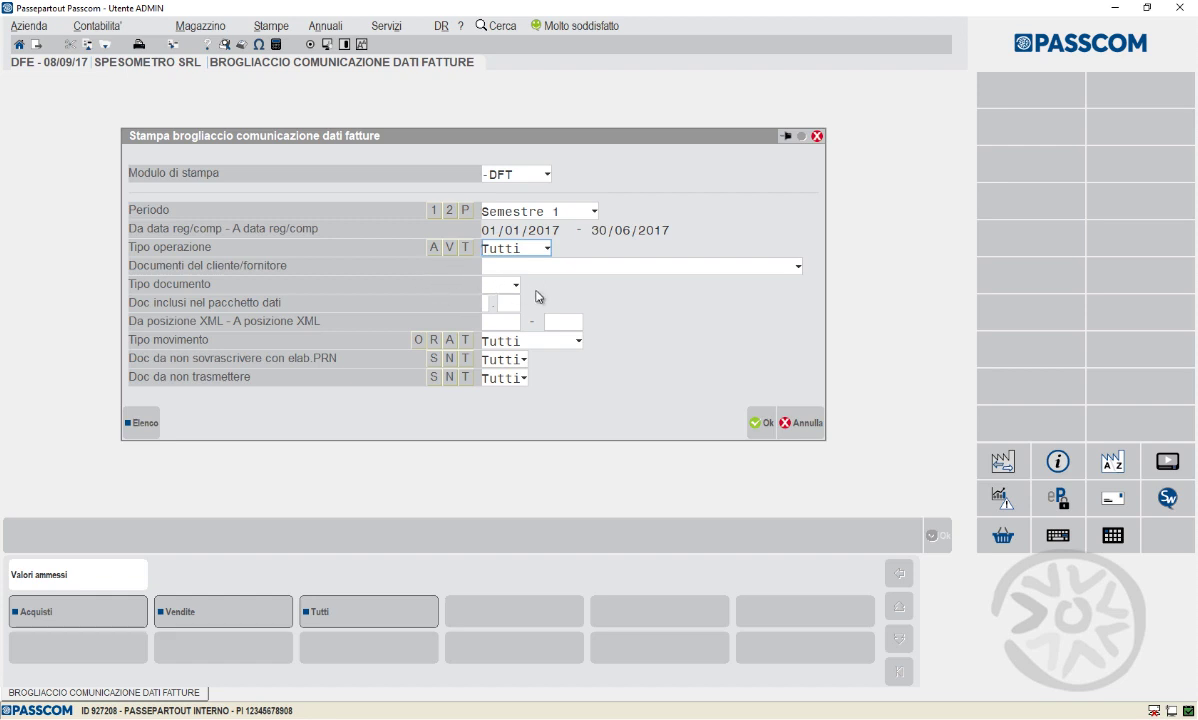
click(760, 430)
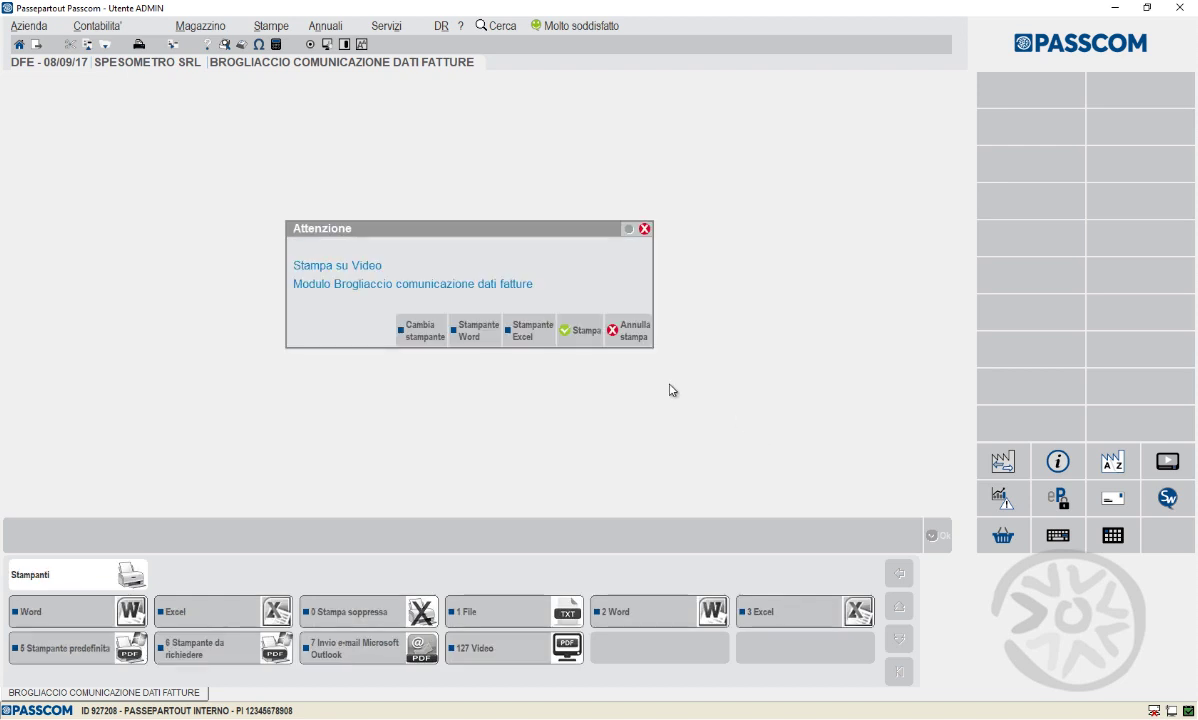
click(584, 334)
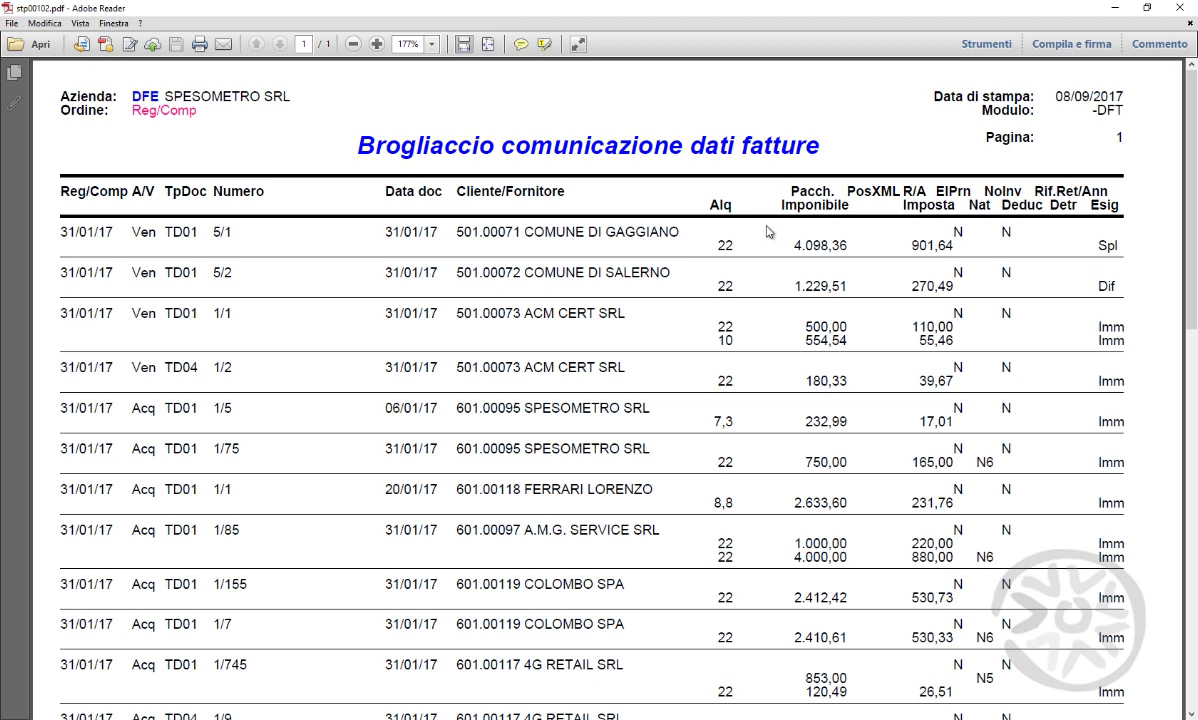
scroll(766, 229, down, 1)
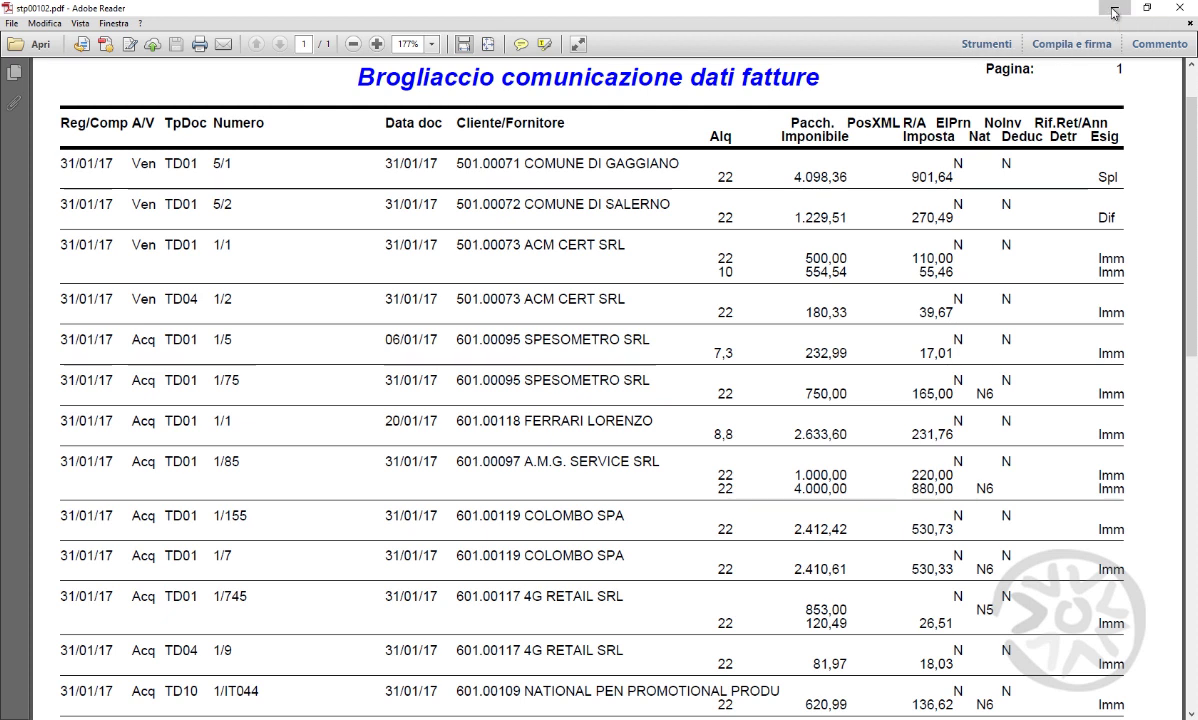
Leave the brogliaccio PDF and create a new data package for Semestre 1, operation type Acquisti, sending type Ordinario
click(1113, 12)
key(Down)
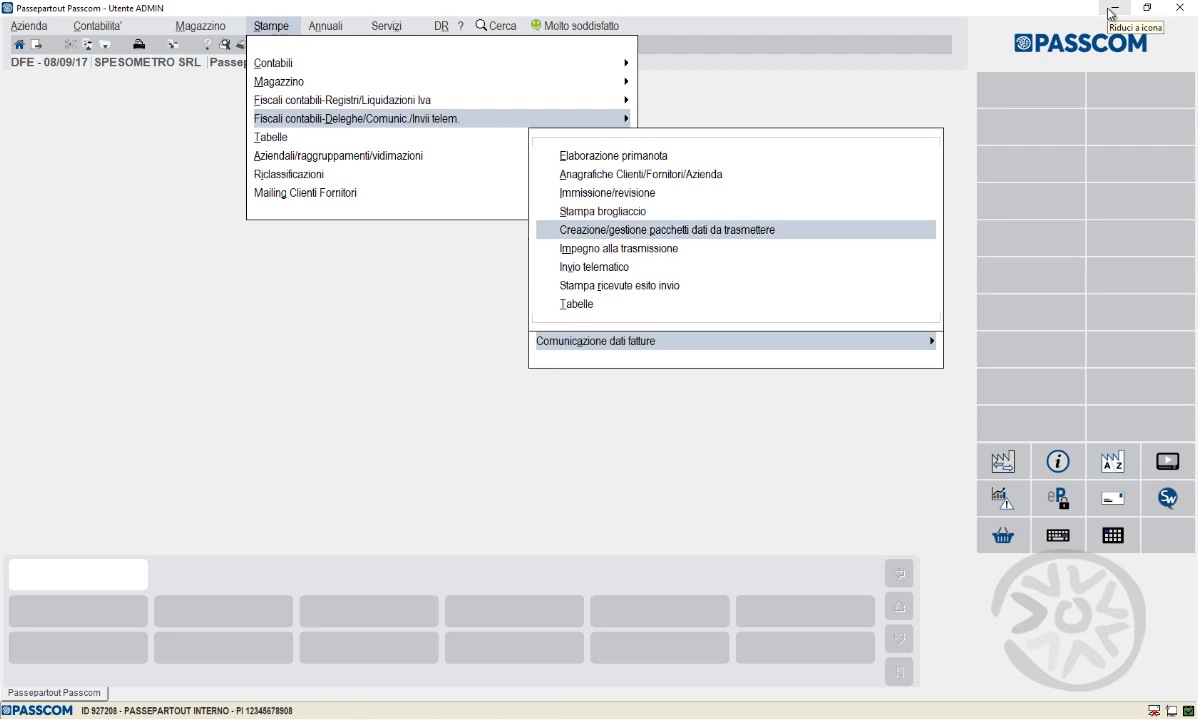
key(Return)
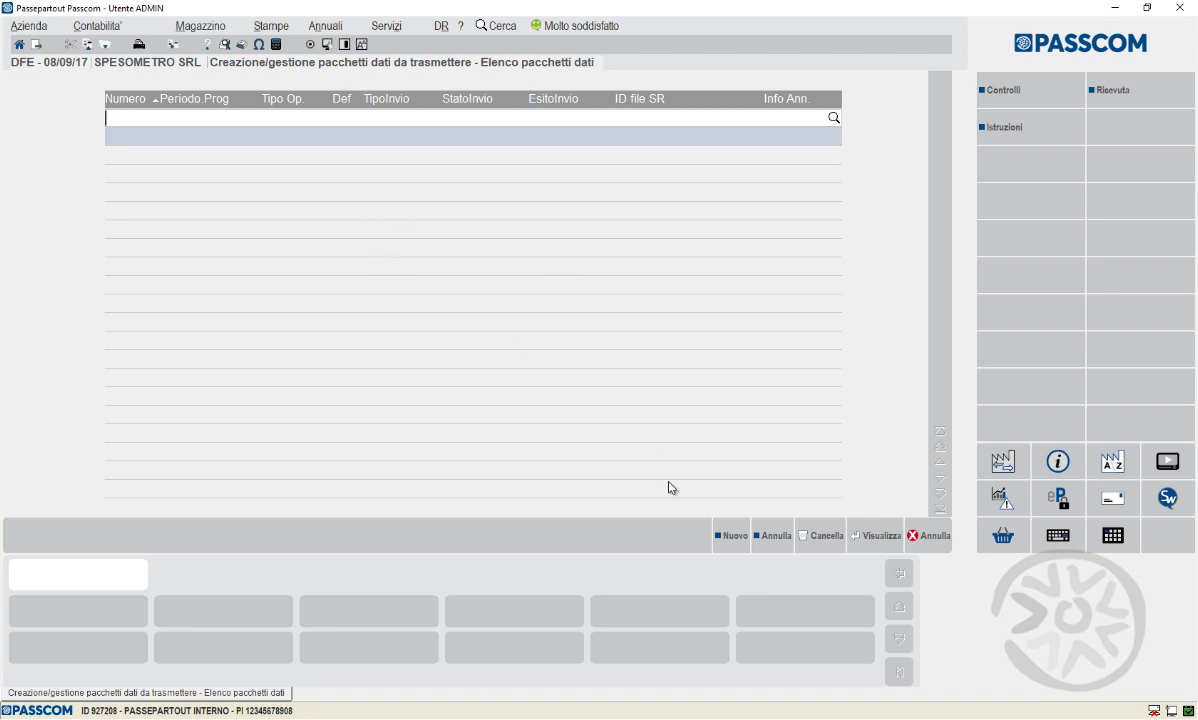
click(720, 537)
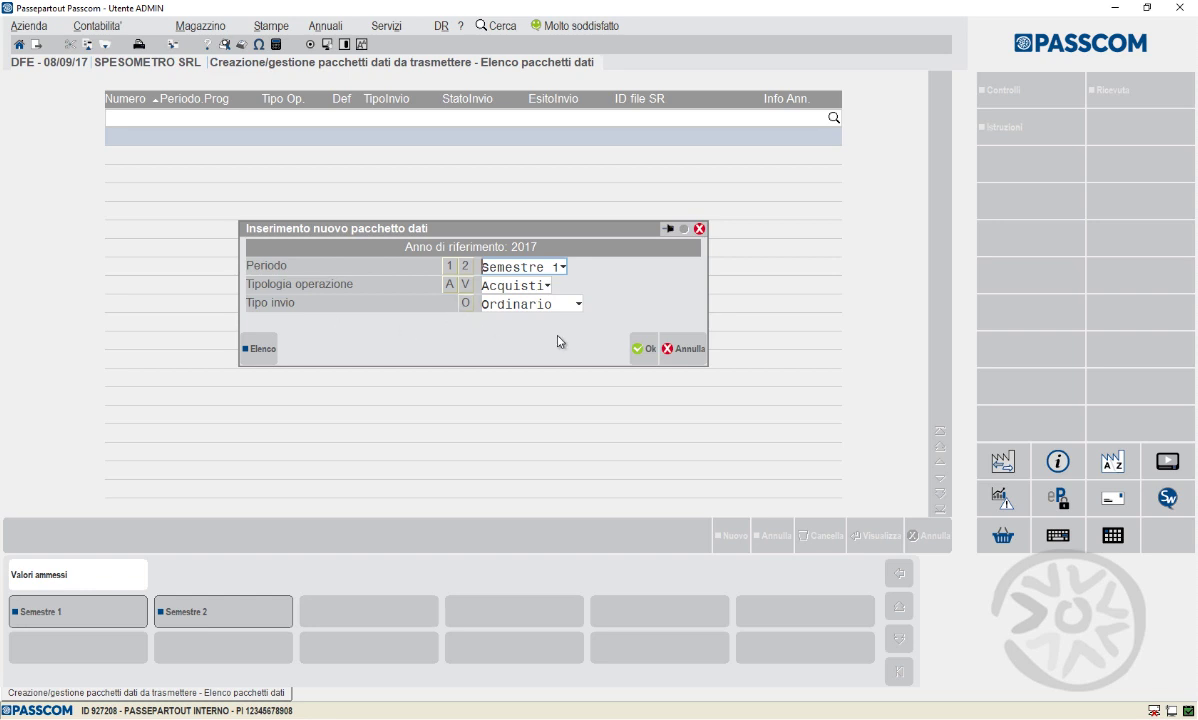
click(636, 350)
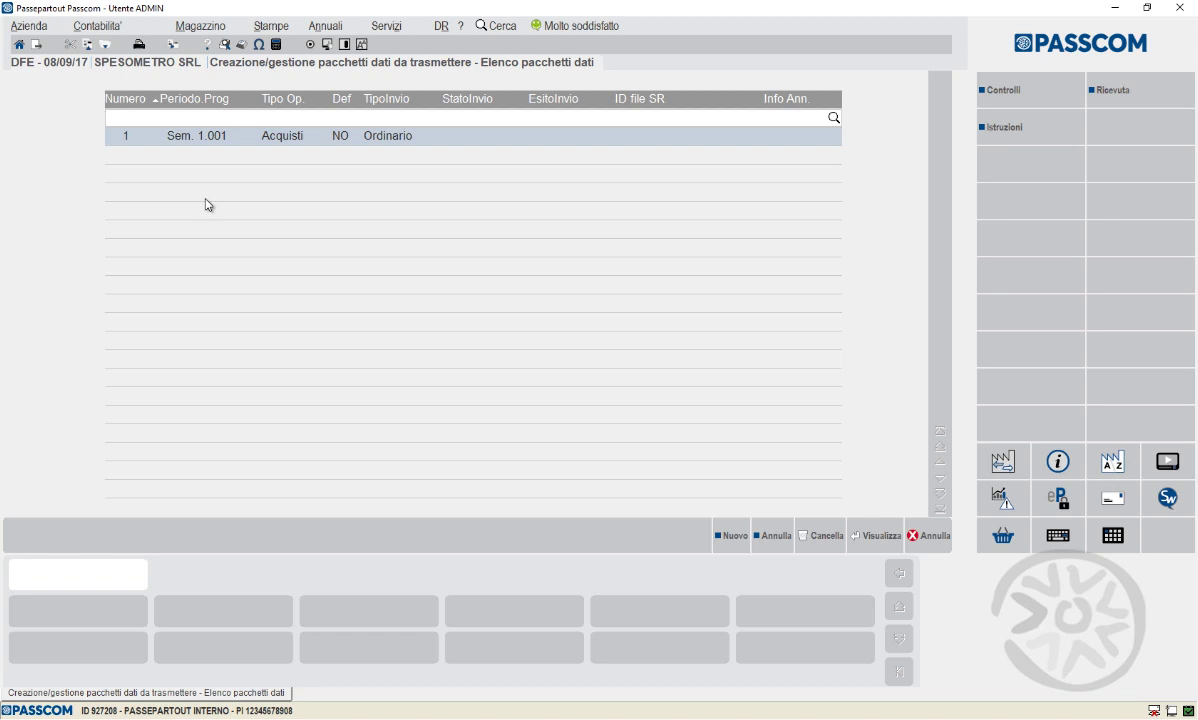
Mark the Acquisti package's data as definitive, assign intermediary code 1 and set the commitment date to 08/09/2017
double_click(226, 144)
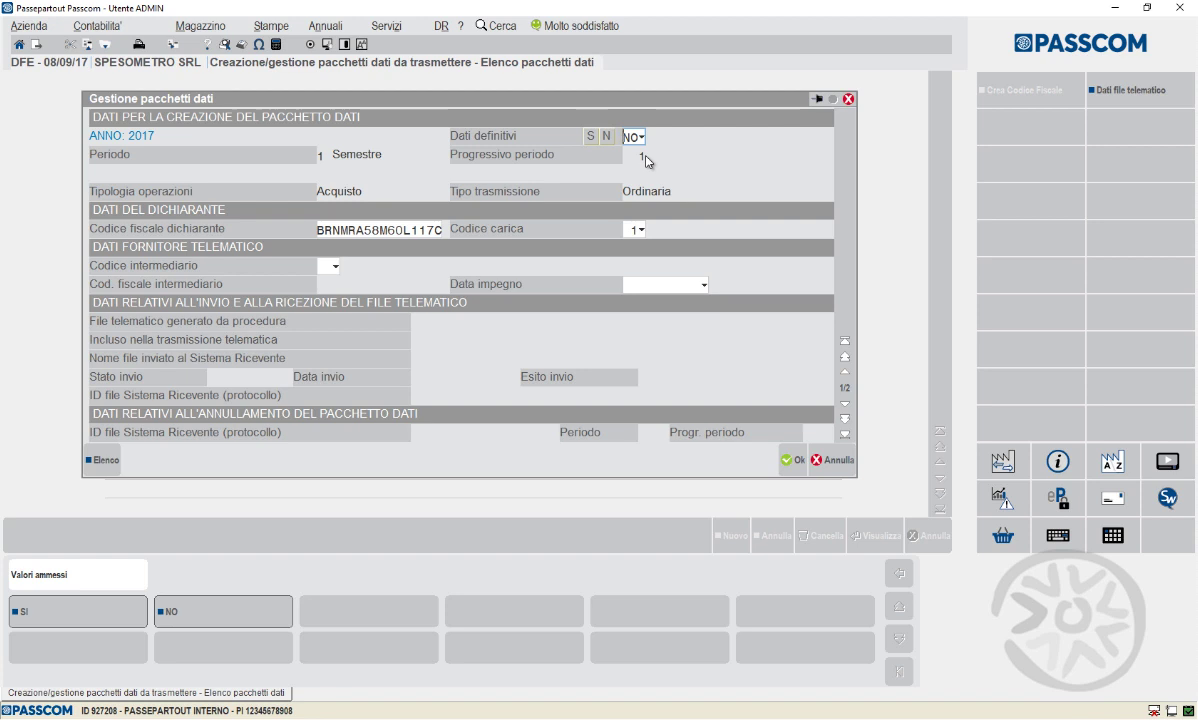
click(590, 137)
key(Return)
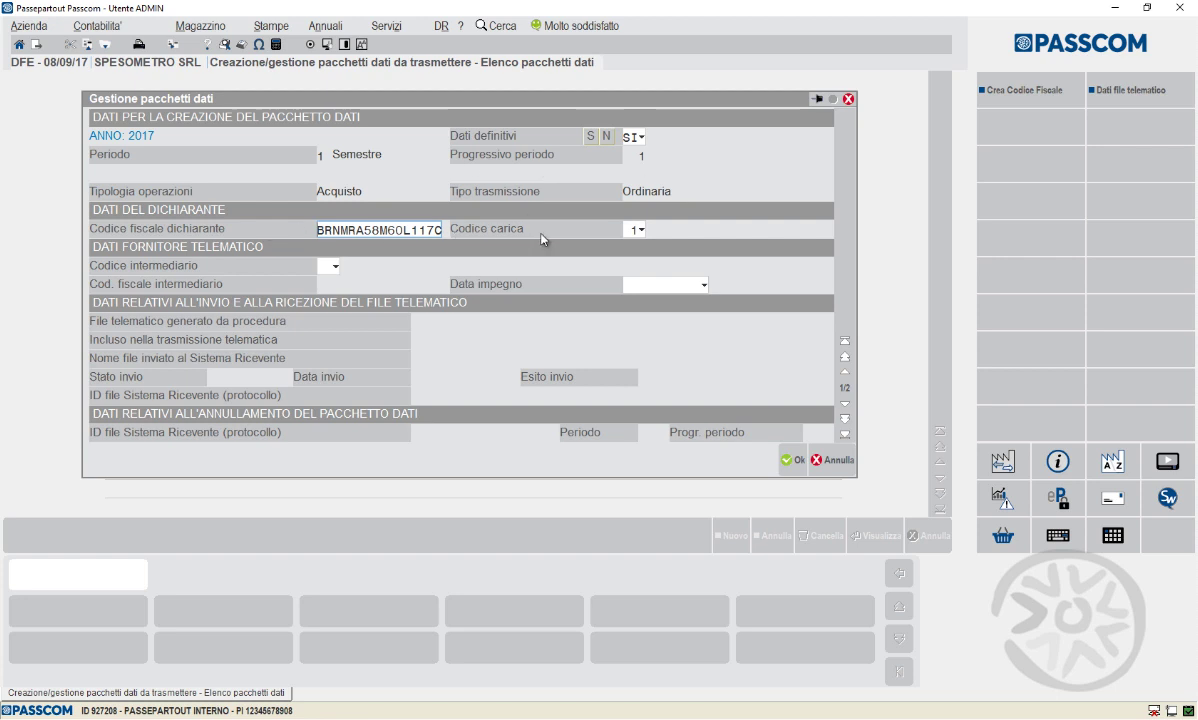
key(Return)
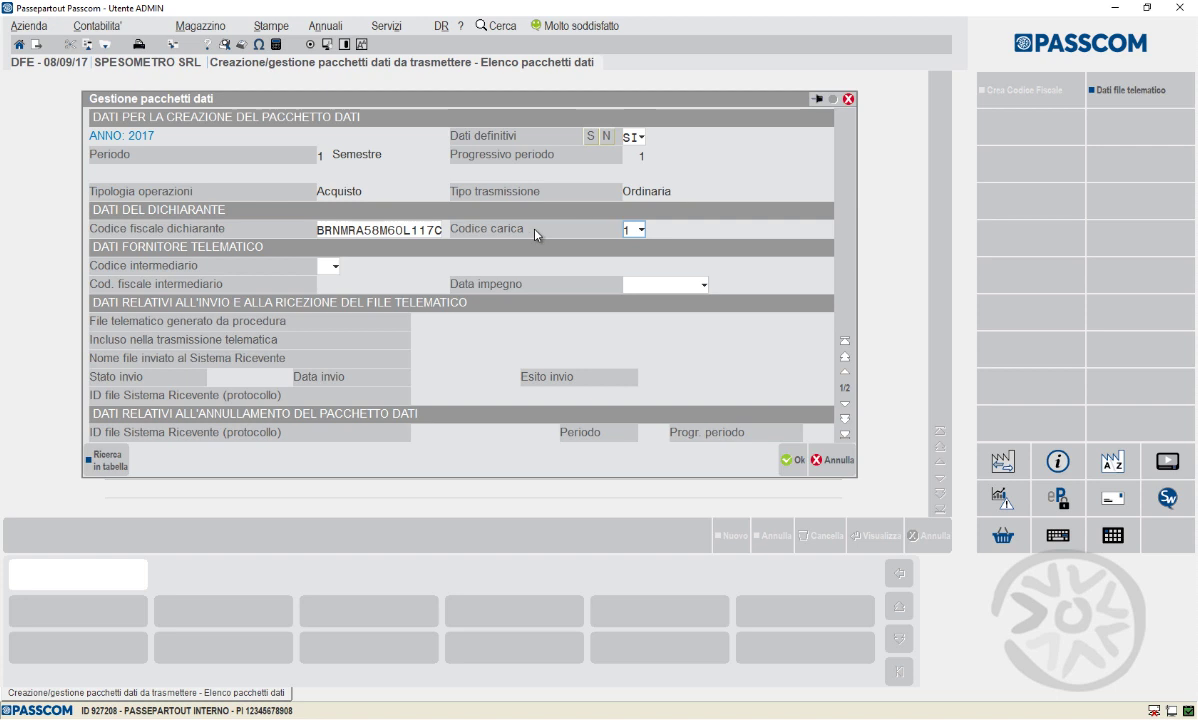
key(Return)
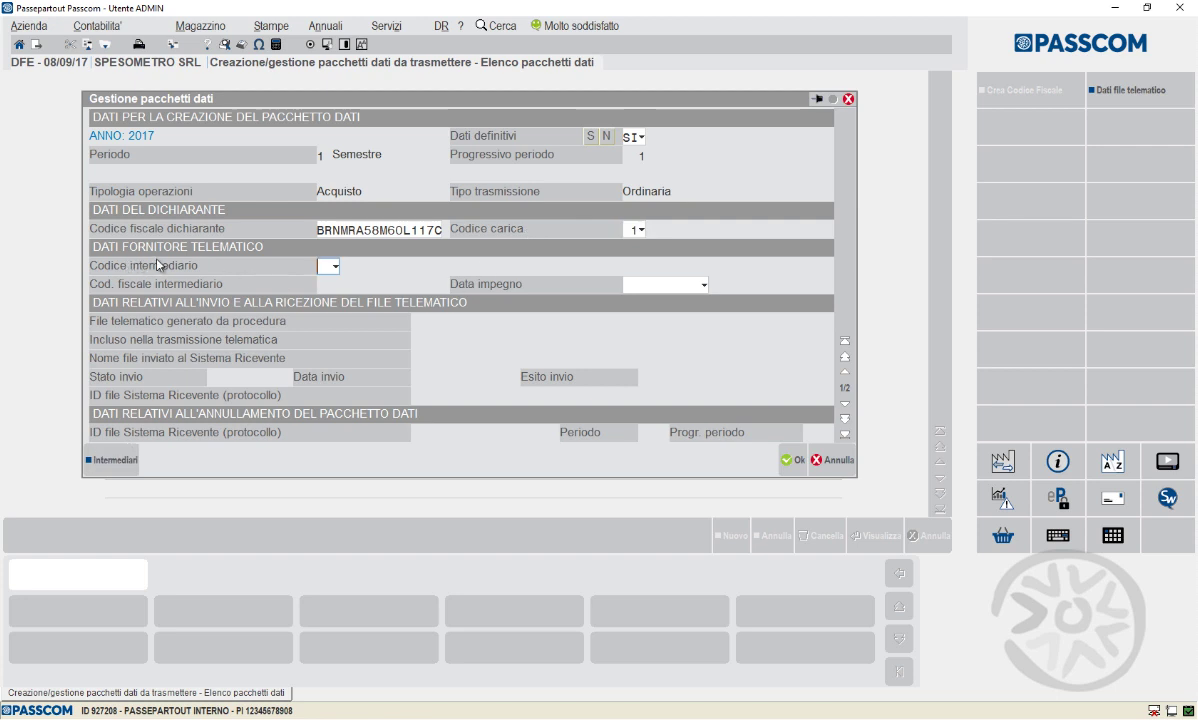
text(1)
key(Return)
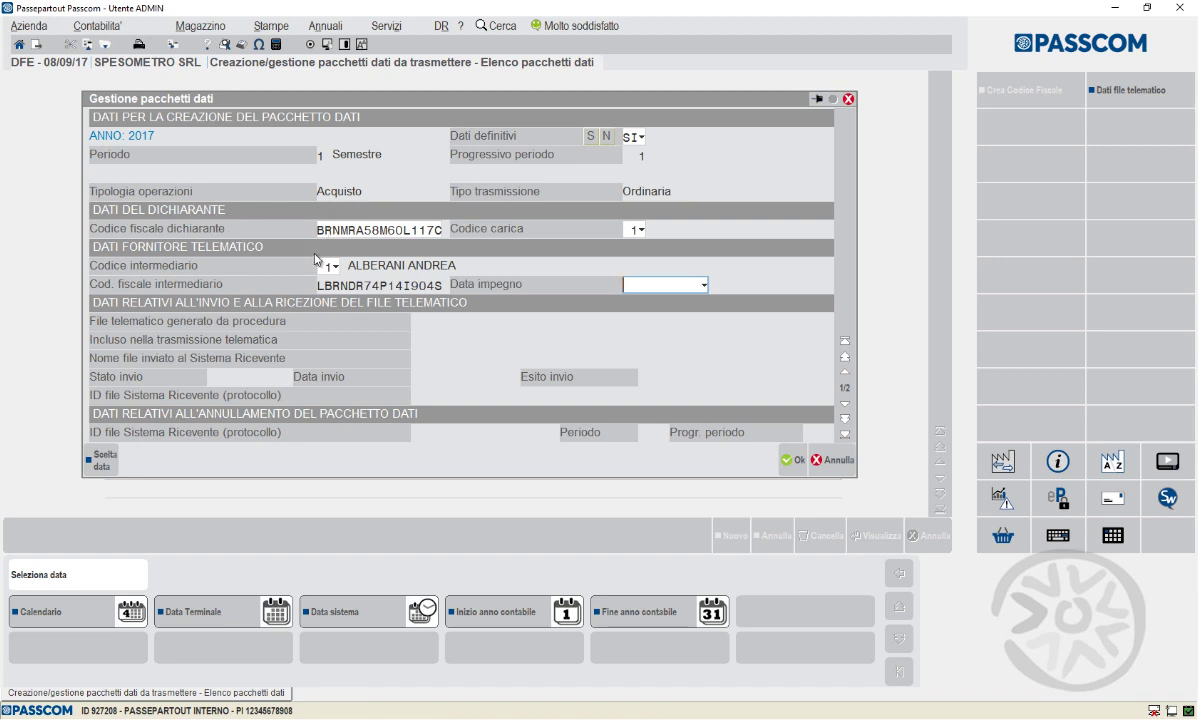
text(080917)
key(Return)
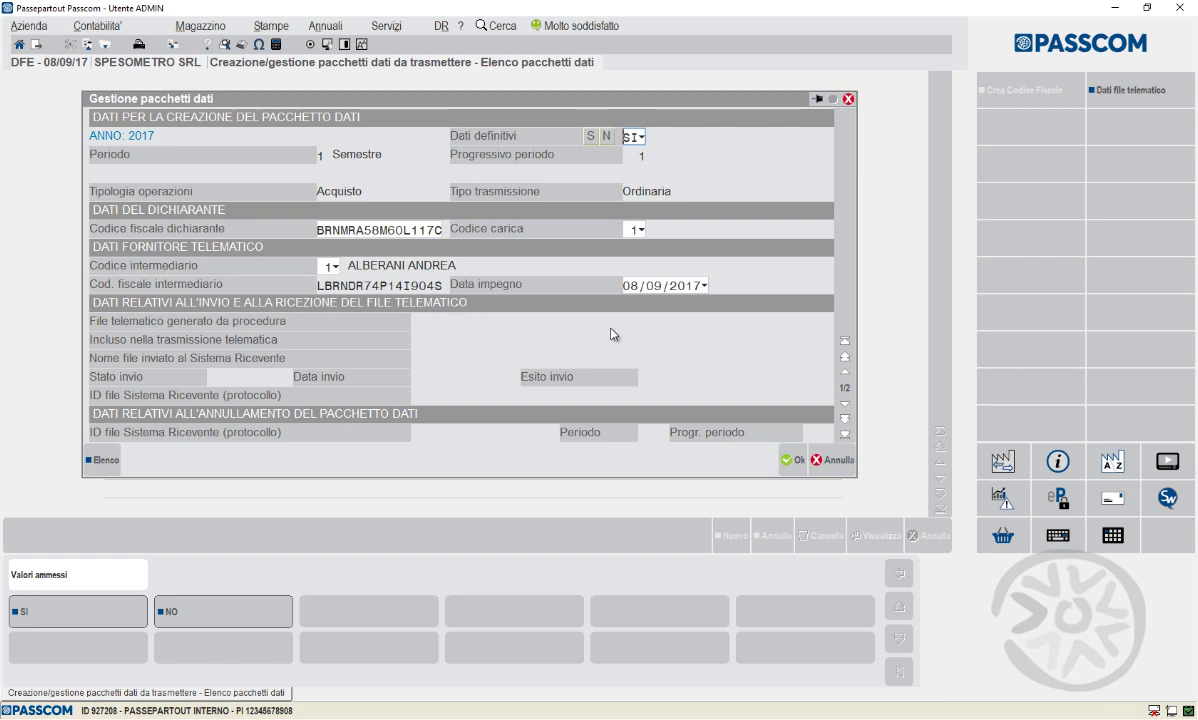
Review the package's second page with the company's registry and registered-office data, then save the package
click(843, 435)
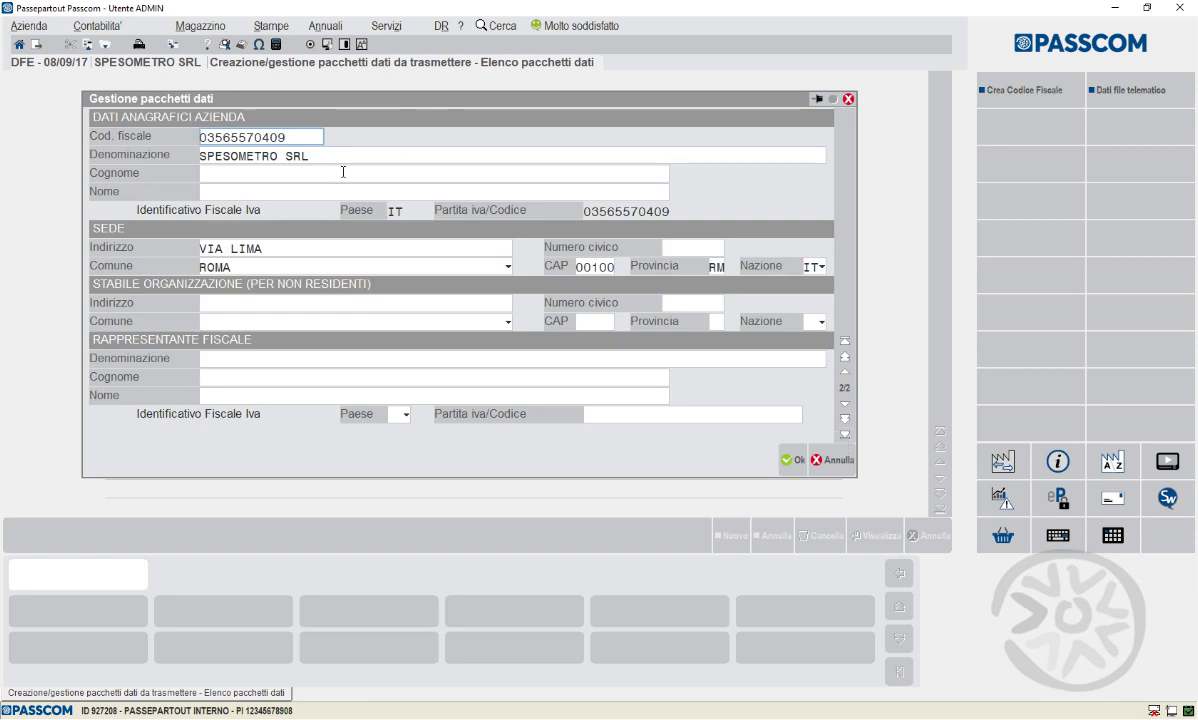
click(843, 347)
click(792, 460)
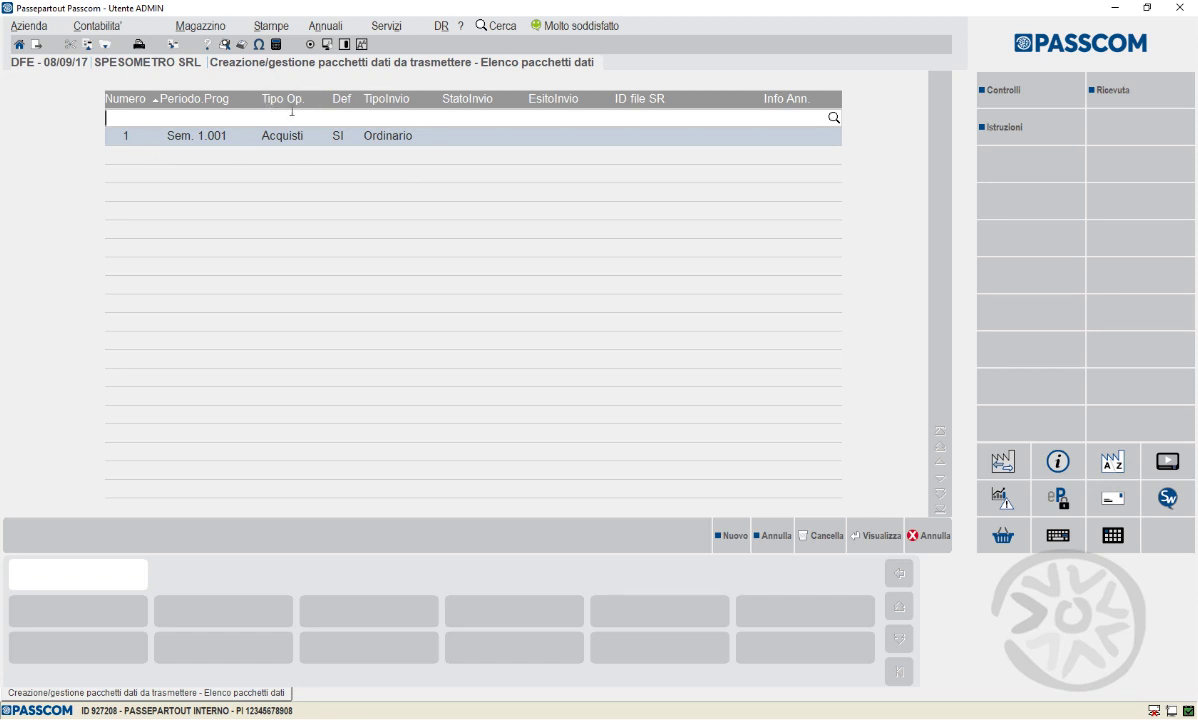
Run the telematic controls on the Semestre 1 Acquisti package and examine the control outcome document
click(998, 93)
key(Return)
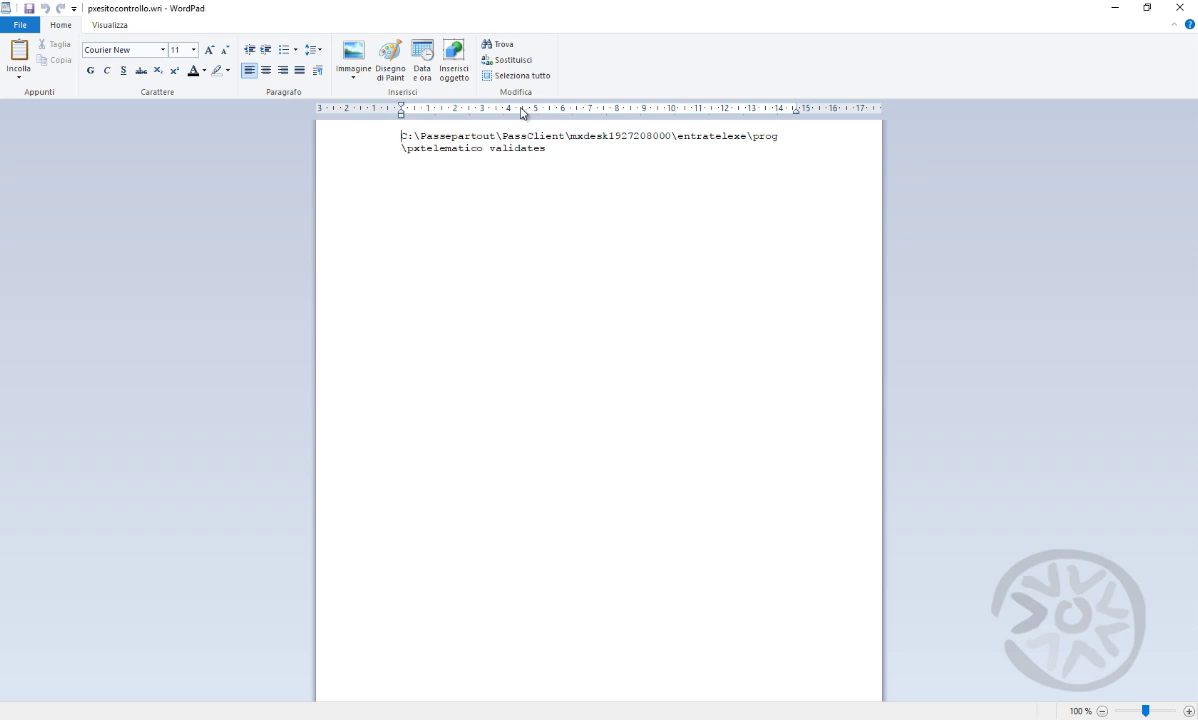
click(378, 148)
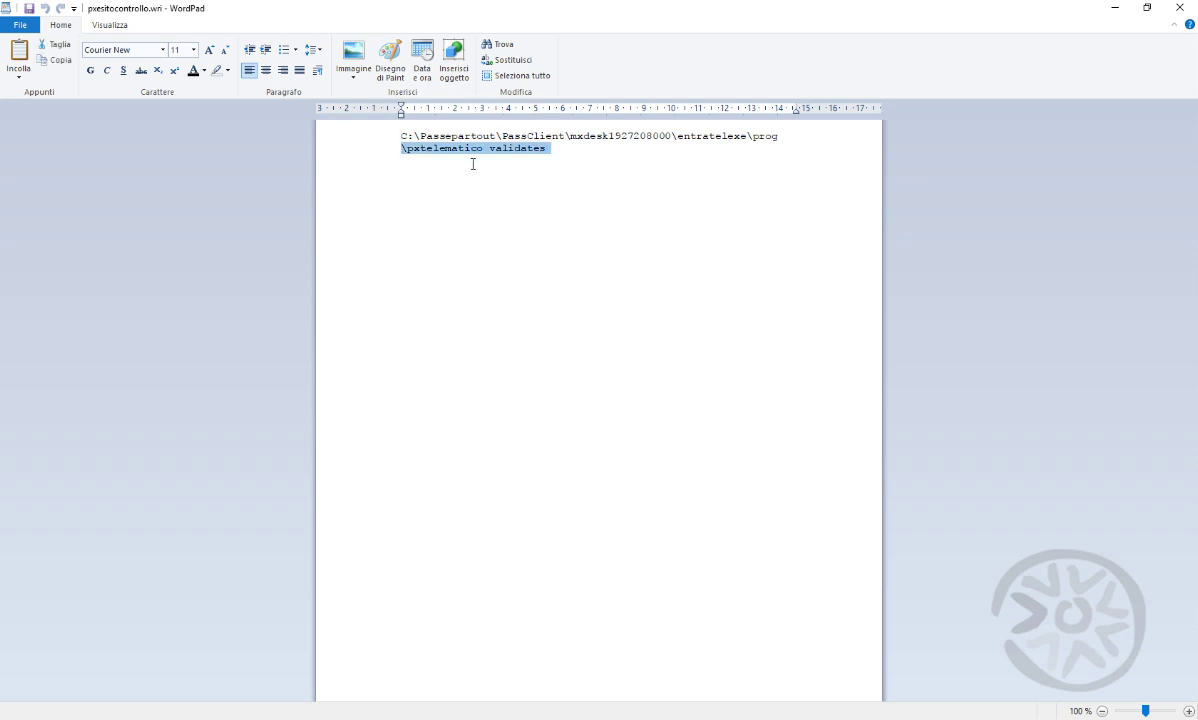
click(508, 179)
click(1118, 7)
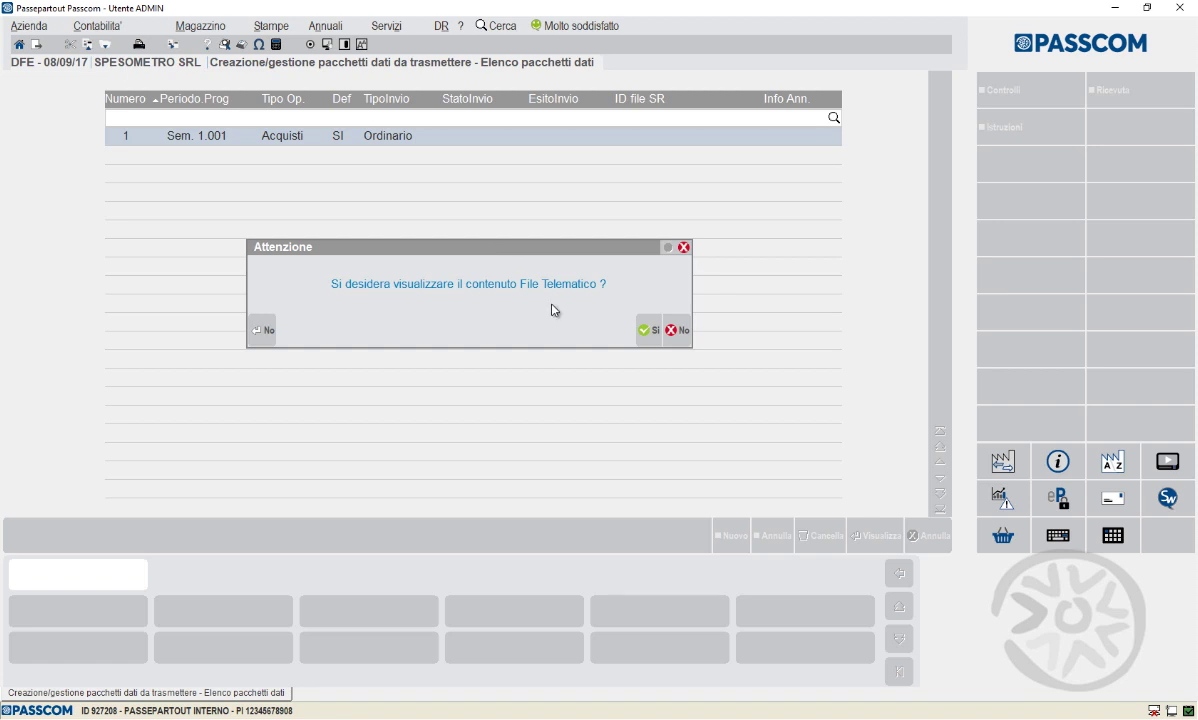
Display the package's telematic file content and print it to a PDF viewed full screen
click(645, 330)
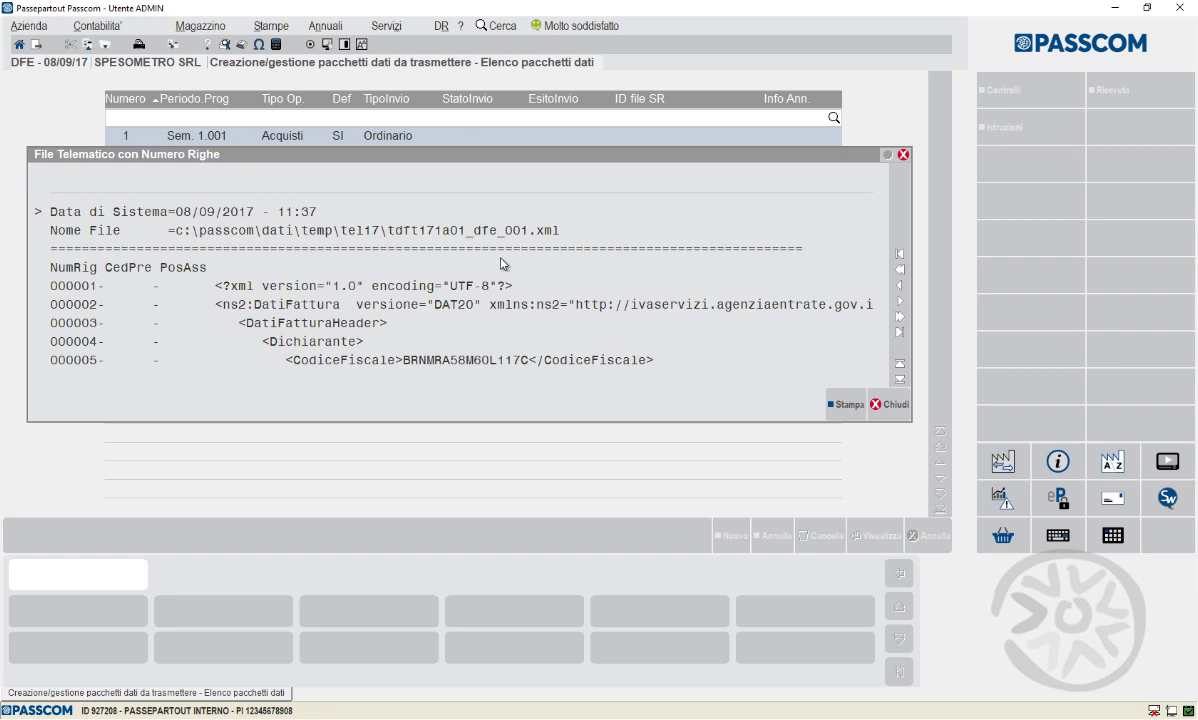
click(823, 405)
click(506, 336)
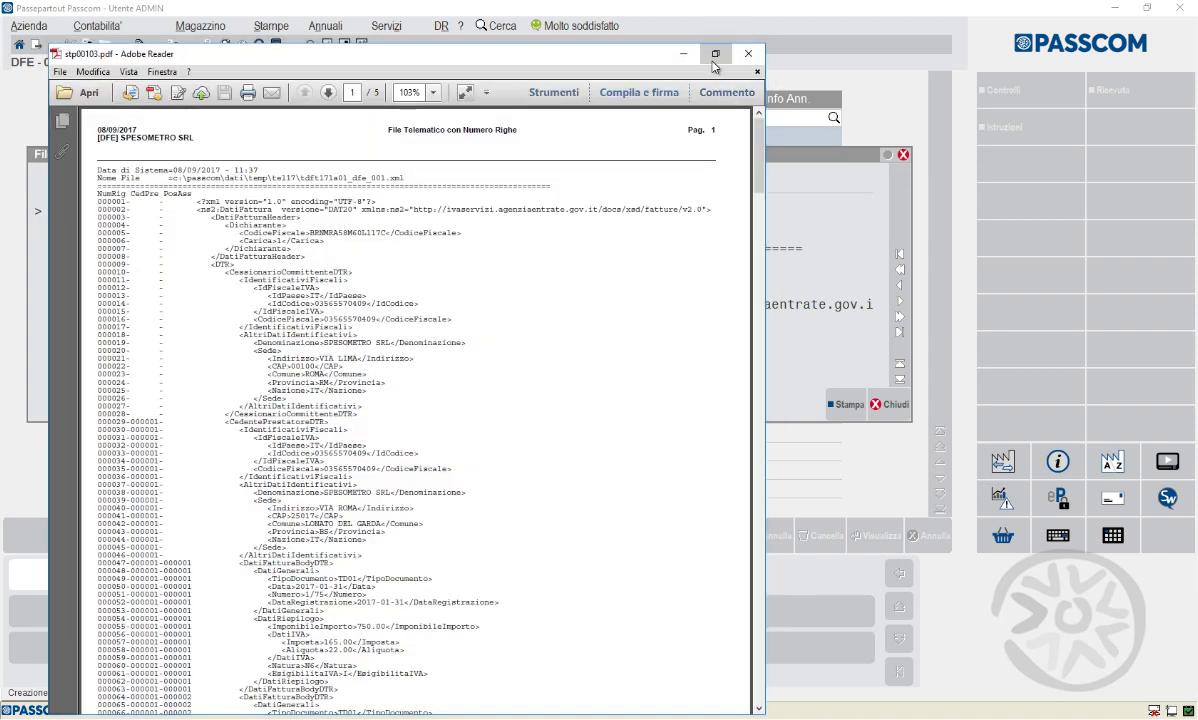
click(715, 54)
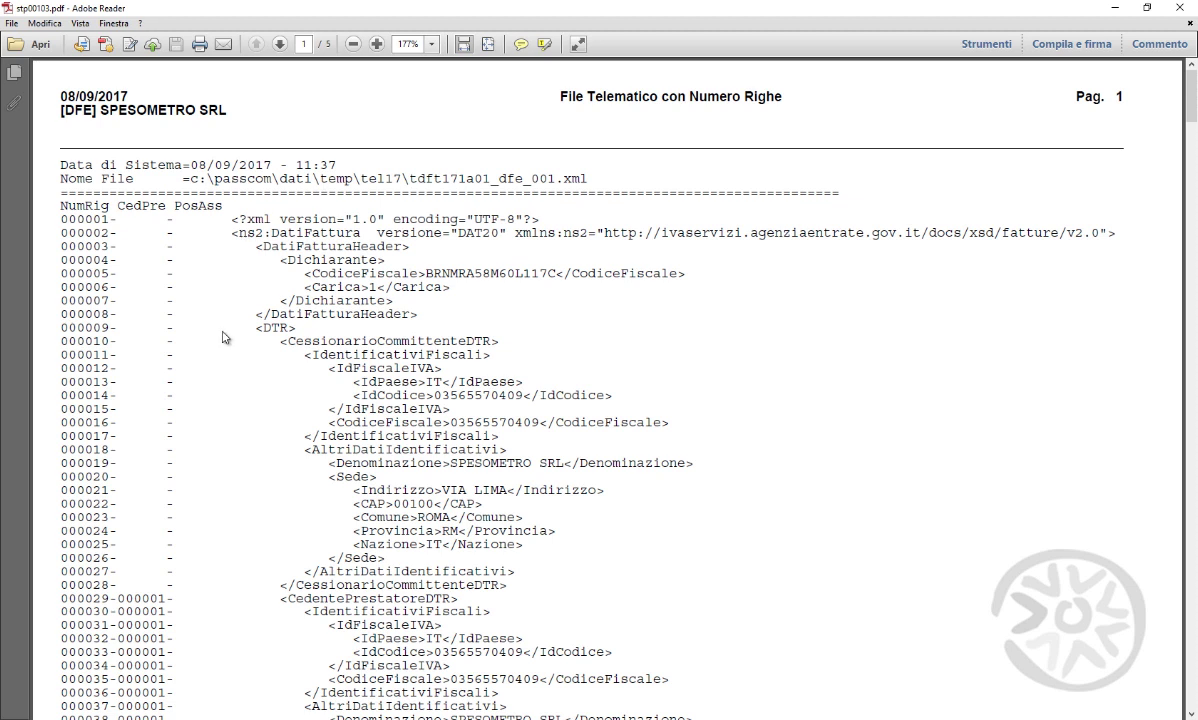
Examine the DTR block and the CedPre and PosAss columns of the printed telematic file, then close the file view
drag(255, 328, 297, 328)
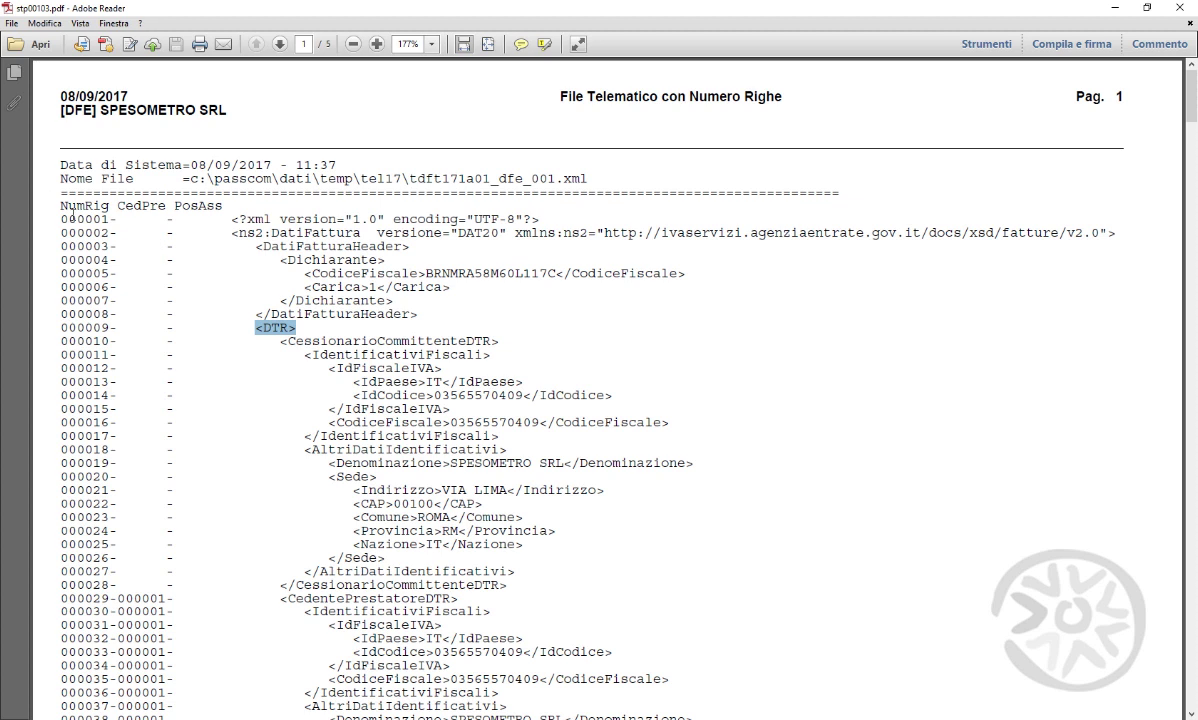
drag(117, 206, 162, 210)
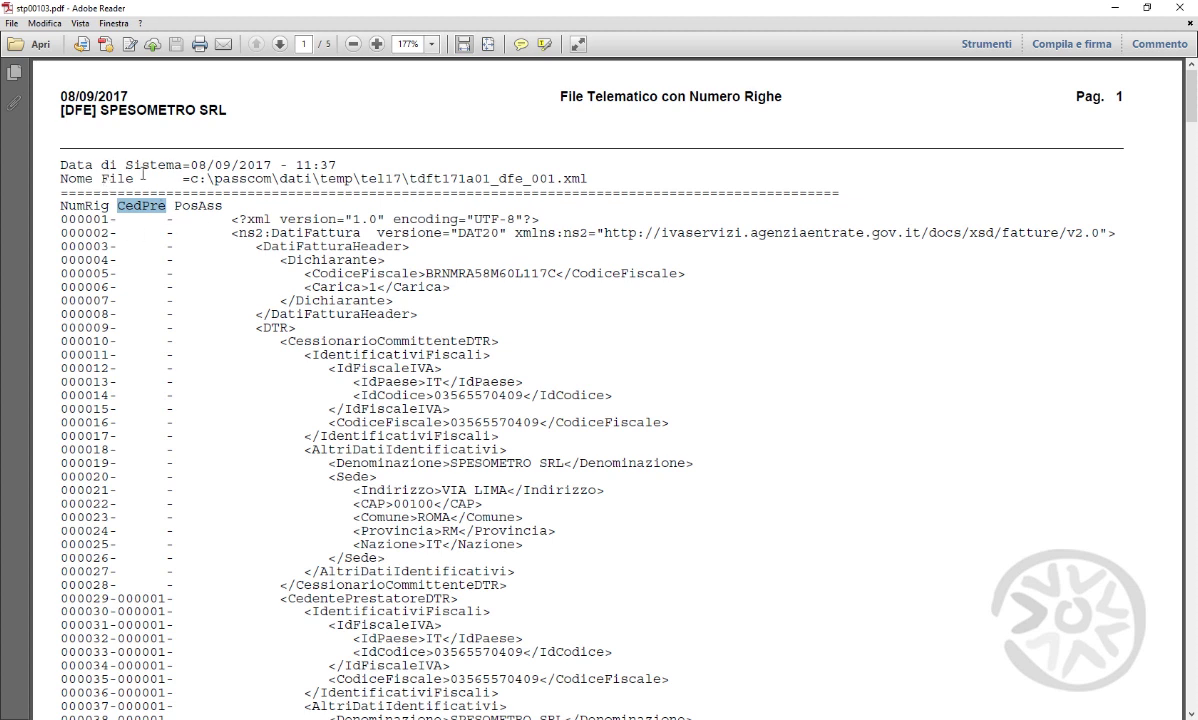
drag(174, 206, 220, 207)
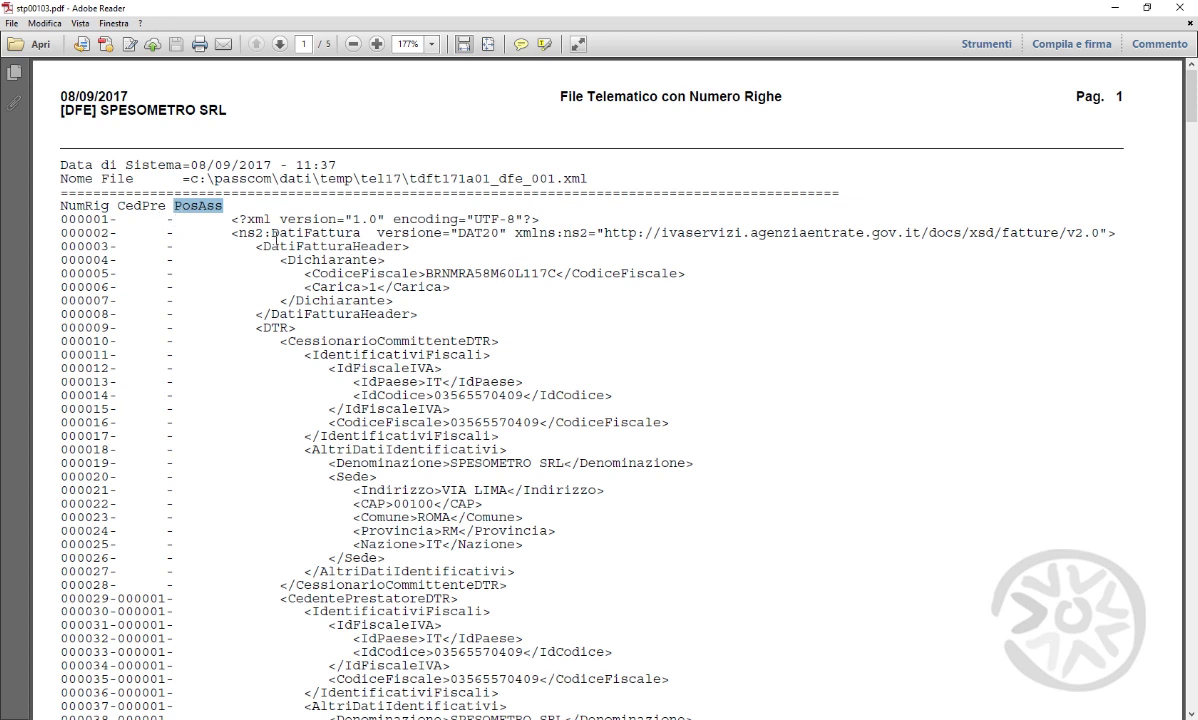
click(1118, 9)
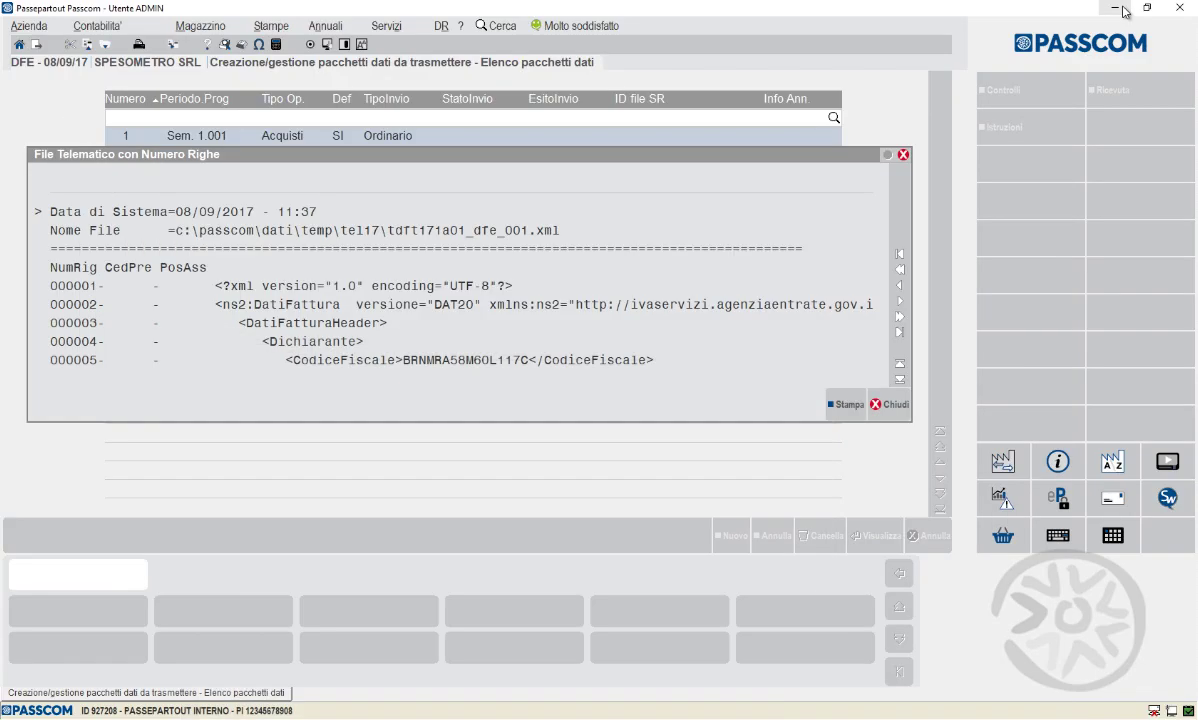
click(893, 406)
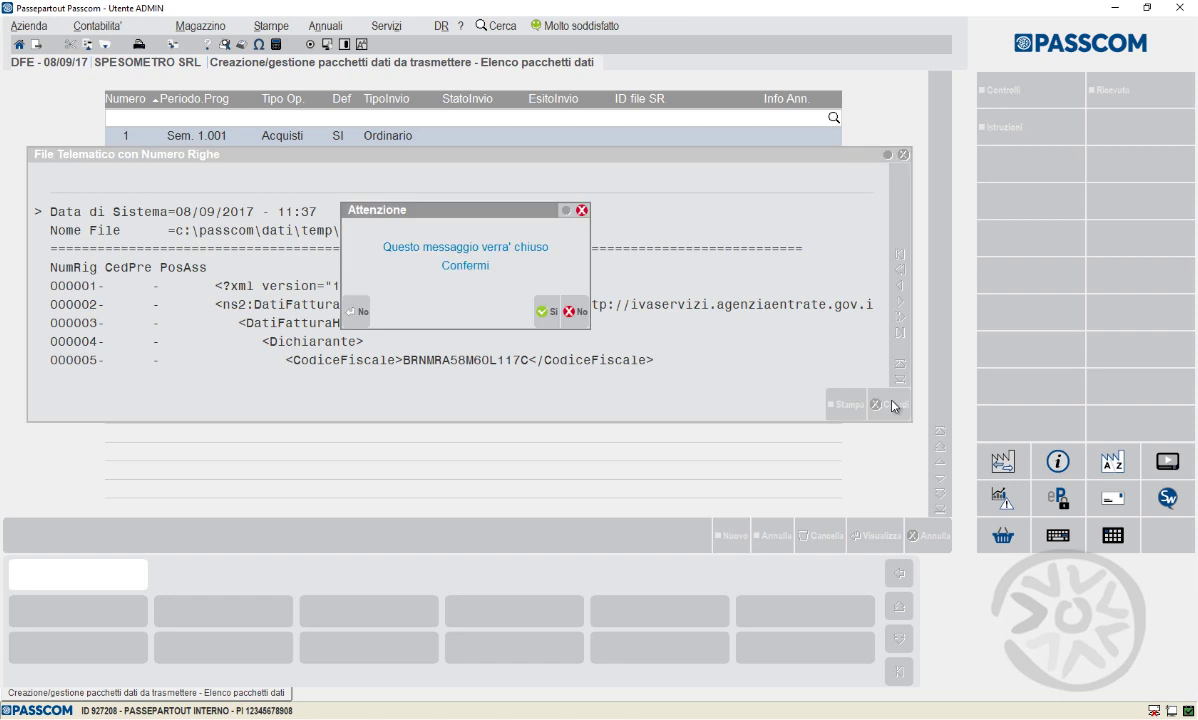
click(546, 315)
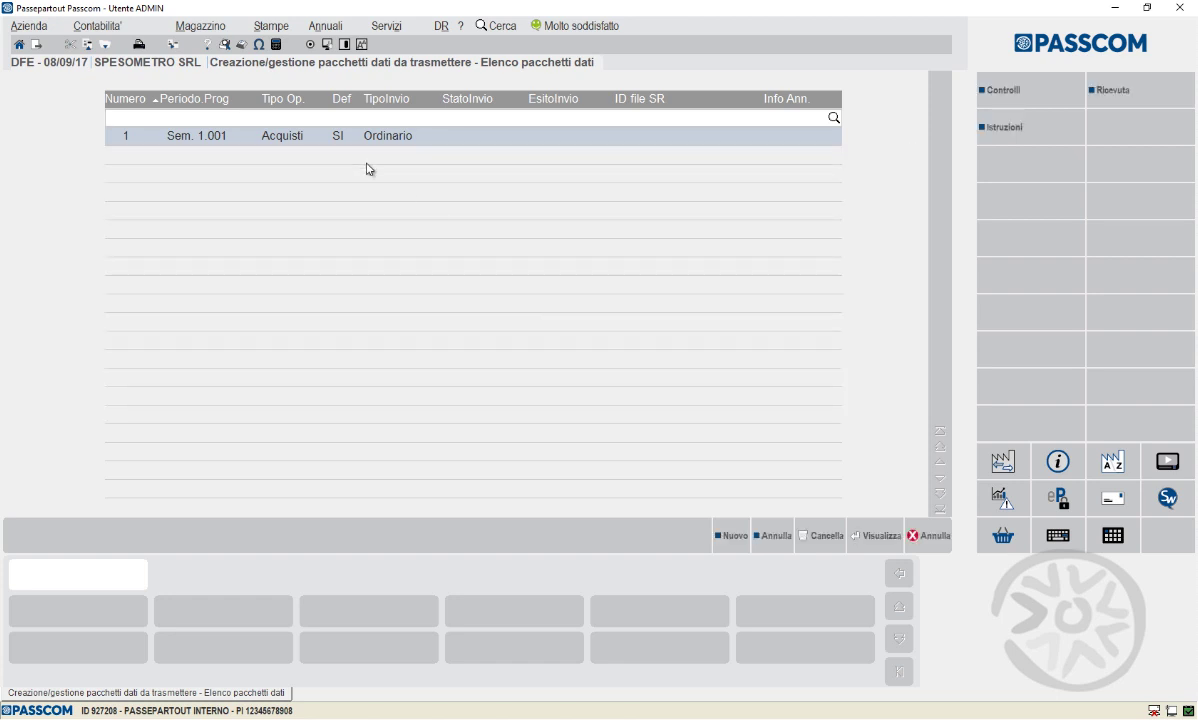
Start the transmission commitment print for operation type Acquisti, period Semestre 1 and sending type Ordinario
key(alt+s)
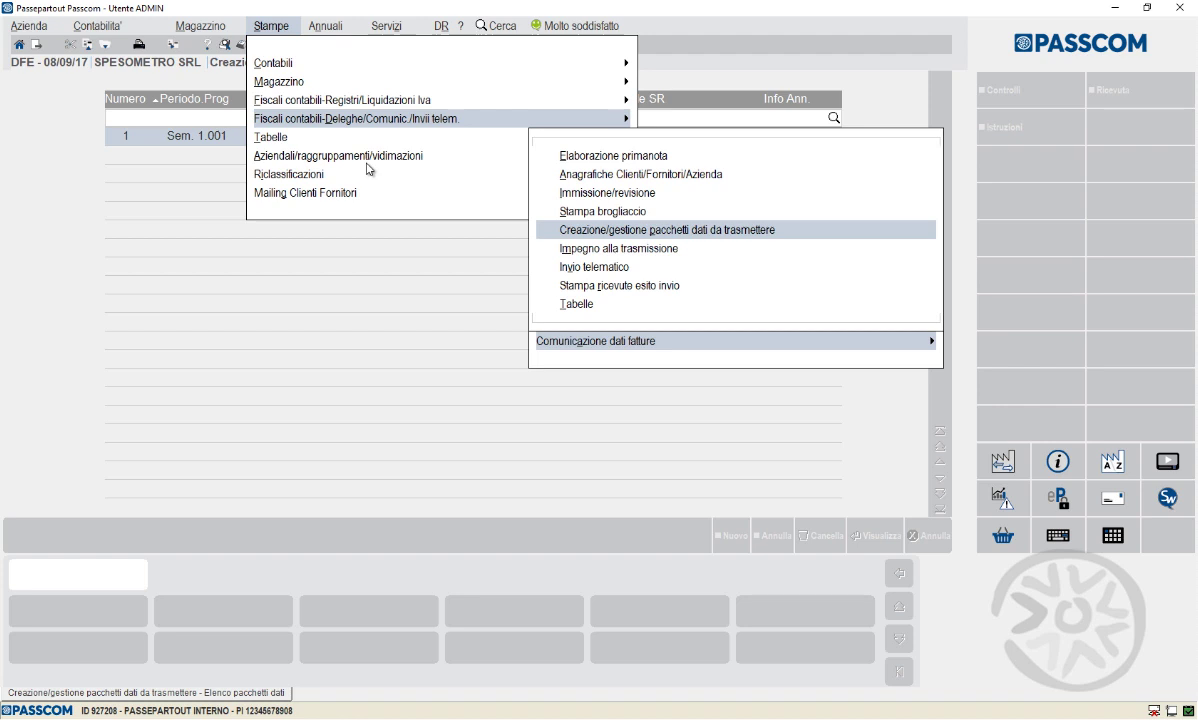
key(Down)
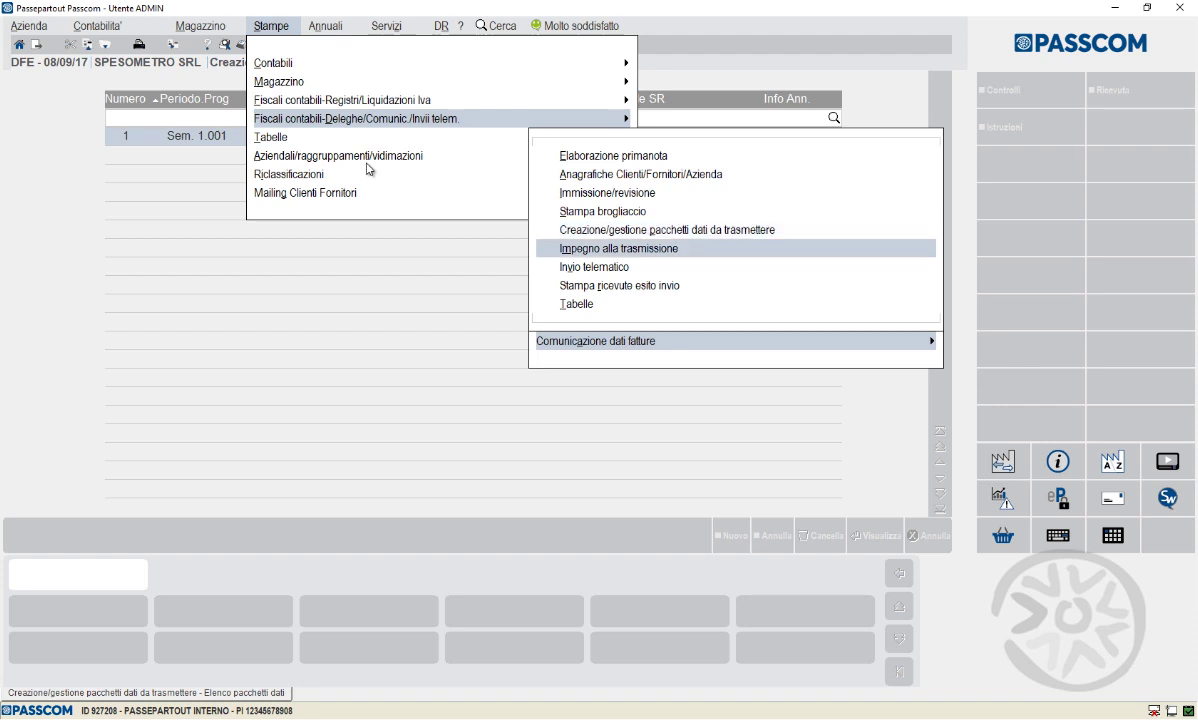
key(Return)
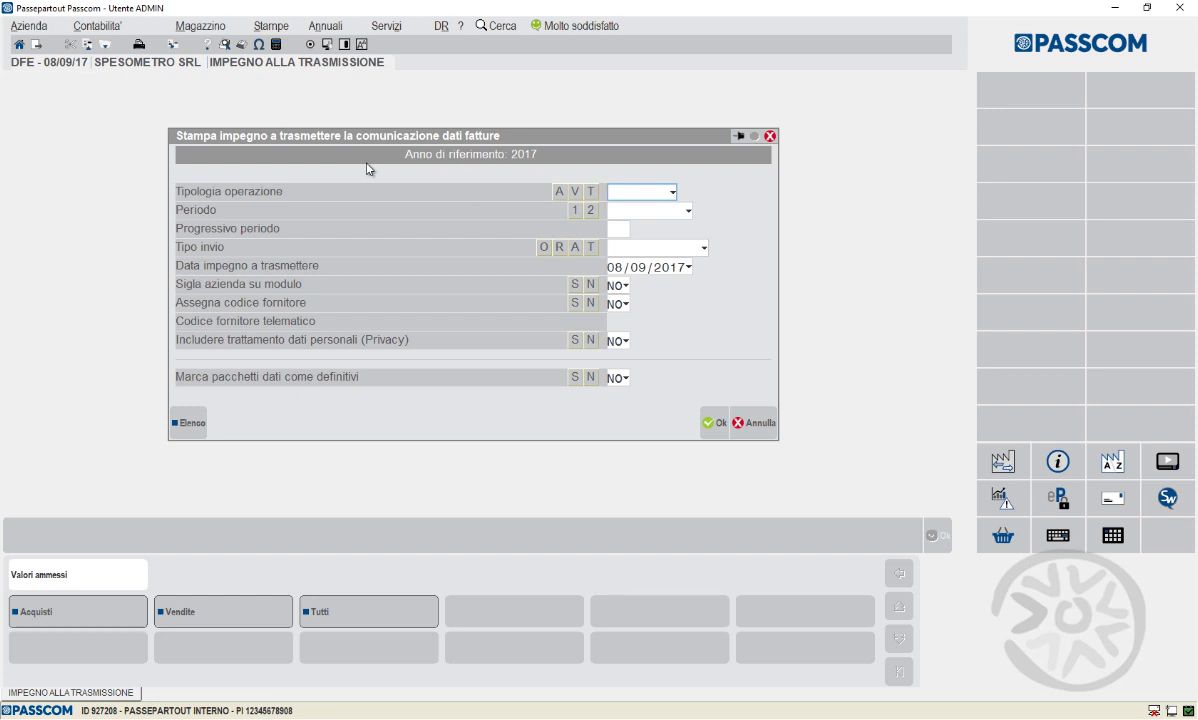
key(a)
key(Return)
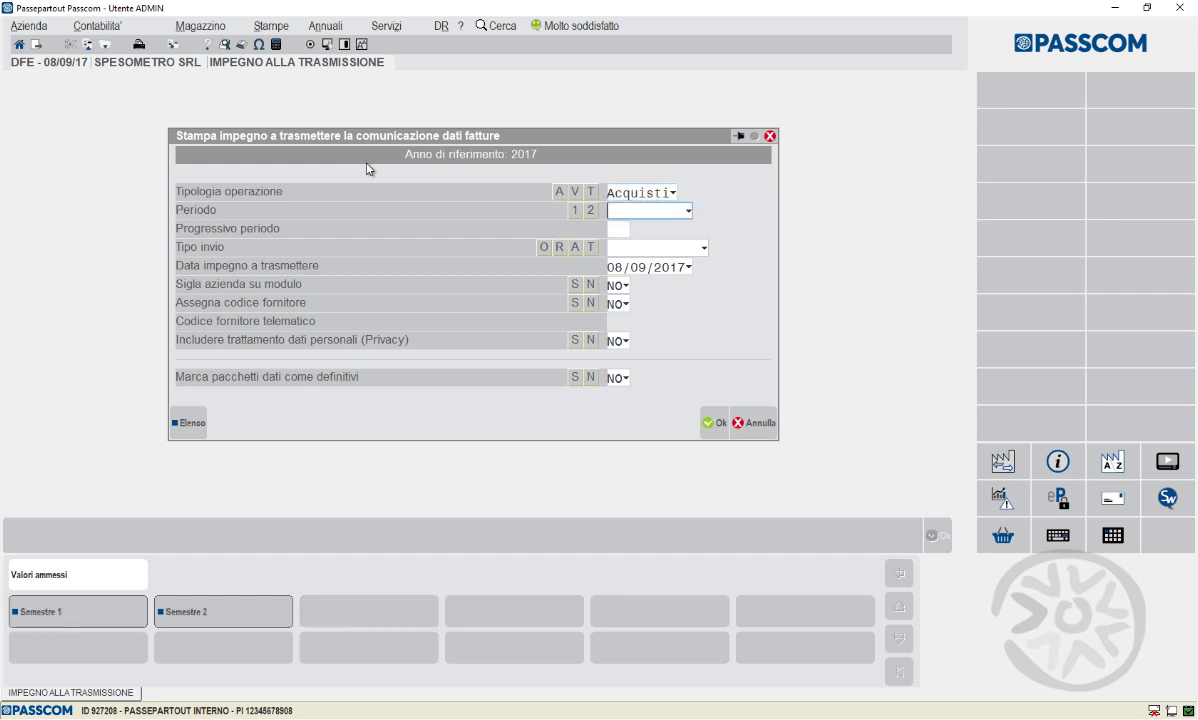
key(1)
key(Return)
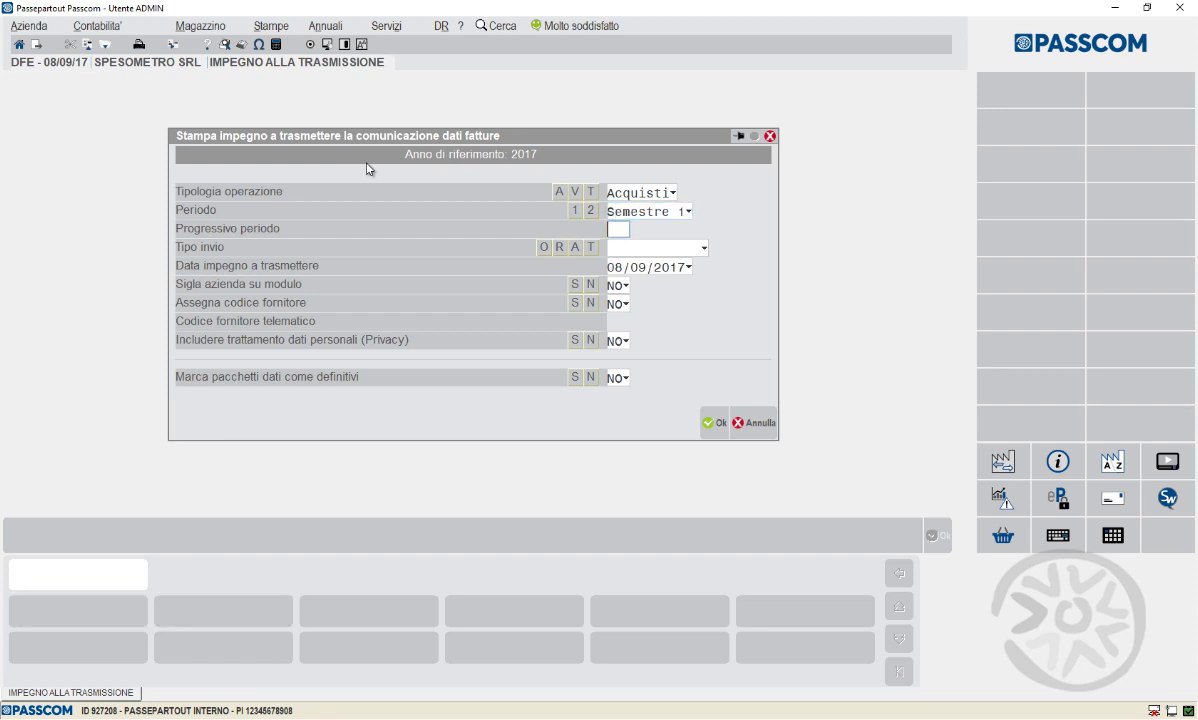
key(Return)
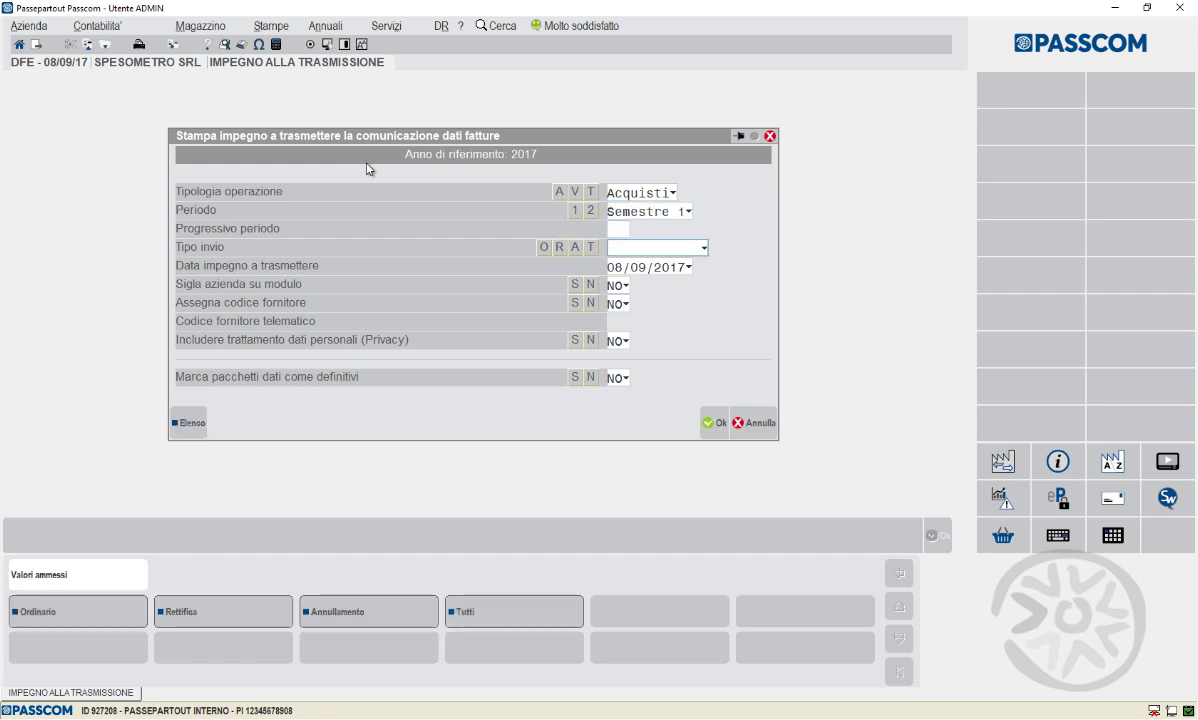
key(o)
key(Return)
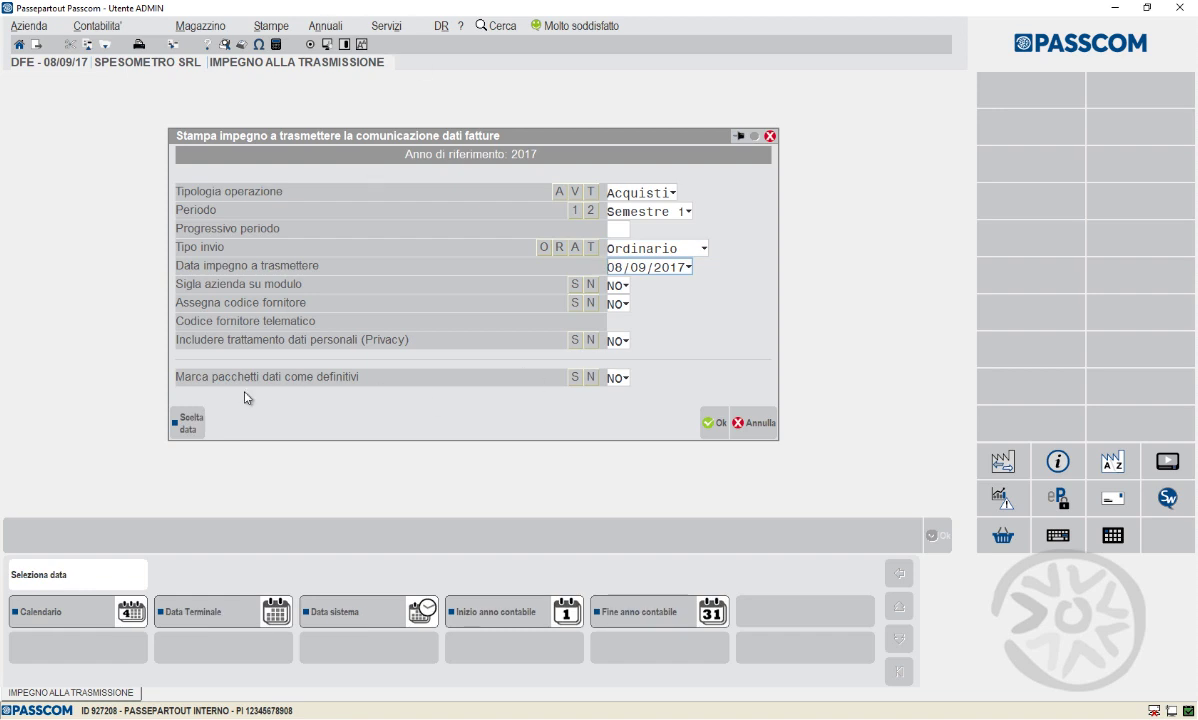
Enable supplier code assignment with telematic supplier code 1, keep the remaining options at NO, and launch the commitment print
key(Return)
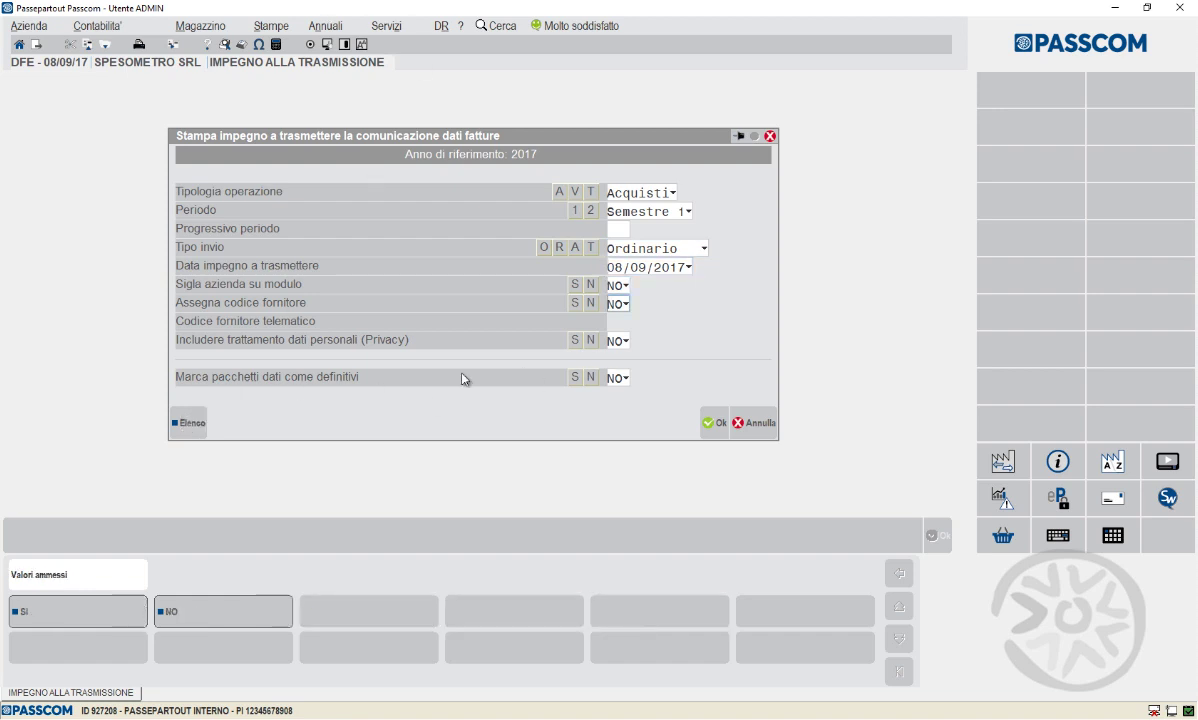
key(s)
key(Return)
text(1)
key(Return)
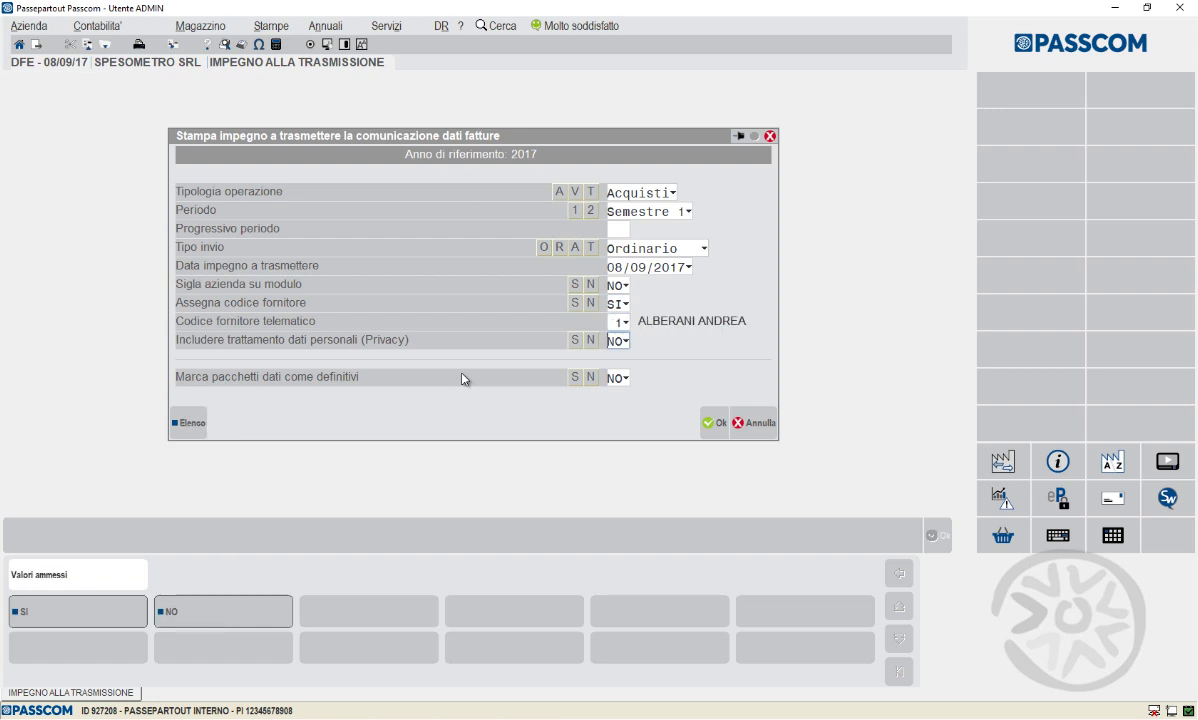
key(Return)
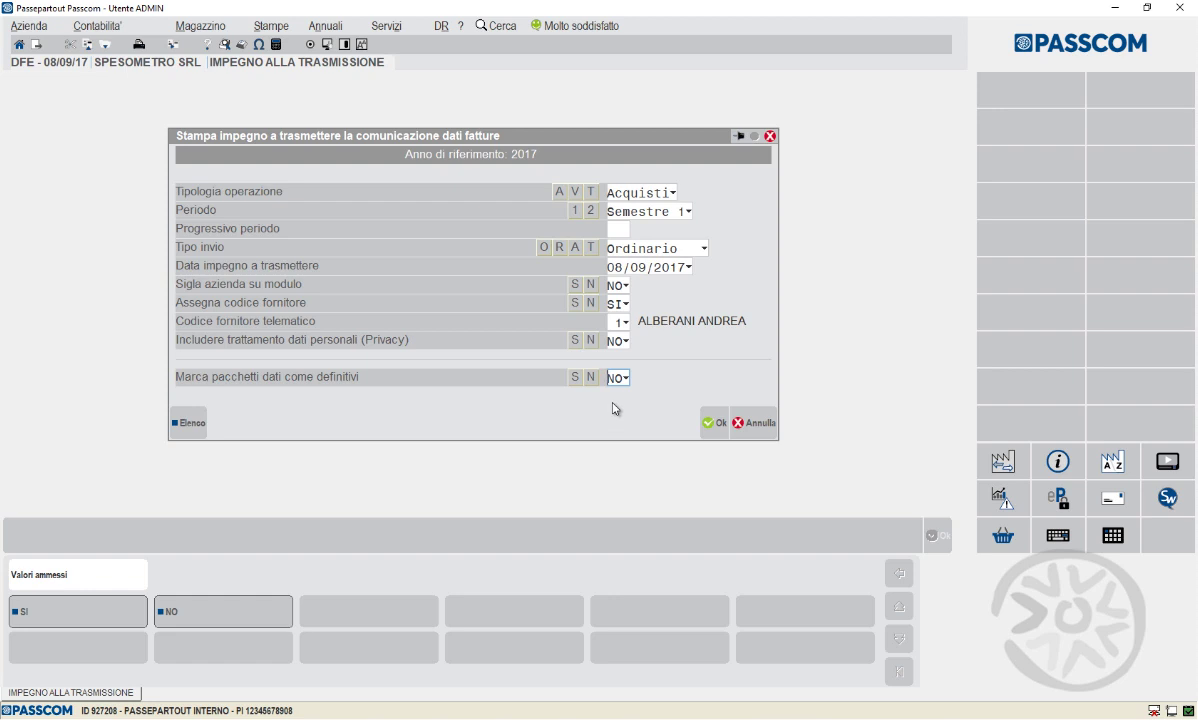
click(709, 424)
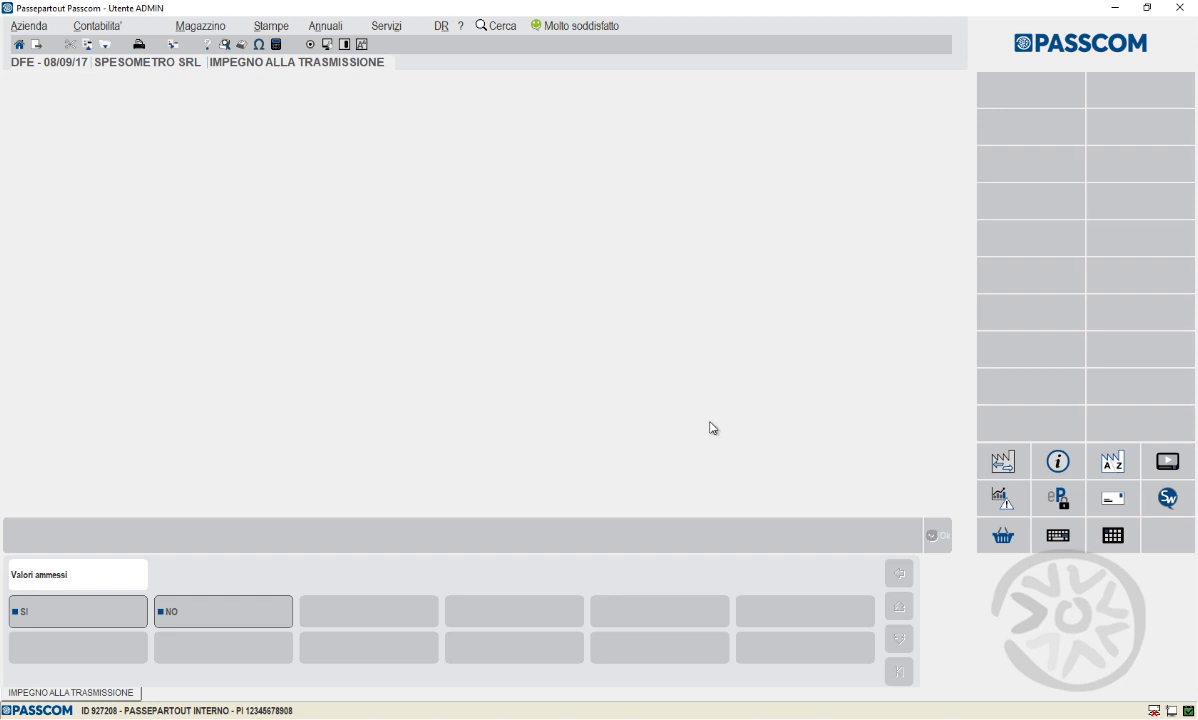
View the printed transmission commitment full screen down to the taxpayer data, then put the PDF away
click(503, 330)
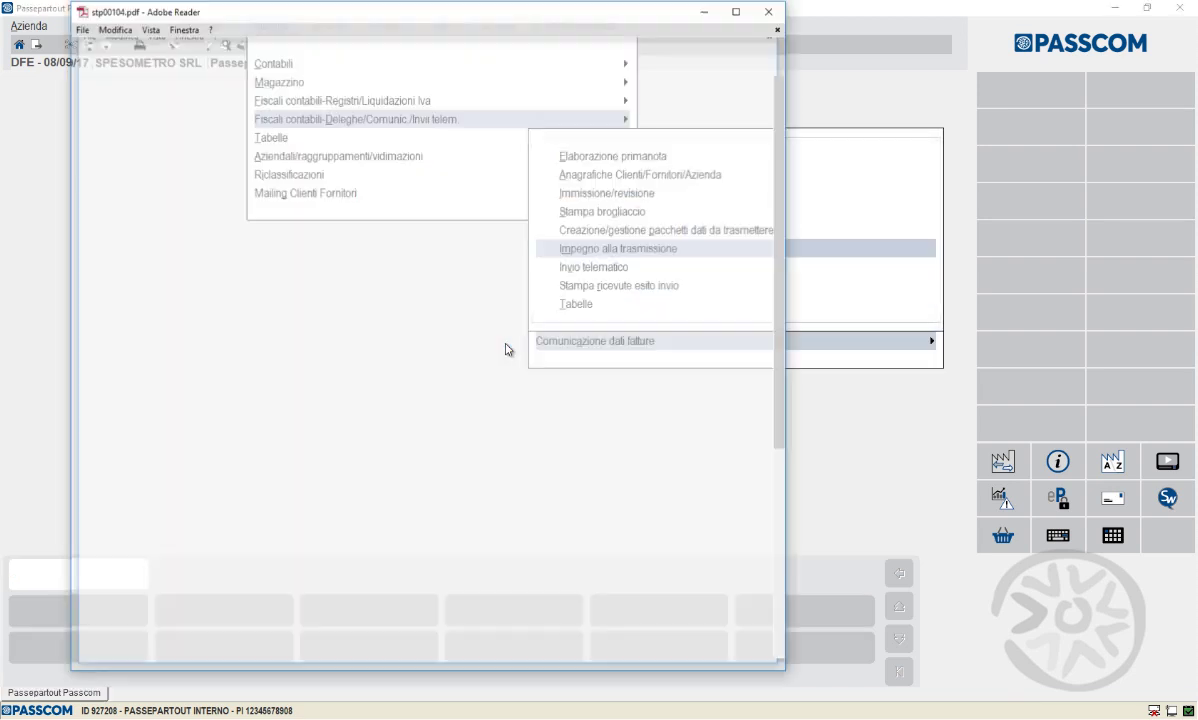
double_click(690, 10)
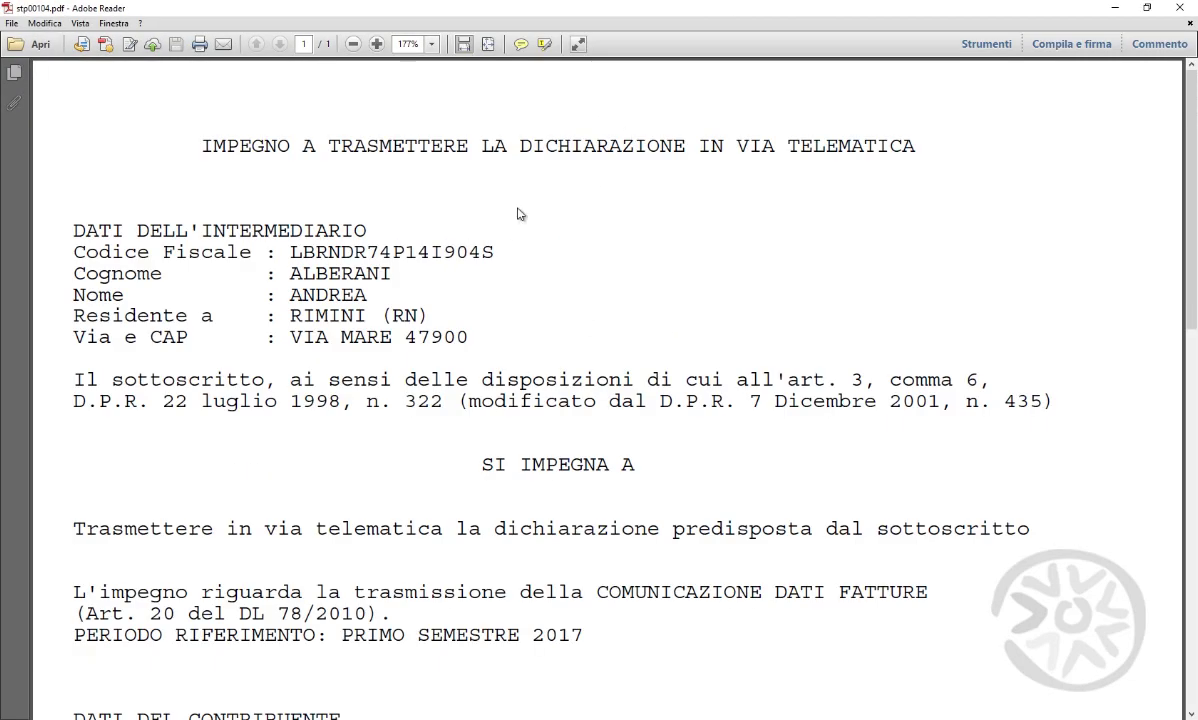
scroll(626, 370, down, 2)
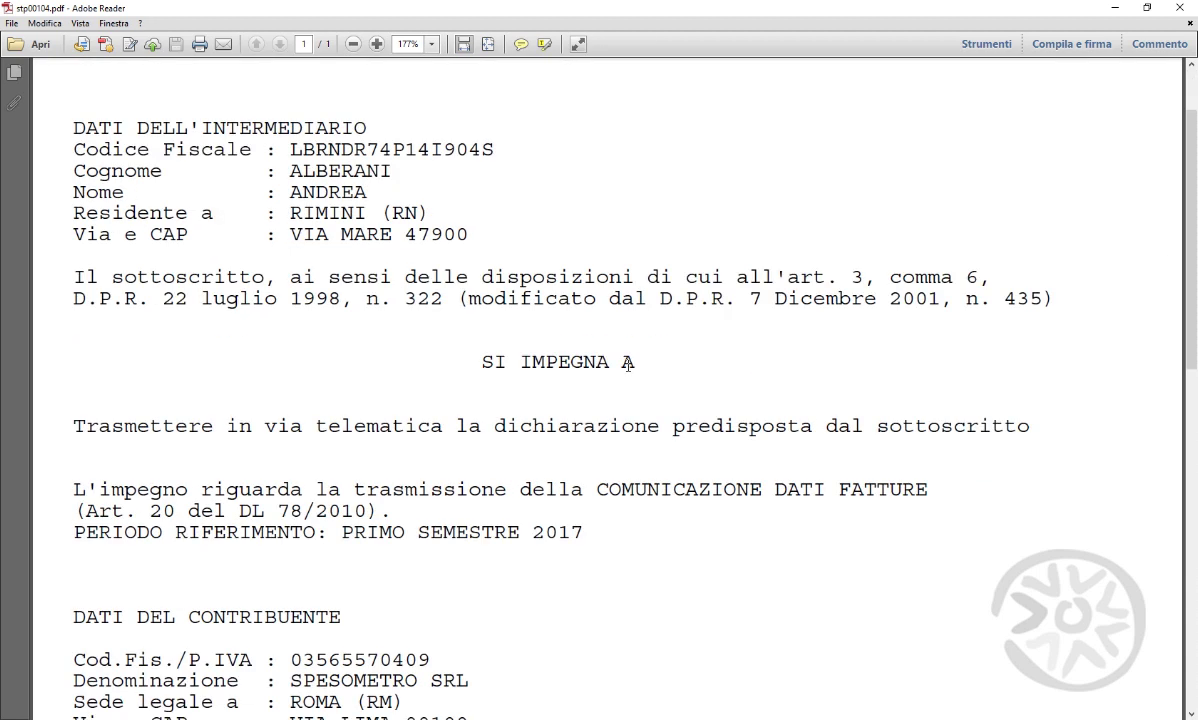
click(1117, 8)
Open the invoice data telematic sending management for intermediary 1, period 1, year 2017
key(Down)
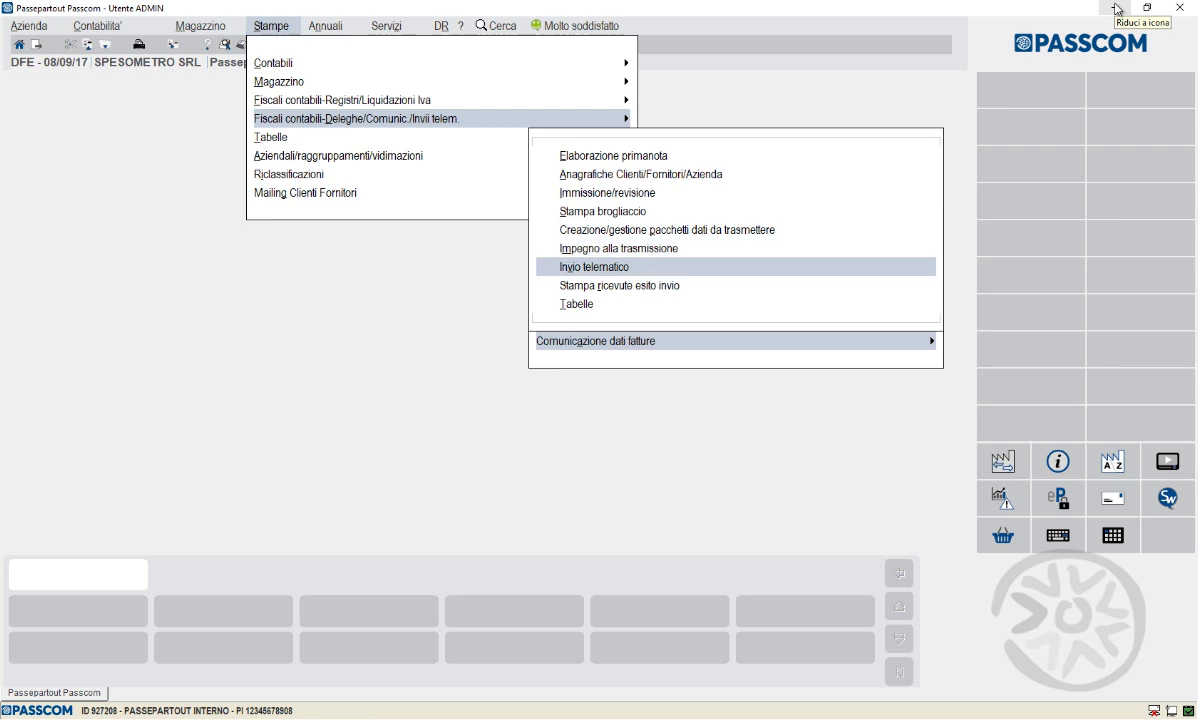
key(Return)
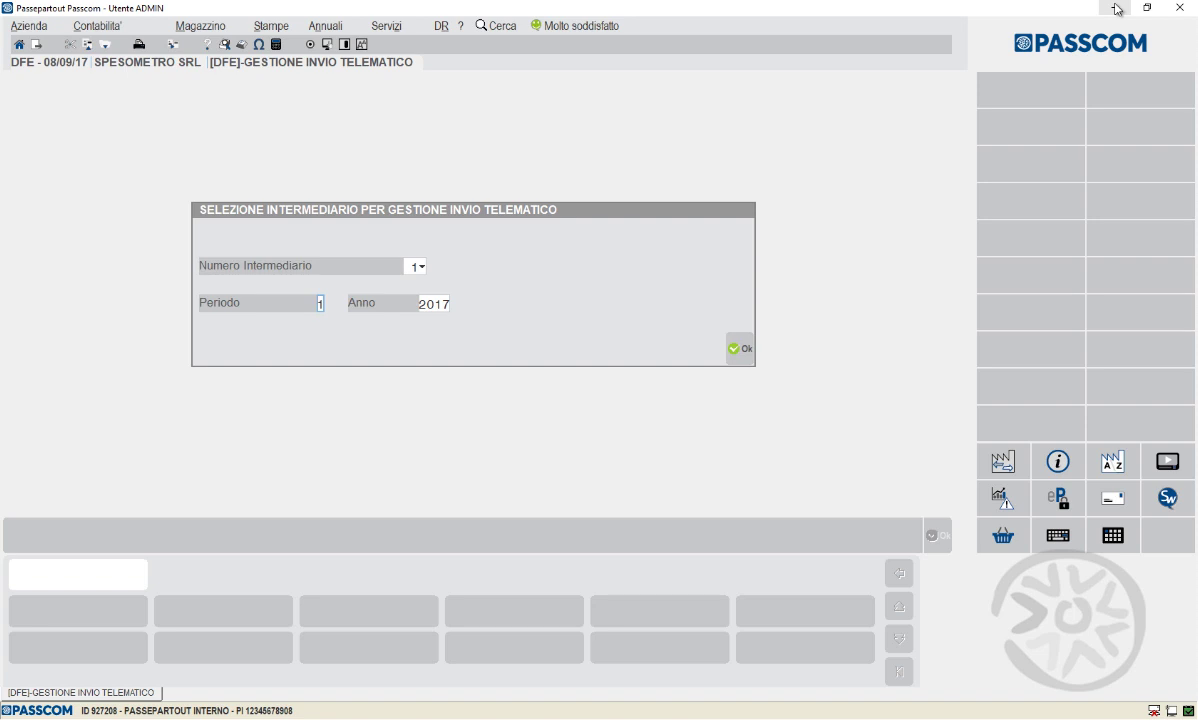
key(Up)
key(F10)
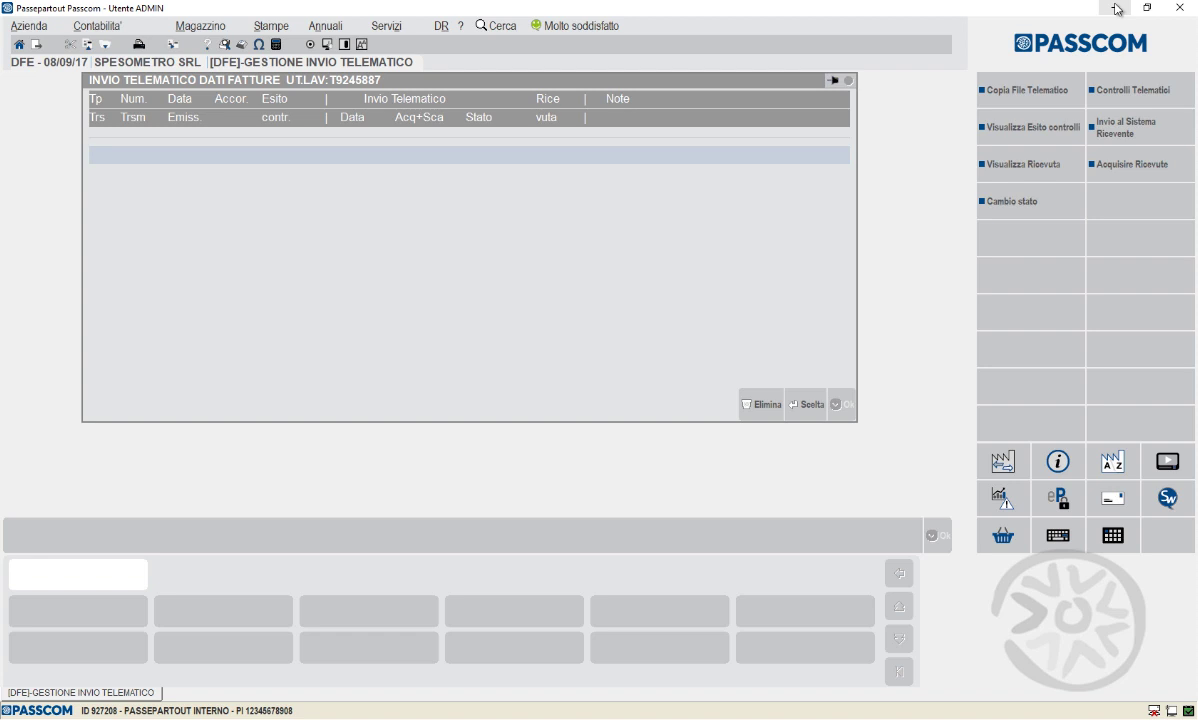
Define supply transmission number 4 with issue date 08/09/17, sending type Ordinario and operation type Acquisti
key(Return)
text(4)
key(Return)
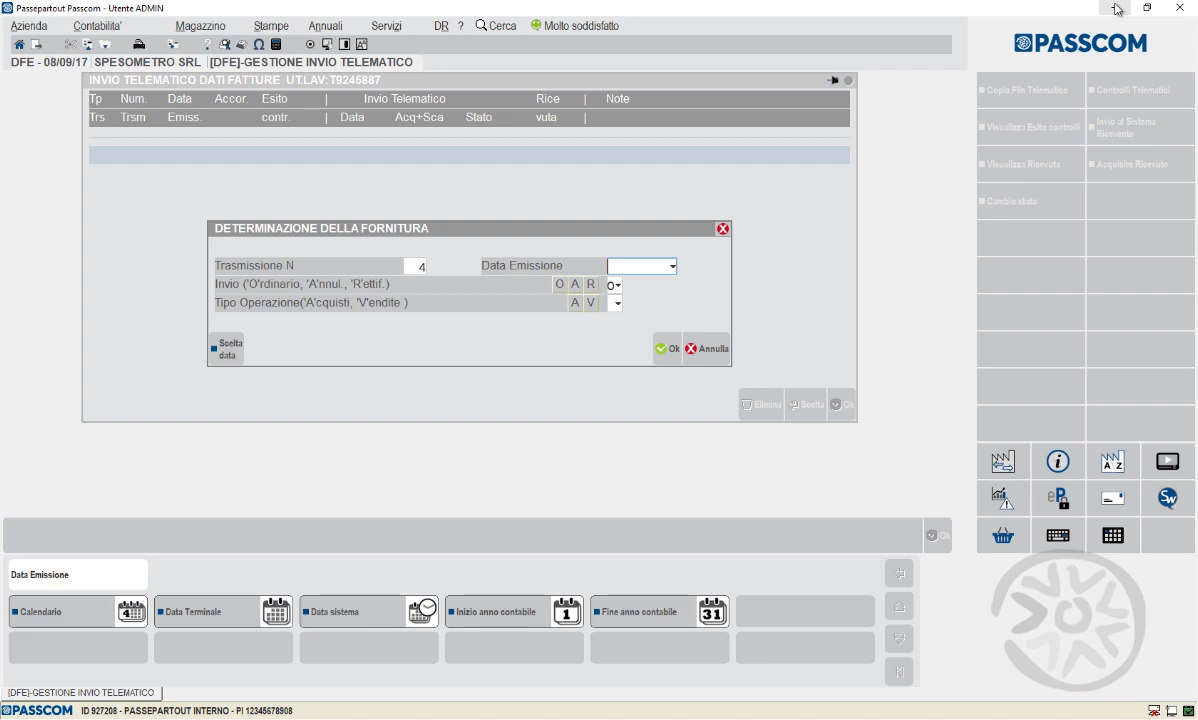
text(080917)
key(Return)
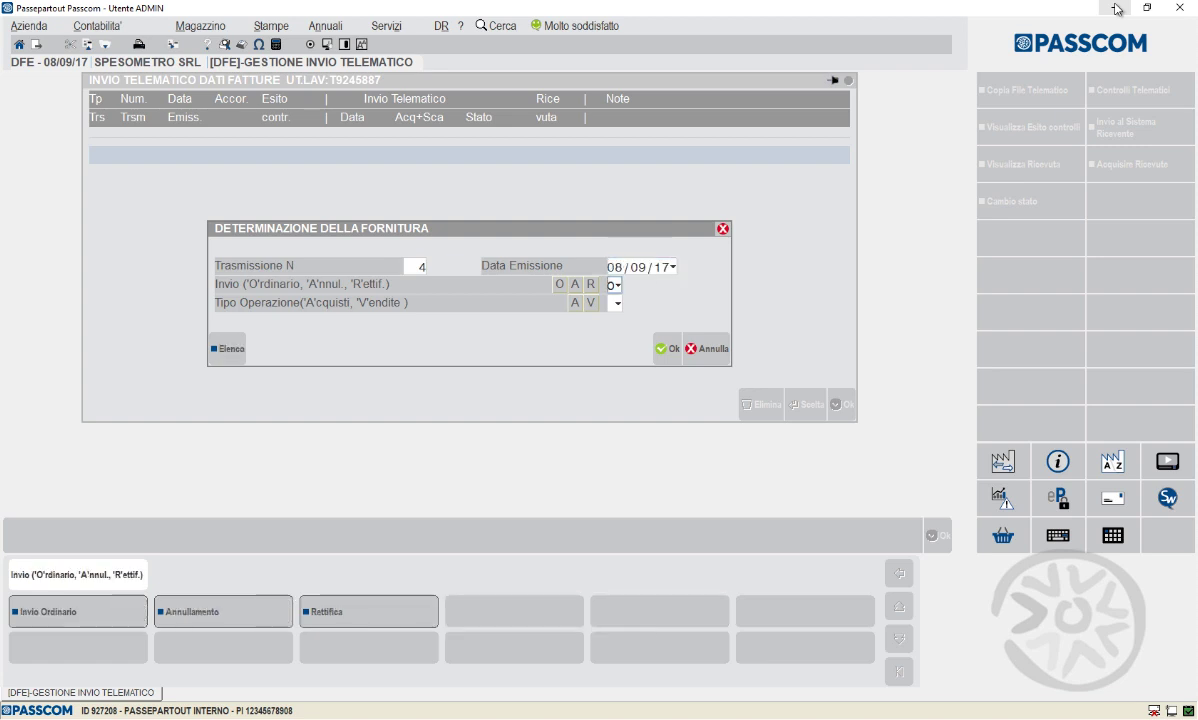
key(F2)
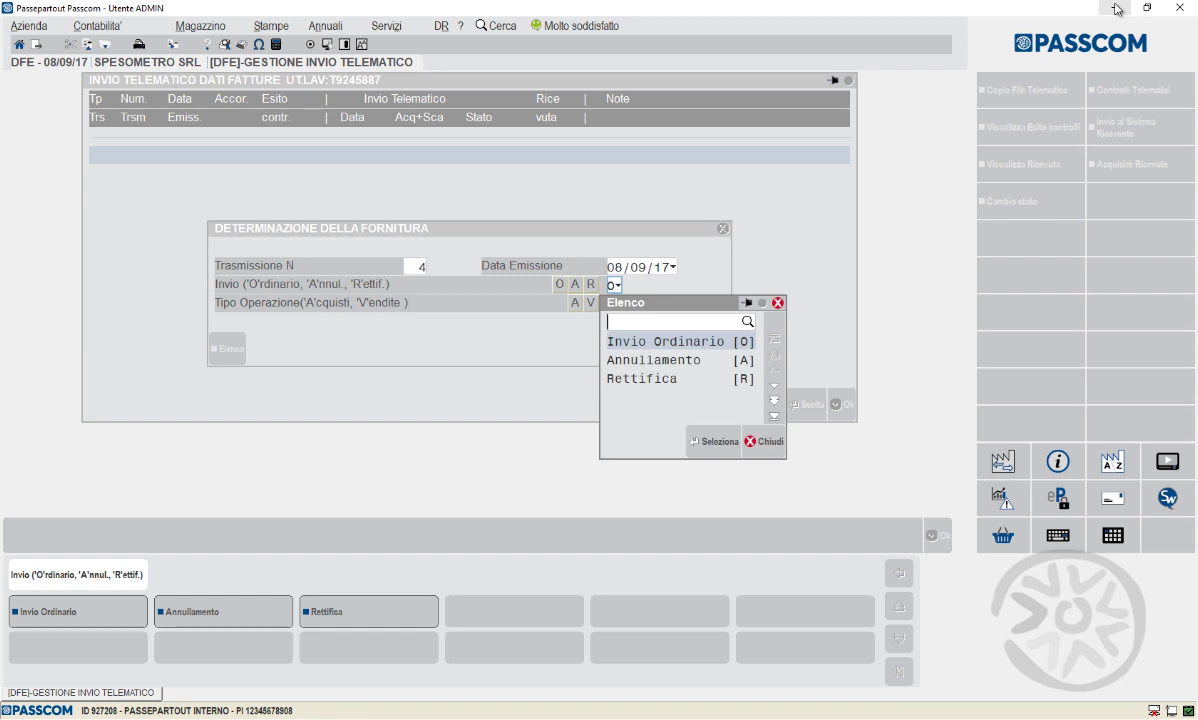
key(Return)
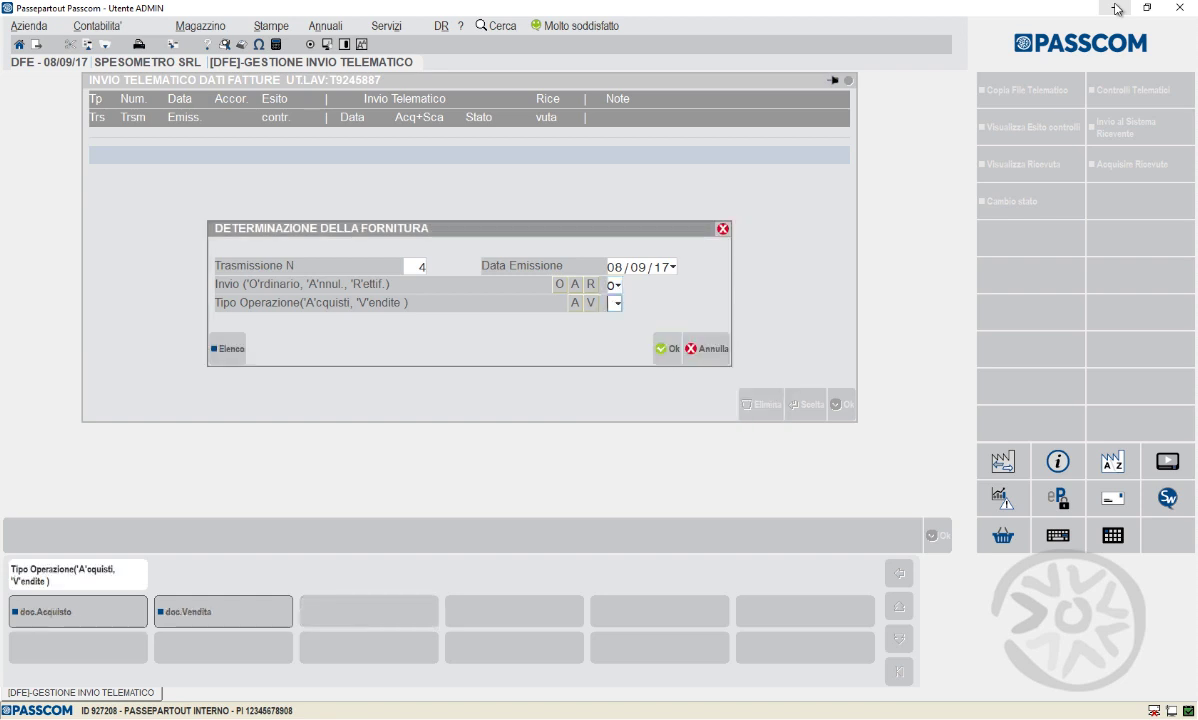
text(A)
key(F10)
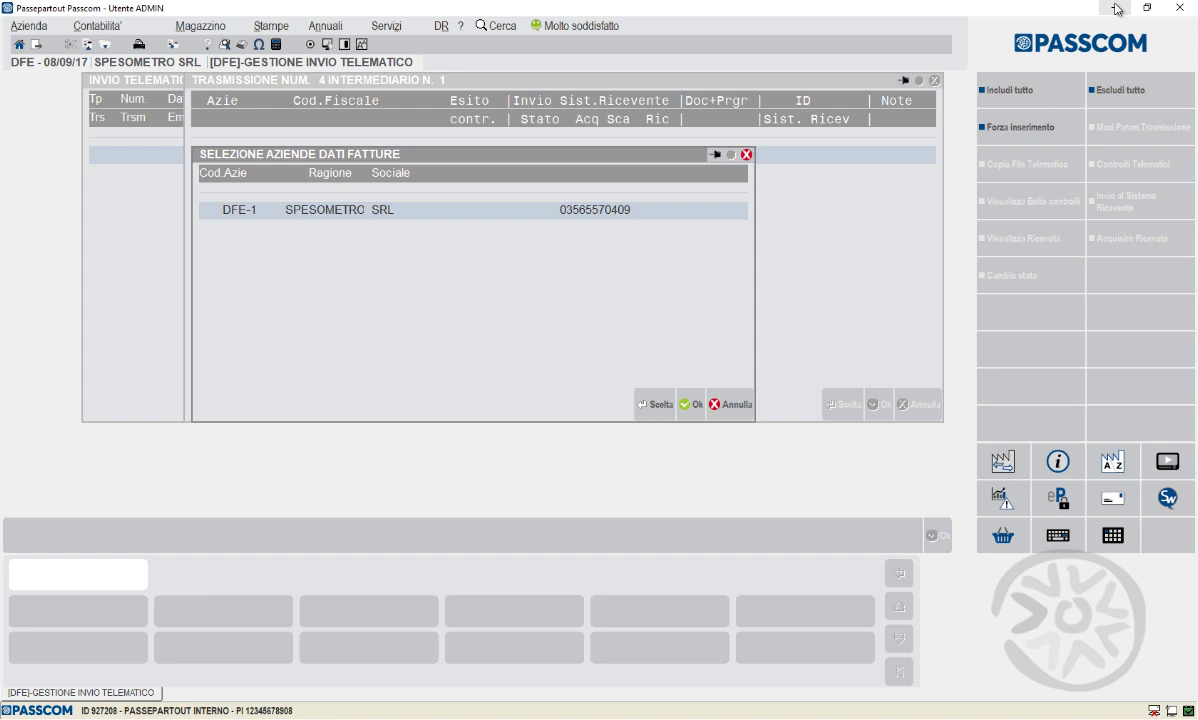
Include company DFE-1 SPESOMETRO SRL in transmission 4, generate the telematic file and close the creation messages
key(F10)
key(F10)
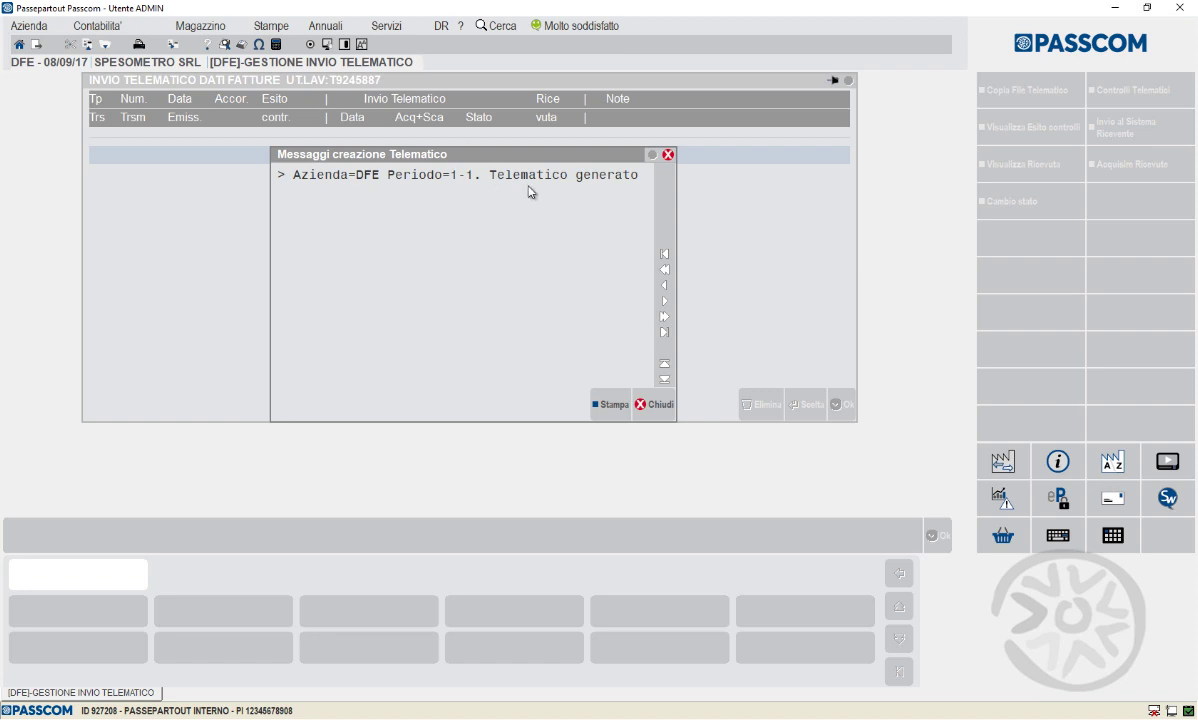
click(645, 408)
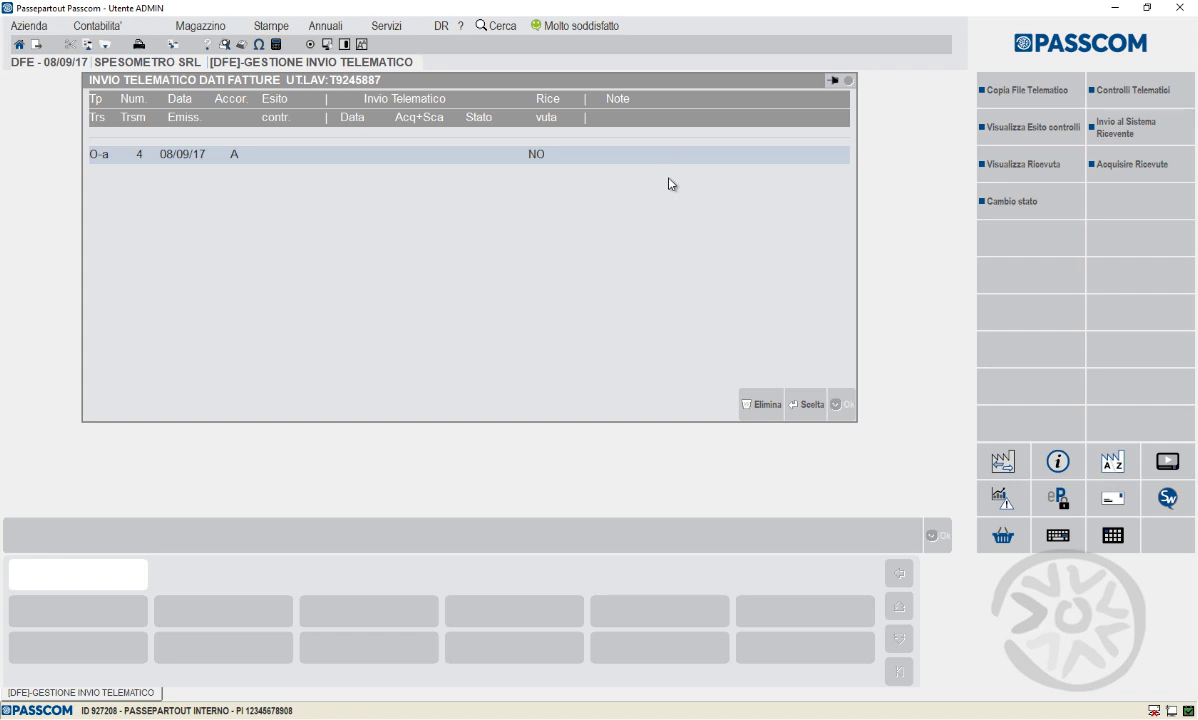
Send transmission 4 to the Agenzia delle Entrate receiving system, confirming with S, and close the signing and sending messages
click(1158, 130)
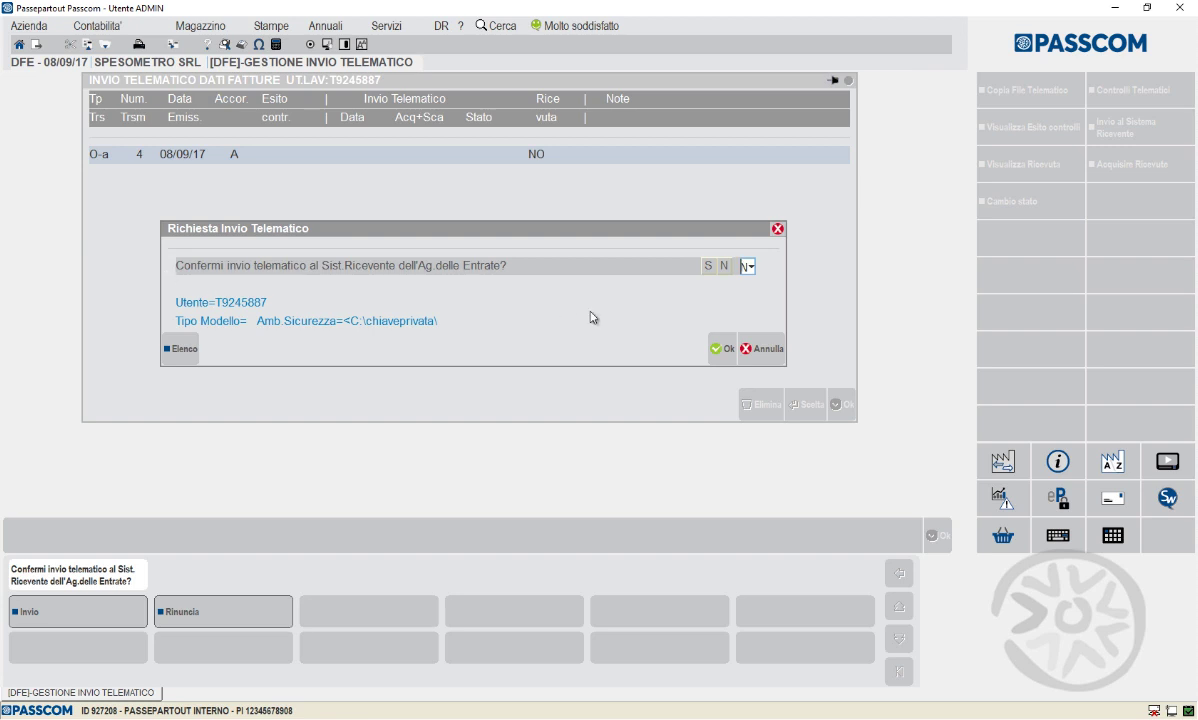
text(S)
click(723, 349)
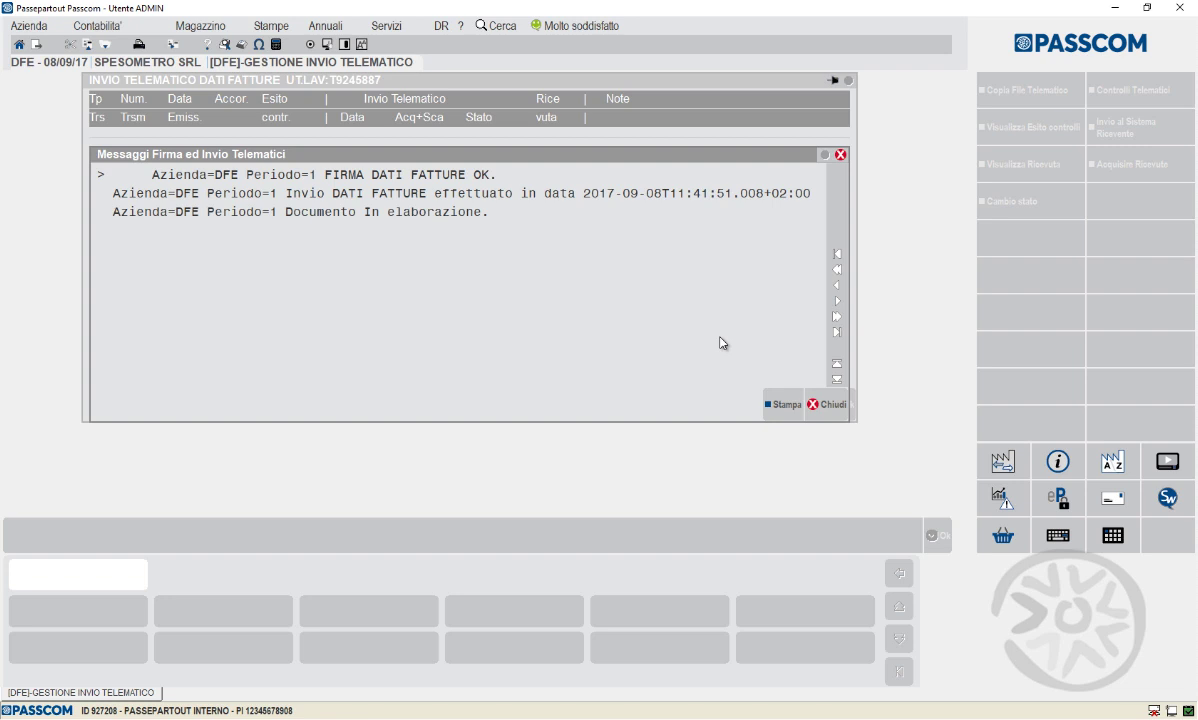
click(826, 404)
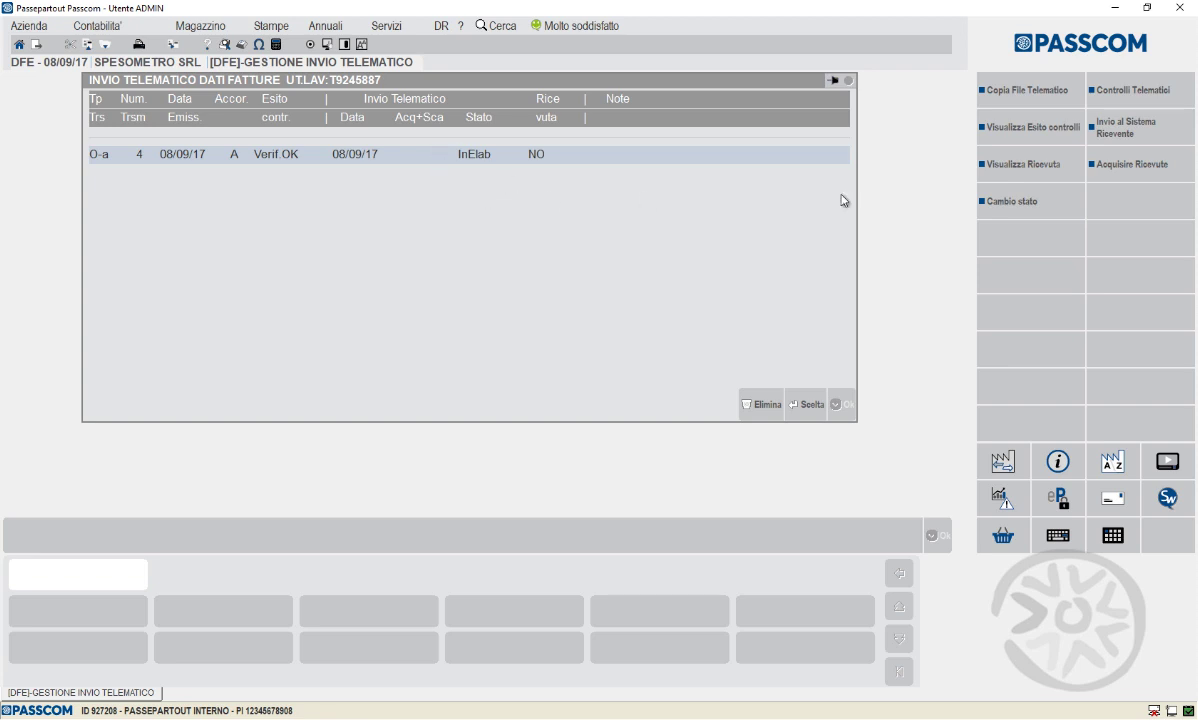
Acquire the receipt for transmission 4 and view its text full screen before putting it away
click(1151, 175)
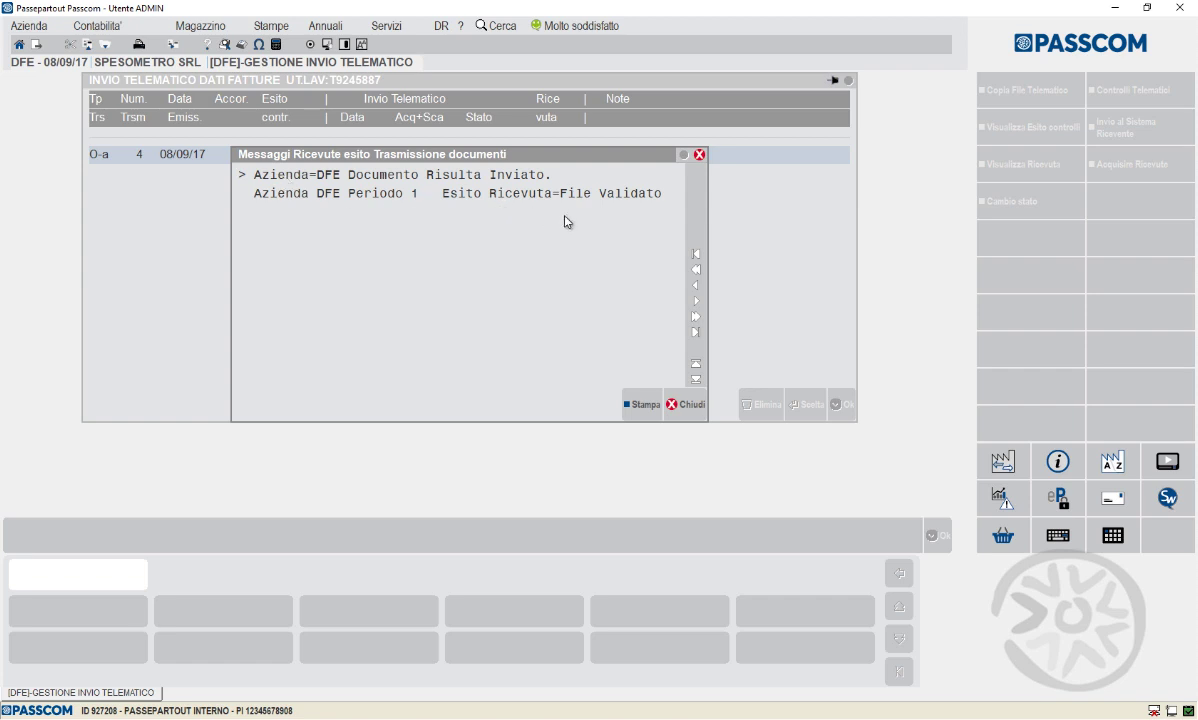
click(678, 406)
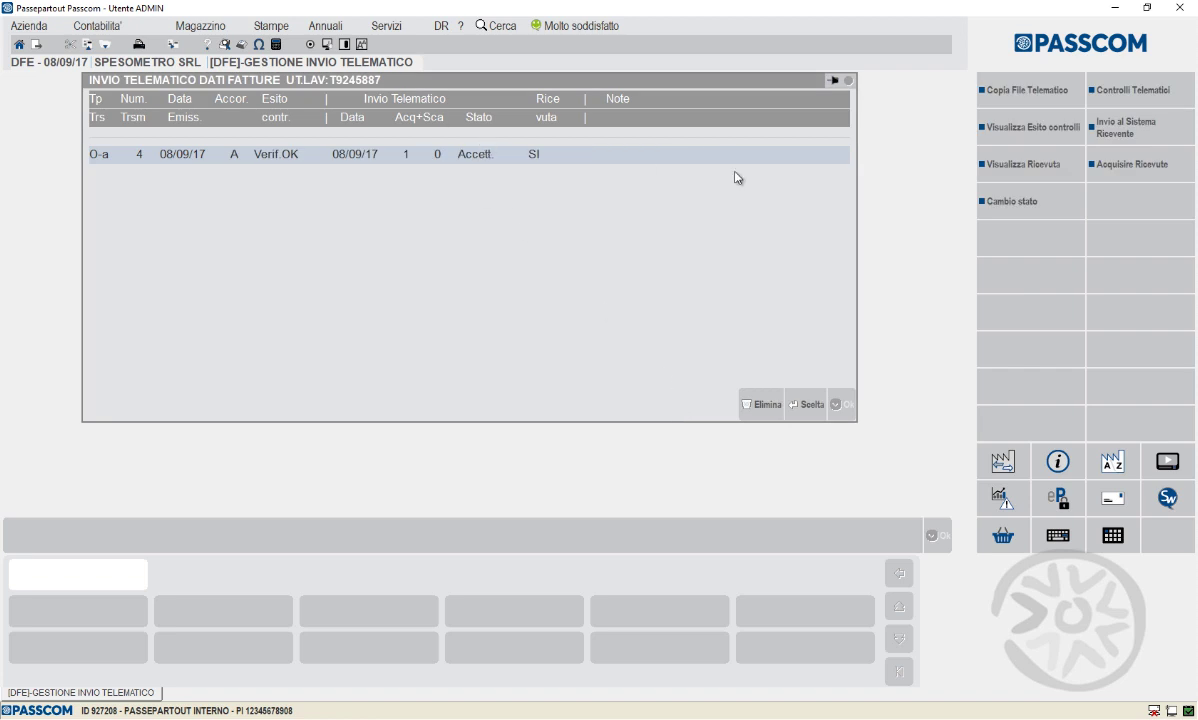
click(1003, 170)
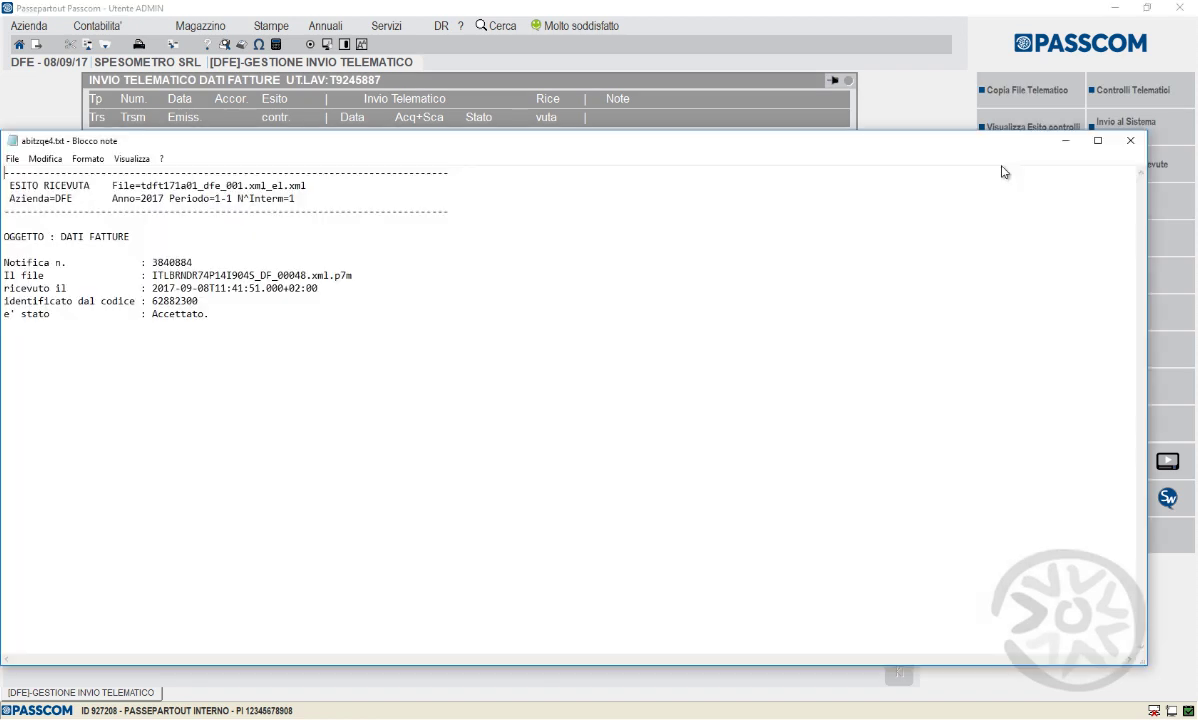
click(1092, 137)
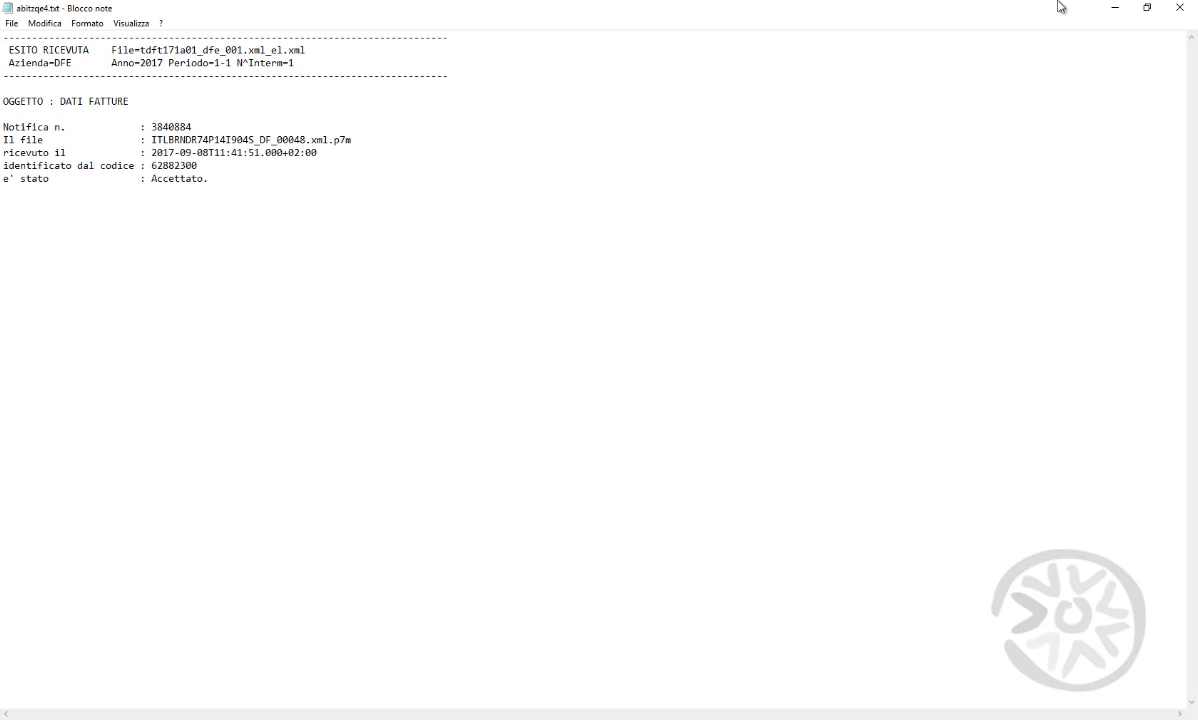
click(1113, 9)
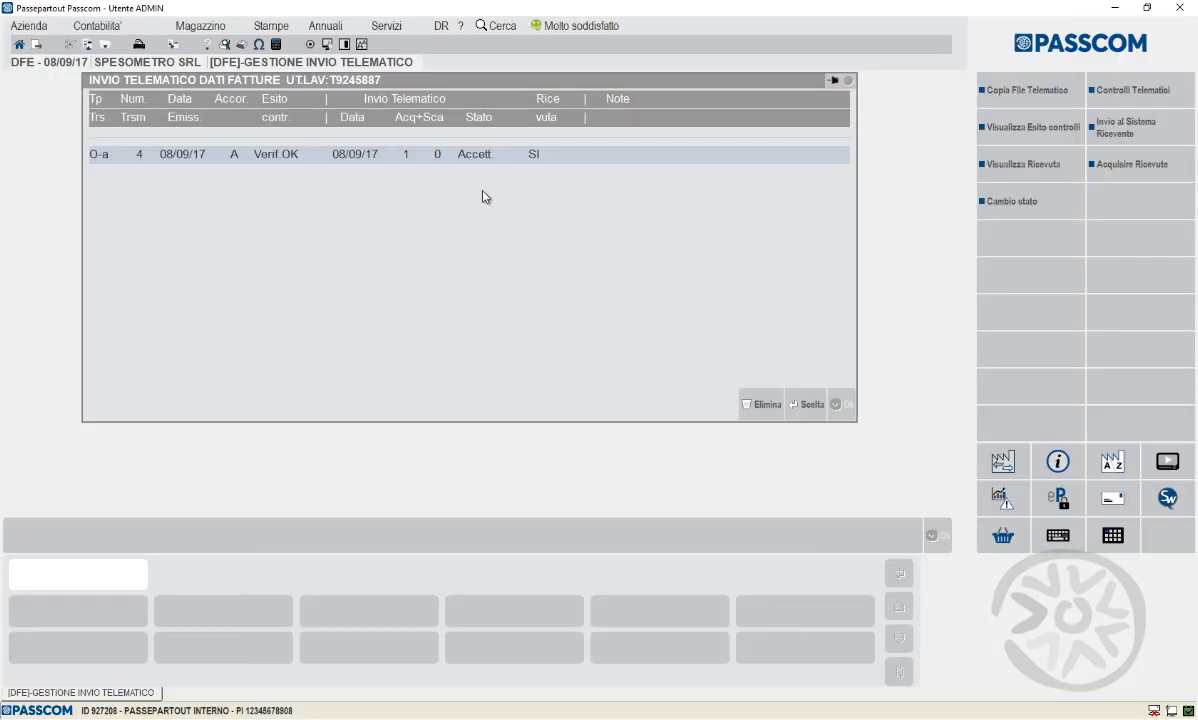
Check the sending details of the Acquisti package for semester 1 in the data package management, then leave them unchanged
key(alt+s)
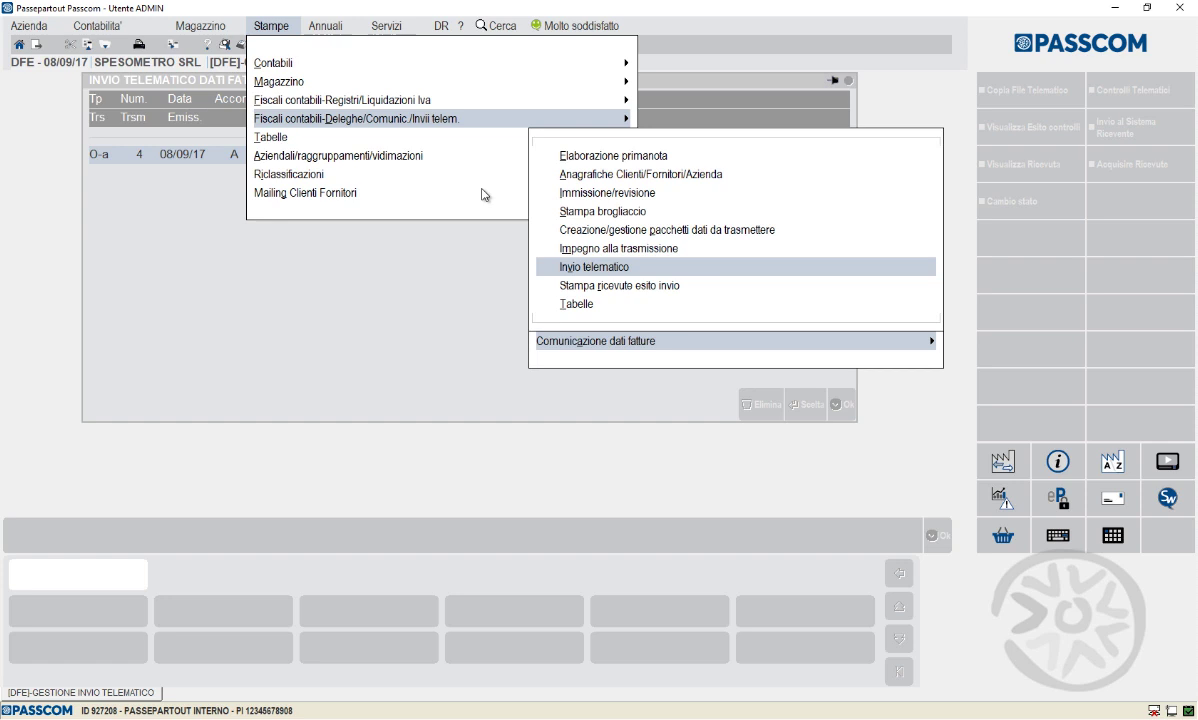
key(Up)
key(Up)
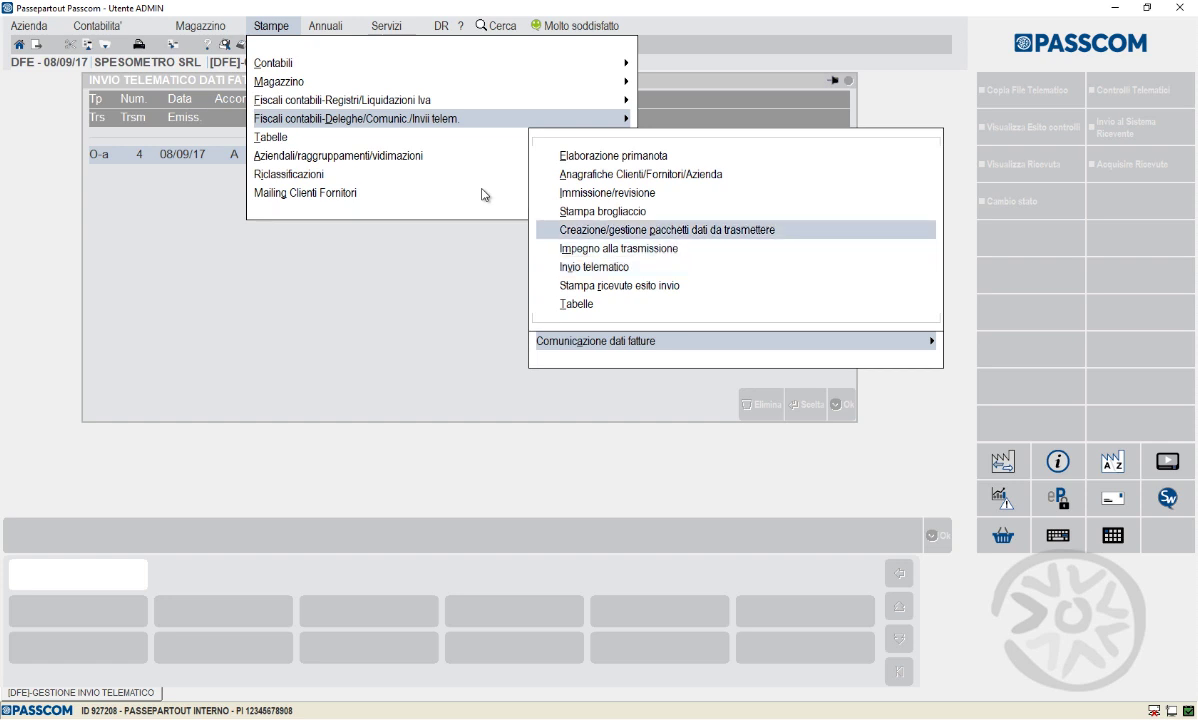
key(Return)
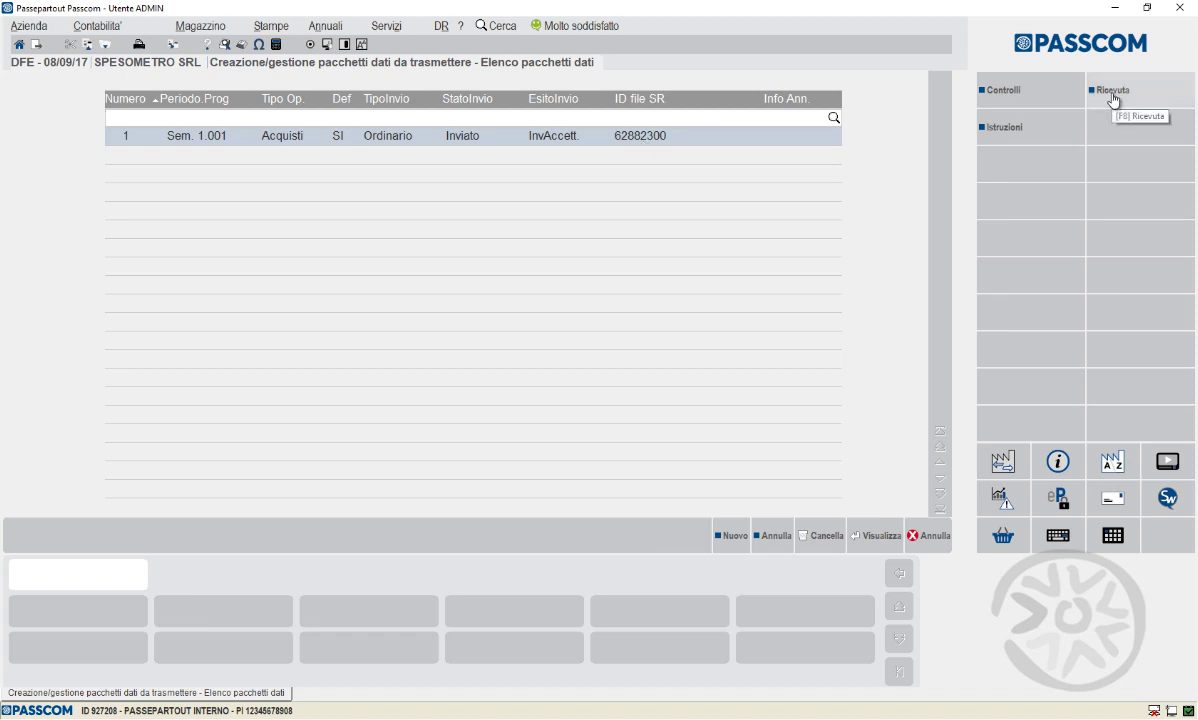
key(Return)
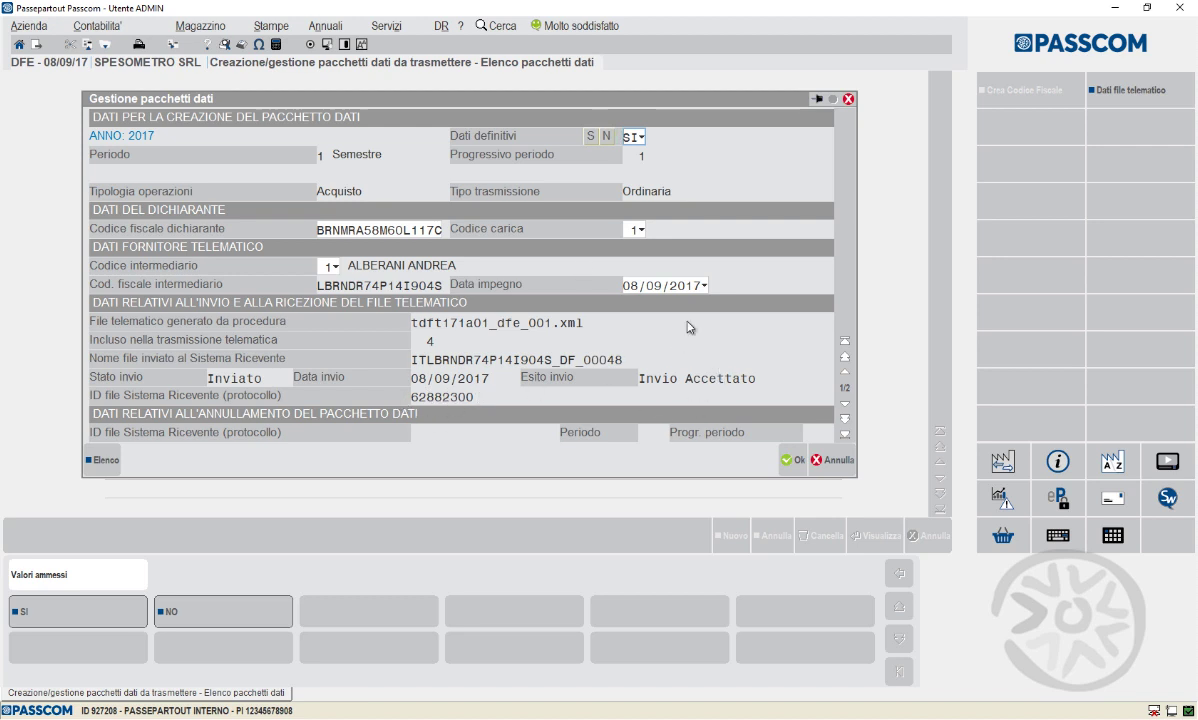
click(836, 462)
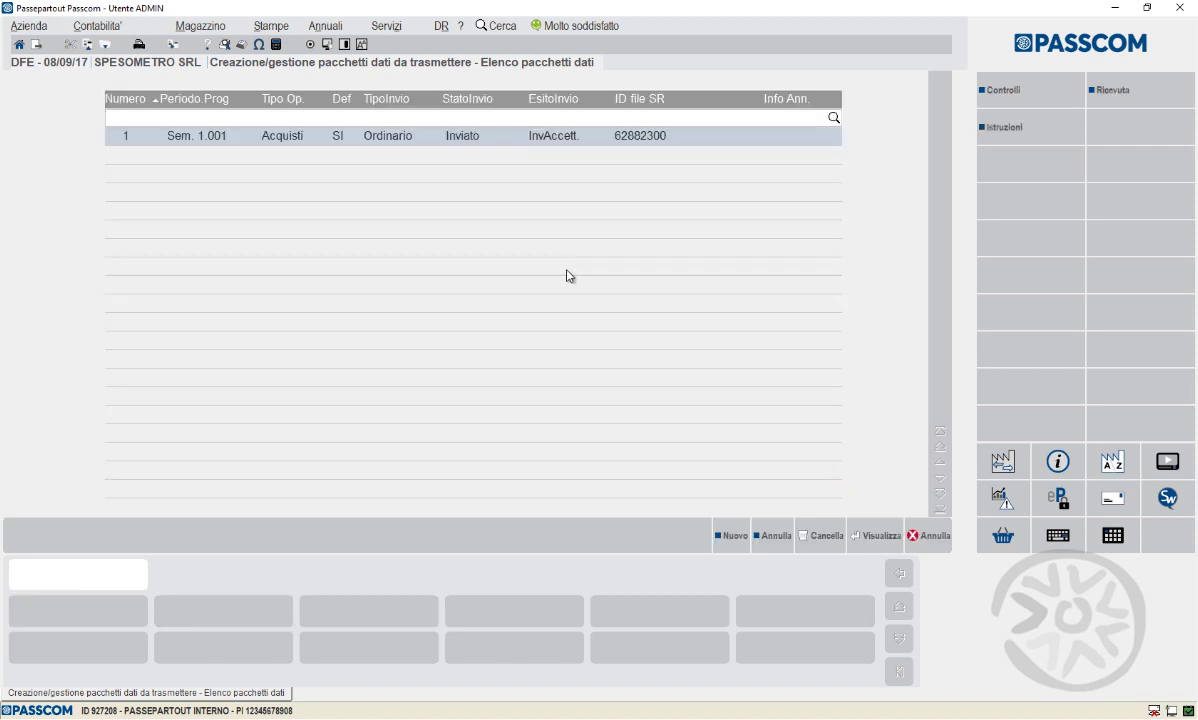
Leave the package management and open the Immissione/revisione document list
key(Escape)
key(Up)
key(Up)
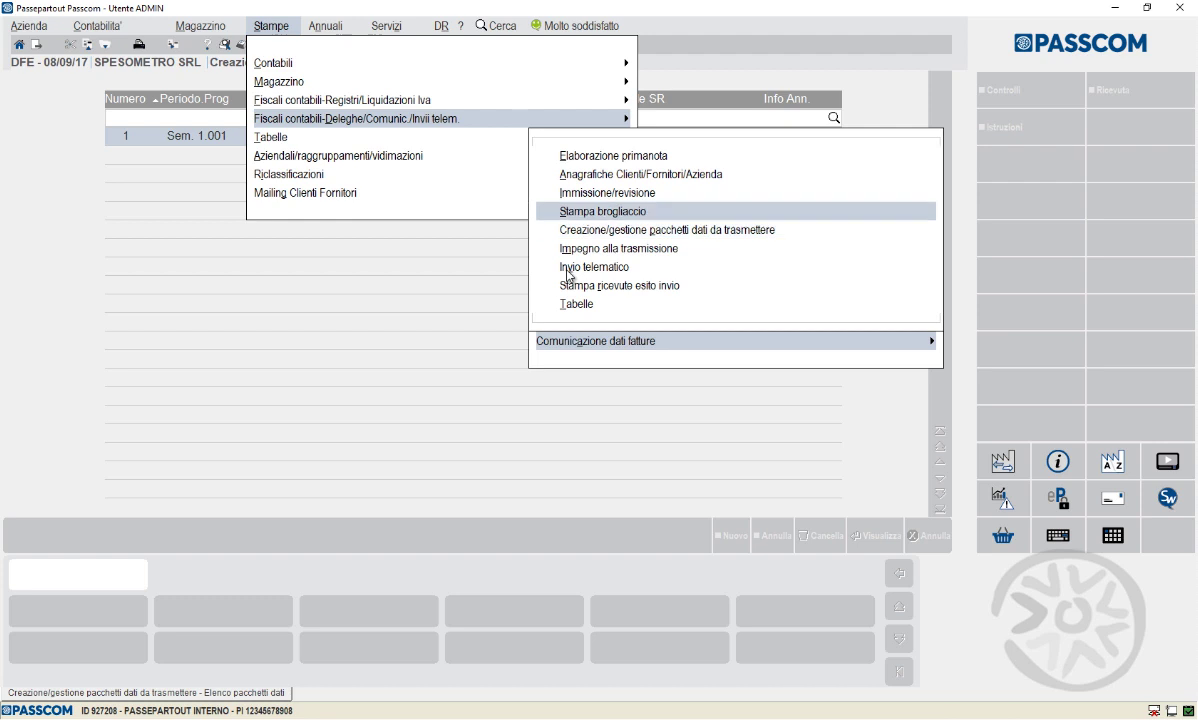
key(Return)
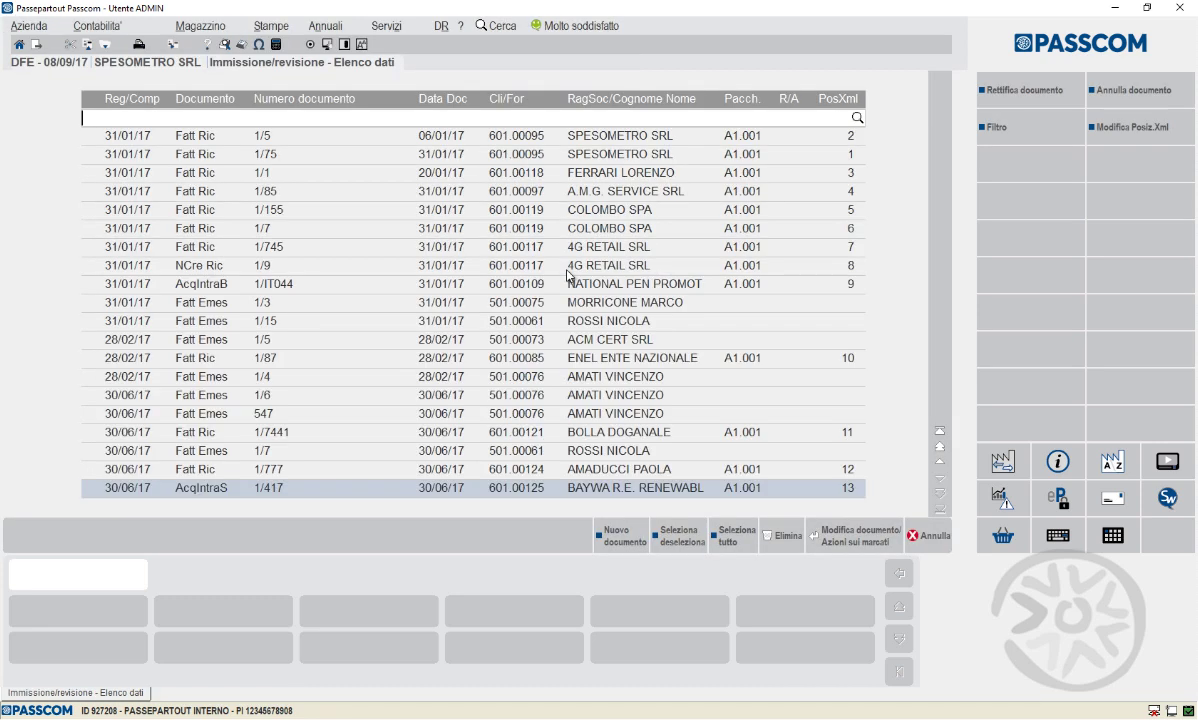
Inspect received invoice 1/1 dated 20/01/17 in its detail form and exit without saving changes
key(Up)
key(Up)
key(Up)
key(Up)
key(Up)
key(Up)
key(Up)
key(Up)
key(Up)
key(Up)
key(Up)
key(Up)
key(Up)
key(Up)
key(Up)
key(Up)
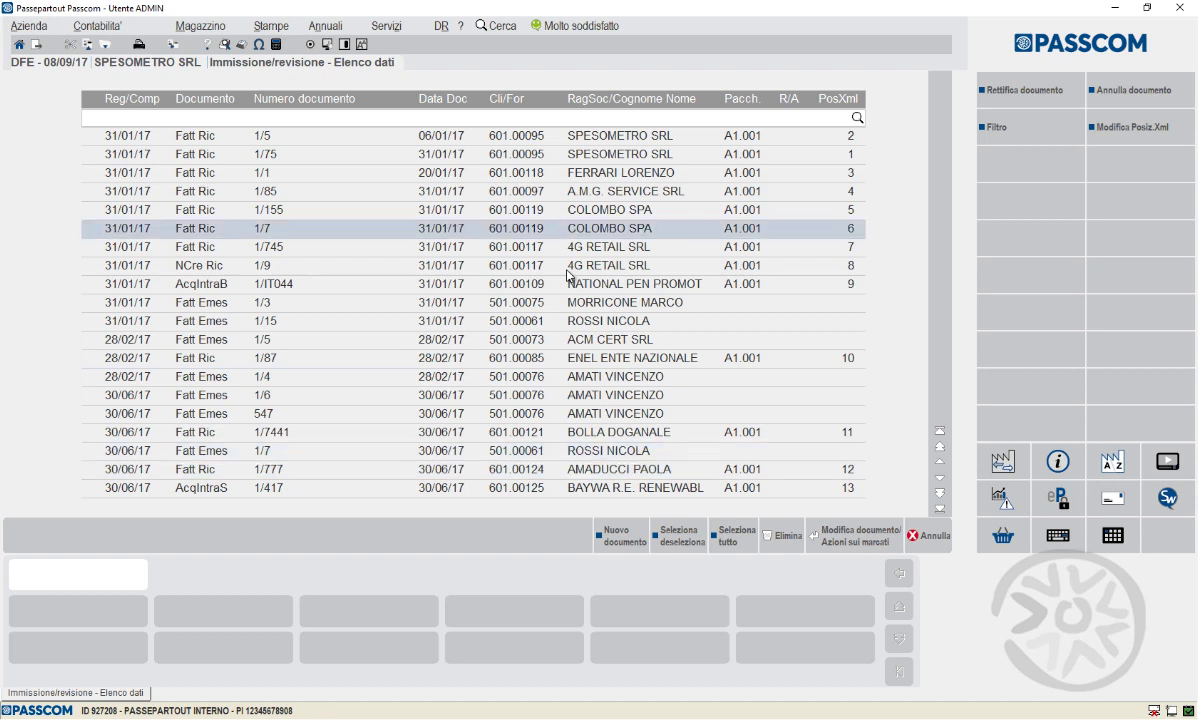
key(Return)
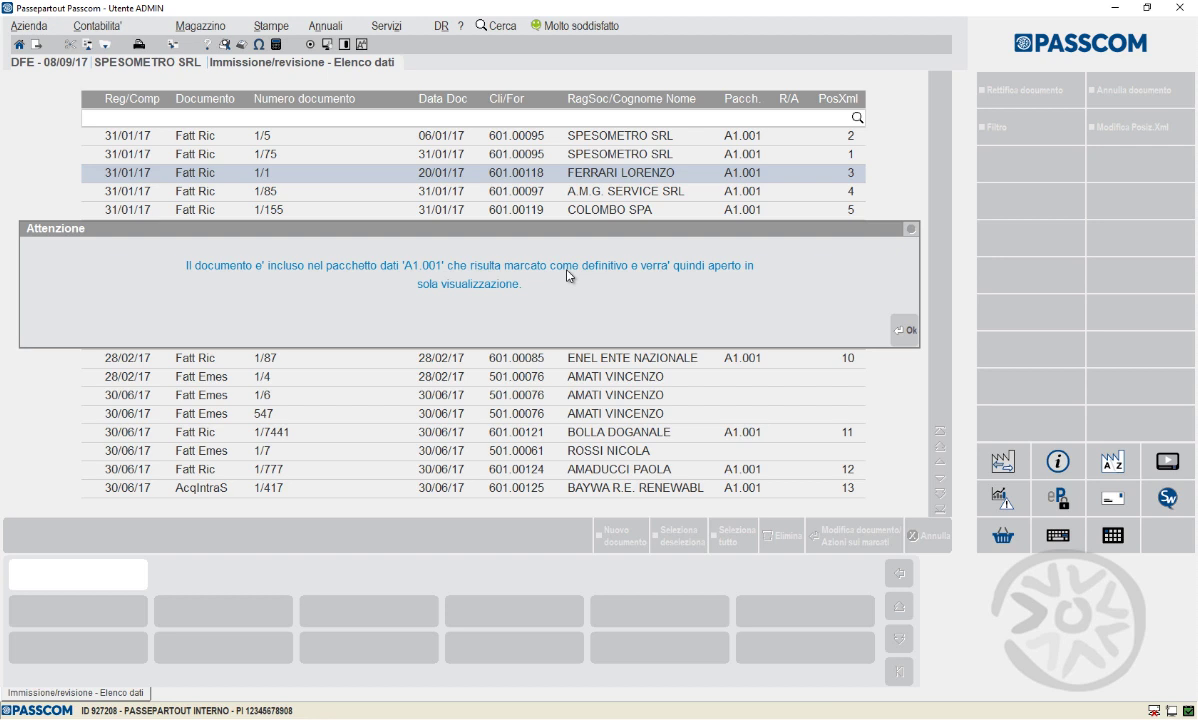
key(Return)
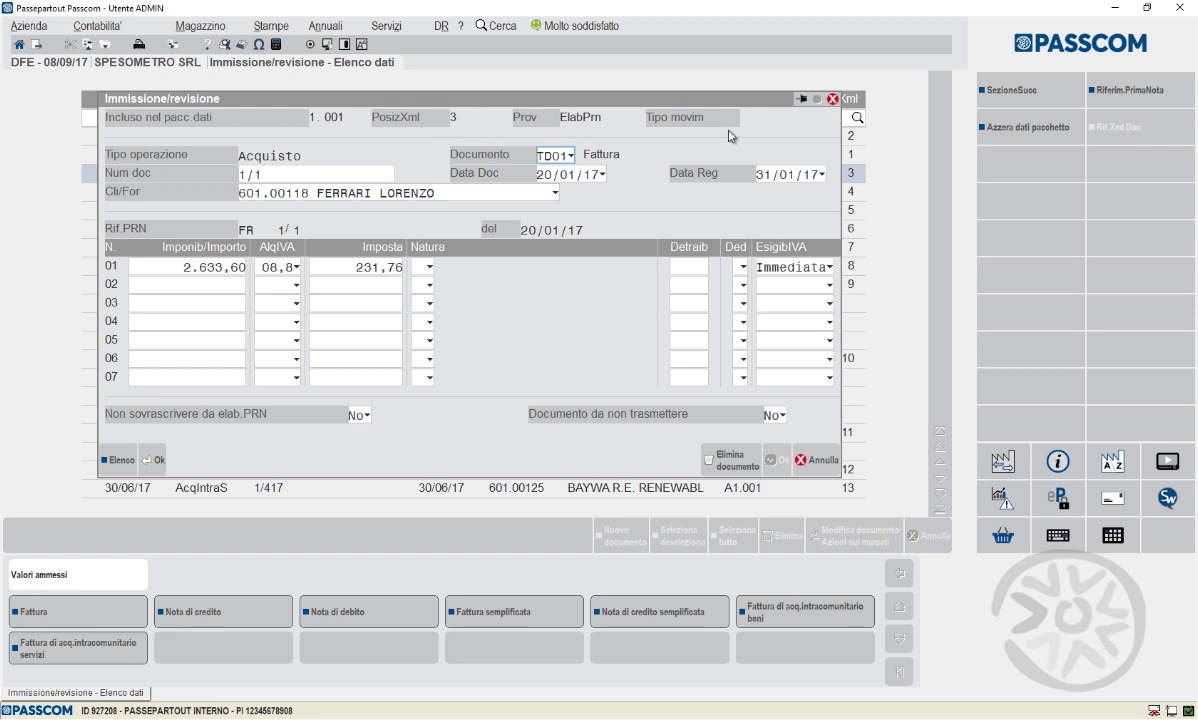
click(813, 466)
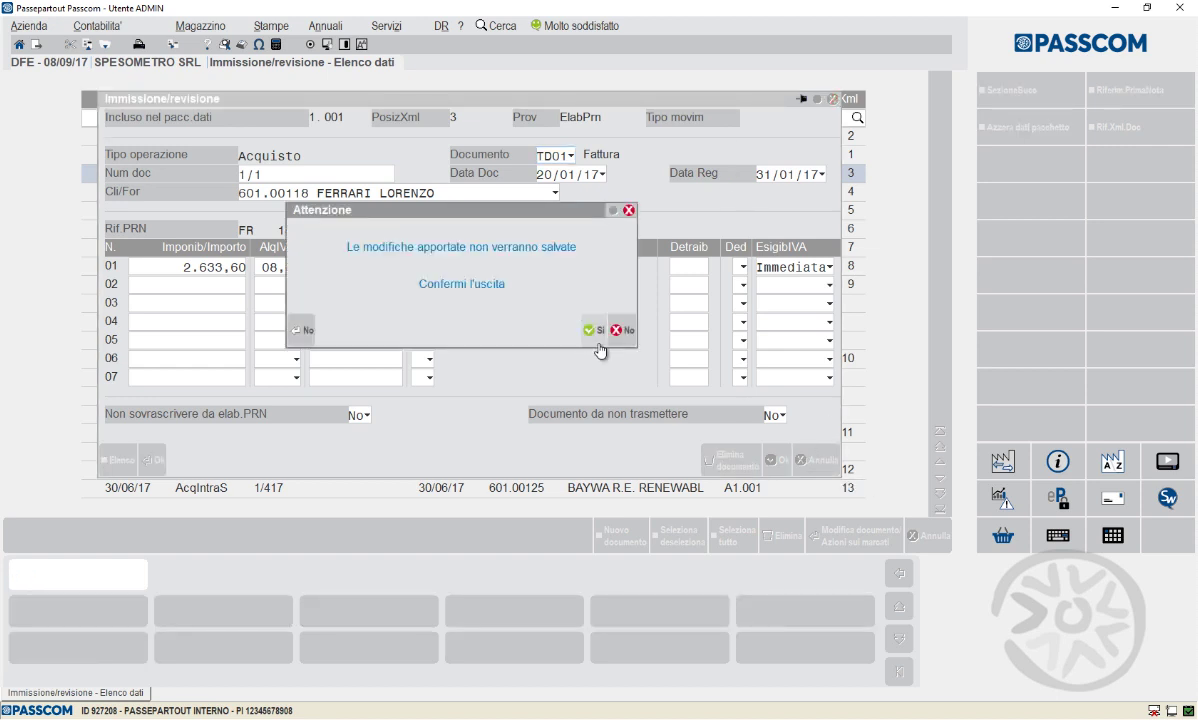
click(595, 334)
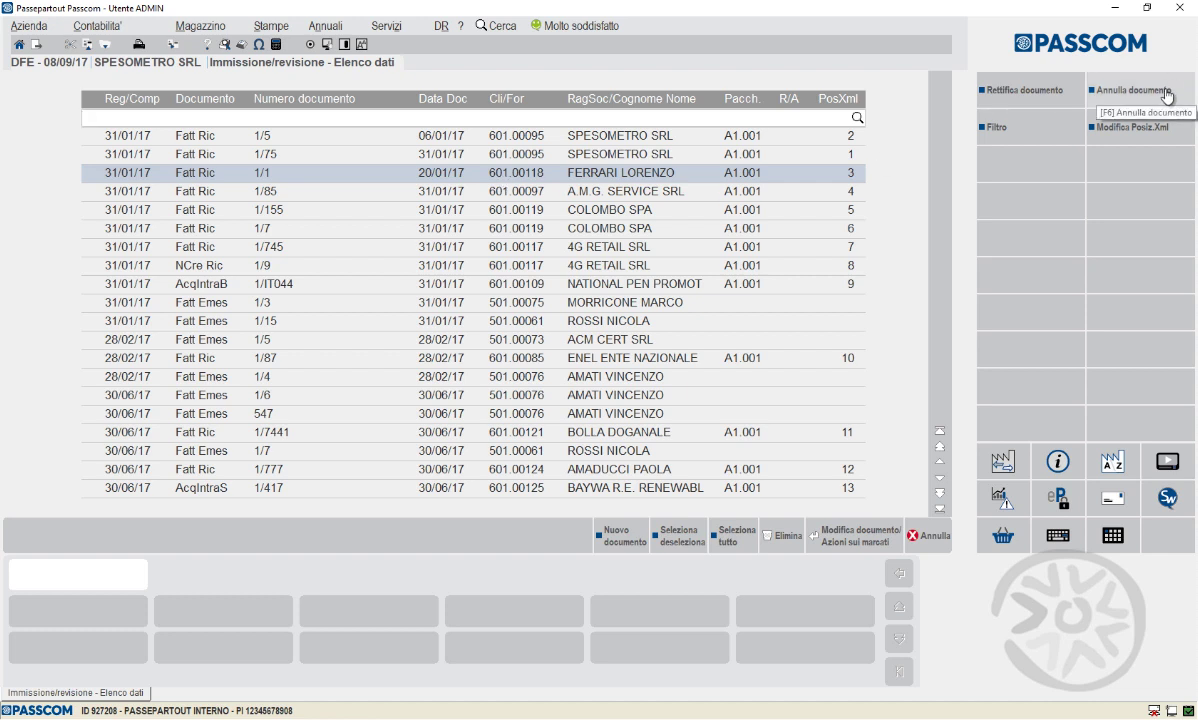
Create a rectification movement for received invoice 1/1, setting line 01's VAT rate to 10 and recalculating its tax amount
click(1017, 100)
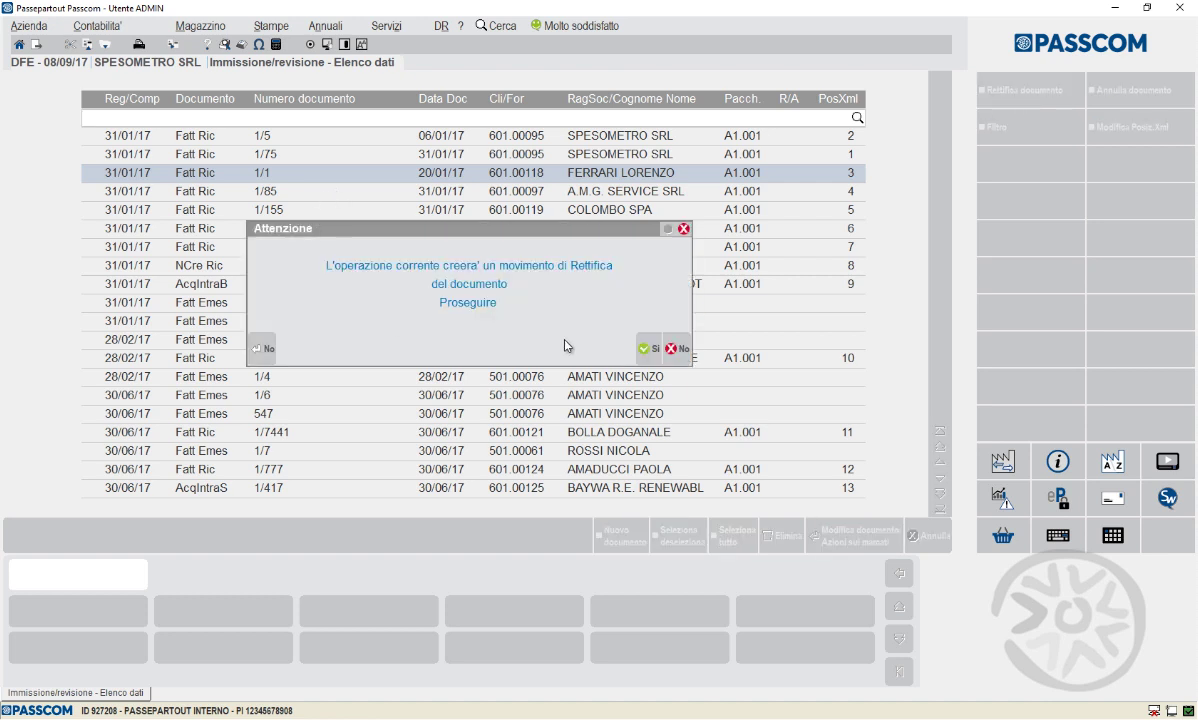
click(647, 348)
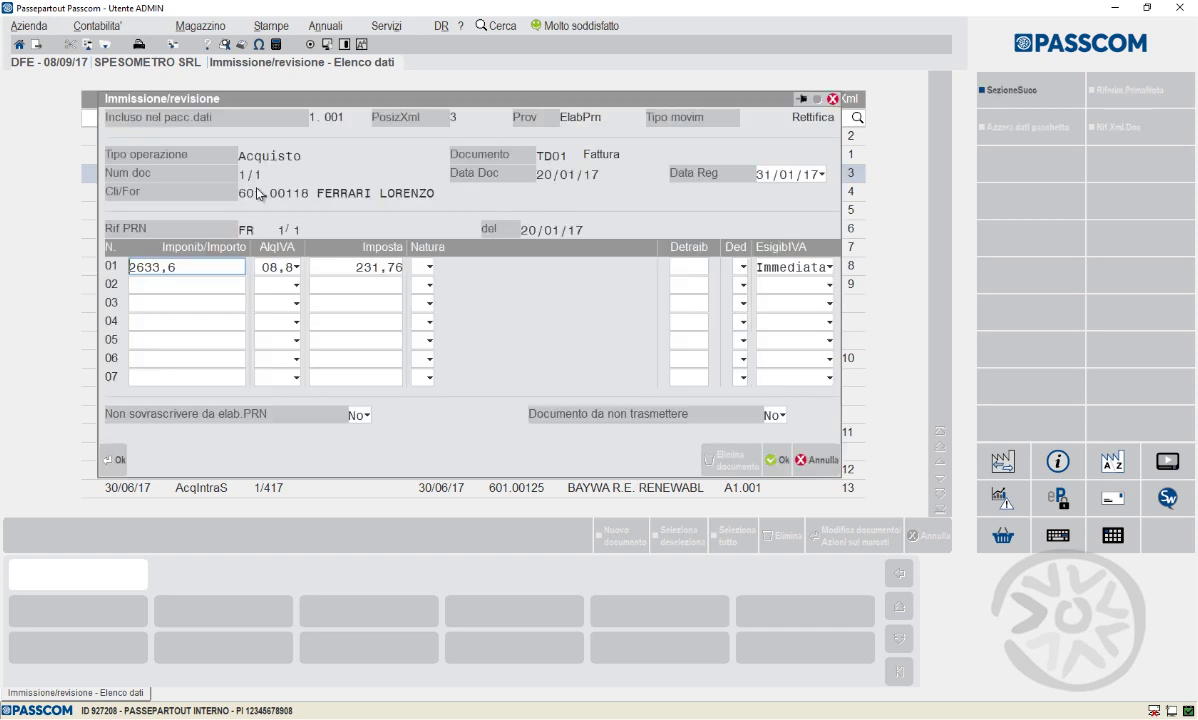
key(Return)
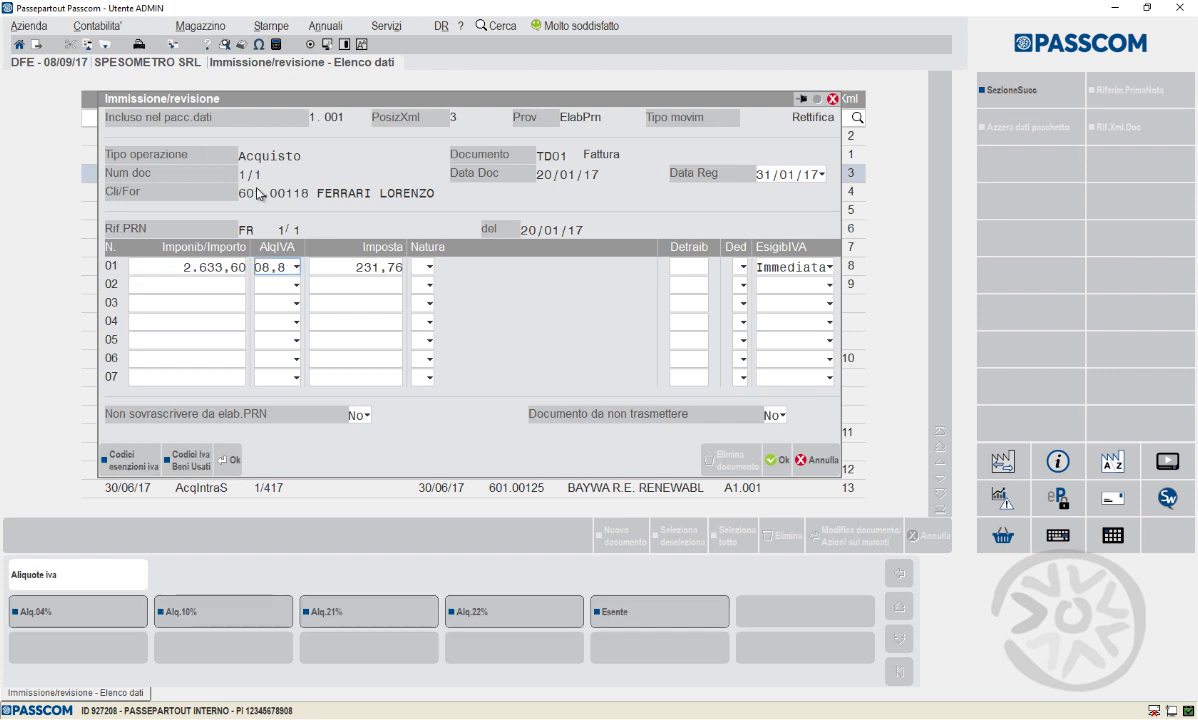
text(10)
key(Return)
key(BackSpace)
key(BackSpace)
key(BackSpace)
key(BackSpace)
key(BackSpace)
key(BackSpace)
key(BackSpace)
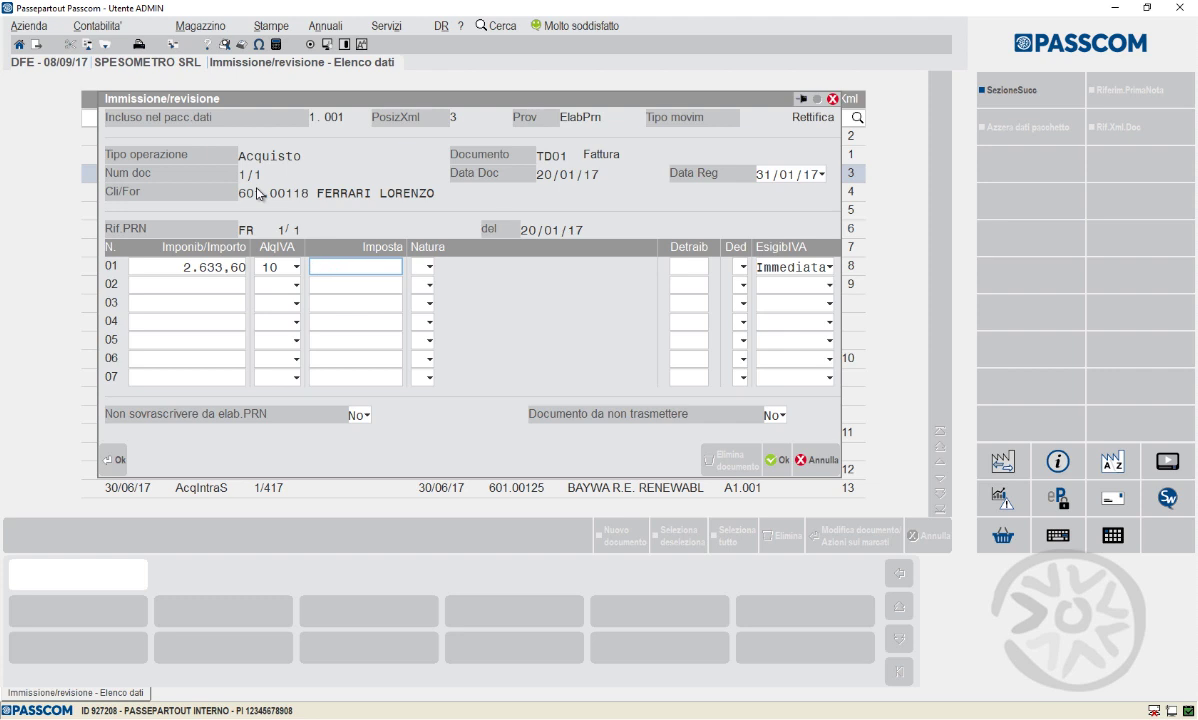
key(Return)
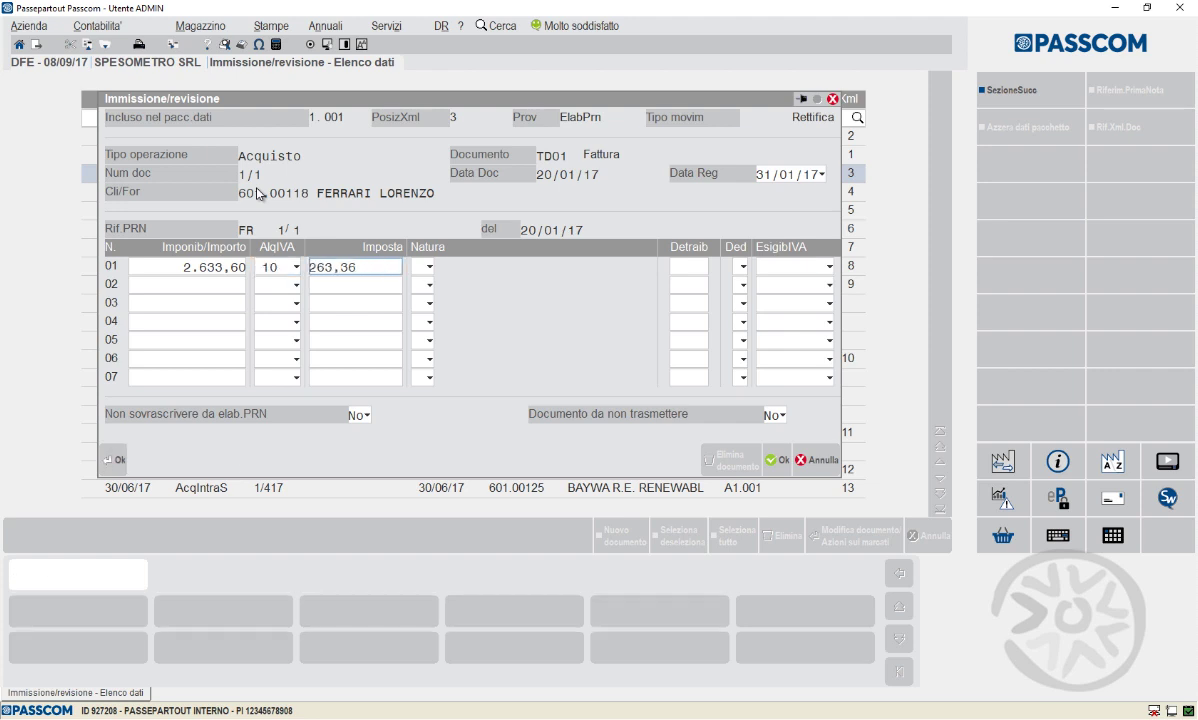
Accept the recalculated tax, set line 01's EsigibIVA to Immediata and save the rectification of invoice 1/1
key(Return)
key(Return)
key(Return)
key(Return)
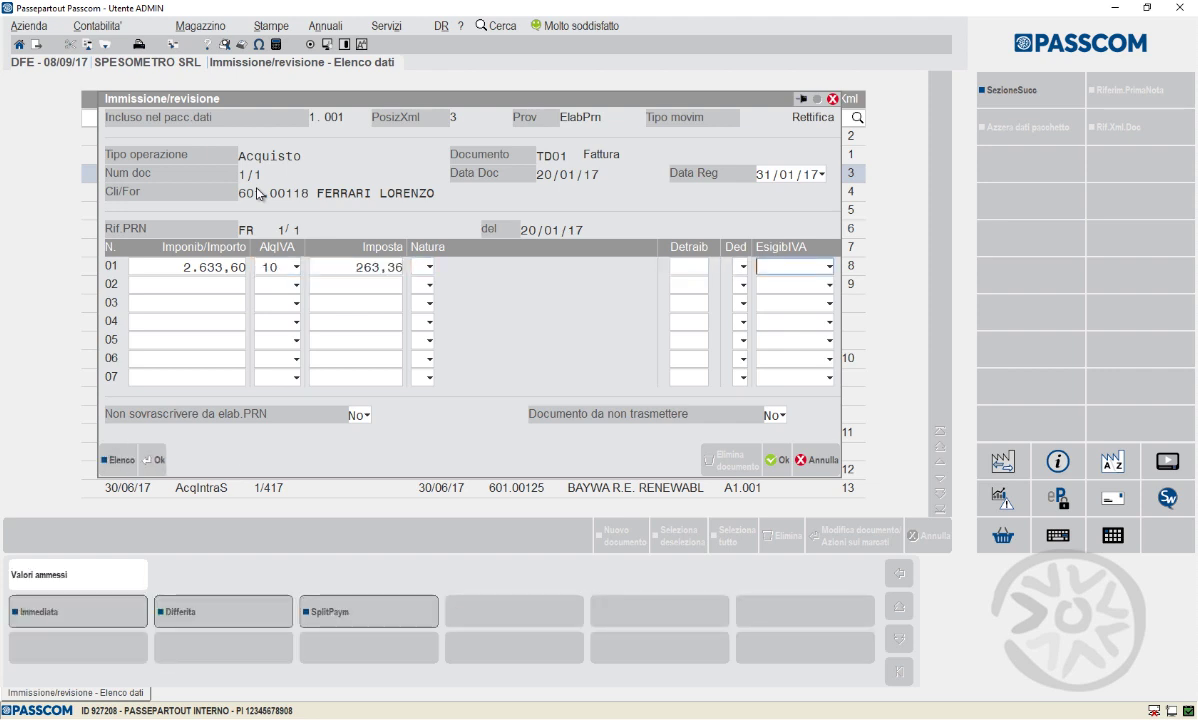
text(Immediata)
key(Return)
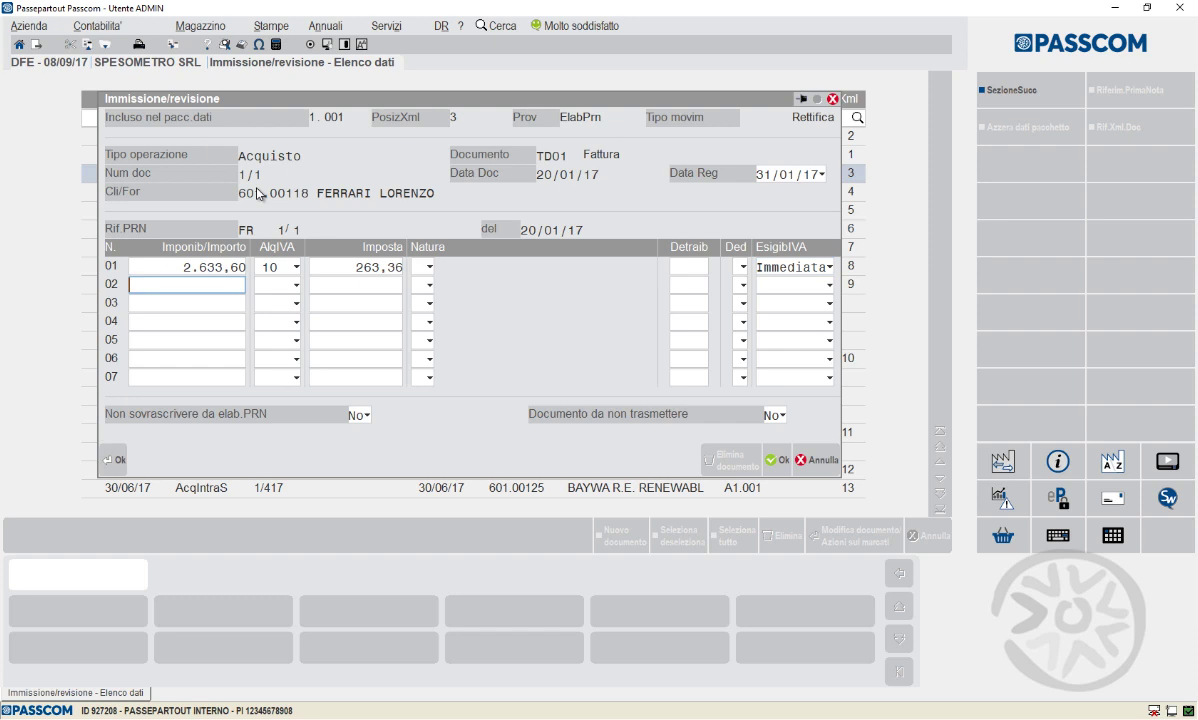
click(778, 463)
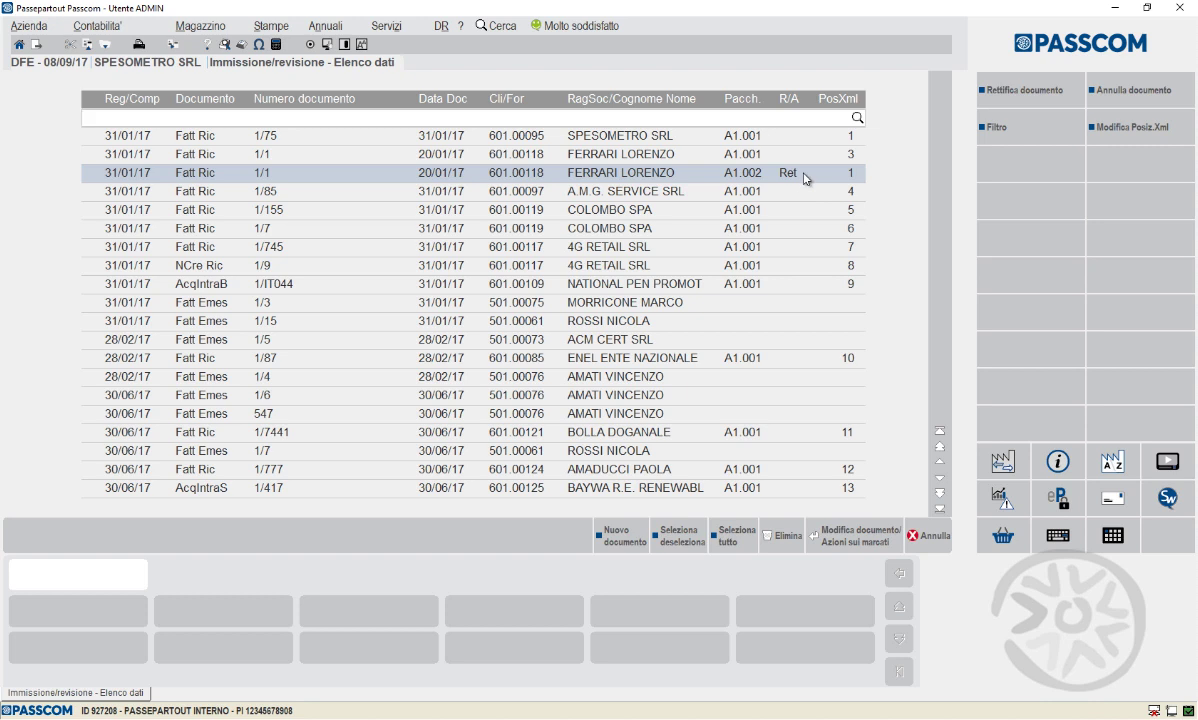
Open the data package management and create a new Semestre 1 package with operation type Vendite and sending type Ordinario
key(alt+s)
key(Down)
key(Down)
key(Return)
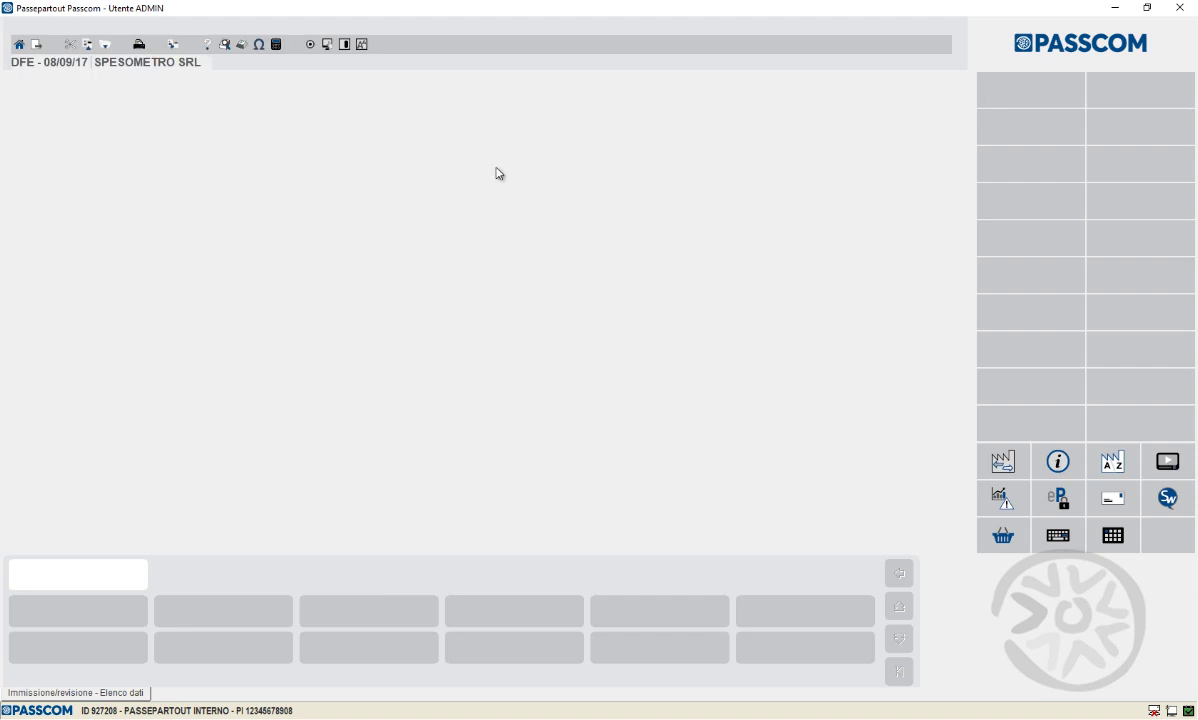
click(336, 158)
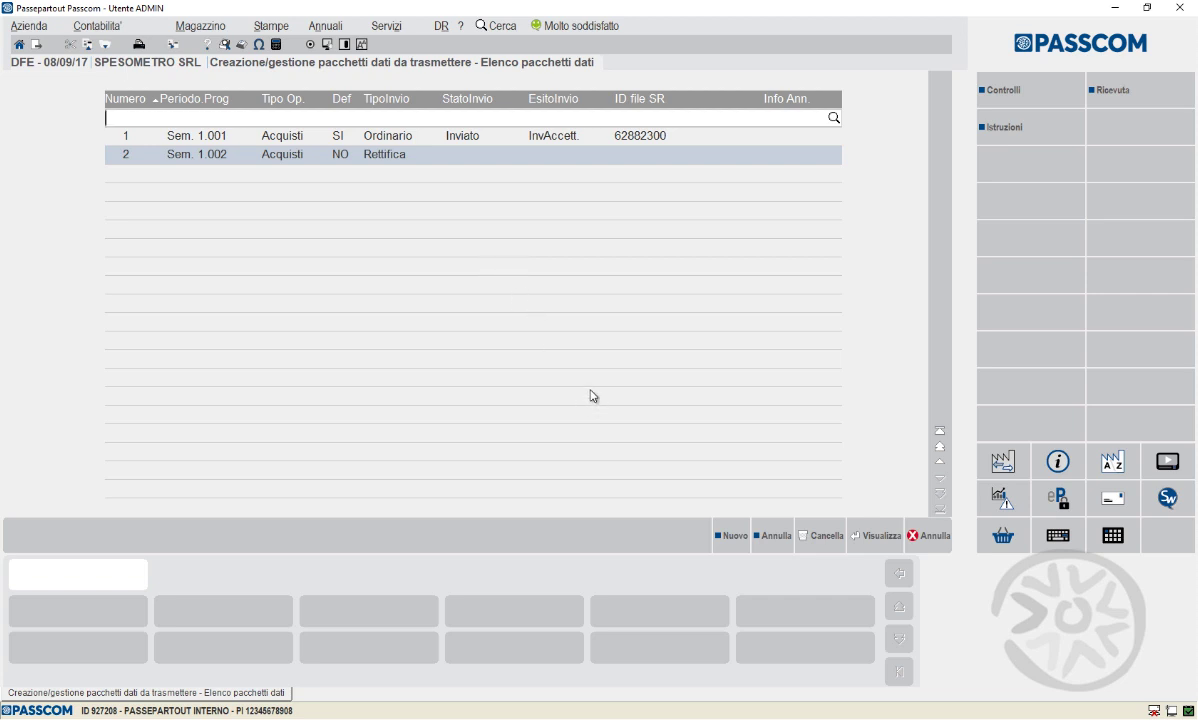
click(729, 545)
click(468, 288)
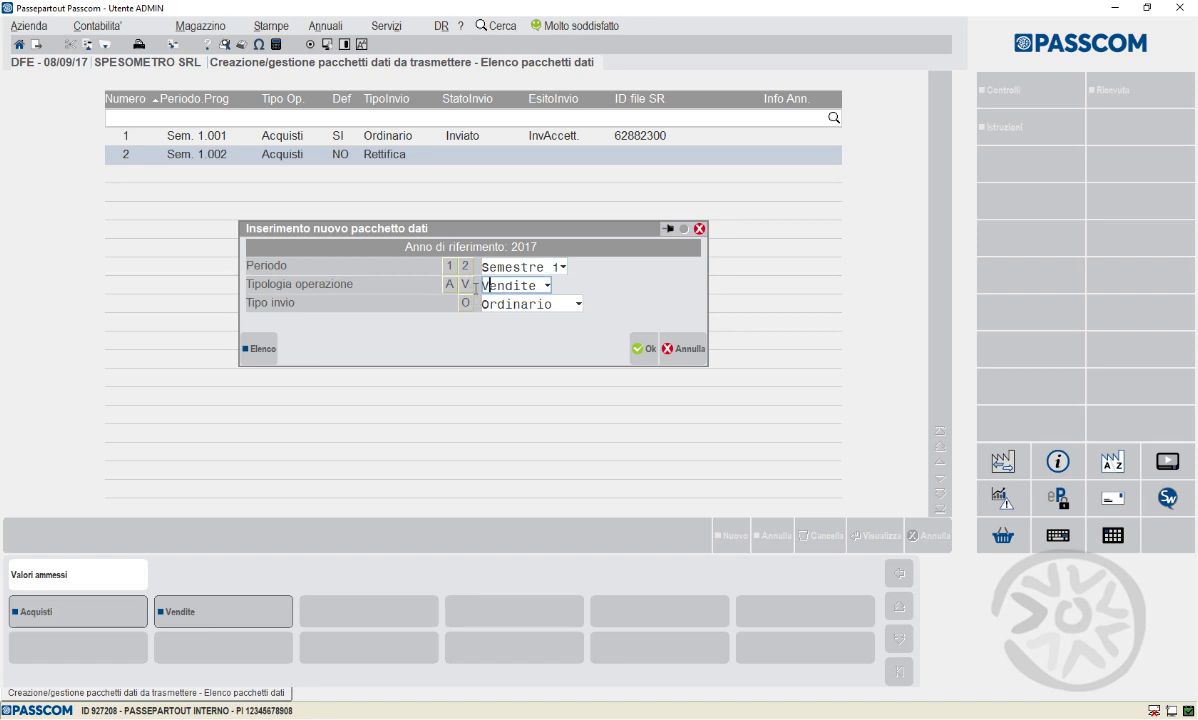
click(634, 352)
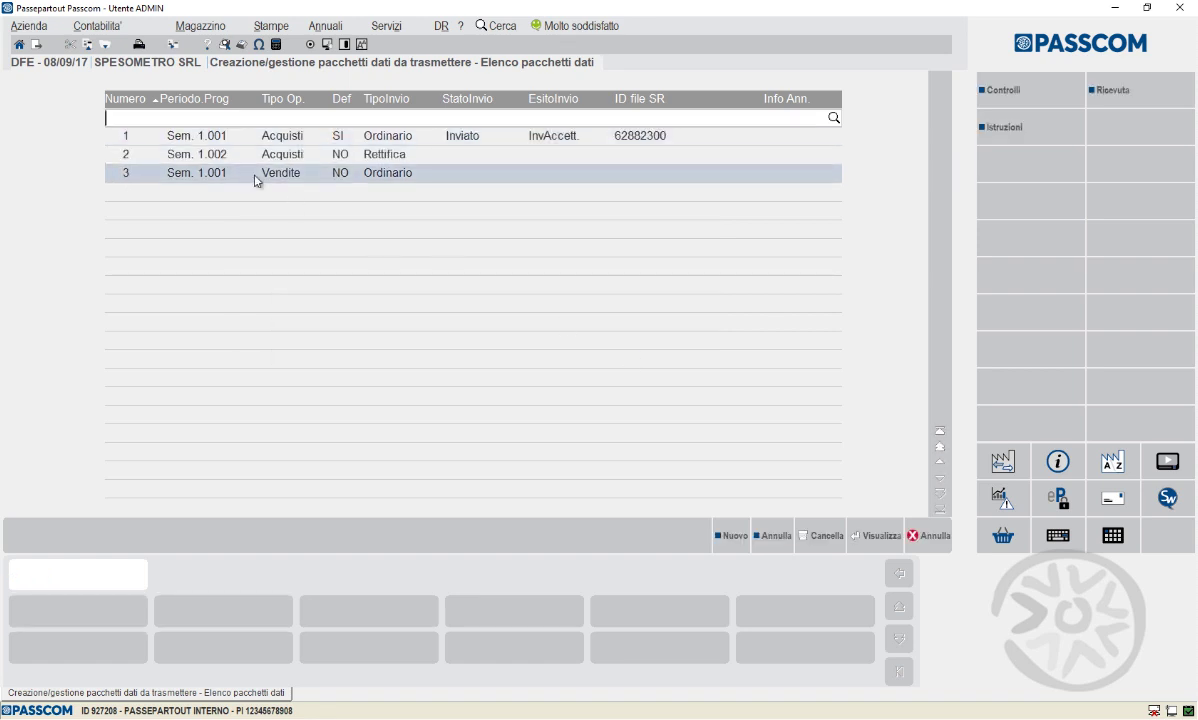
Make the Vendite package's data definitive, assign intermediary code 1 with commitment date 08/09/17, and save it
double_click(257, 179)
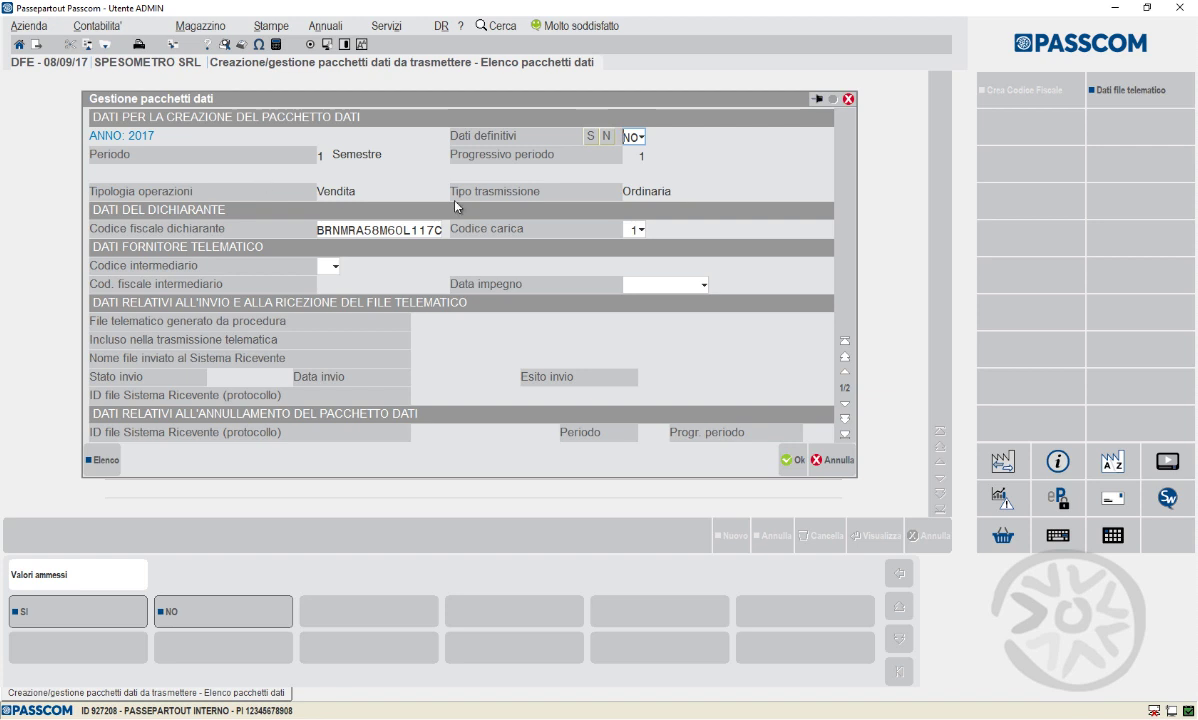
click(589, 136)
key(Return)
key(Return)
key(Return)
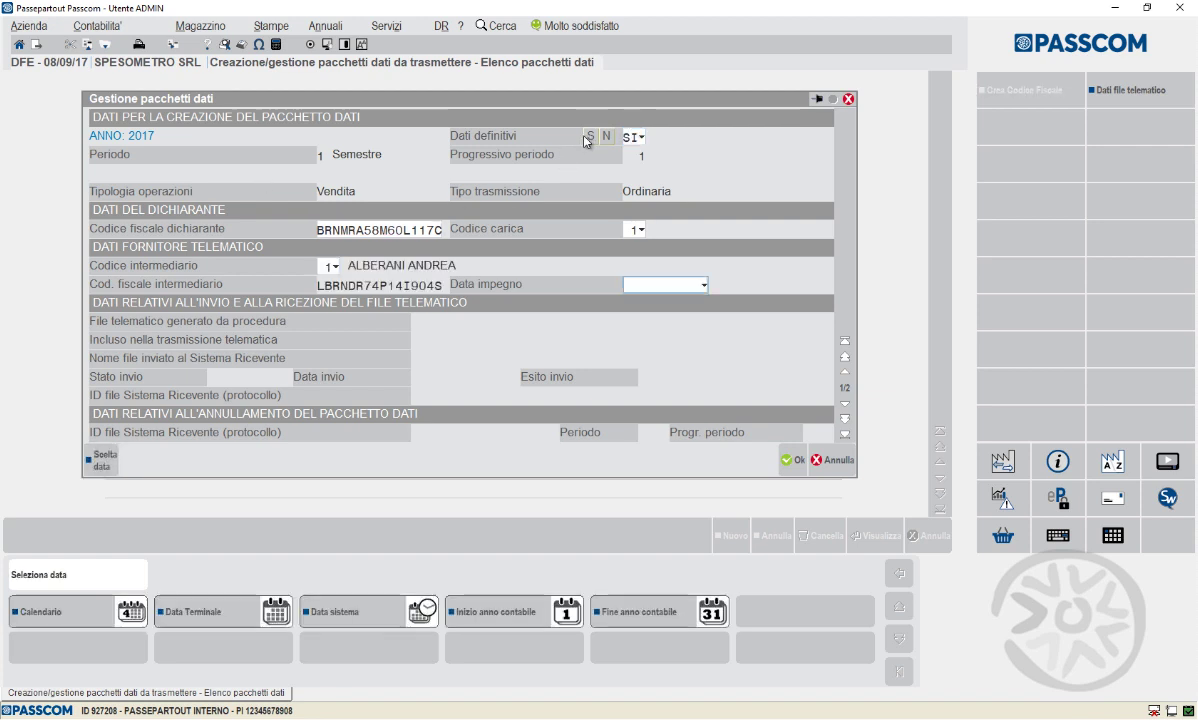
text(08/09/2017)
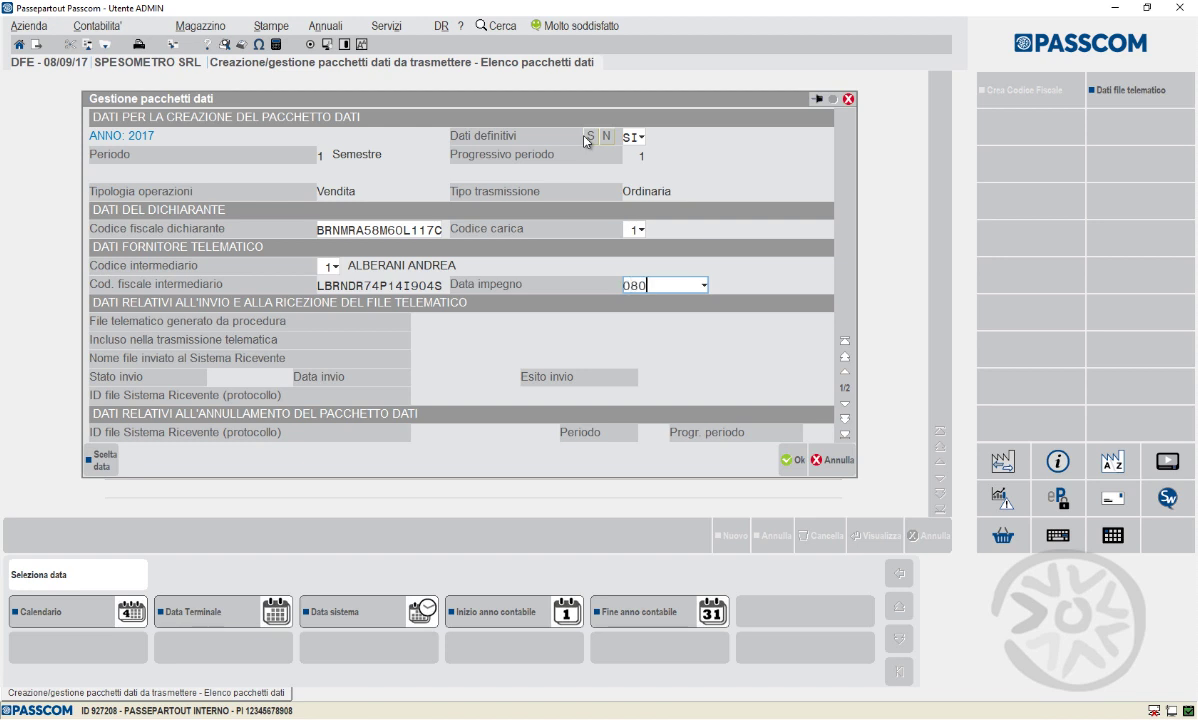
key(Return)
key(F10)
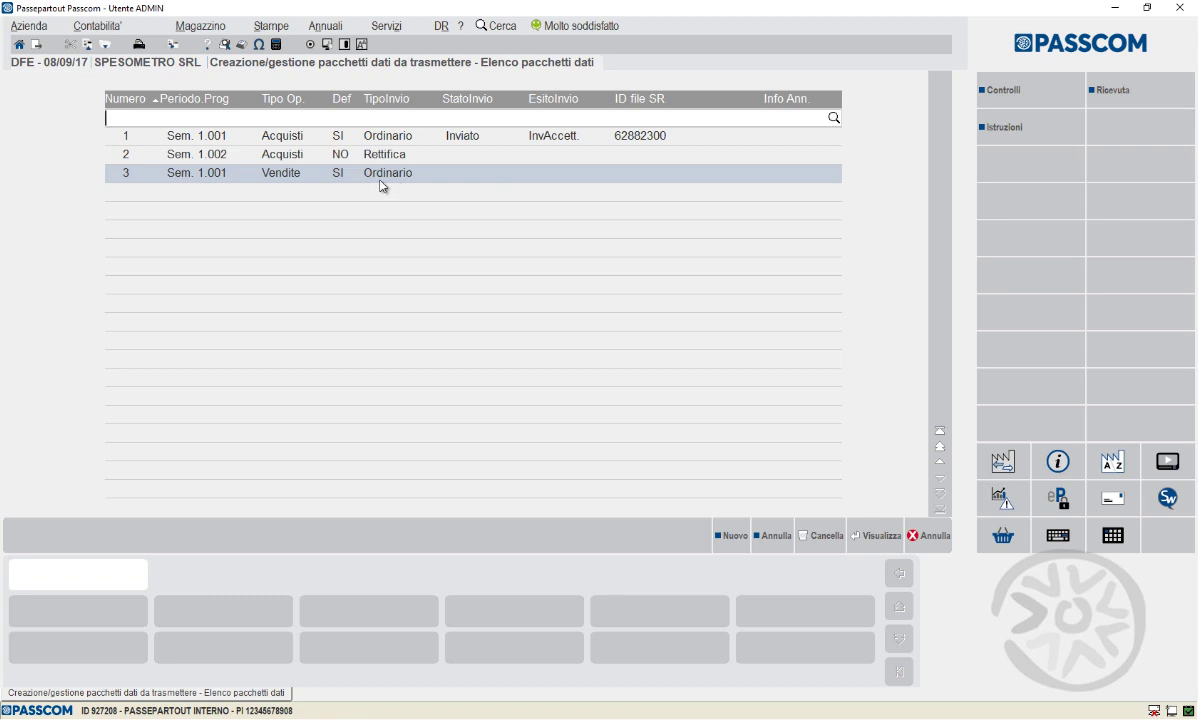
Run the controls on the Vendite package, put away the check report and decline viewing the telematic file contents
click(989, 106)
key(Return)
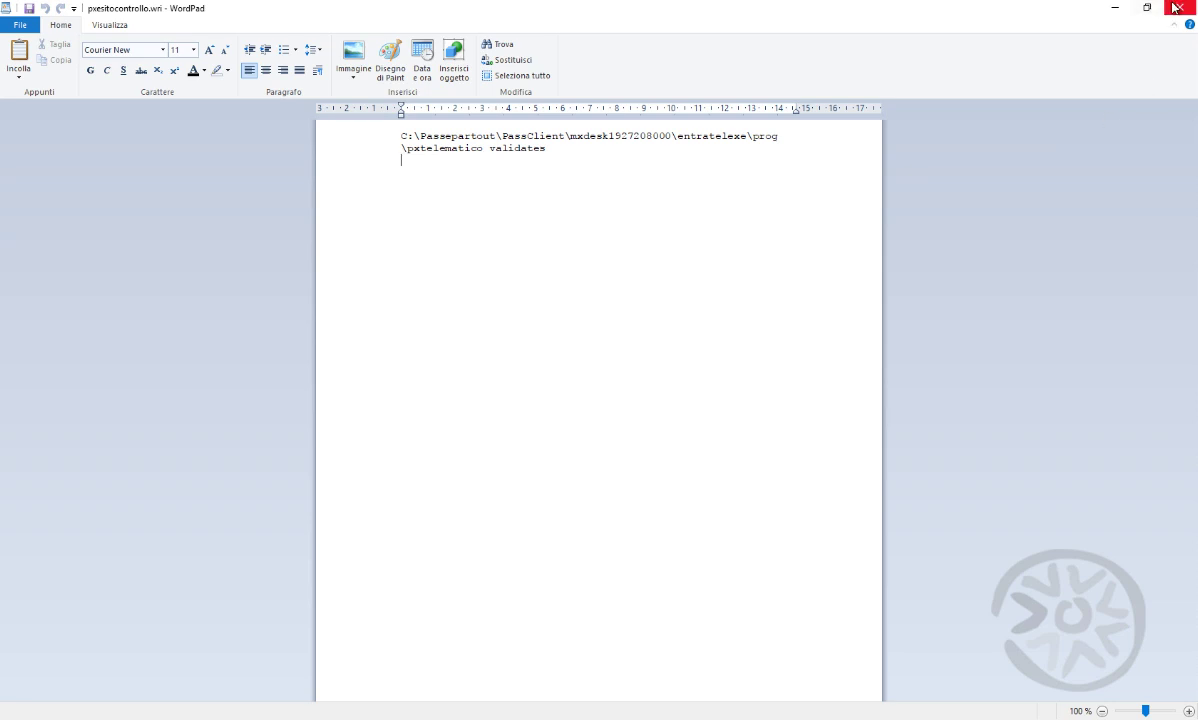
click(1125, 10)
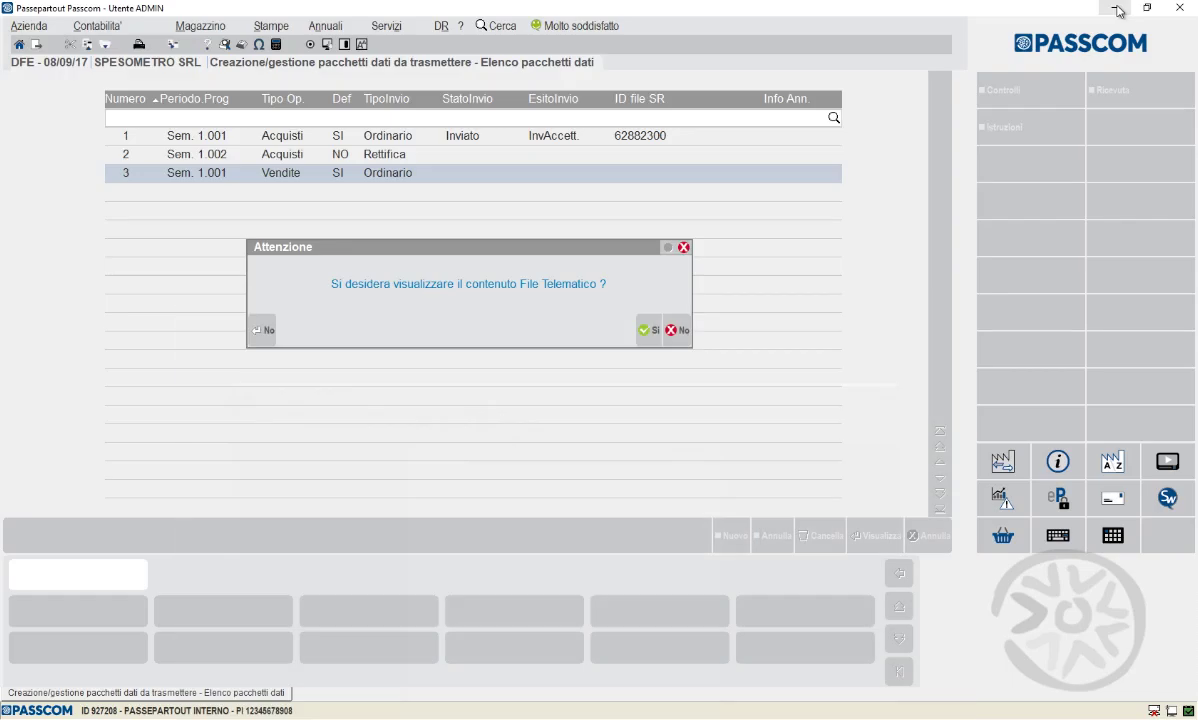
click(683, 340)
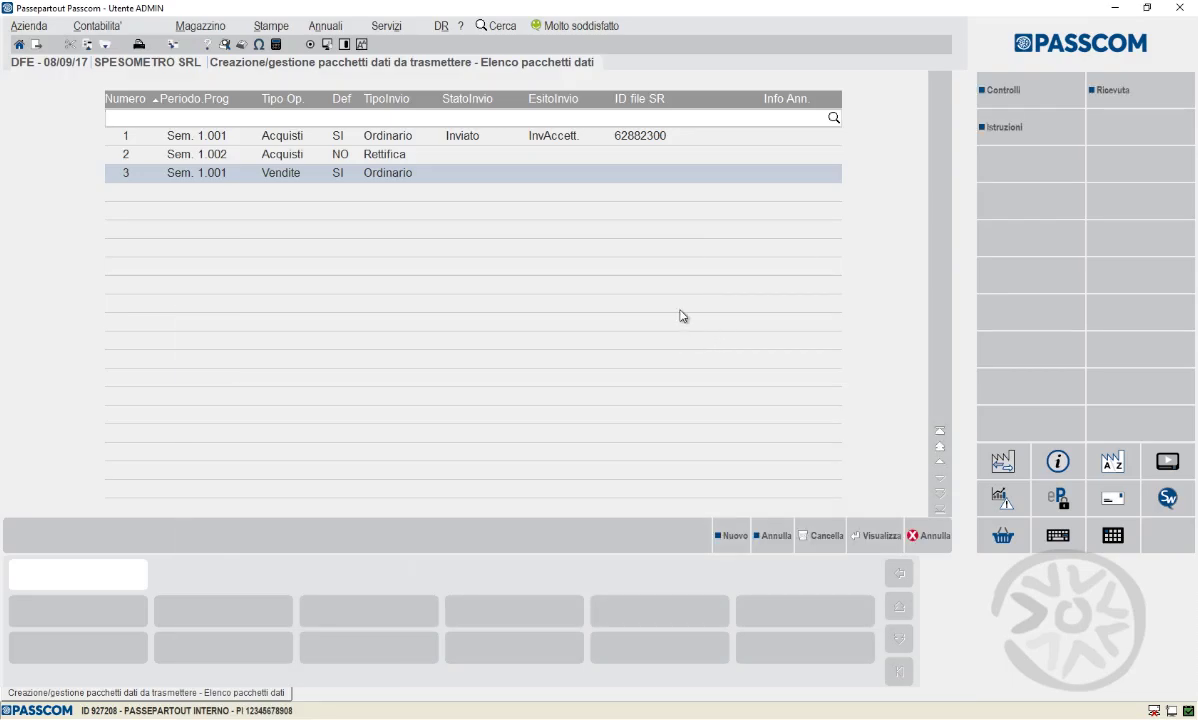
Open Invio telematico for the invoice data communication with intermediary 1, period 1 and year 2017
key(Escape)
key(Down)
key(Down)
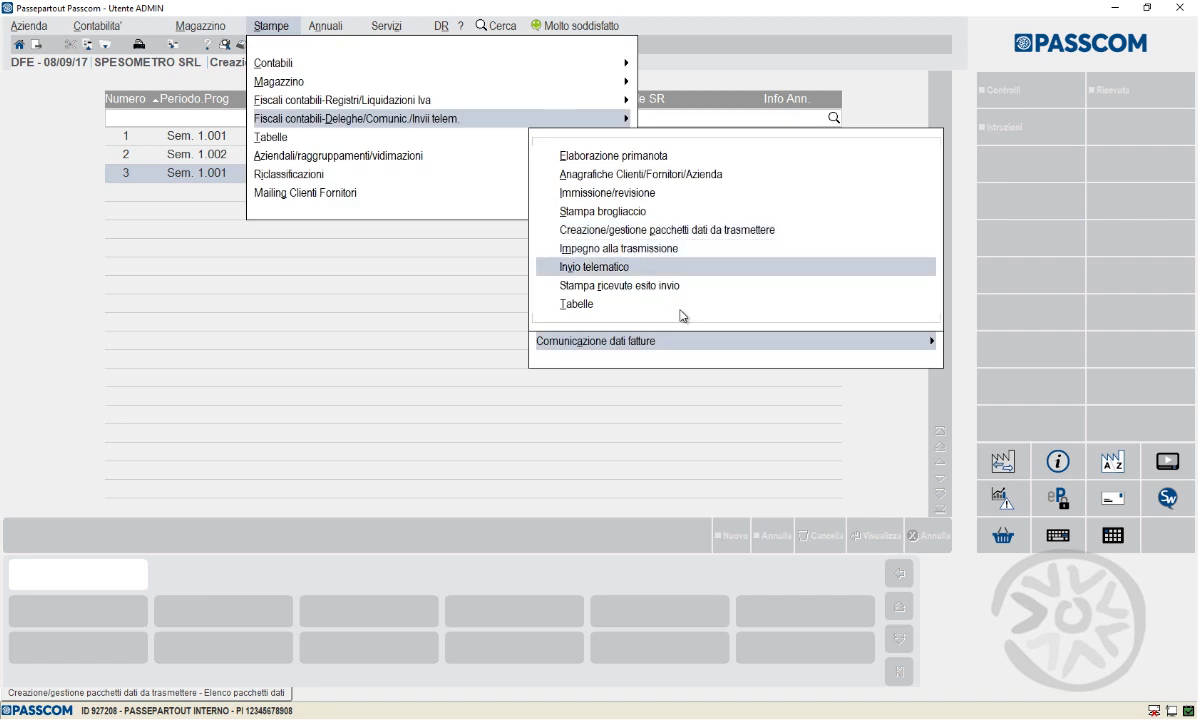
key(Return)
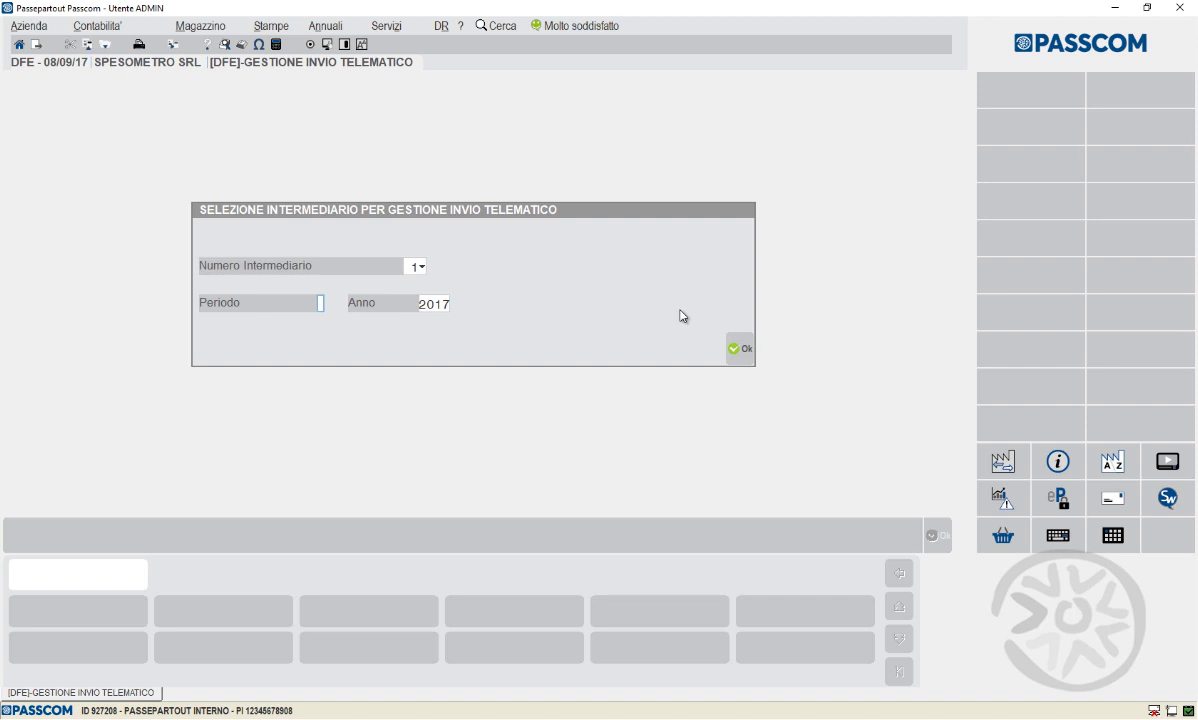
text(1)
key(Return)
key(F10)
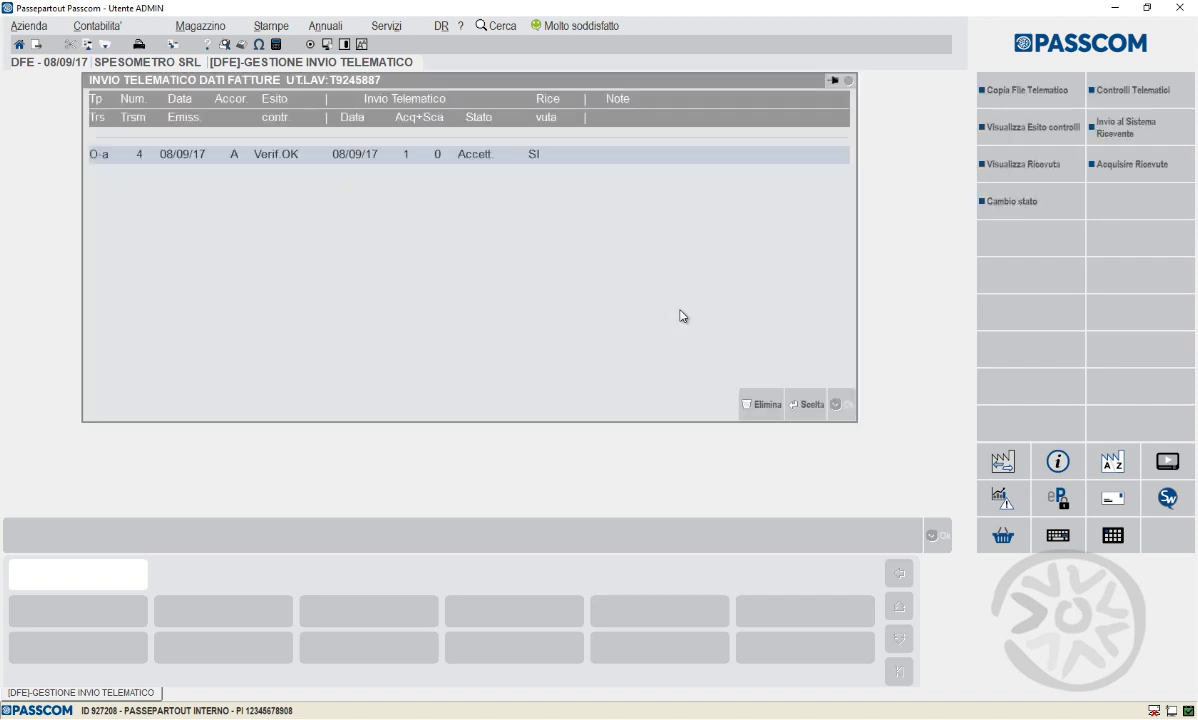
Set up new transmission 5 issued 08/09/17 as an ordinary sending of sales documents
key(Down)
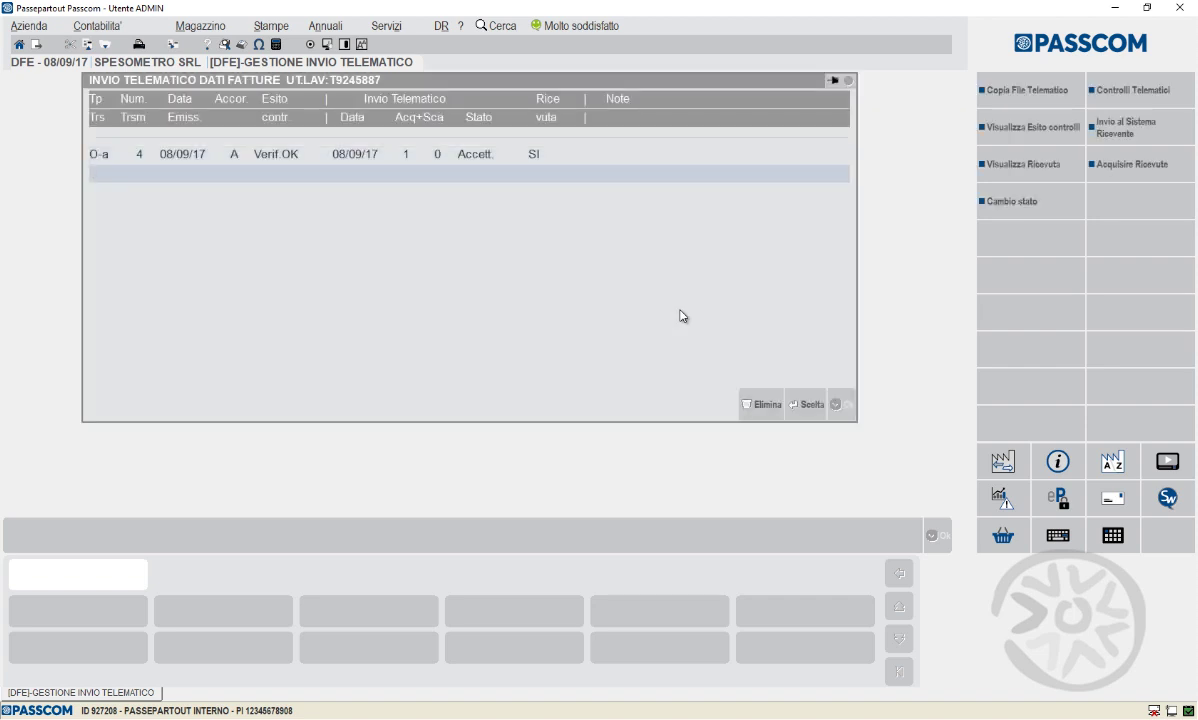
key(Return)
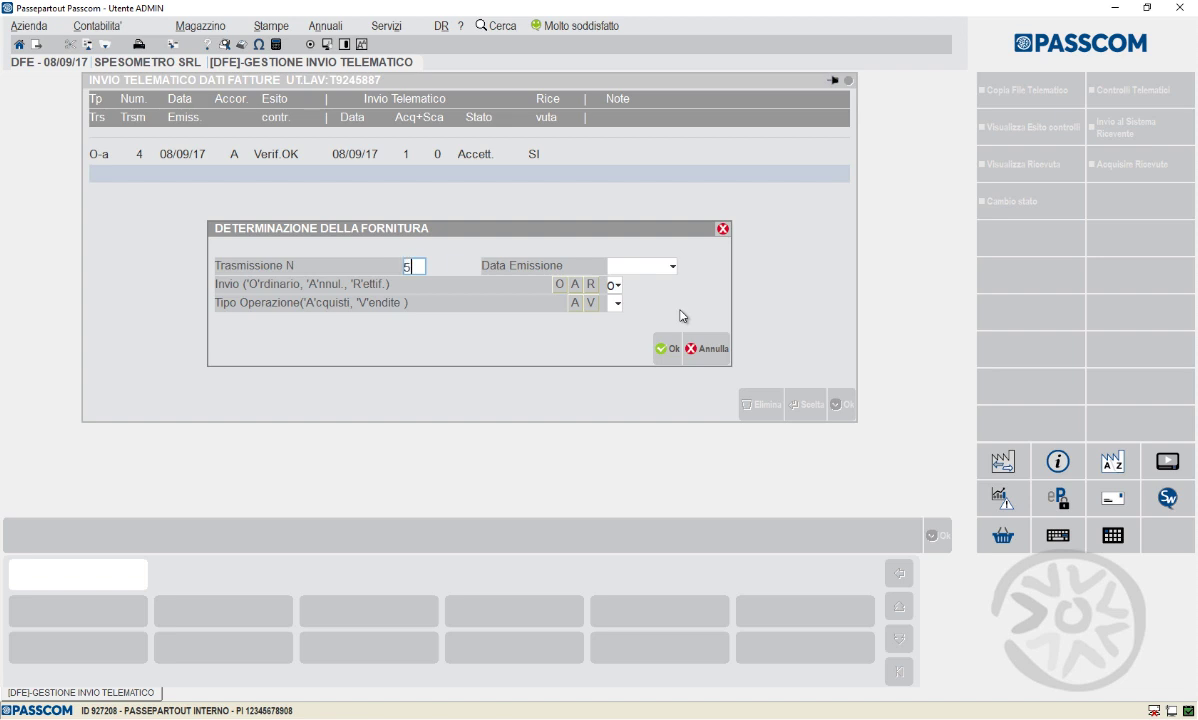
text(5)
key(Return)
text(080917)
key(Return)
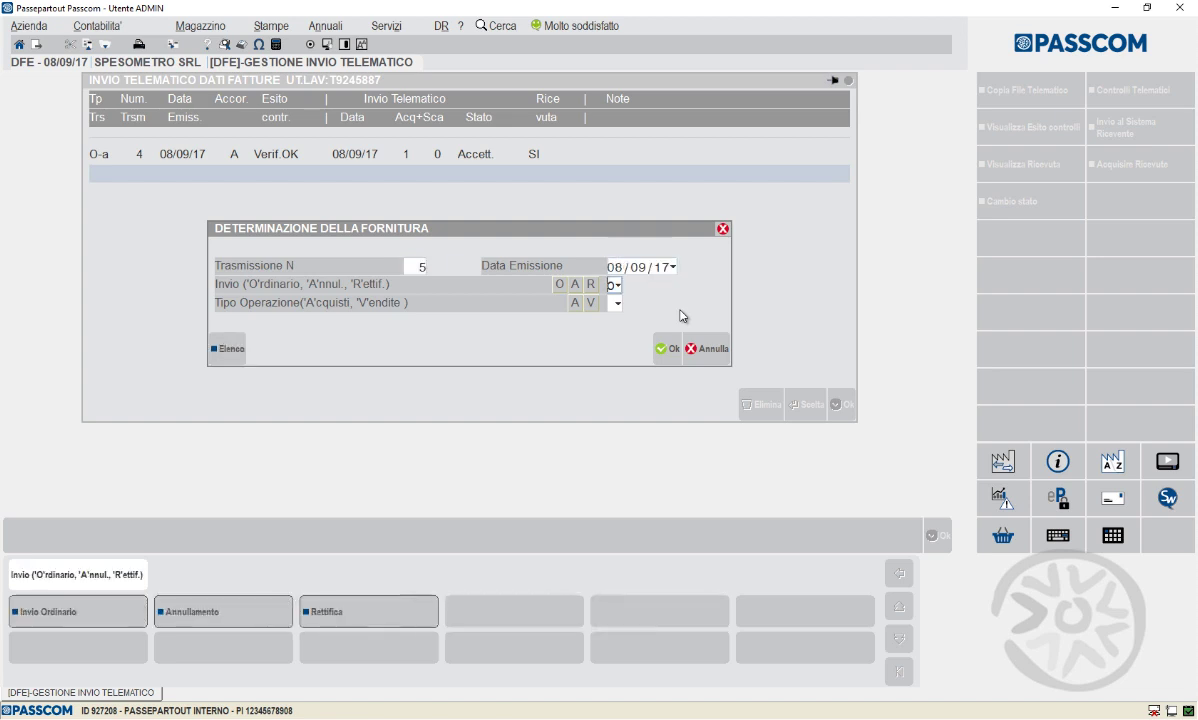
key(Return)
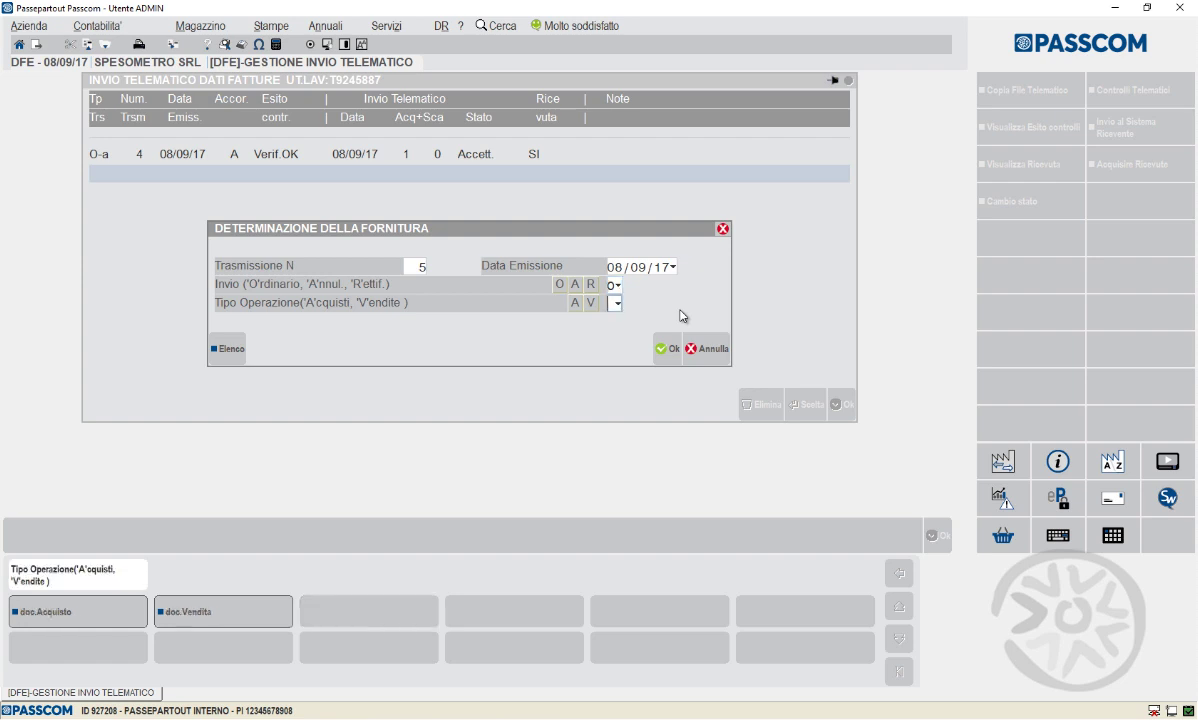
key(Return)
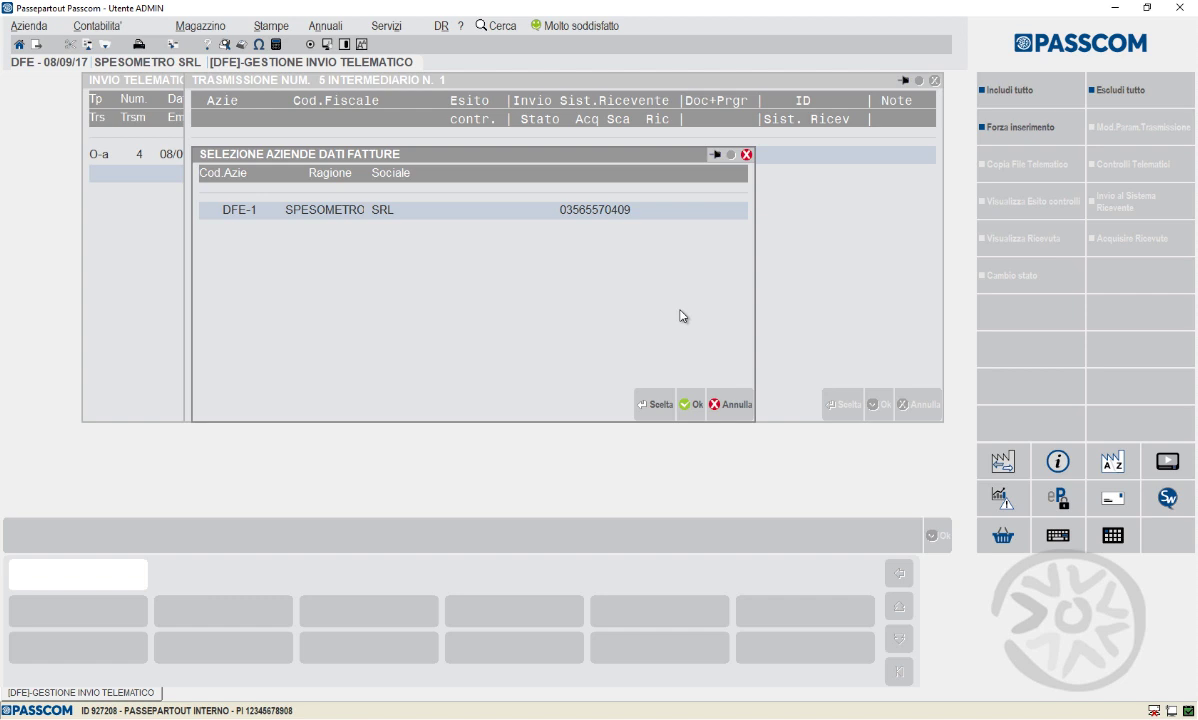
Include company DFE-1 in transmission 5, generate its telematic file and close the creation messages
key(F10)
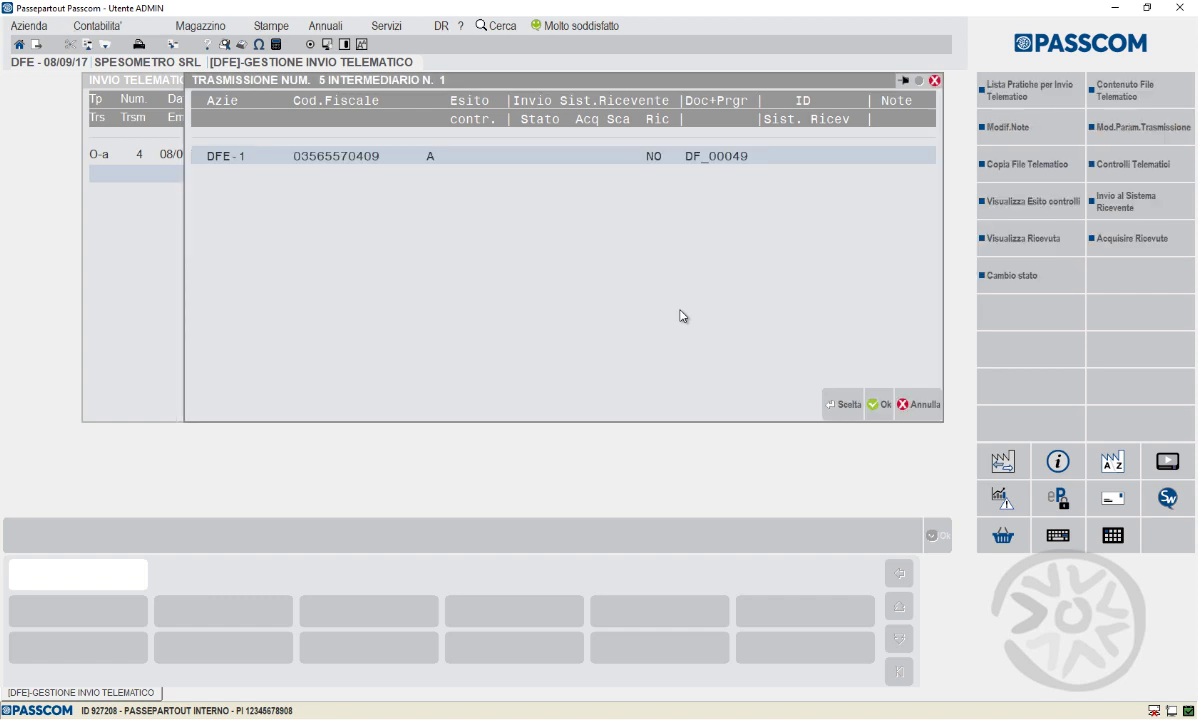
key(F10)
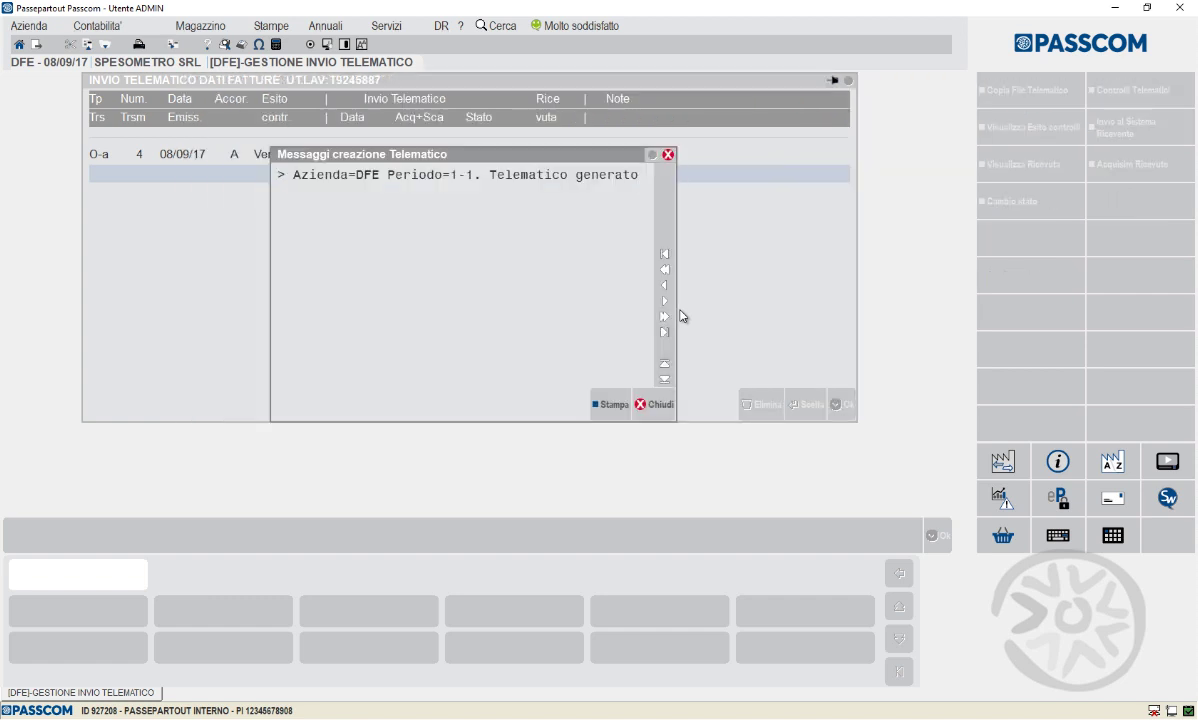
key(Escape)
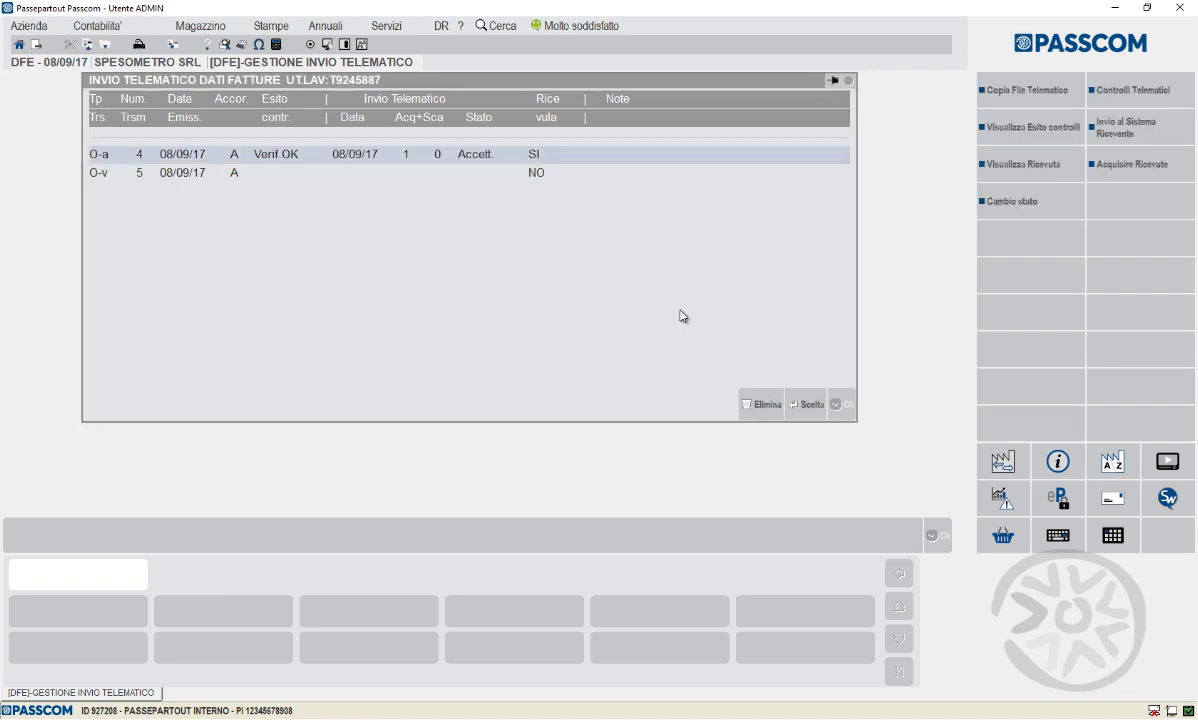
Send transmission 5 to the Agenzia delle Entrate receiving system, close the sending messages and select its entry
key(Down)
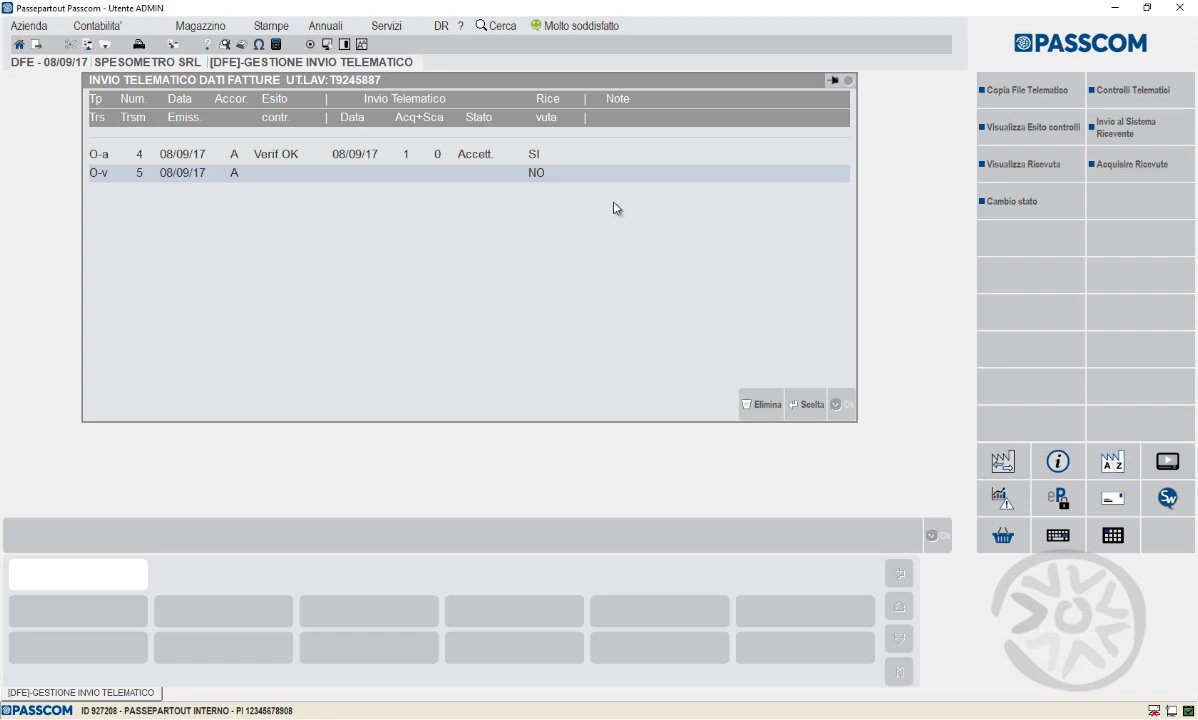
click(1135, 138)
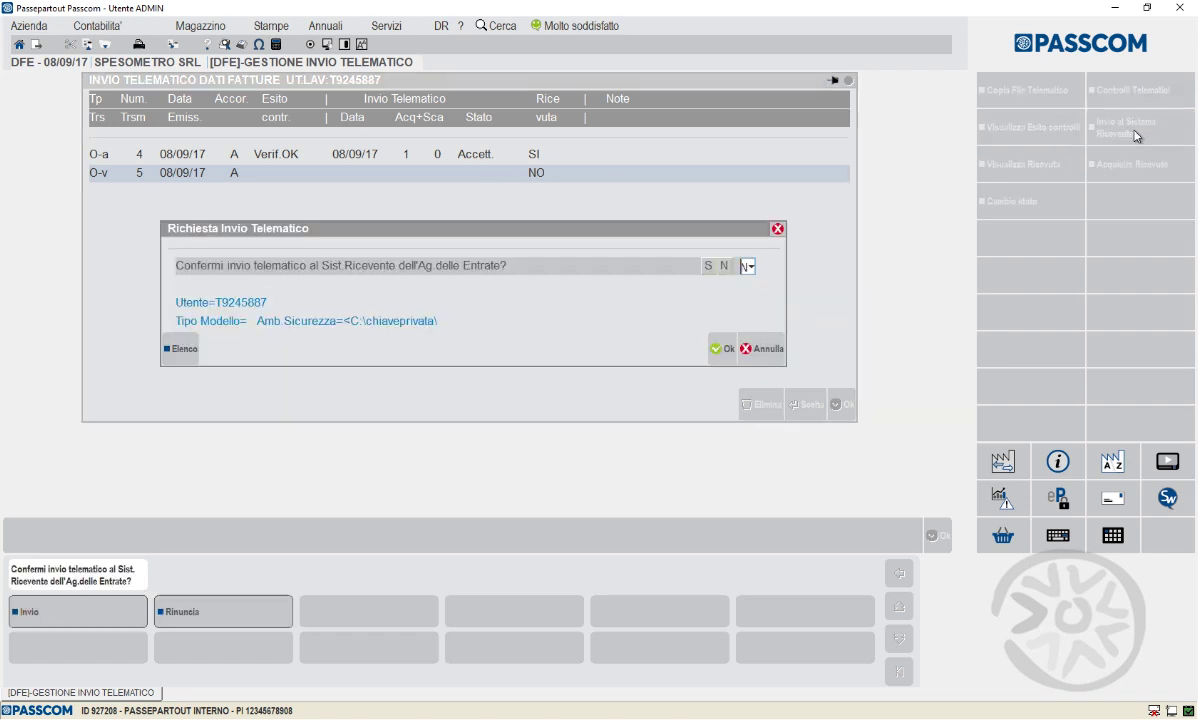
key(Return)
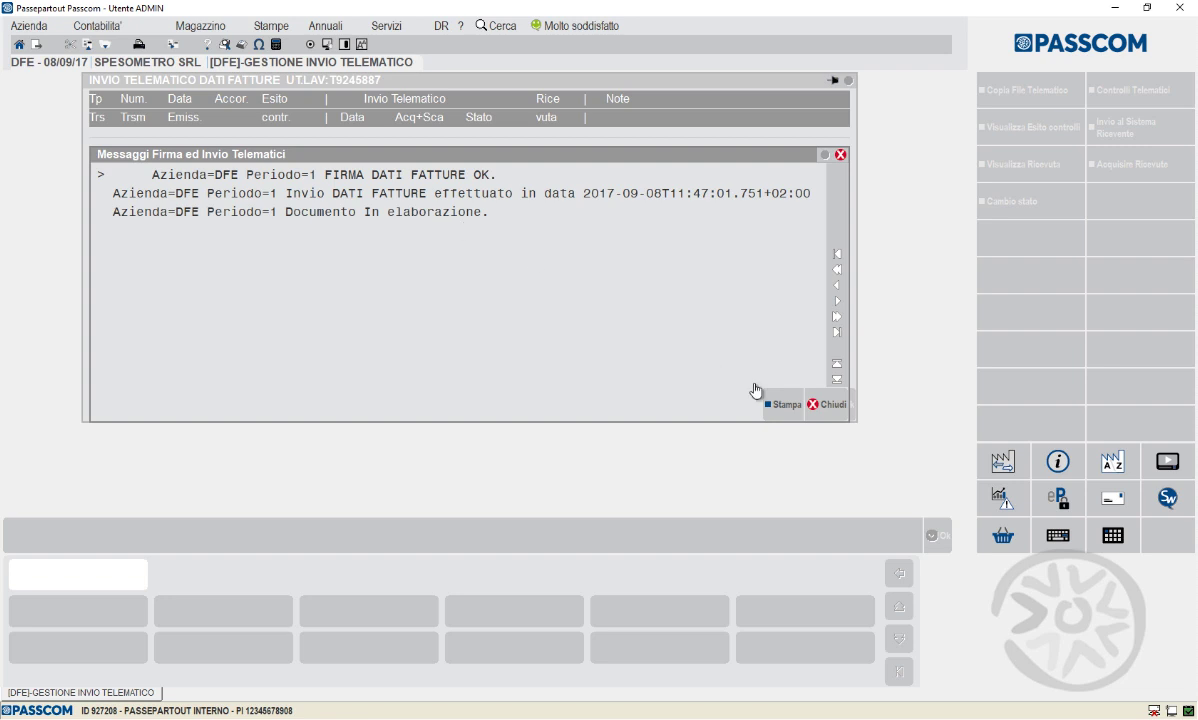
click(822, 405)
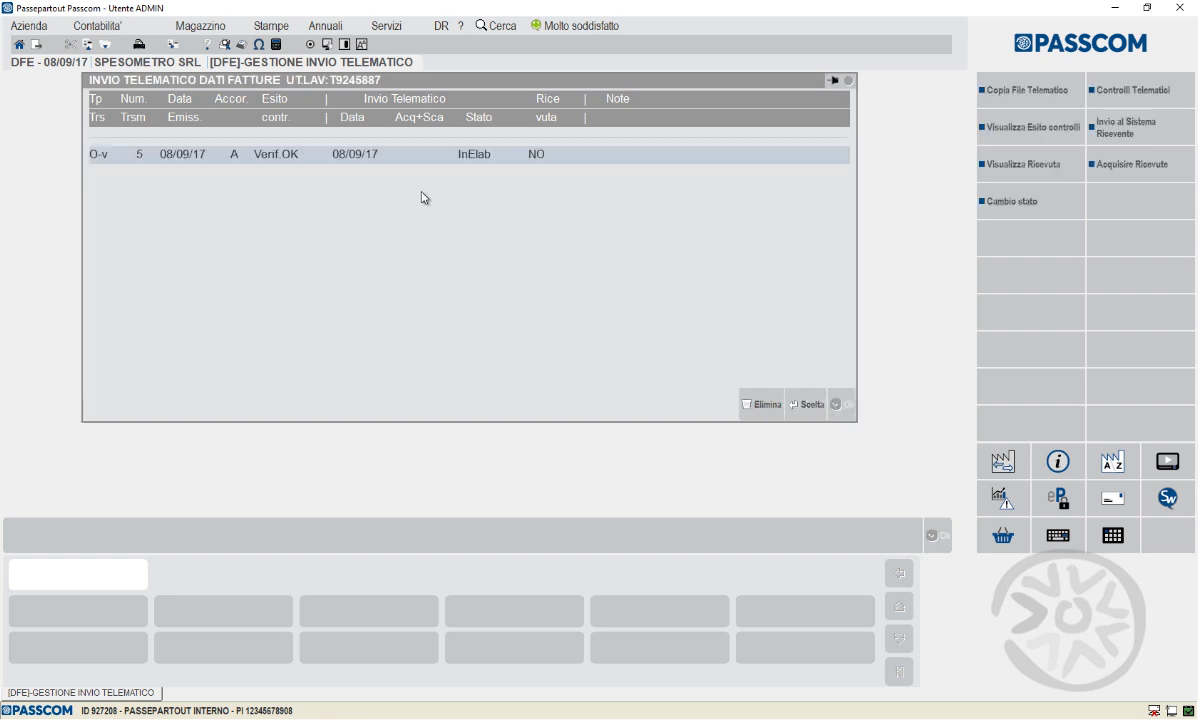
click(364, 176)
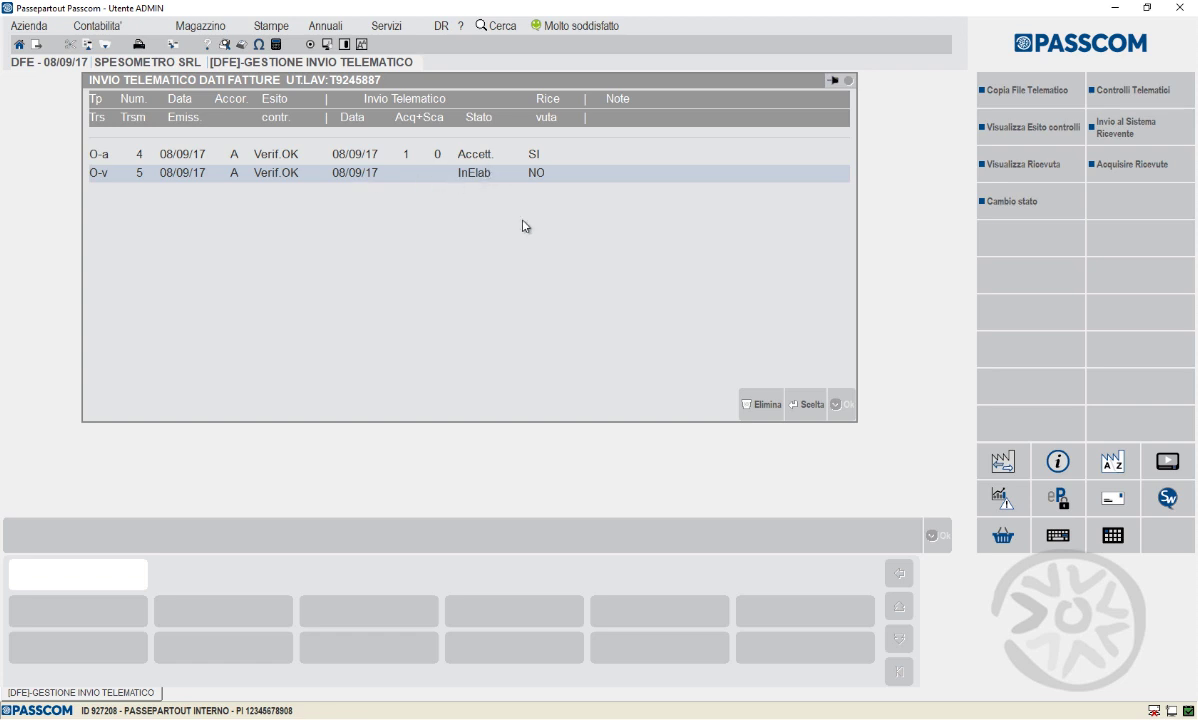
Acquire the receipts for transmission 5, repeating the acquisition once the in-progress message is closed
click(1126, 175)
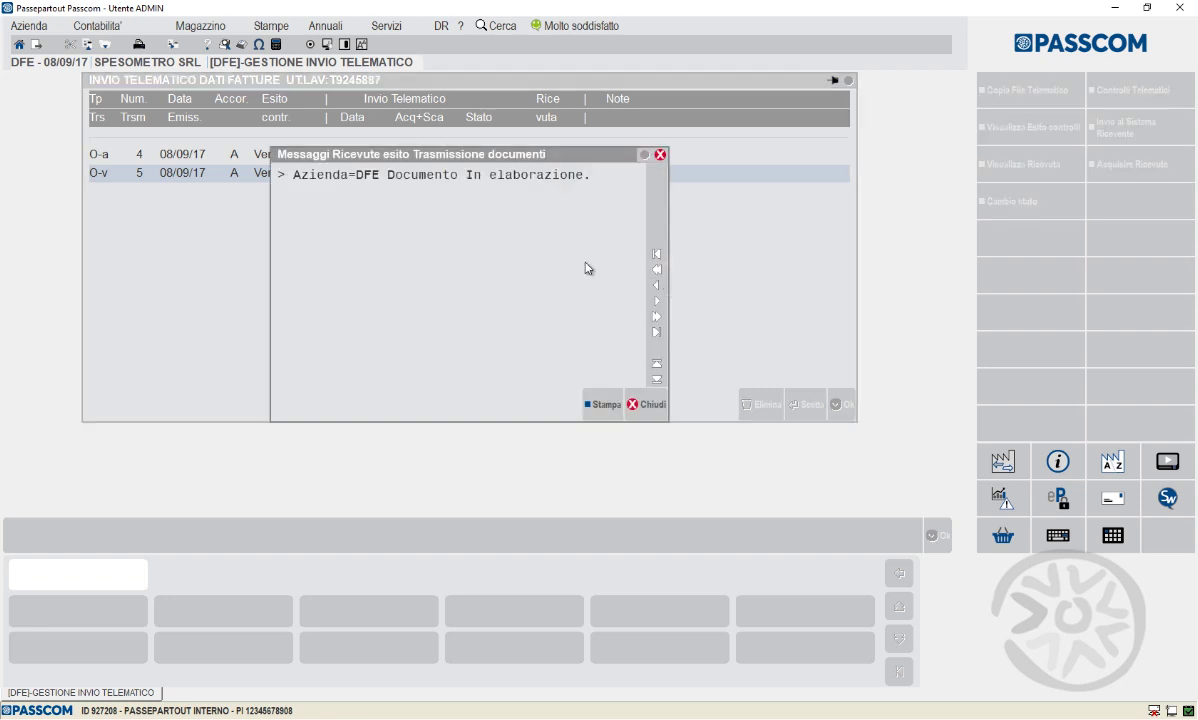
click(636, 406)
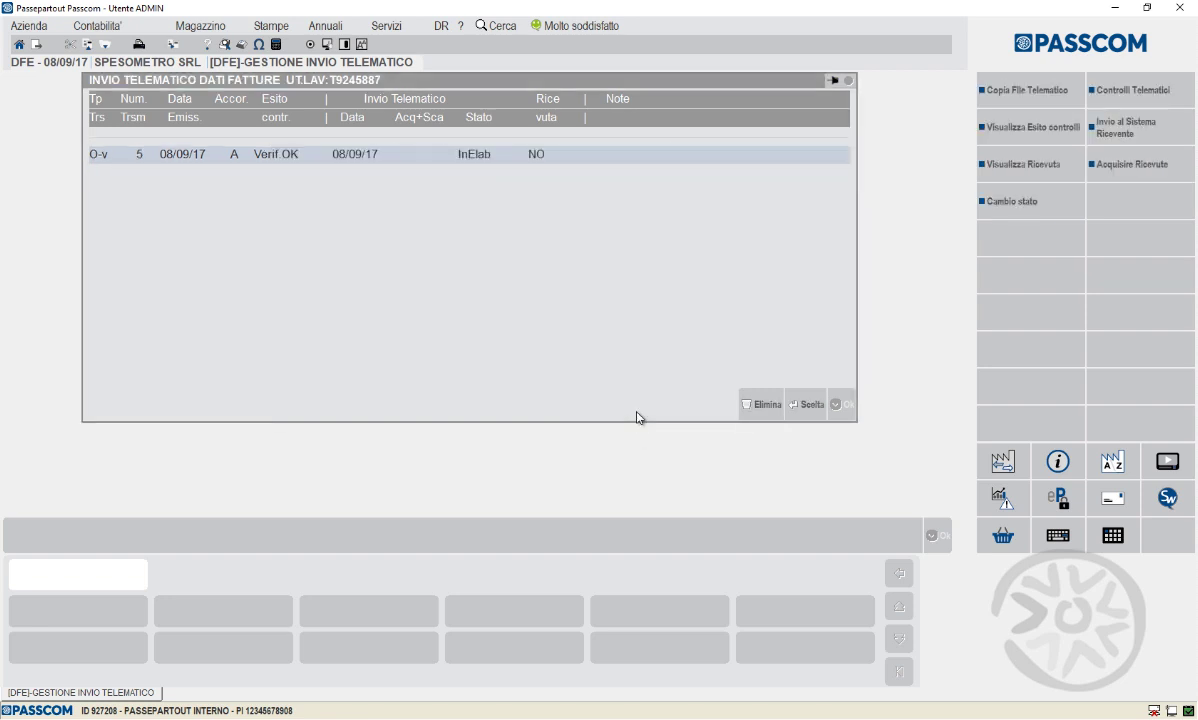
click(1095, 164)
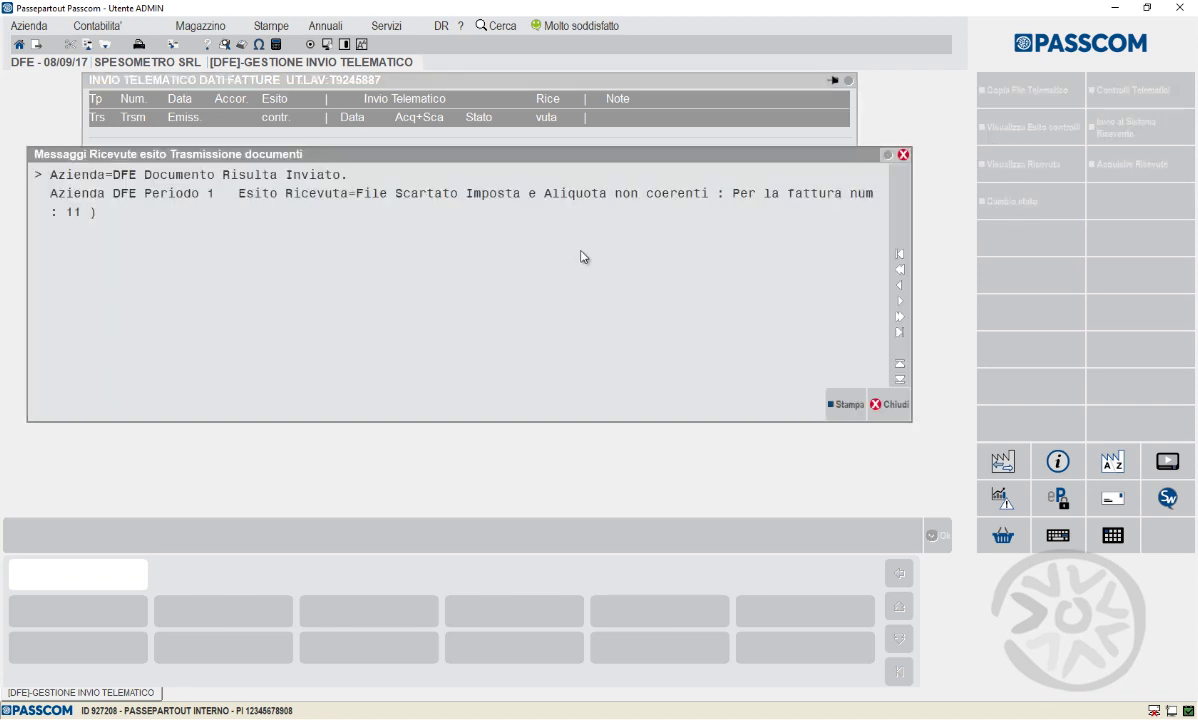
Print the receipt messages to Video, read the full outcome text with its invoice and position references, and close the messages
click(838, 406)
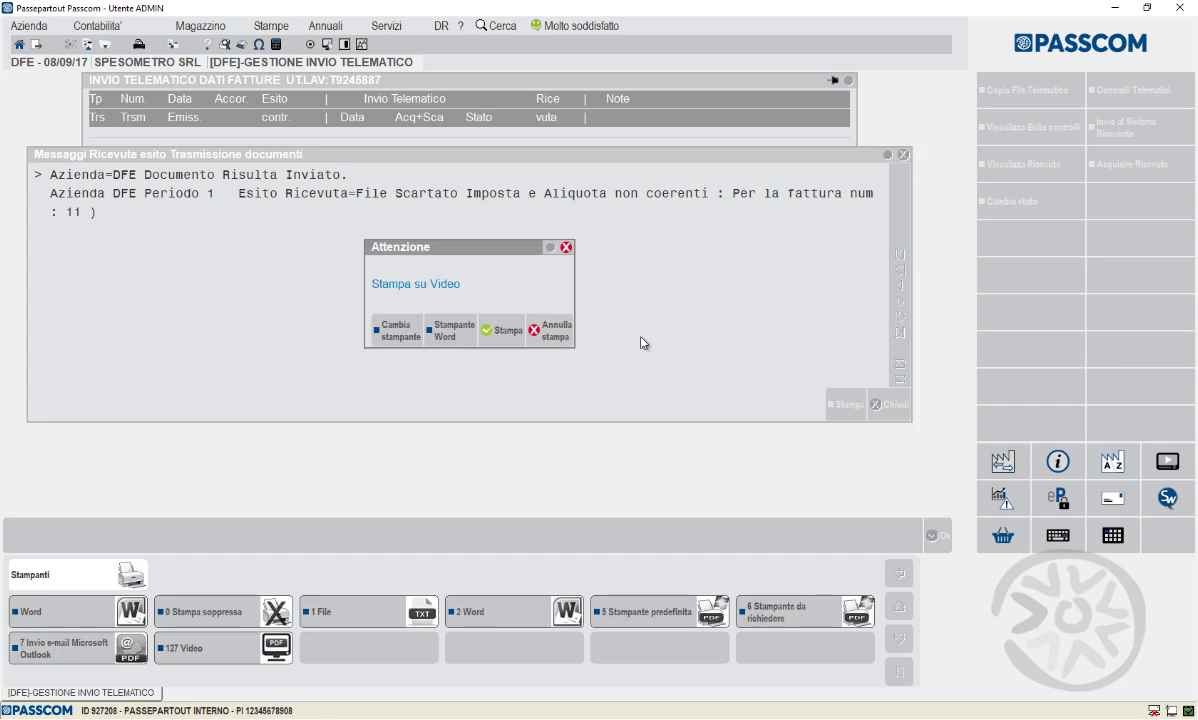
click(514, 338)
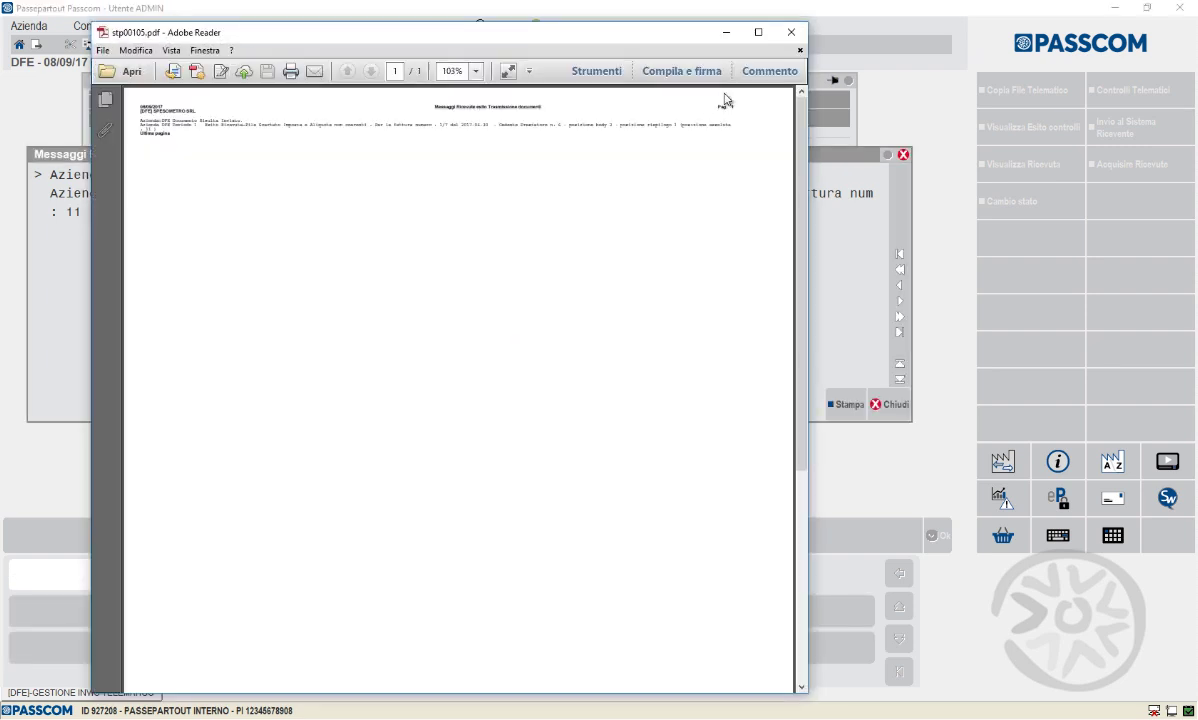
click(755, 37)
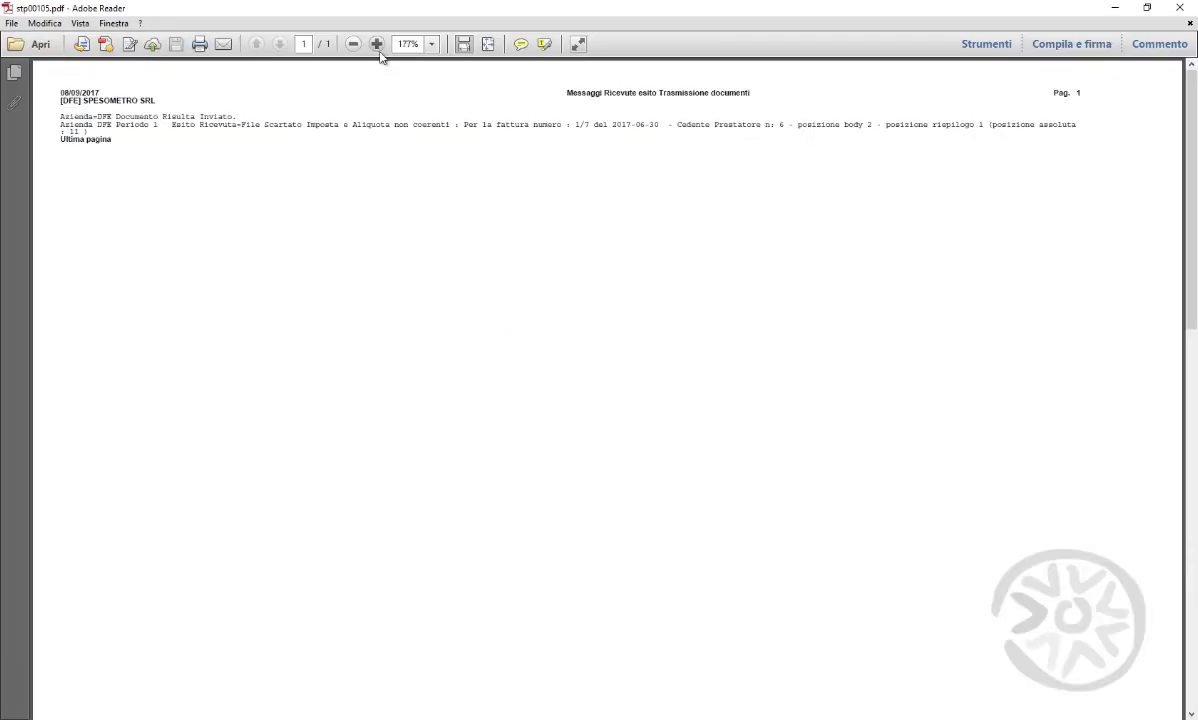
click(377, 44)
click(378, 47)
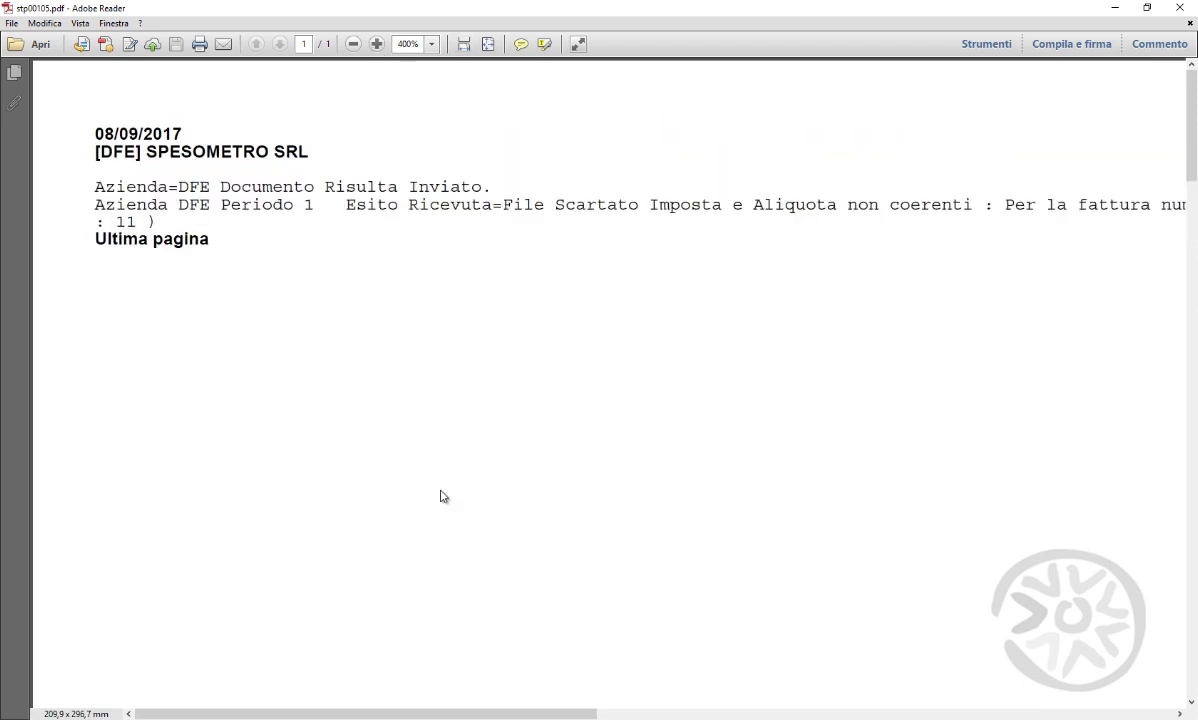
drag(475, 713, 790, 692)
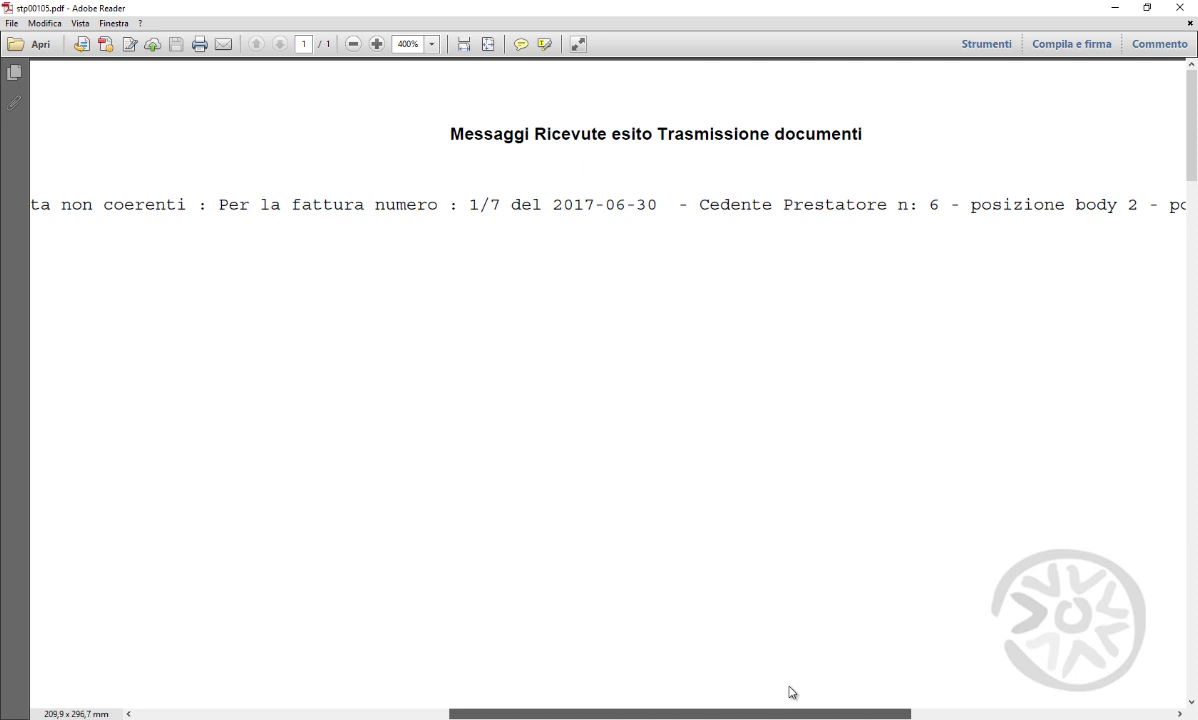
drag(790, 692, 482, 716)
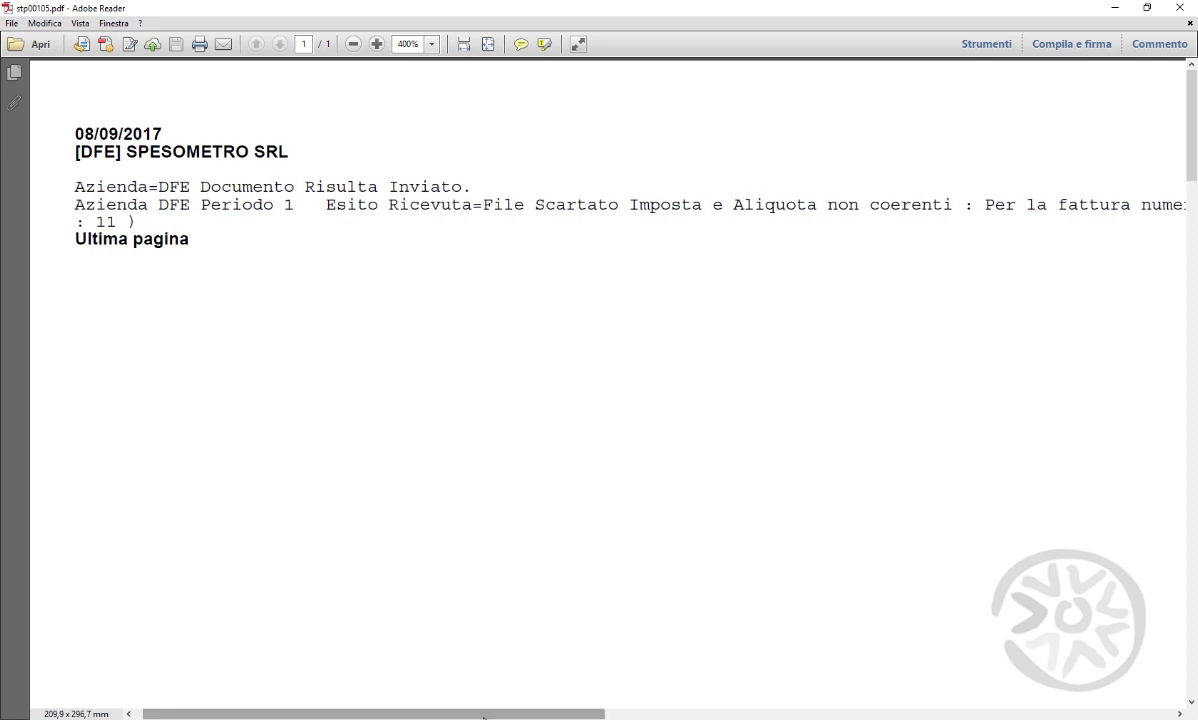
click(1178, 714)
click(1179, 714)
click(1162, 716)
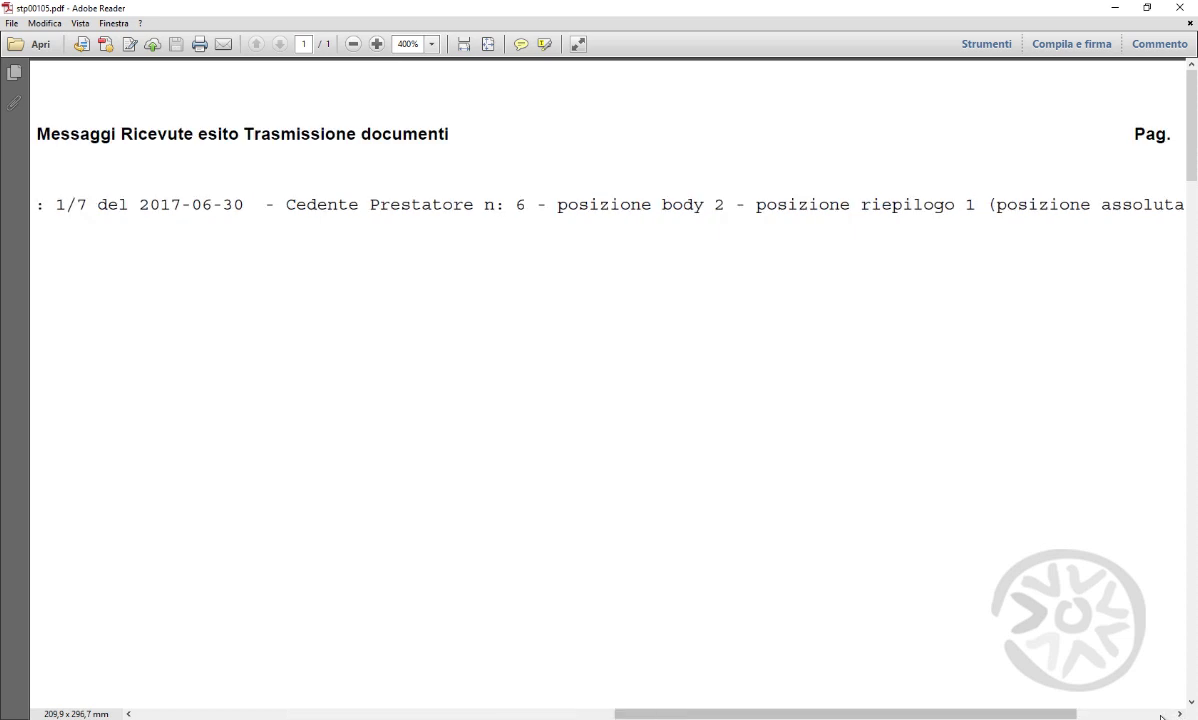
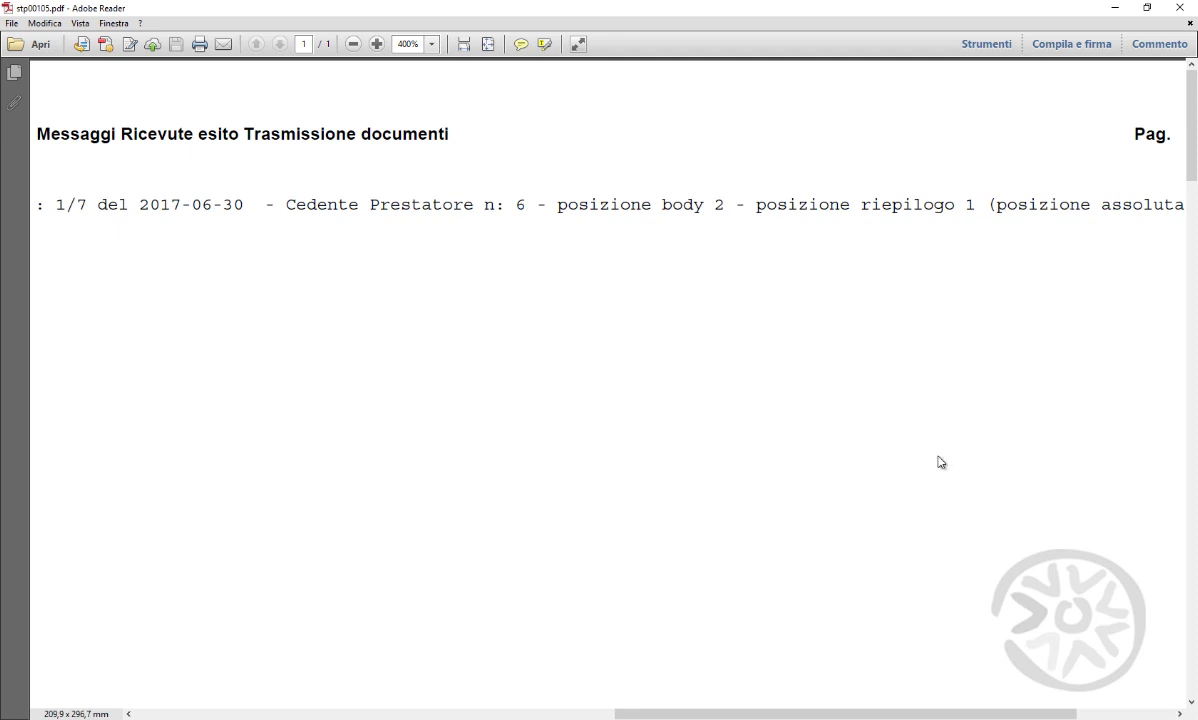
drag(639, 712, 155, 664)
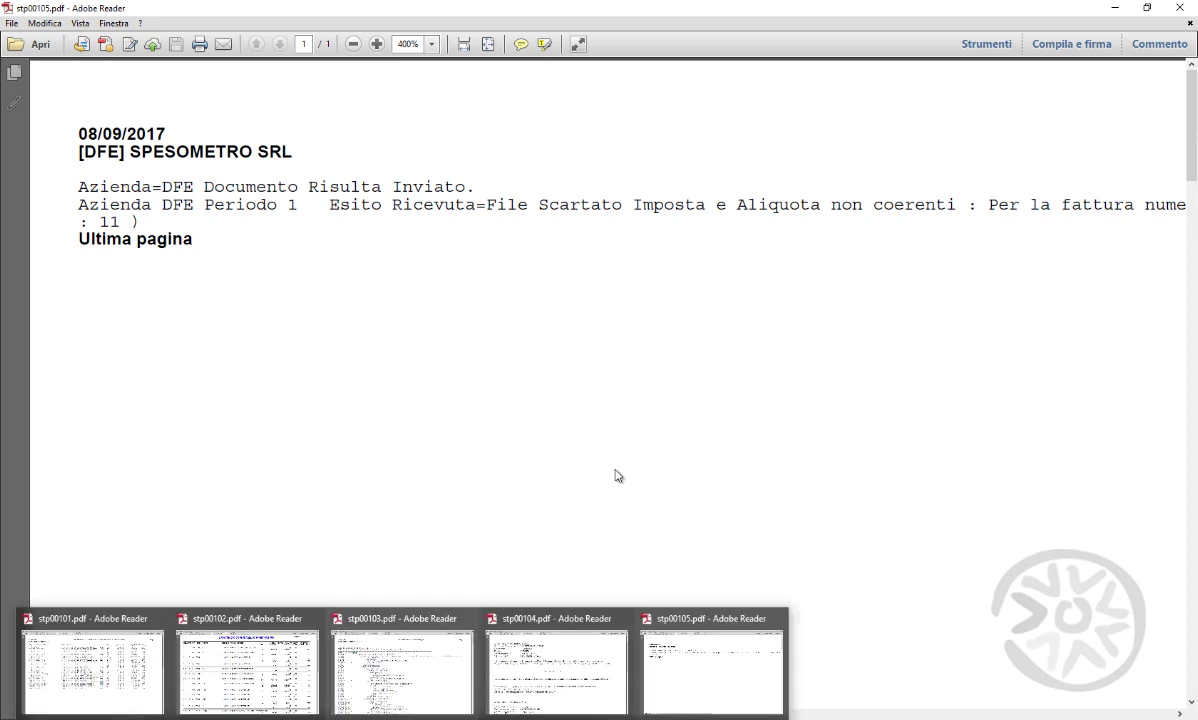
click(1114, 8)
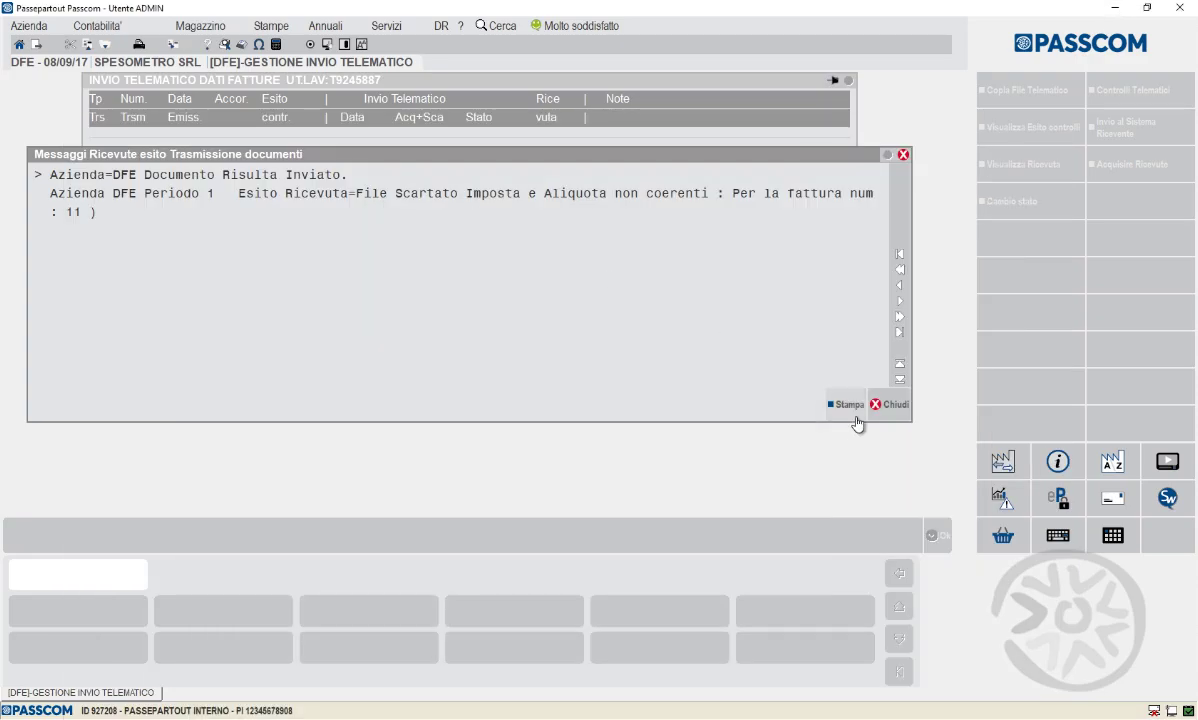
click(889, 404)
Open the details of transmission 5 and print its telematic file content with line numbers to Video
click(478, 173)
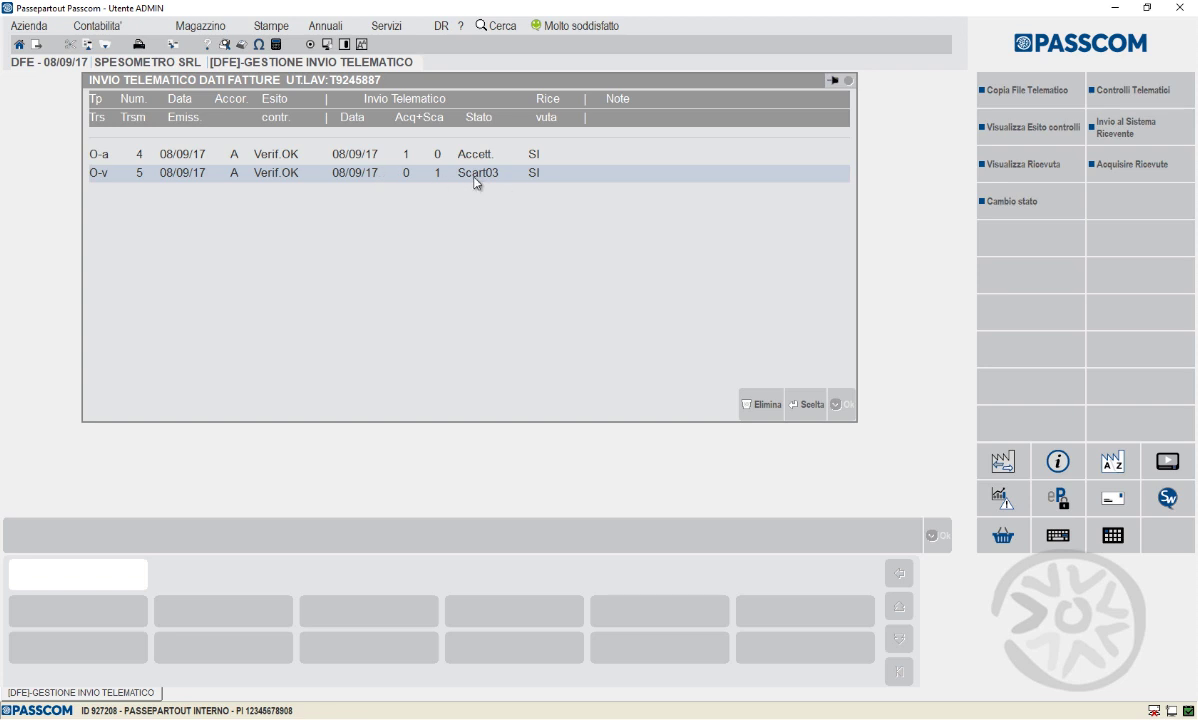
double_click(477, 180)
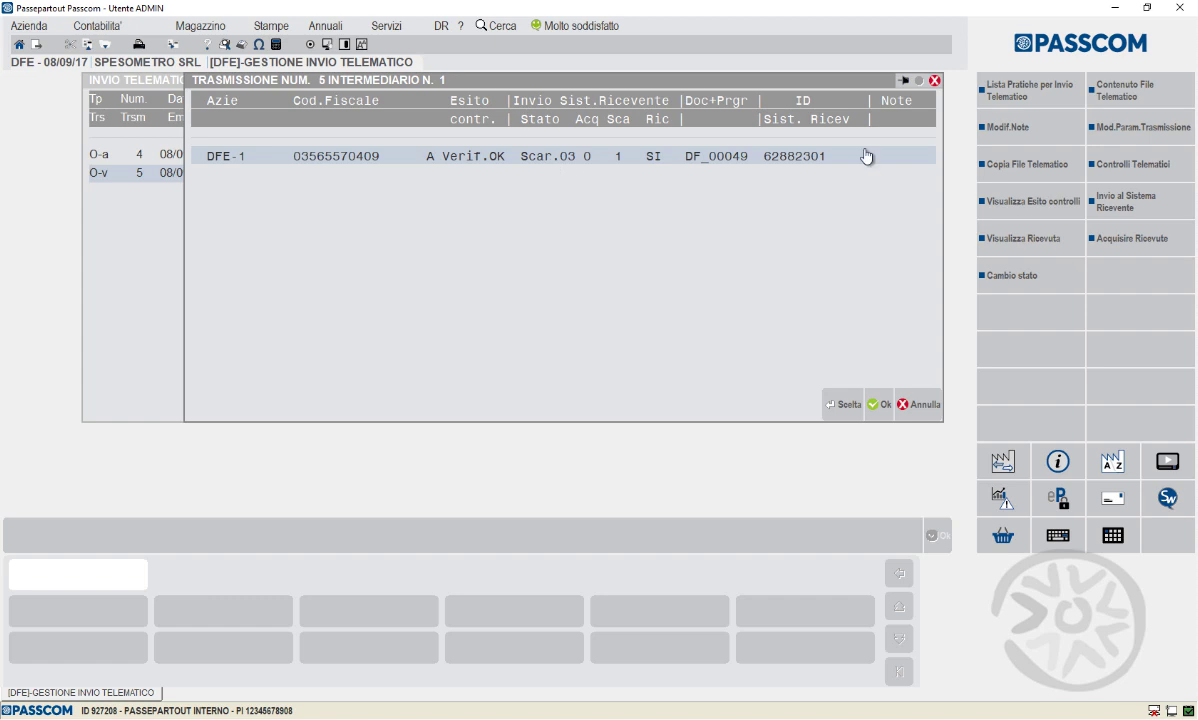
click(1119, 101)
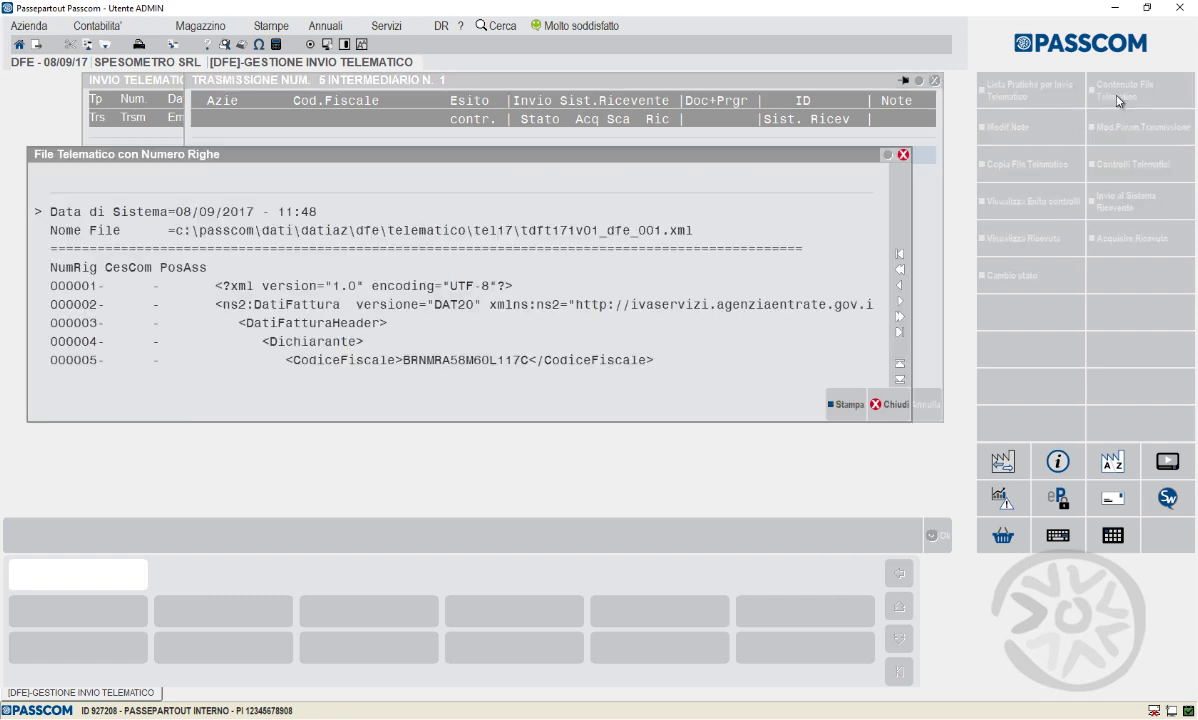
click(845, 404)
click(495, 330)
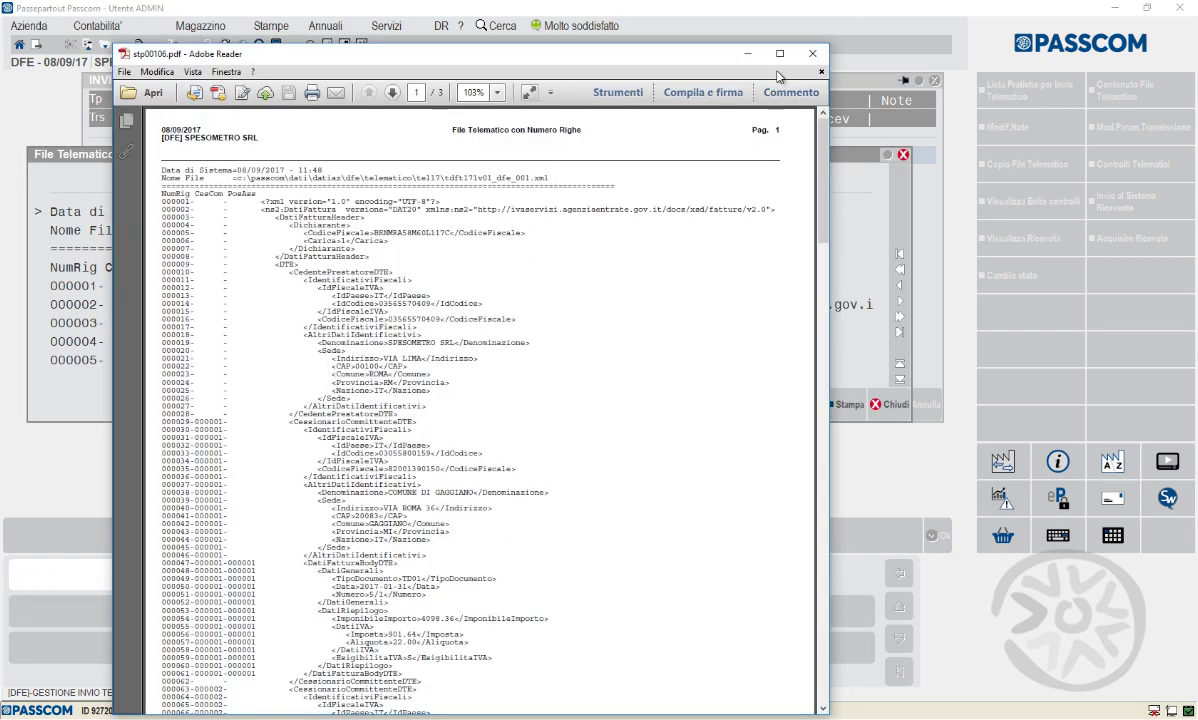
click(779, 53)
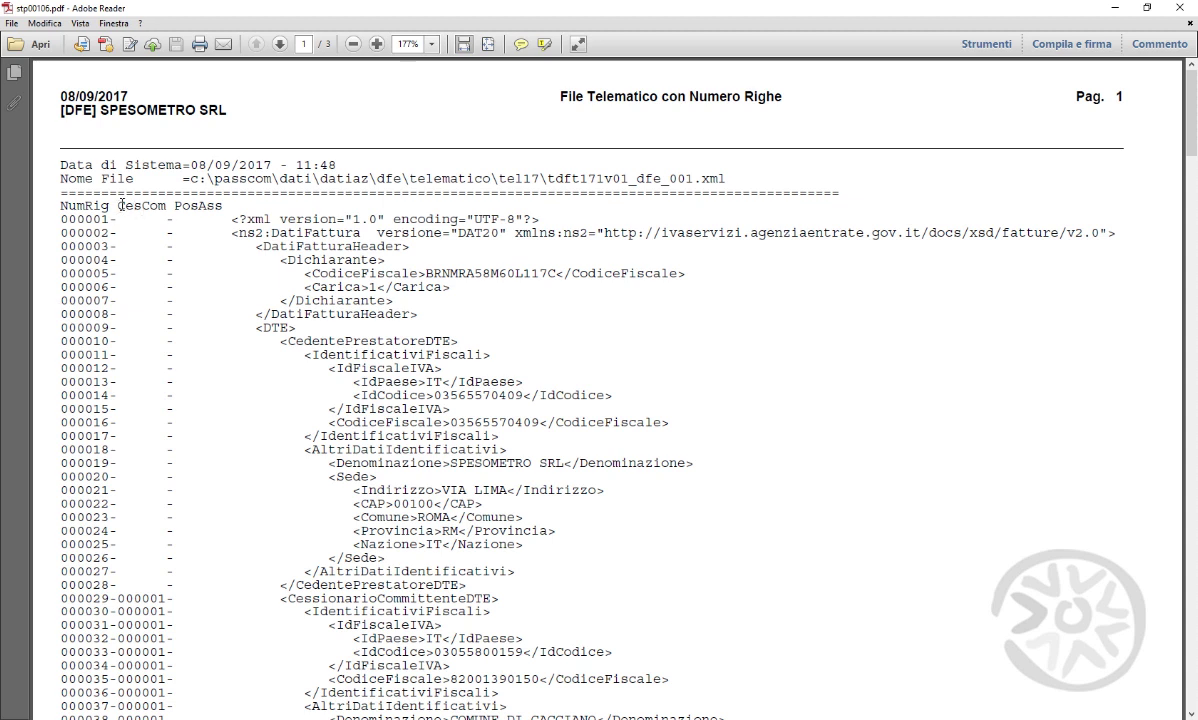
Examine the tax amount and rate of invoice 1/7 at CesCom 6, PosAss 11 in the telematic file, and close the file view
scroll(187, 216, down, 5)
scroll(194, 216, down, 15)
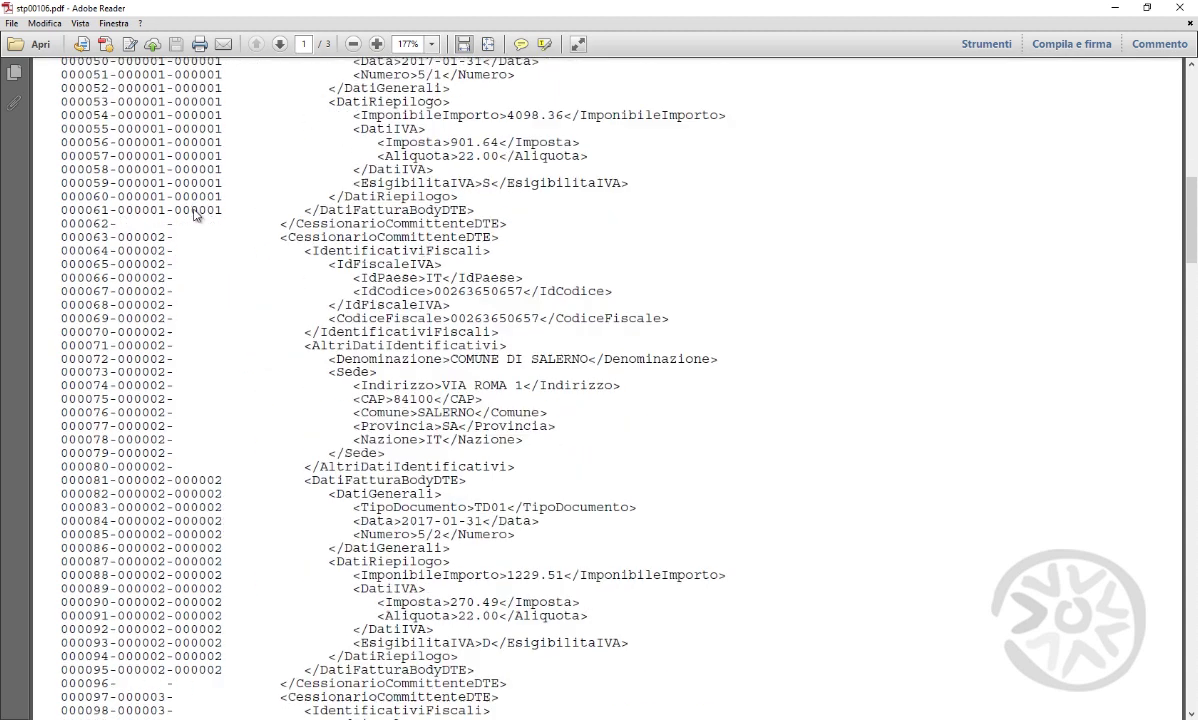
scroll(194, 203, down, 17)
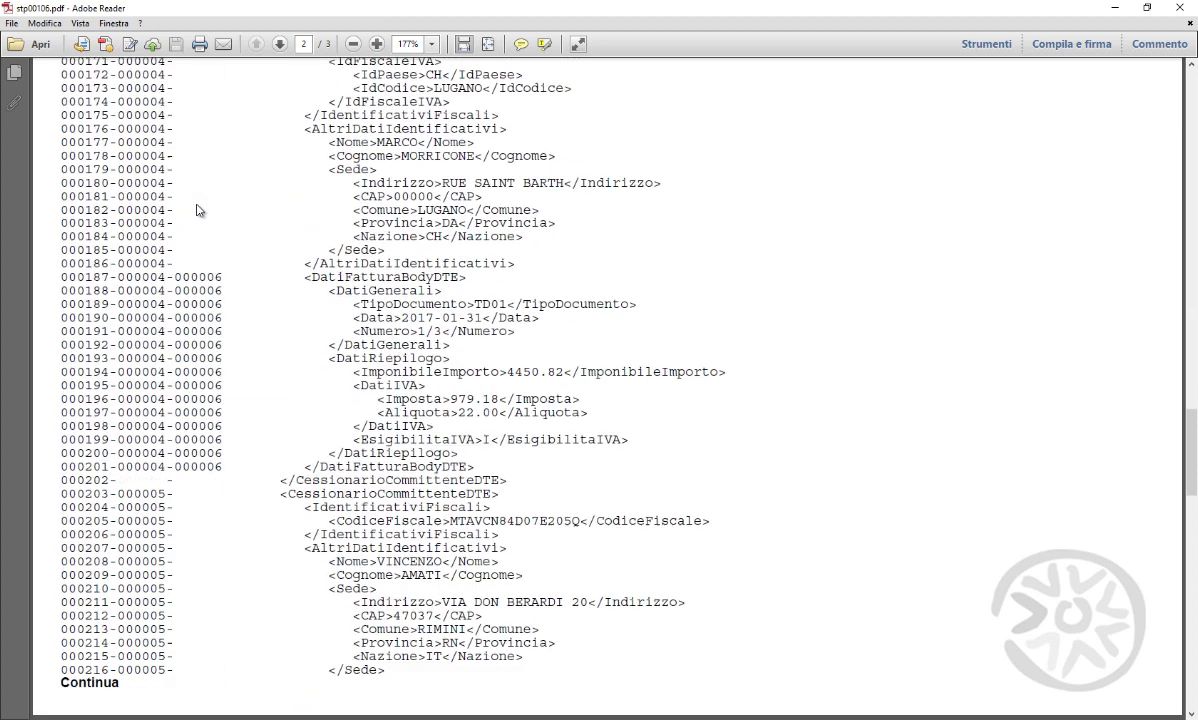
scroll(194, 200, down, 7)
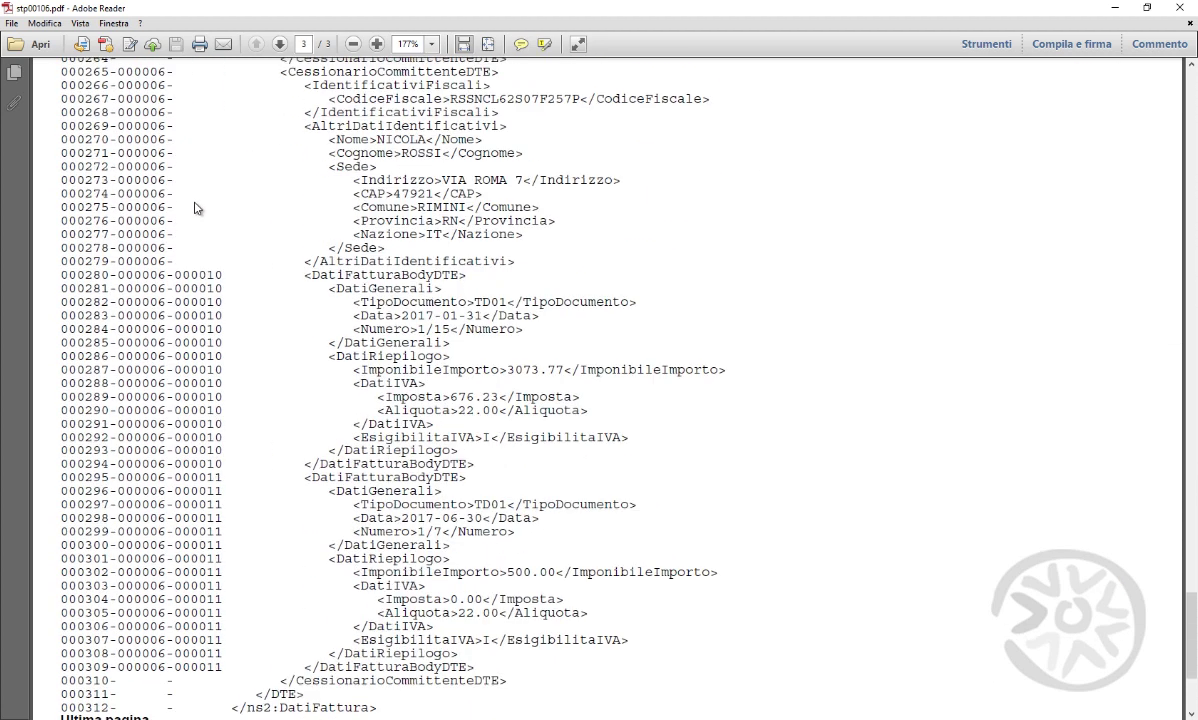
drag(133, 313, 157, 313)
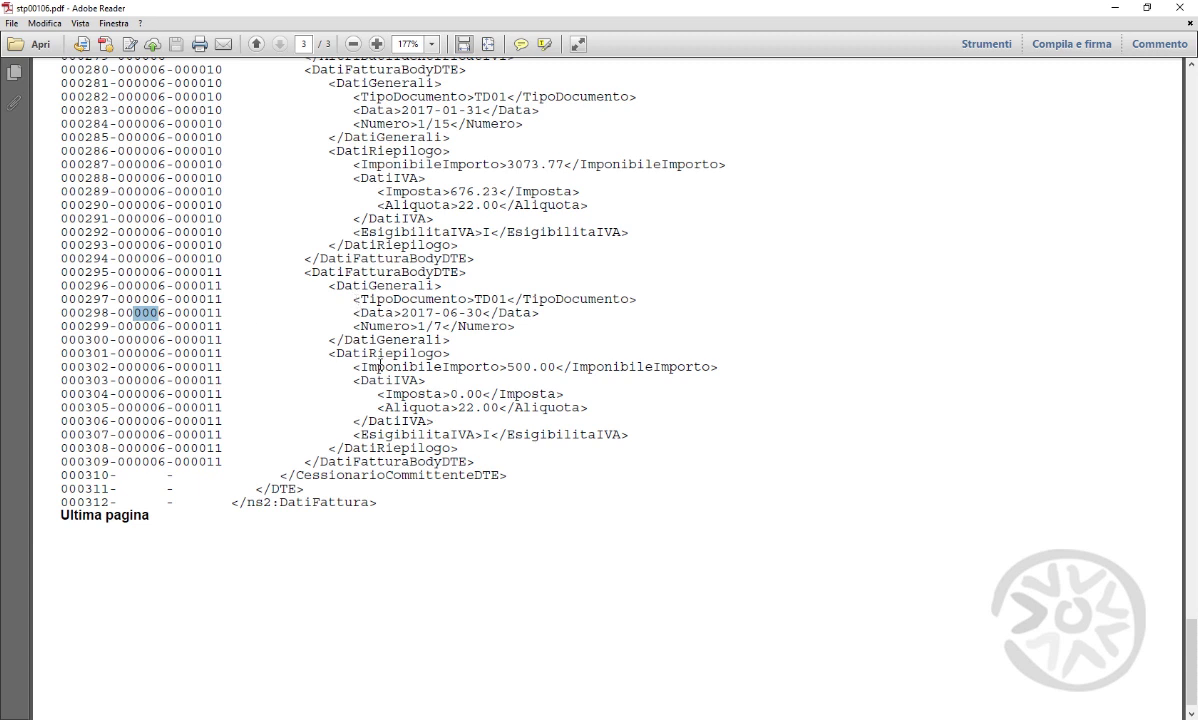
drag(378, 394, 567, 394)
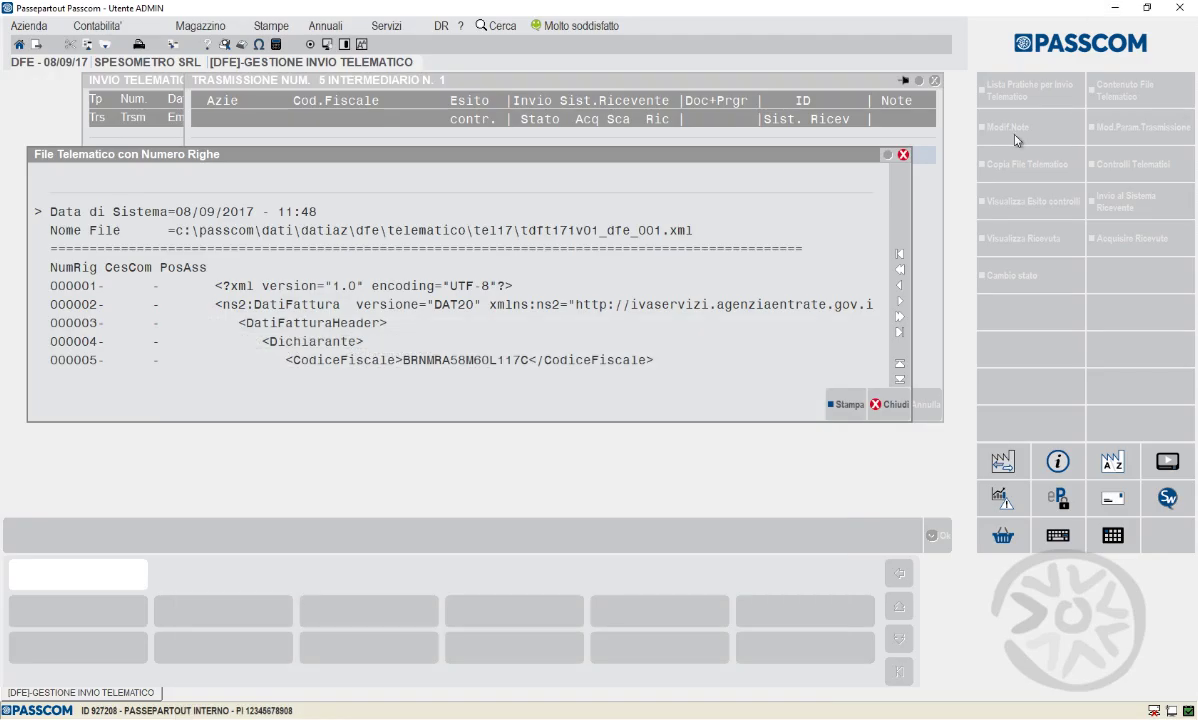
click(889, 405)
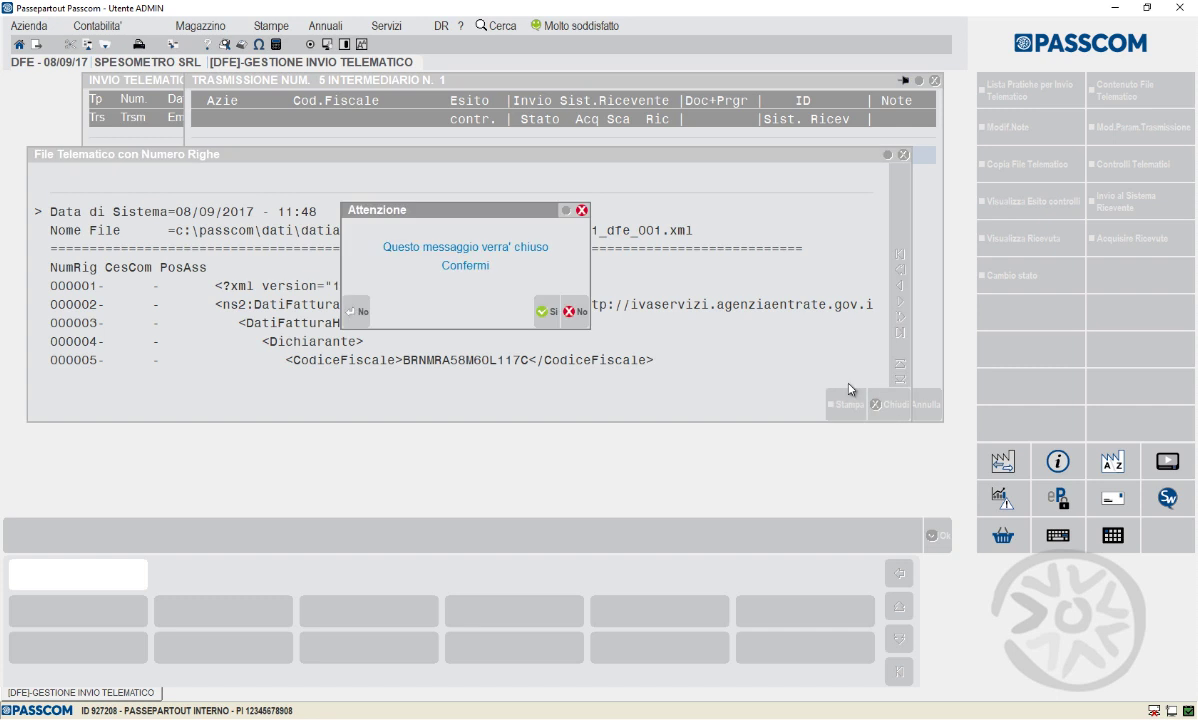
click(545, 316)
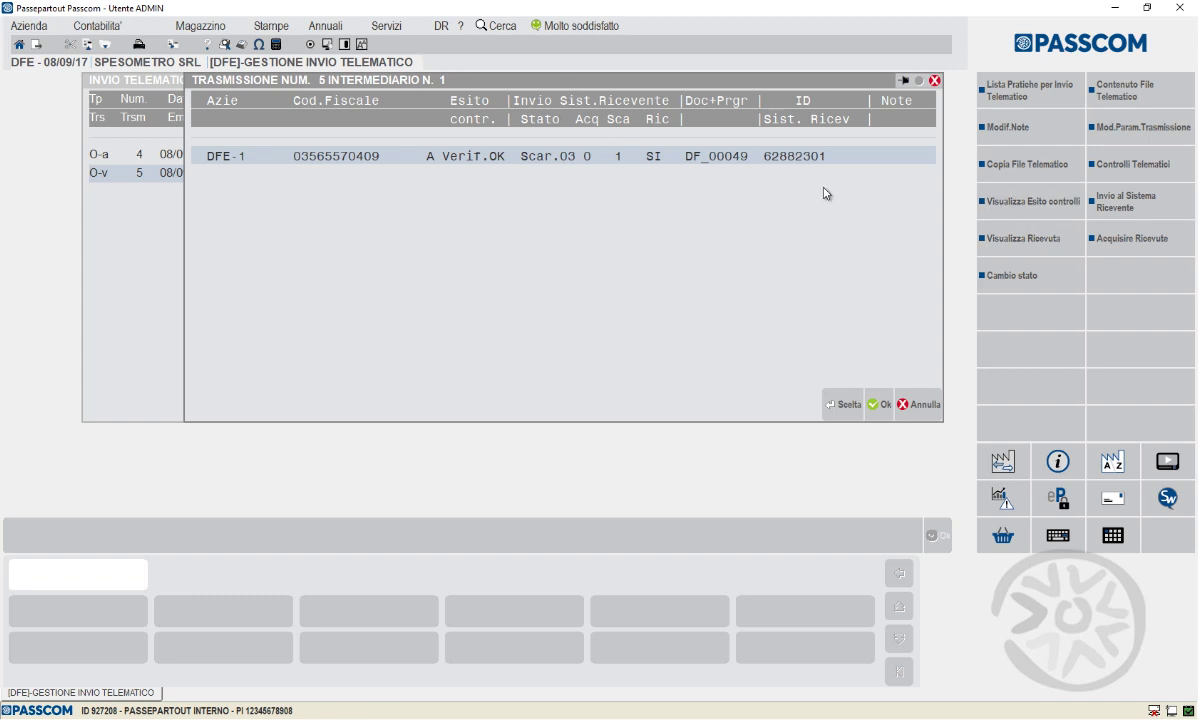
Clear all transmission parameters of DFE-1 in transmission 5, from file name and system ID to acquired receipts, and confirm the transmission
click(1118, 136)
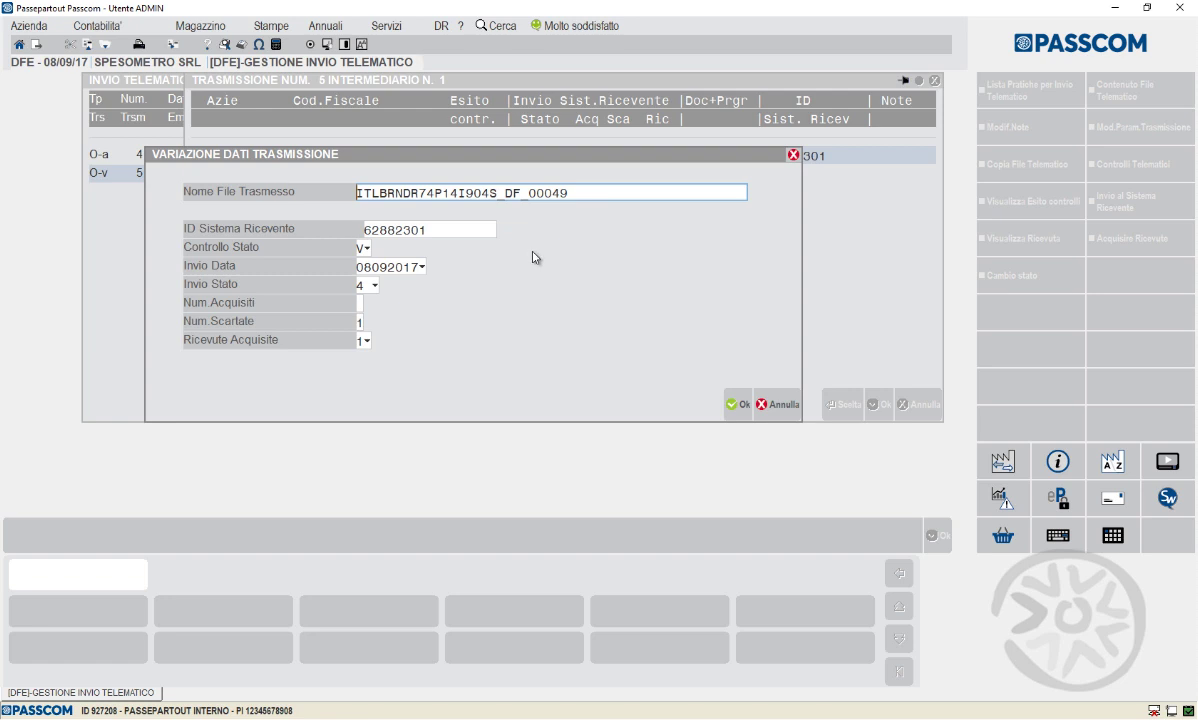
key(Delete)
key(Return)
key(Delete)
key(Return)
key(Delete)
key(Return)
key(Delete)
key(Return)
key(Delete)
key(Return)
key(Return)
key(Delete)
key(Return)
key(Delete)
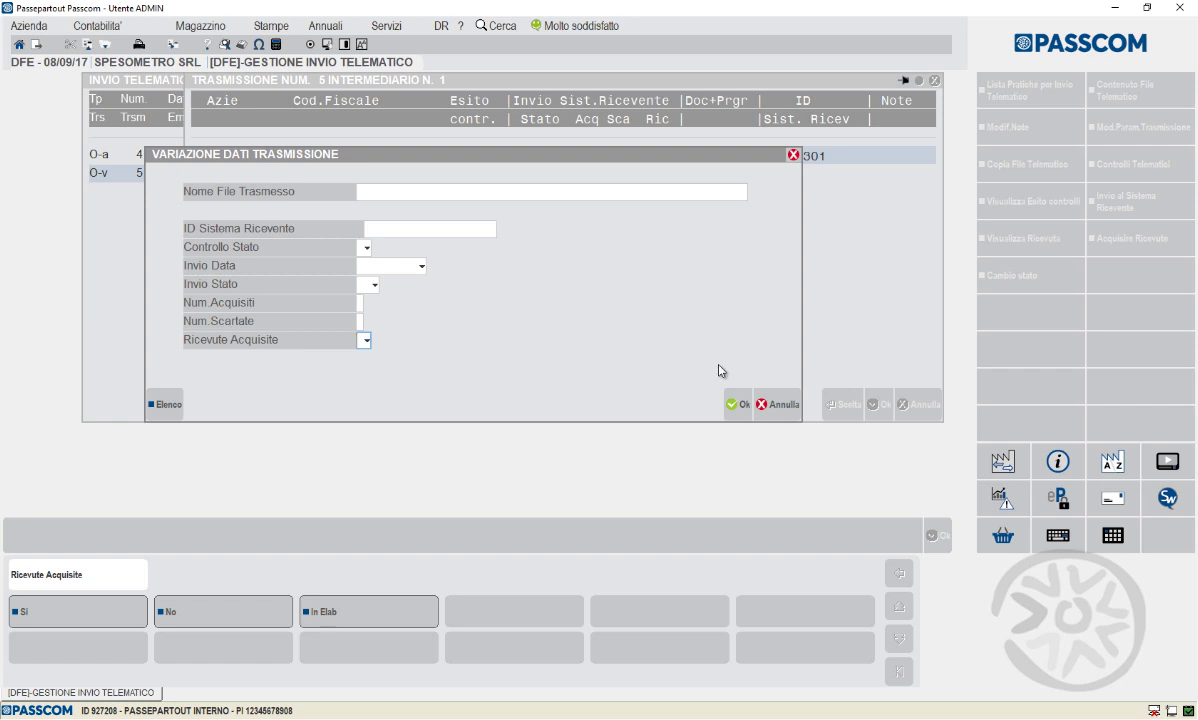
click(732, 405)
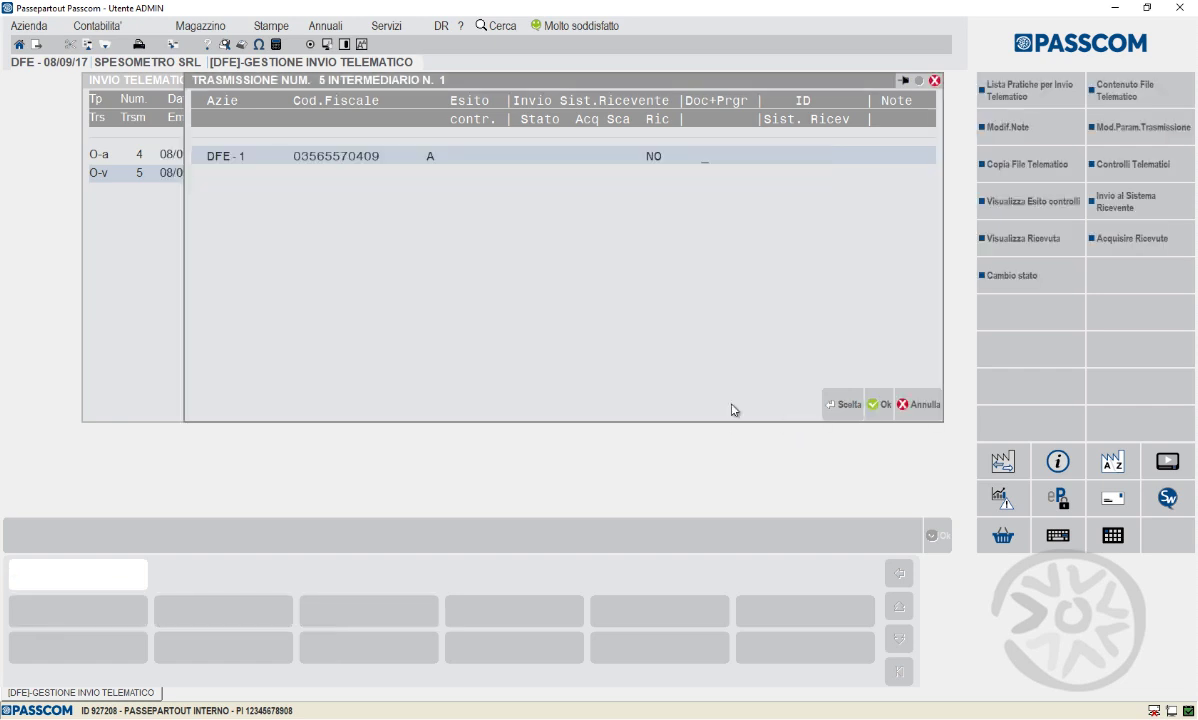
click(879, 405)
Change the Accorpato status of transmission 5 to X, confirming the deletion of its telematic files with the word CONFERMA
key(Down)
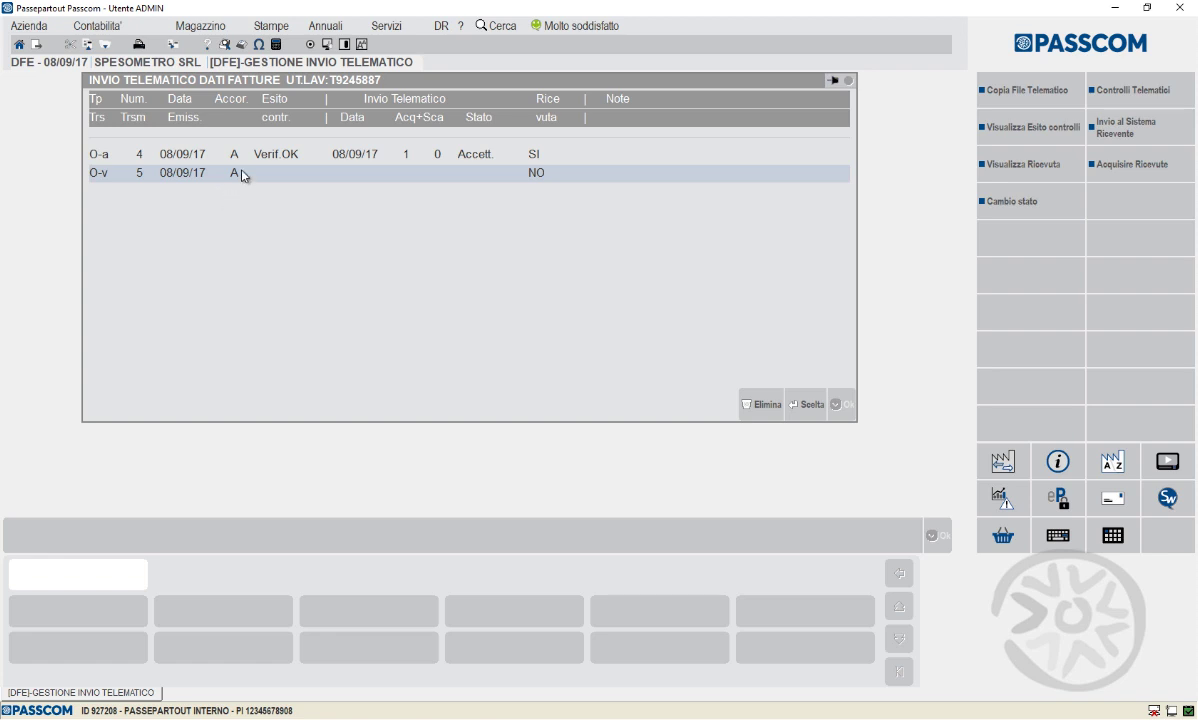
click(1043, 205)
click(596, 347)
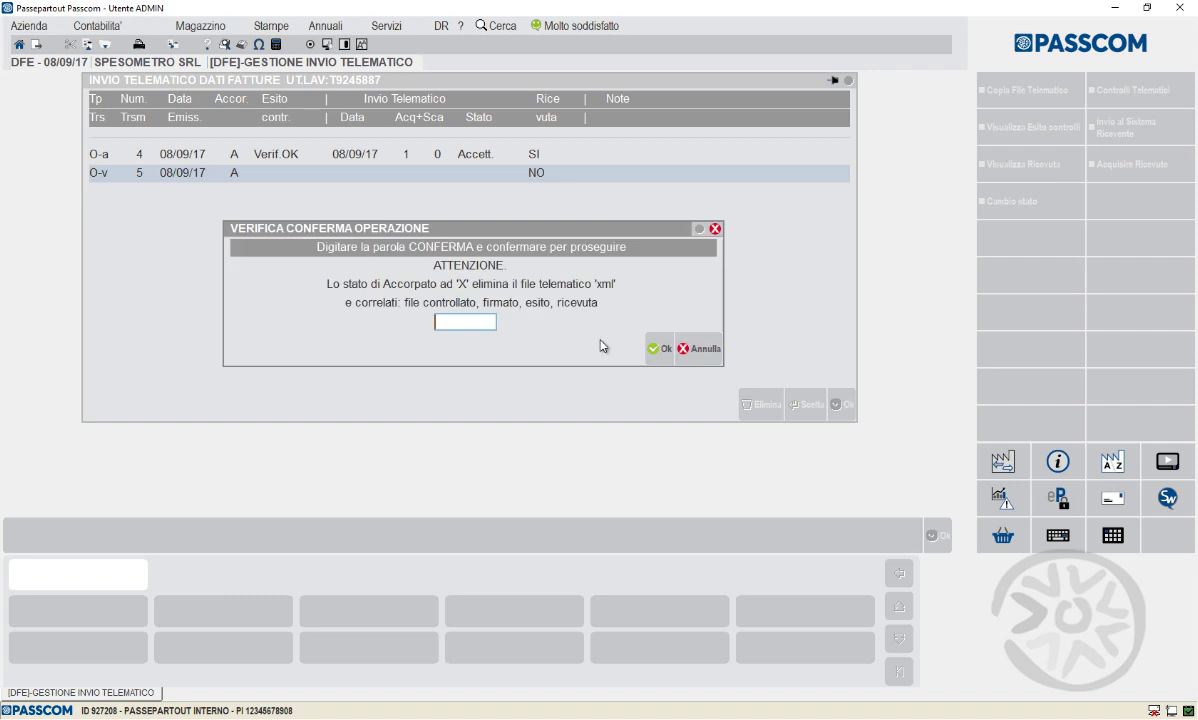
text(CONFERMA)
key(Return)
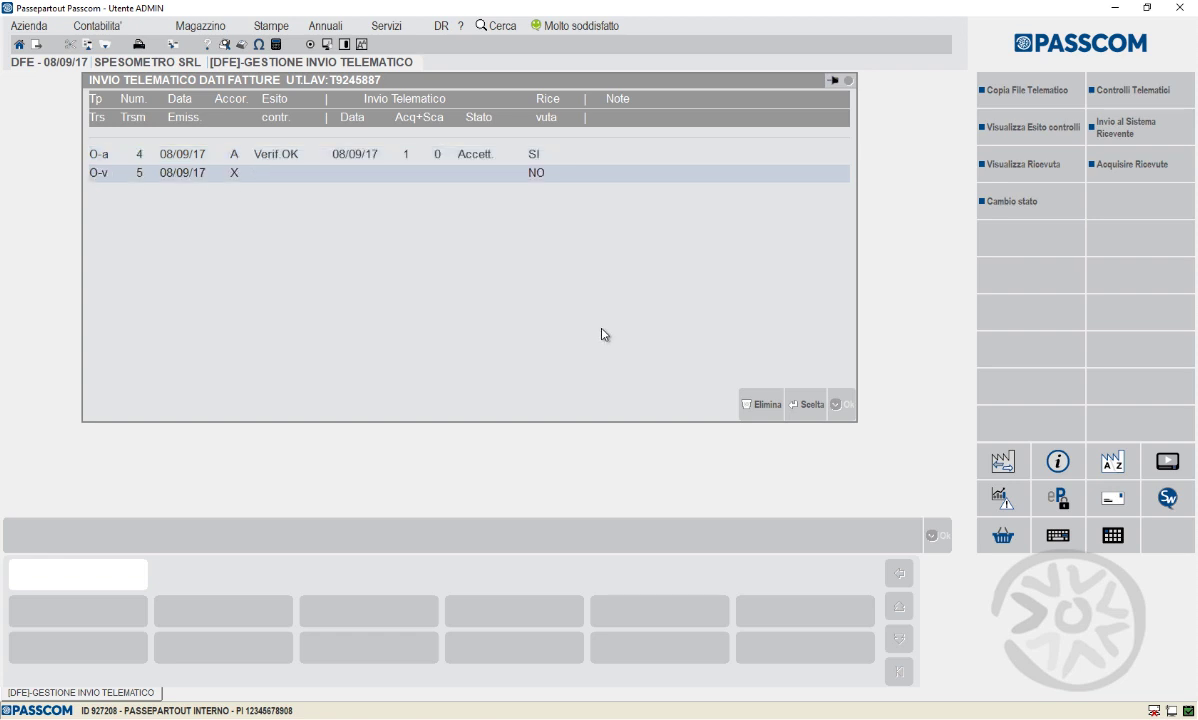
Leave Invio telematico, open Creazione/gestione pacchetti dati da trasmettere and select the Vendite package of semester 1
key(Escape)
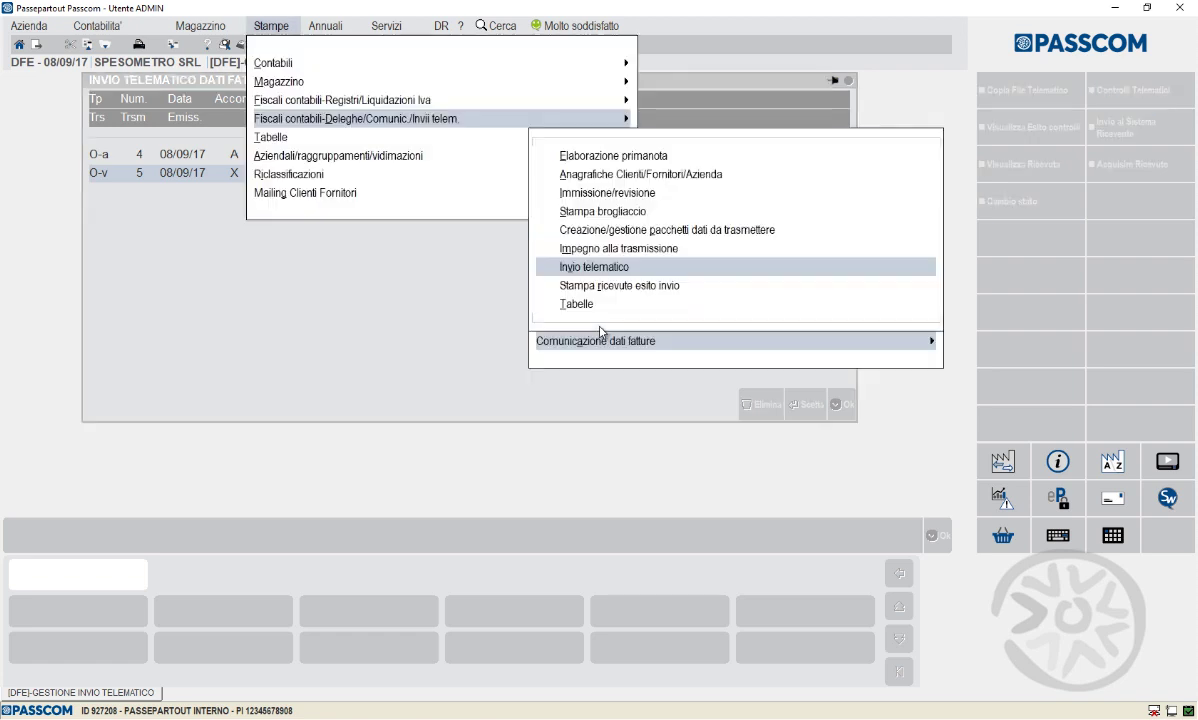
key(Up)
key(Up)
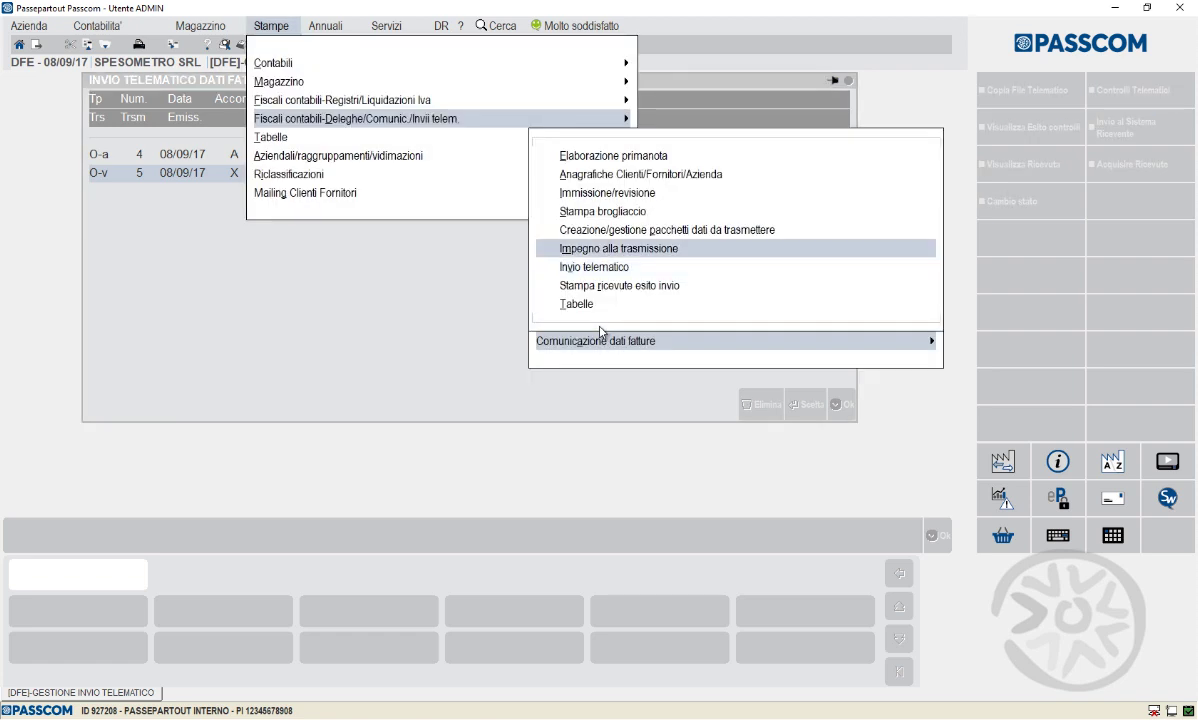
key(Return)
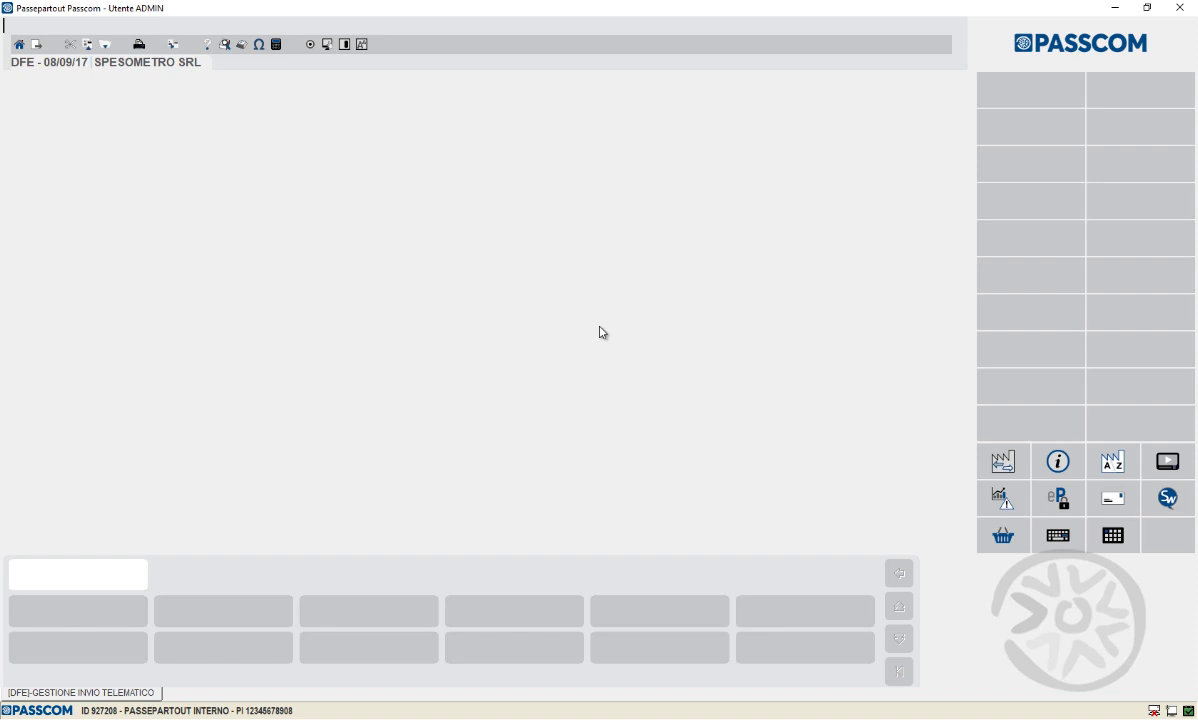
key(Down)
key(Down)
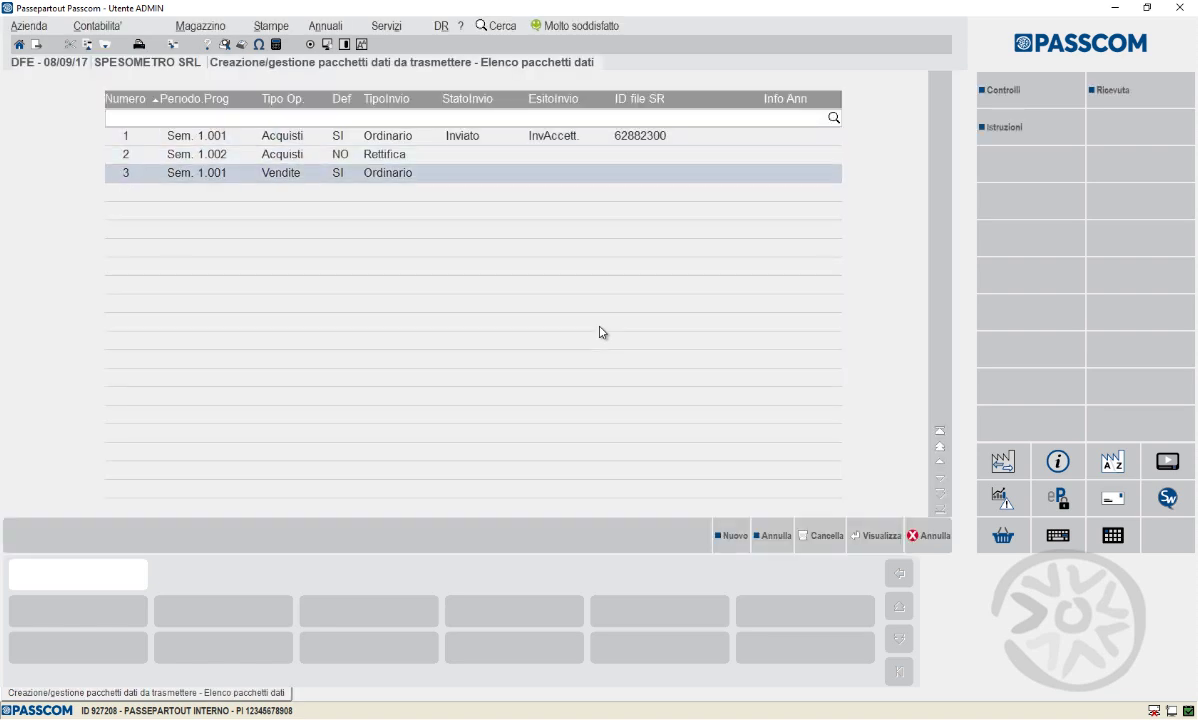
Set Dati definitivi to NO for the Vendite package of semester 1, save it, and open Immissione/revisione
key(Return)
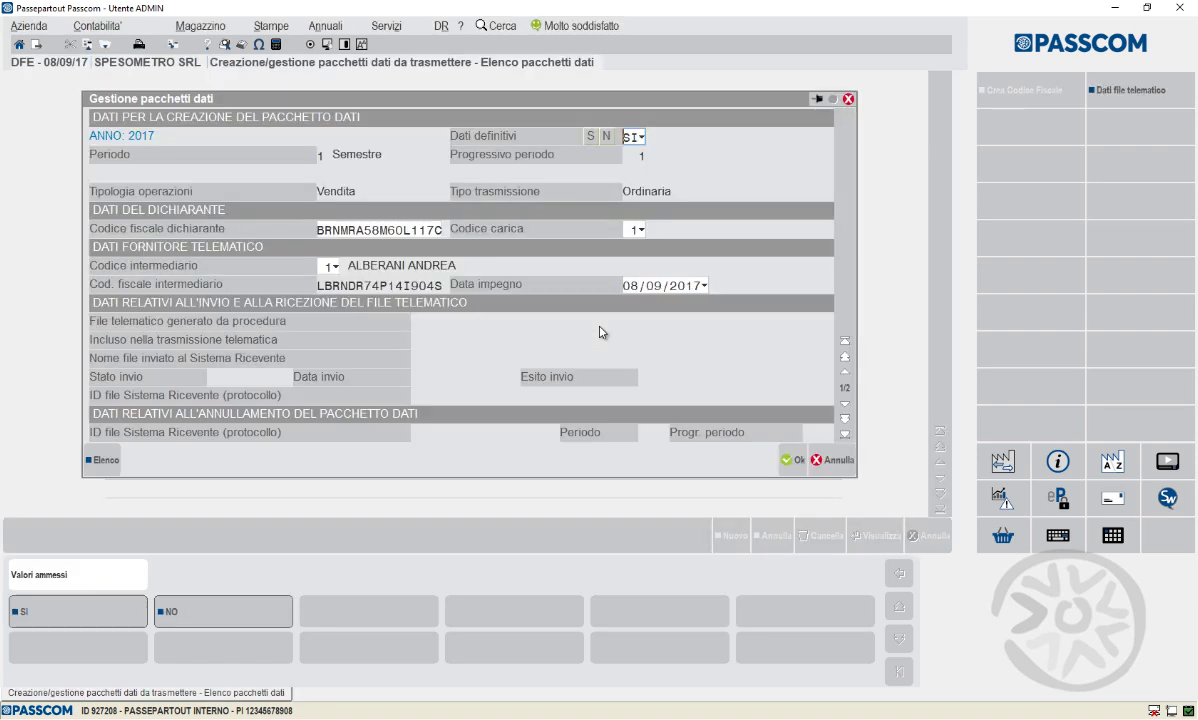
key(Escape)
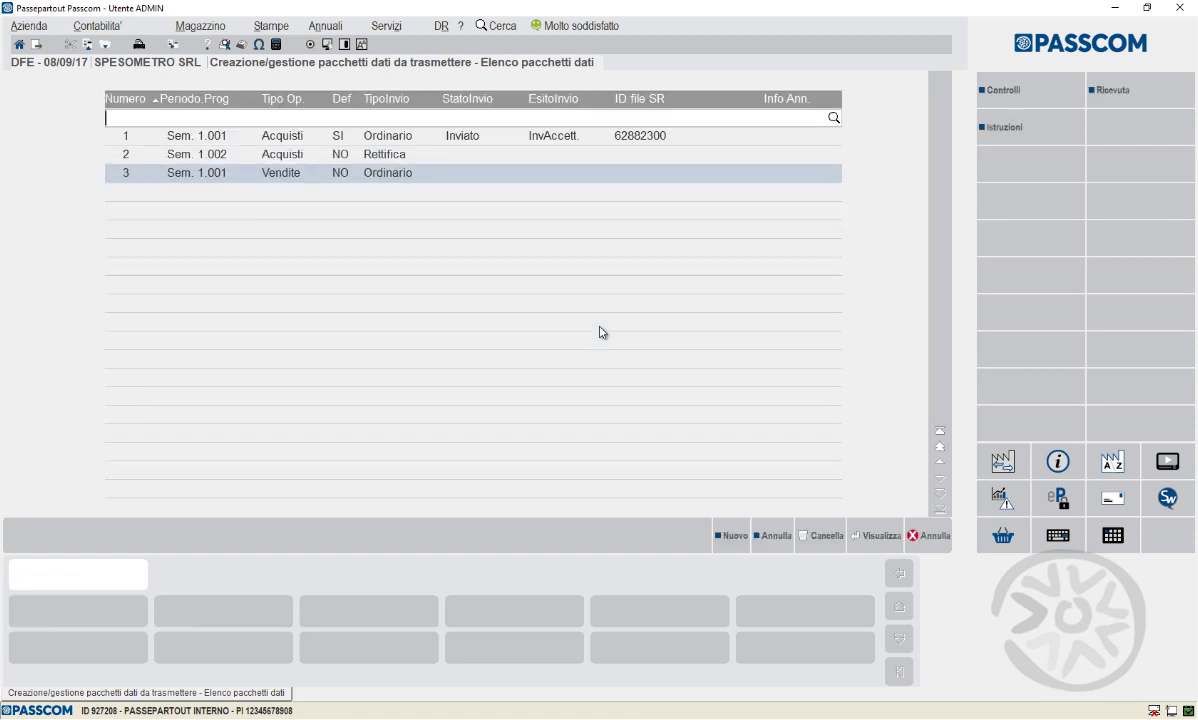
key(alt+s)
key(Up)
key(Up)
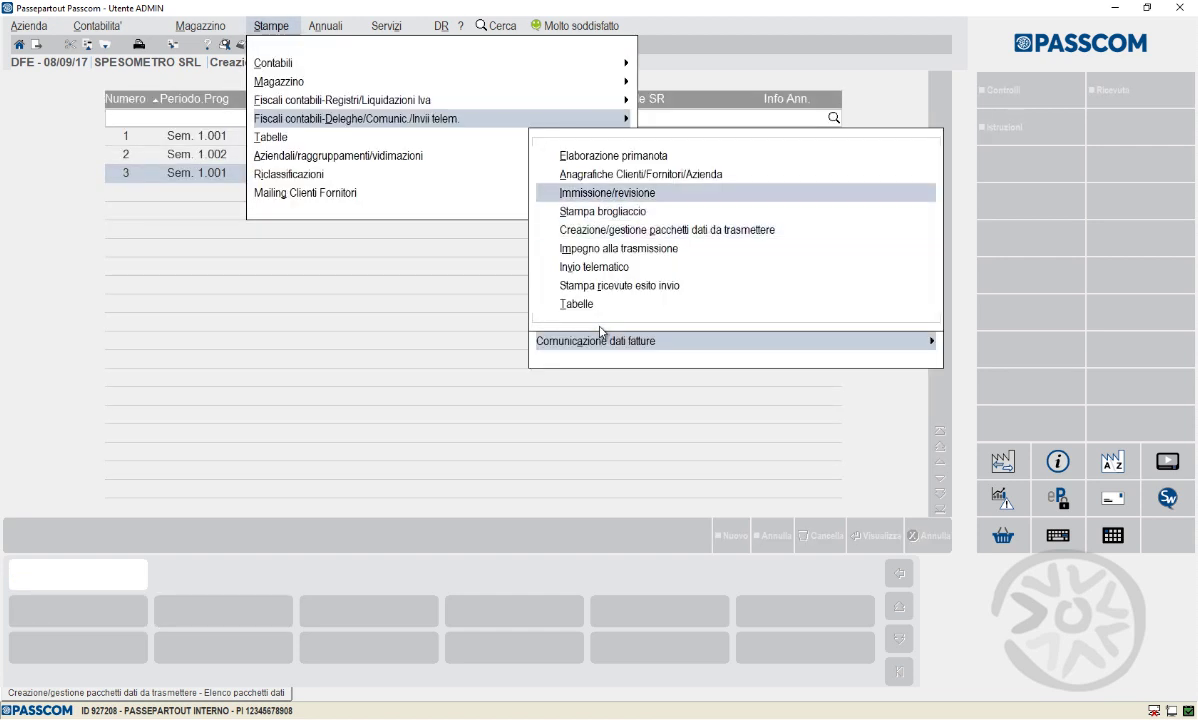
key(Return)
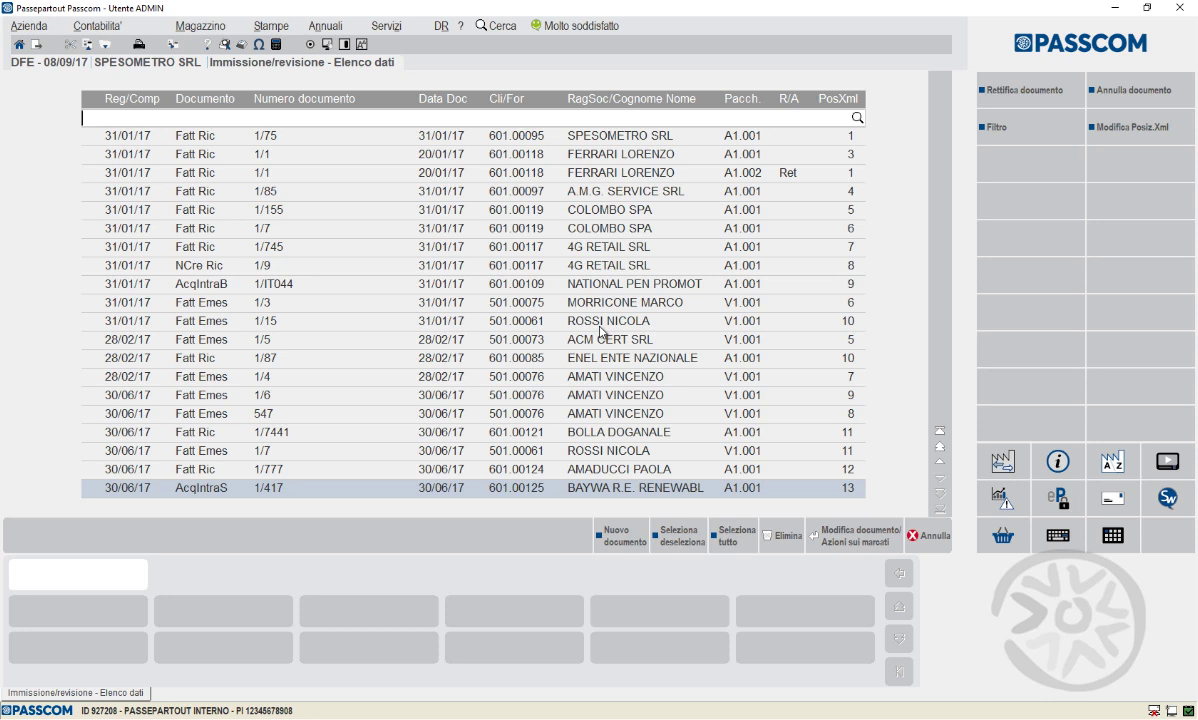
Sort the documents by PosXml and open issued invoice 1/7 at XML position 11 of package V1.001
click(841, 100)
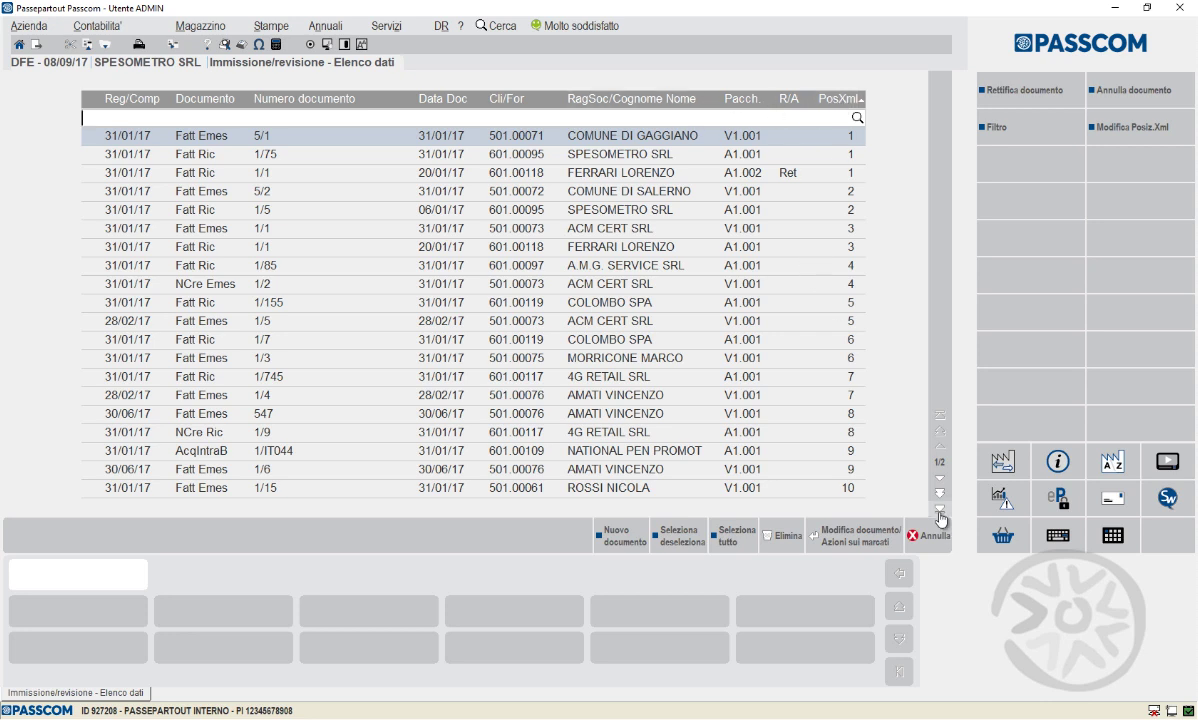
key(End)
key(Up)
key(Up)
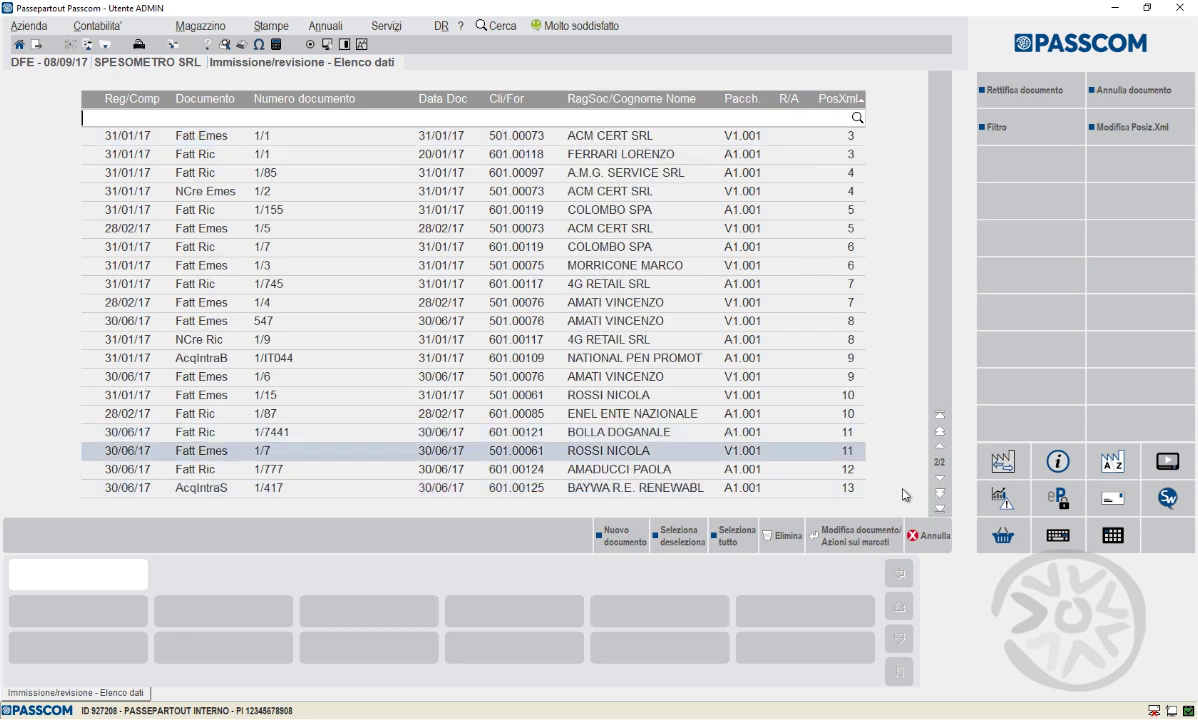
double_click(735, 462)
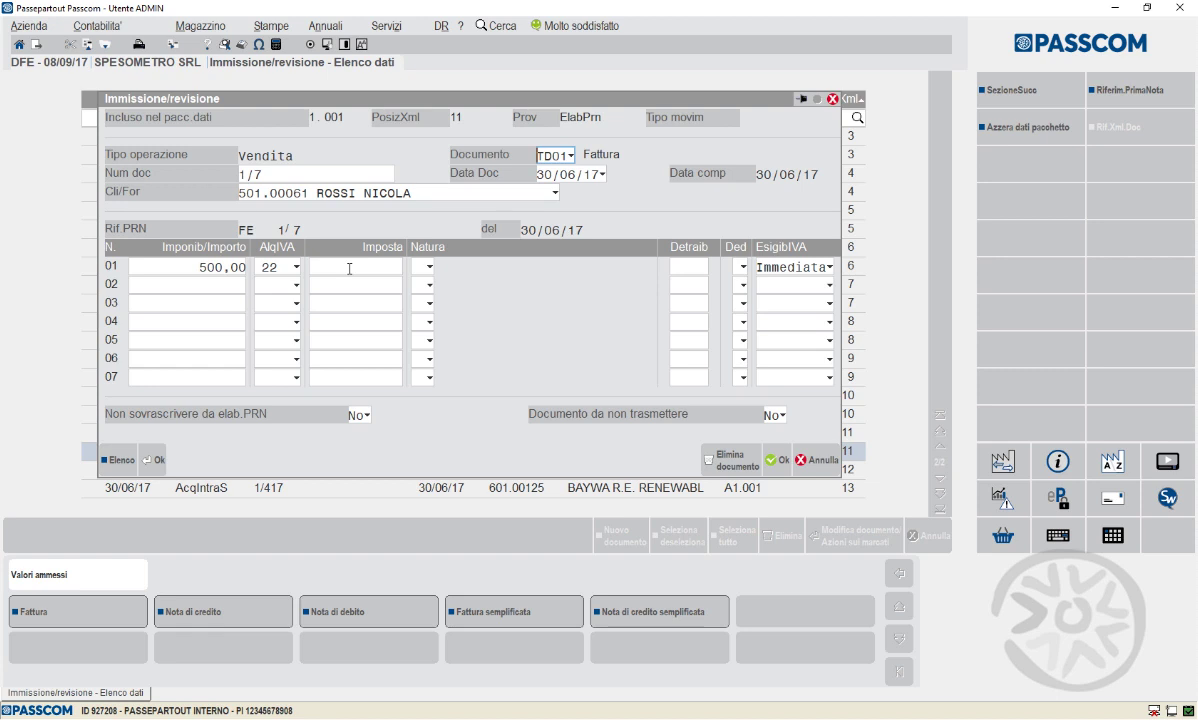
Set the Imposta of line 01 to 110 and save the invoice, agreeing to protect it from being overwritten by primanota processing
key(Return)
key(Return)
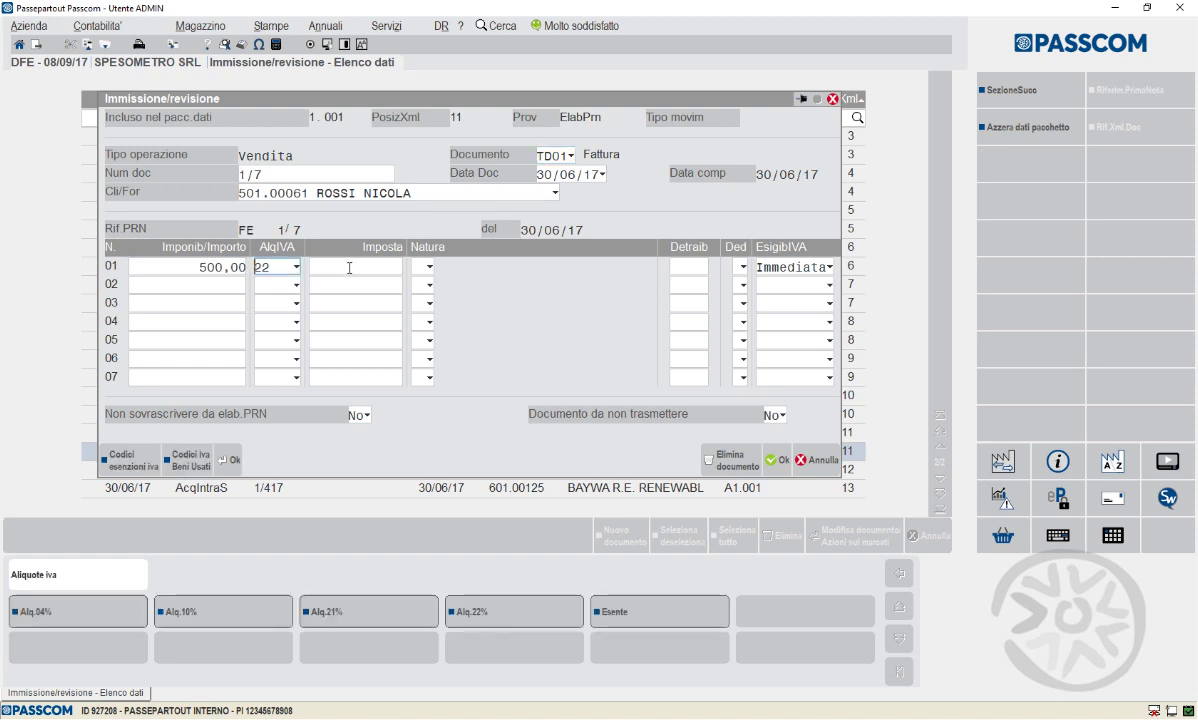
key(Return)
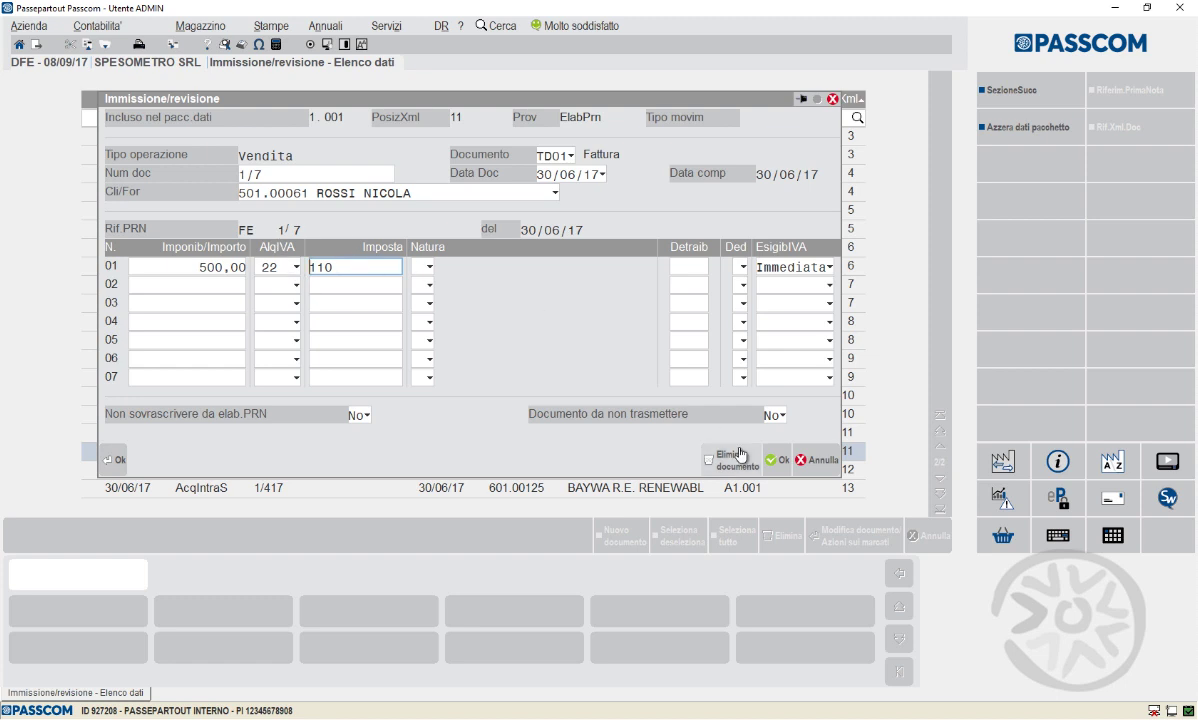
click(776, 461)
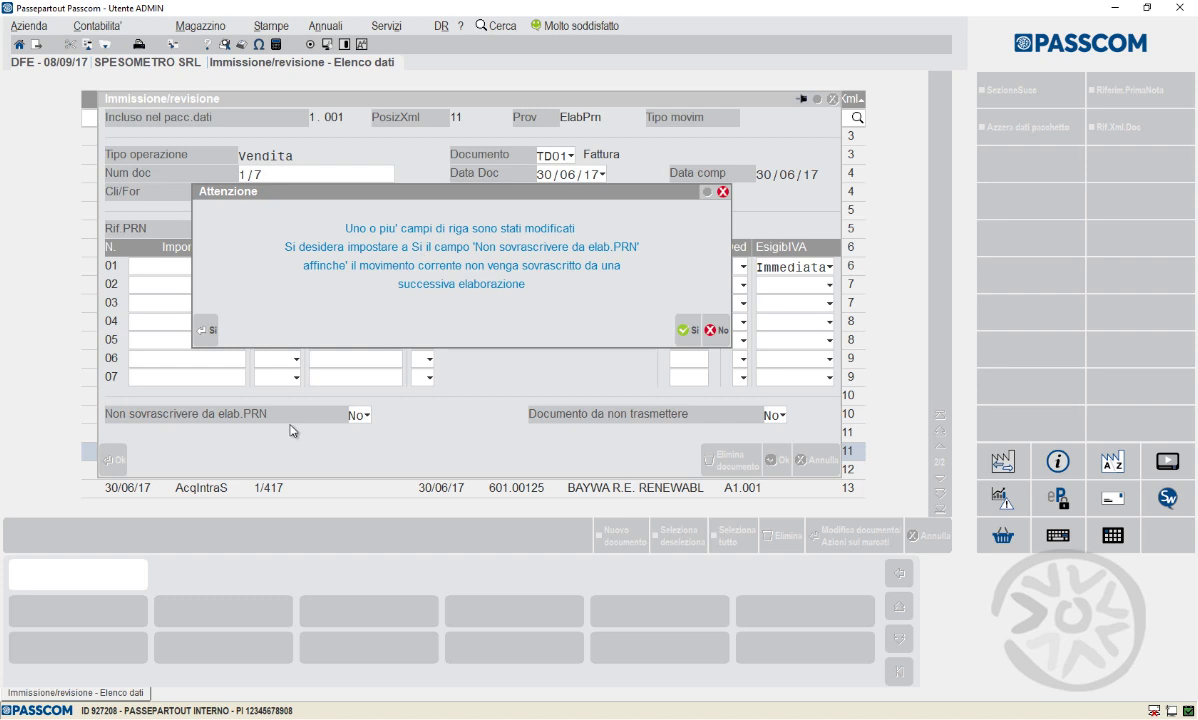
click(686, 334)
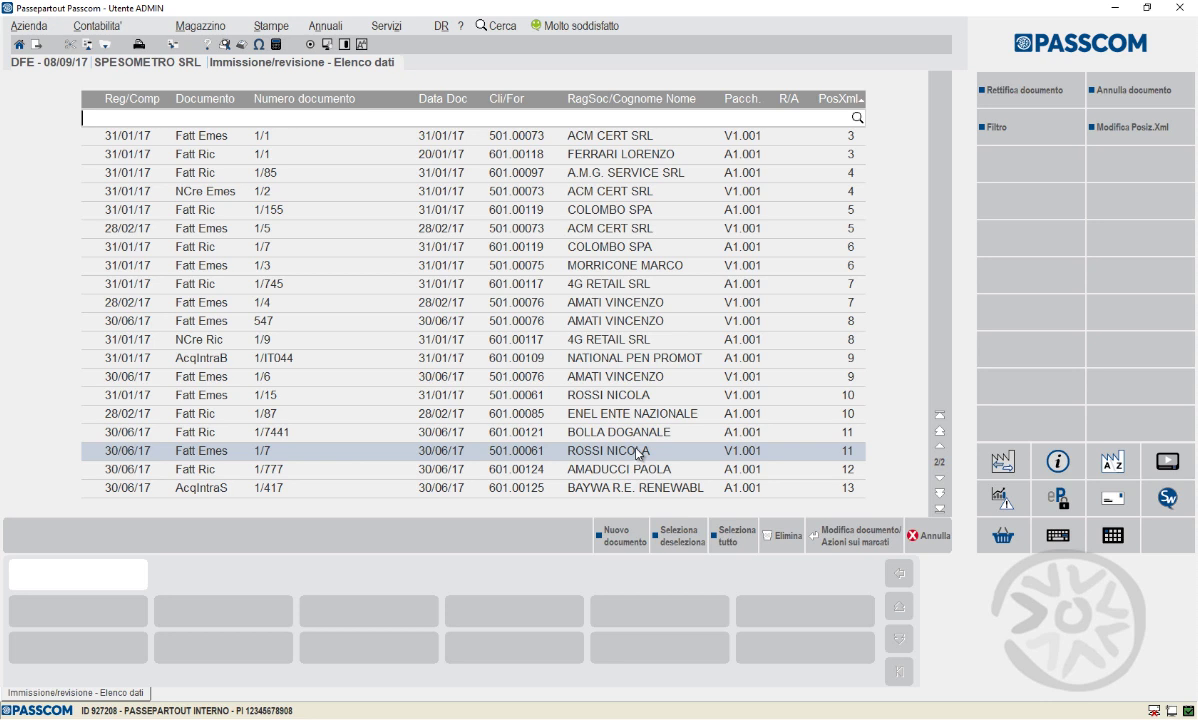
Reopen the Vendite package in Creazione/gestione pacchetti dati da trasmettere, set Dati definitivi to SI and save it
key(alt+s)
key(Down)
key(Down)
key(Down)
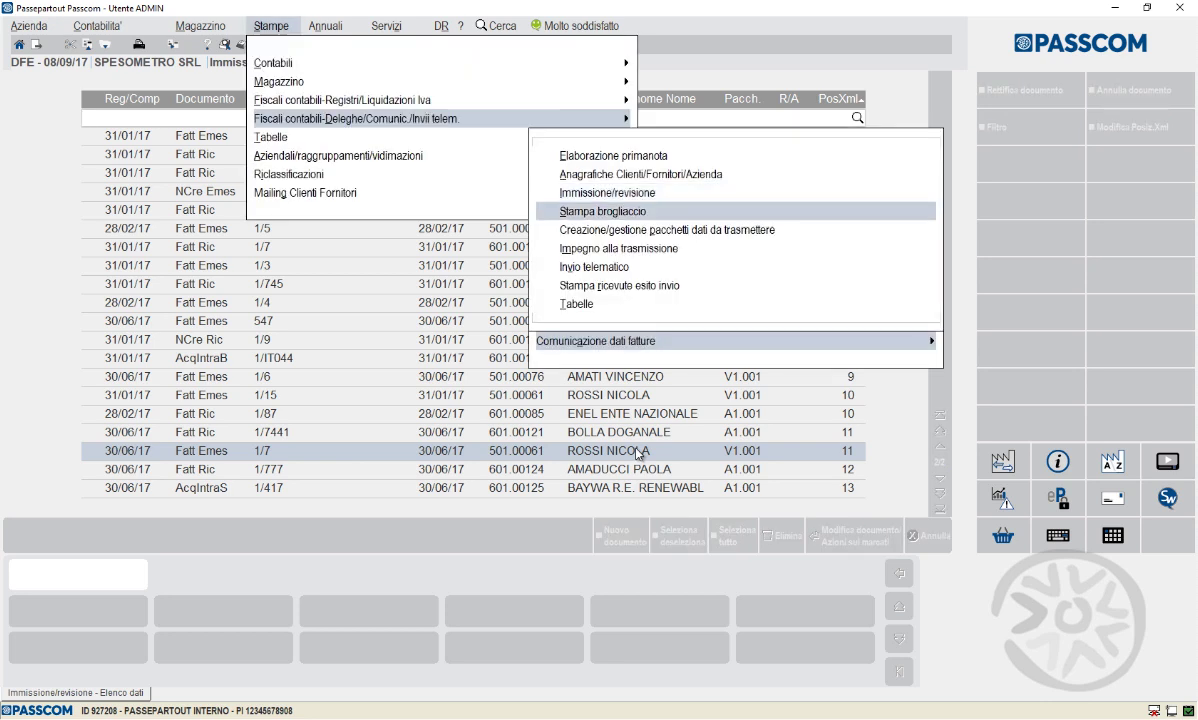
key(Up)
key(Return)
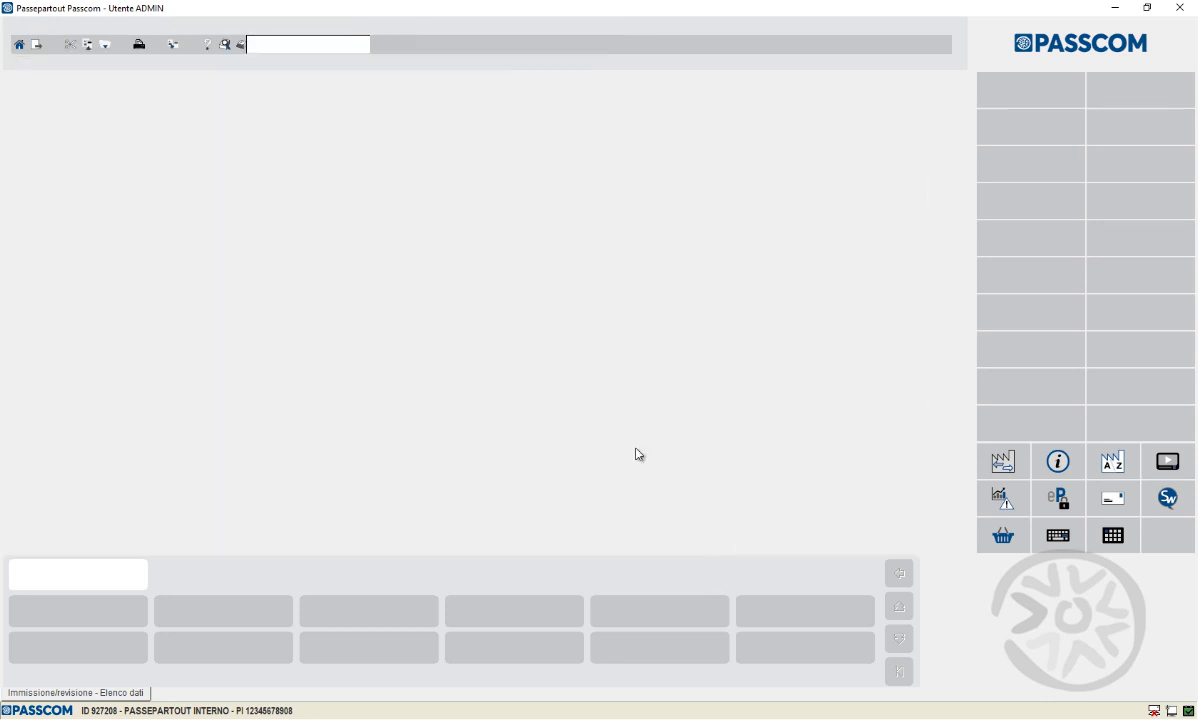
key(Down)
key(Down)
key(Return)
key(s)
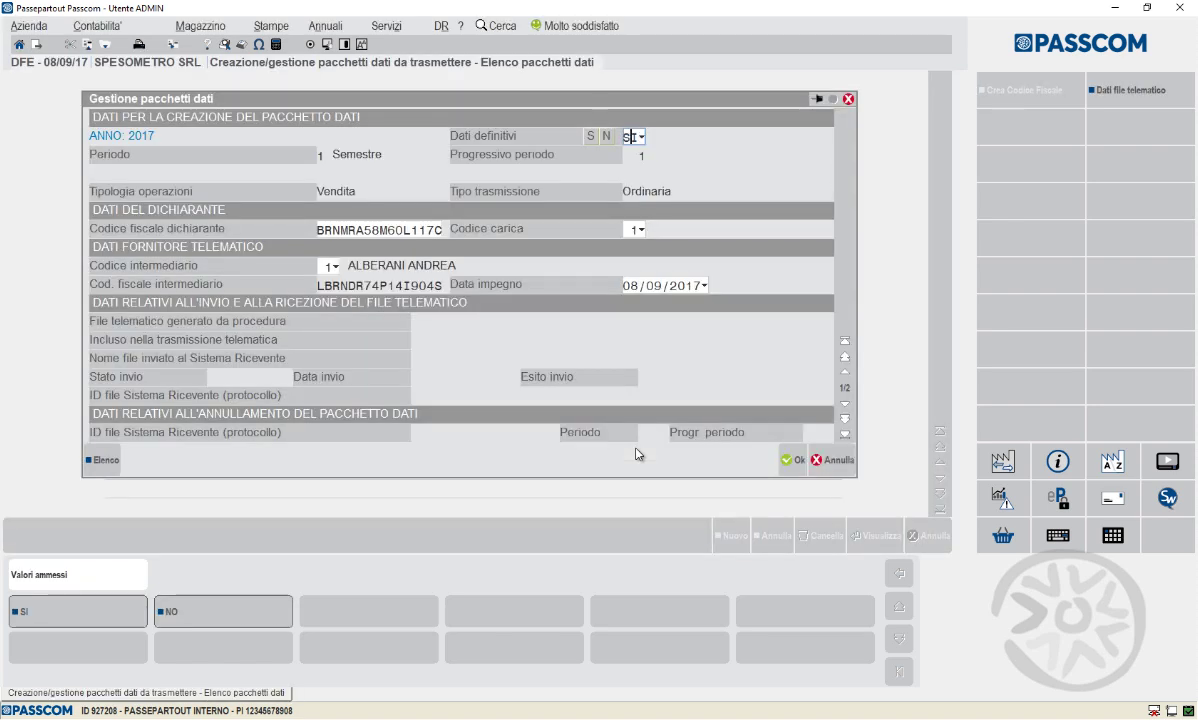
key(Return)
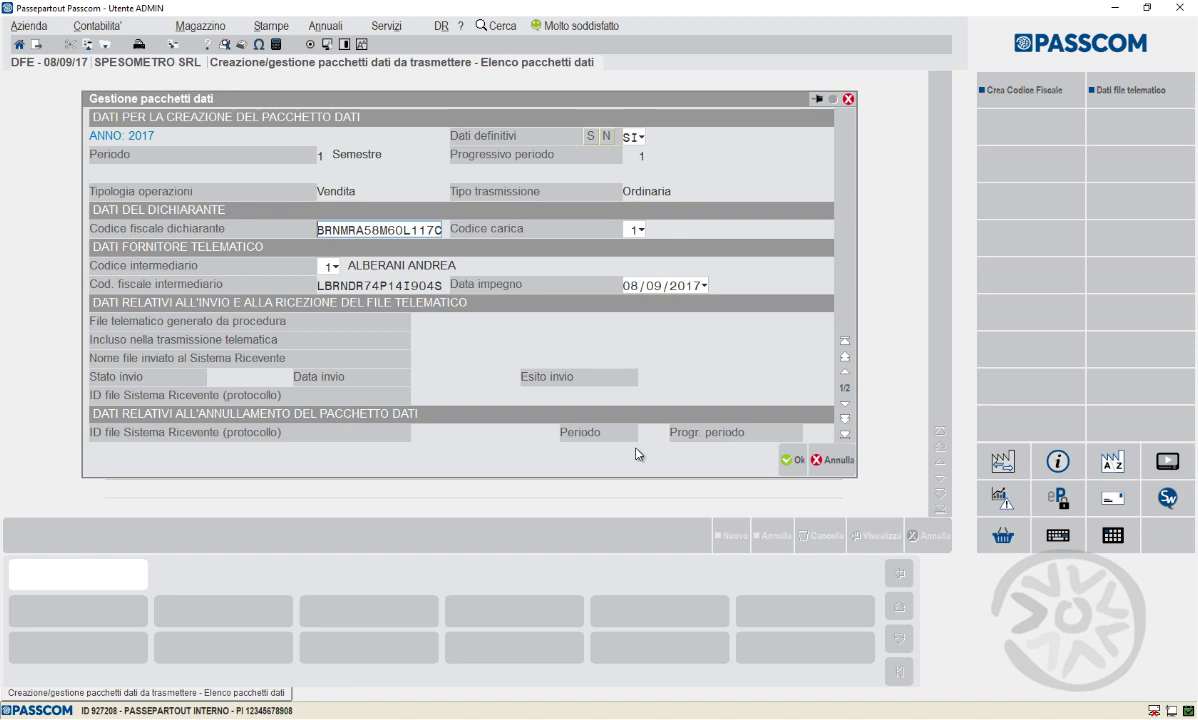
key(F10)
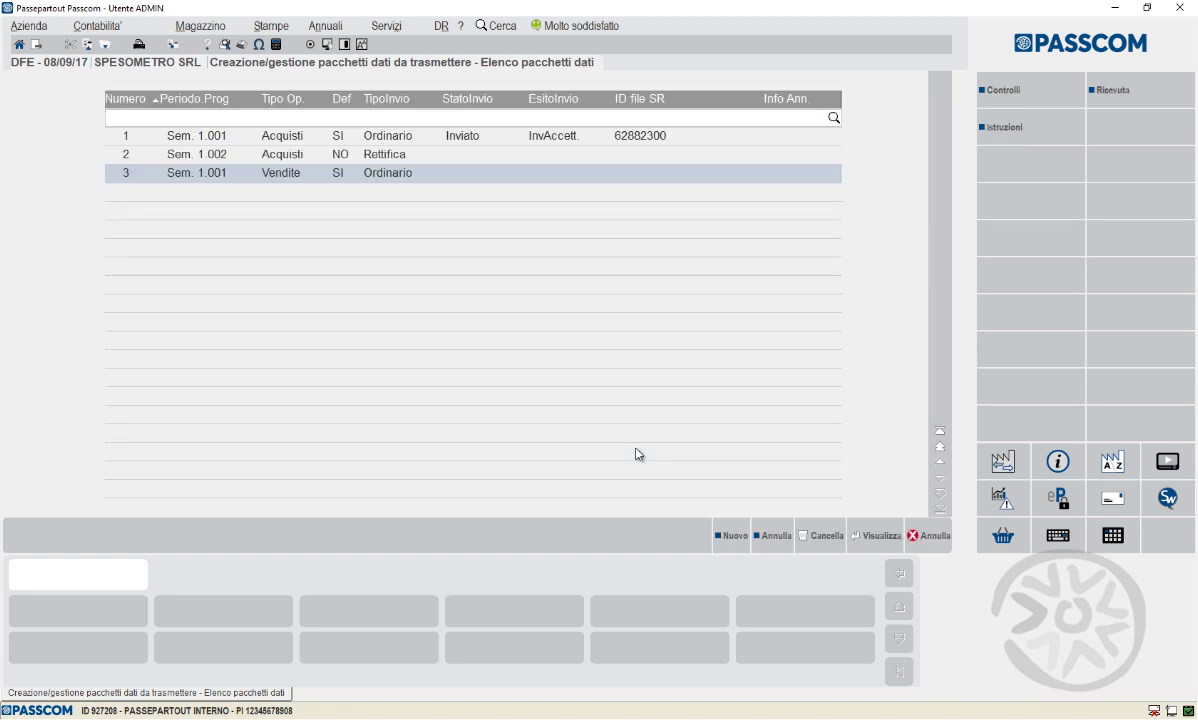
Run the telematic controls on the Vendite package, check and close the outcome report, and decline viewing the file content
click(992, 95)
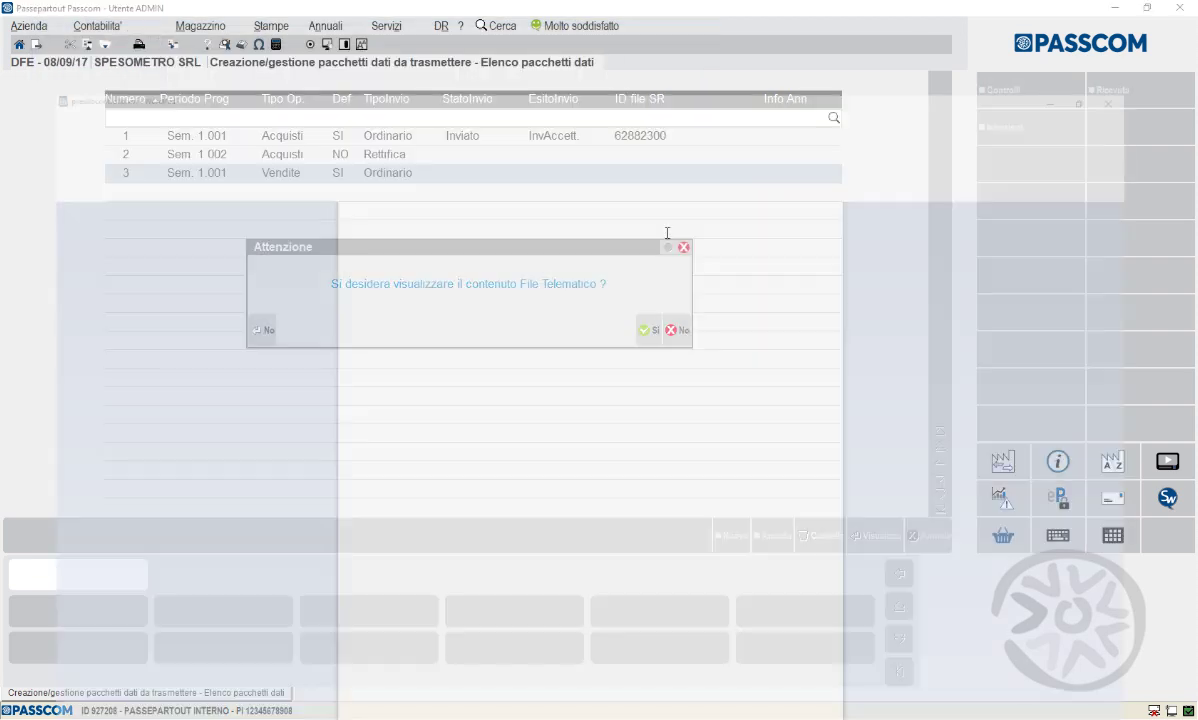
click(645, 326)
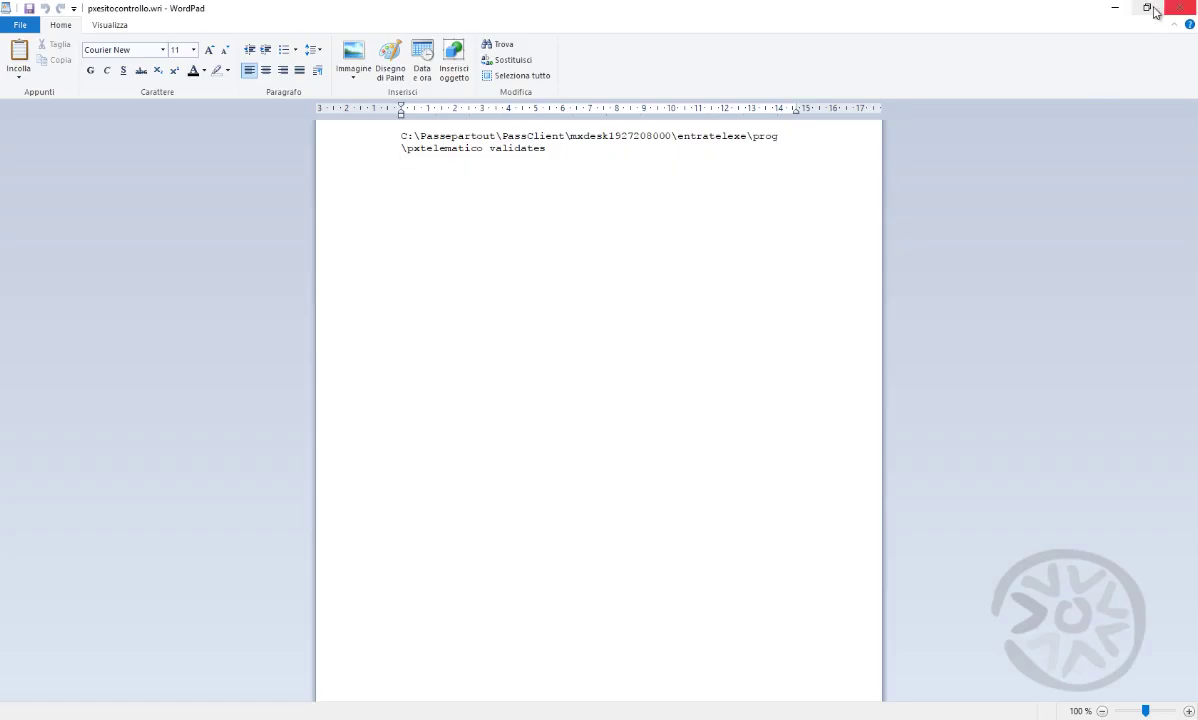
click(1116, 9)
click(673, 332)
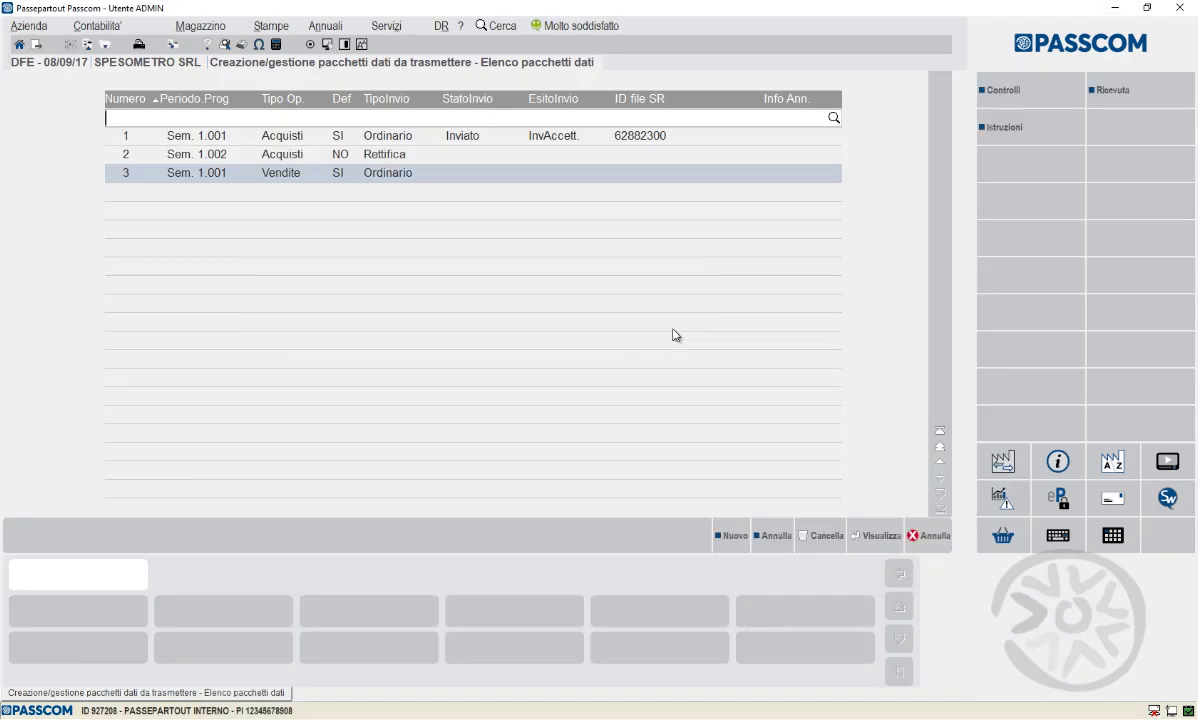
Leave the package list and open Invio telematico for intermediary 1, period 1, year 2017
key(Escape)
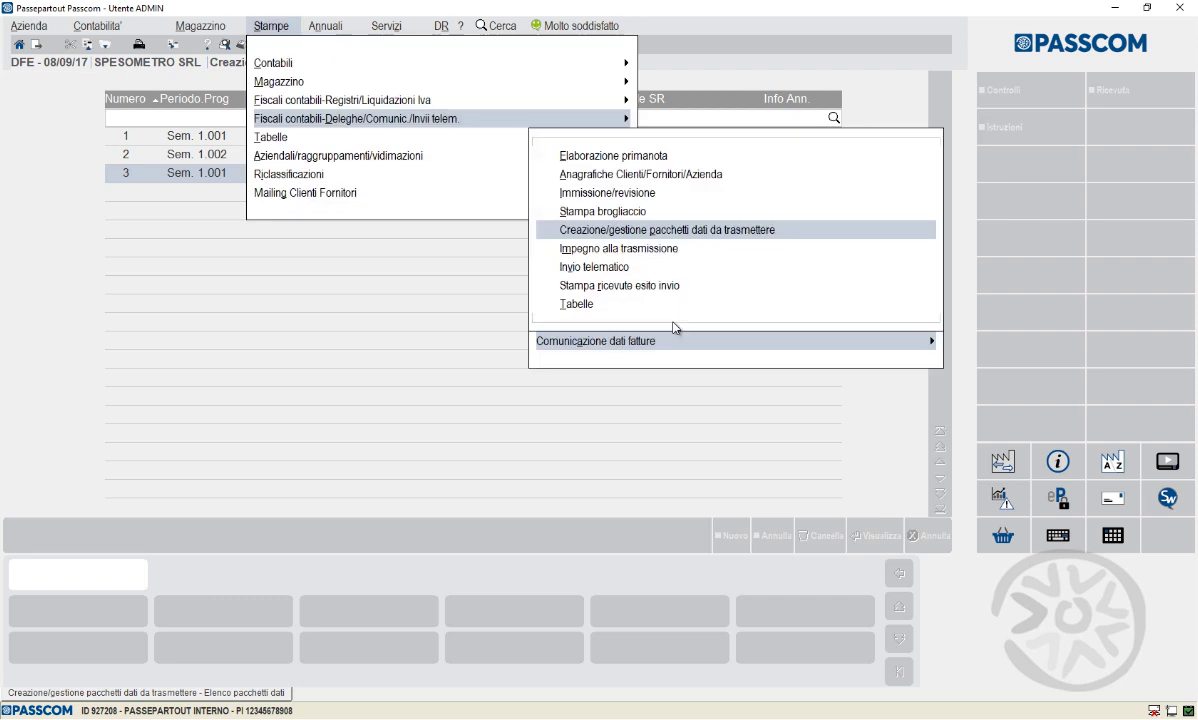
key(Down)
key(Down)
key(Return)
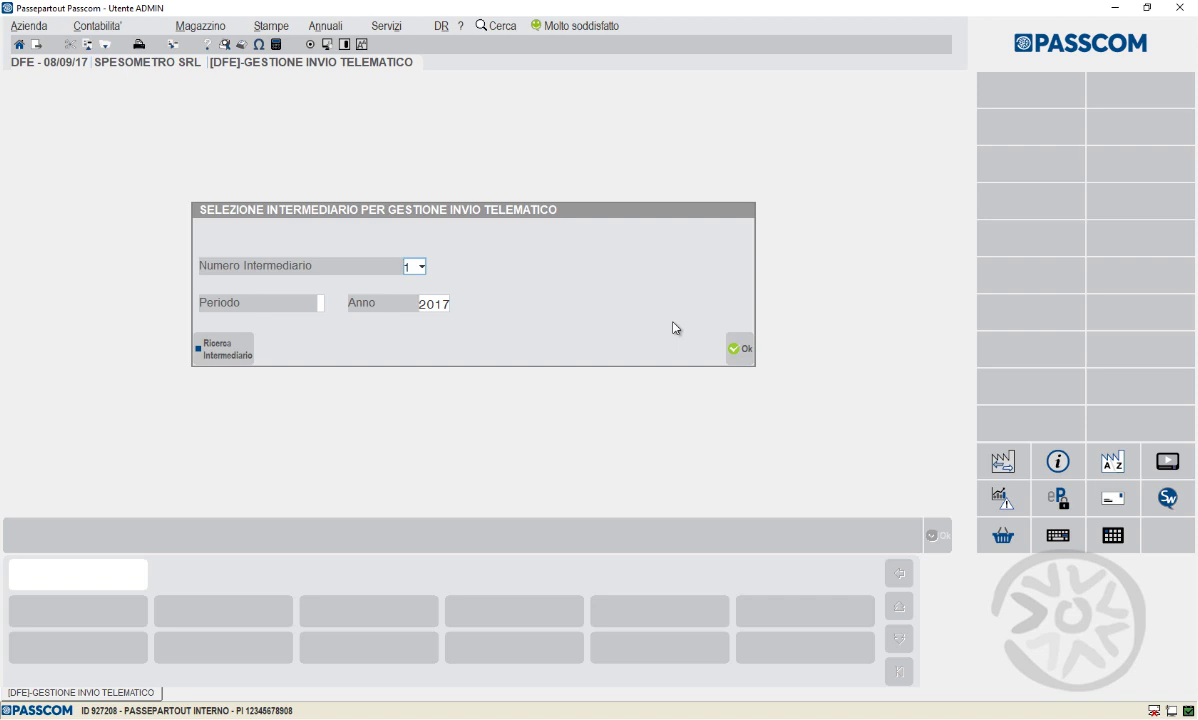
key(Return)
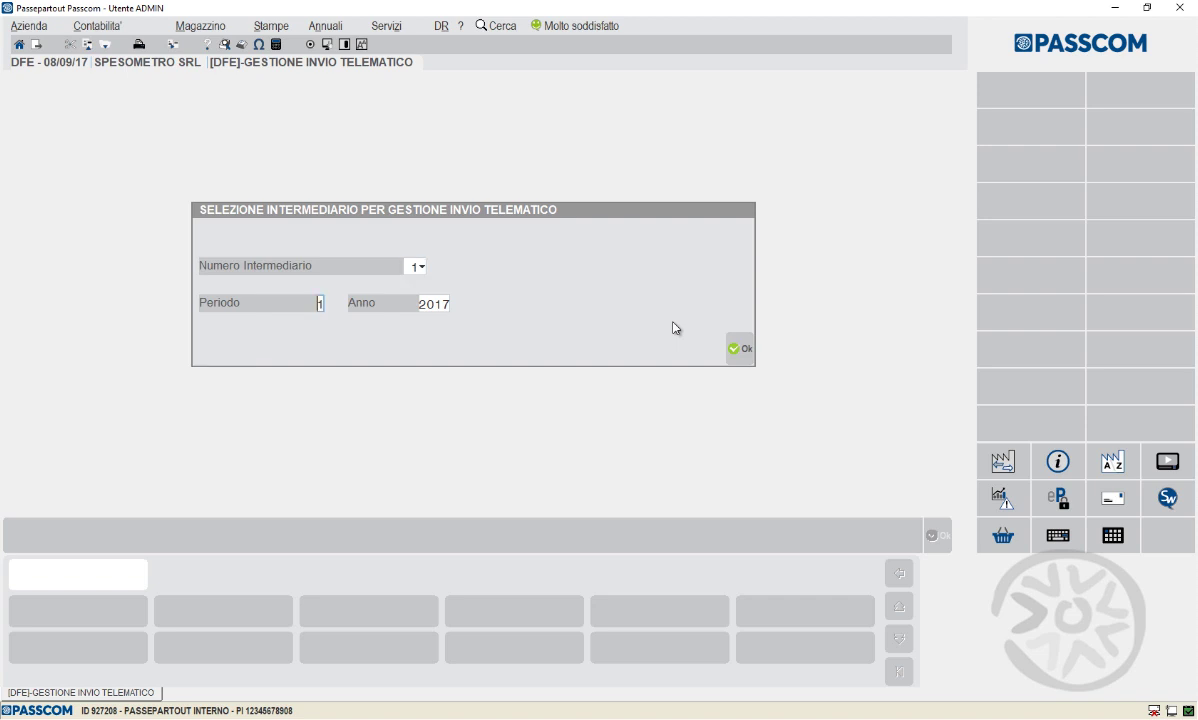
key(Up)
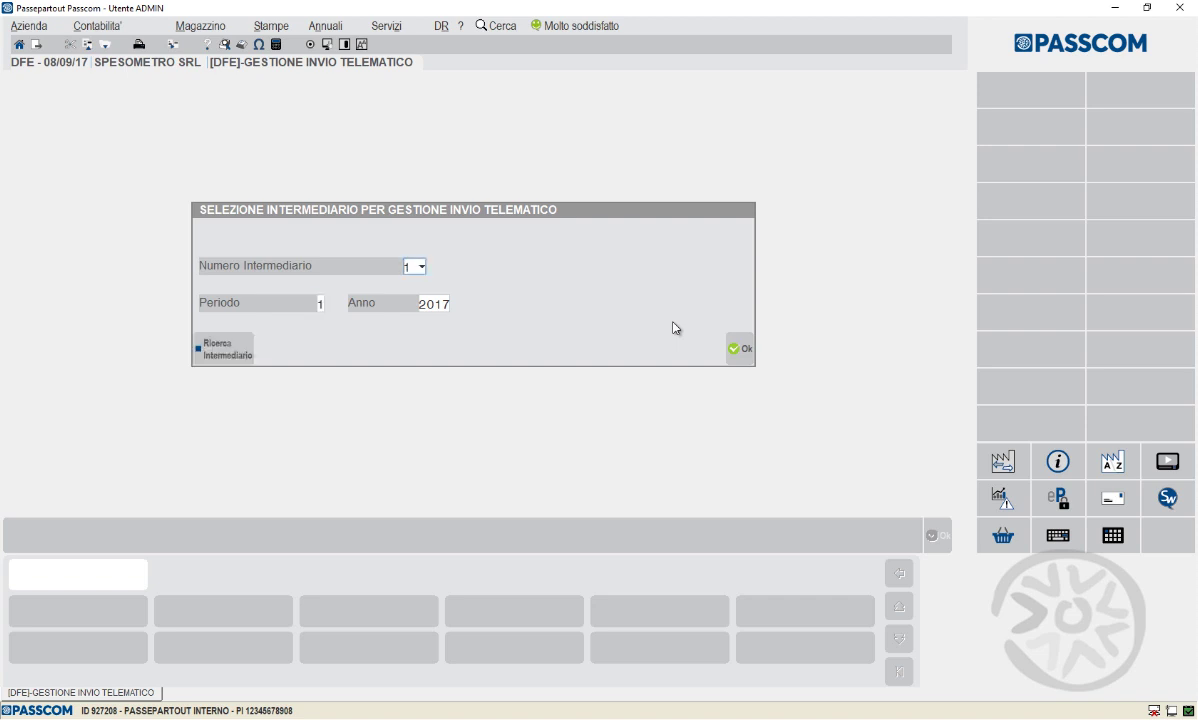
key(F10)
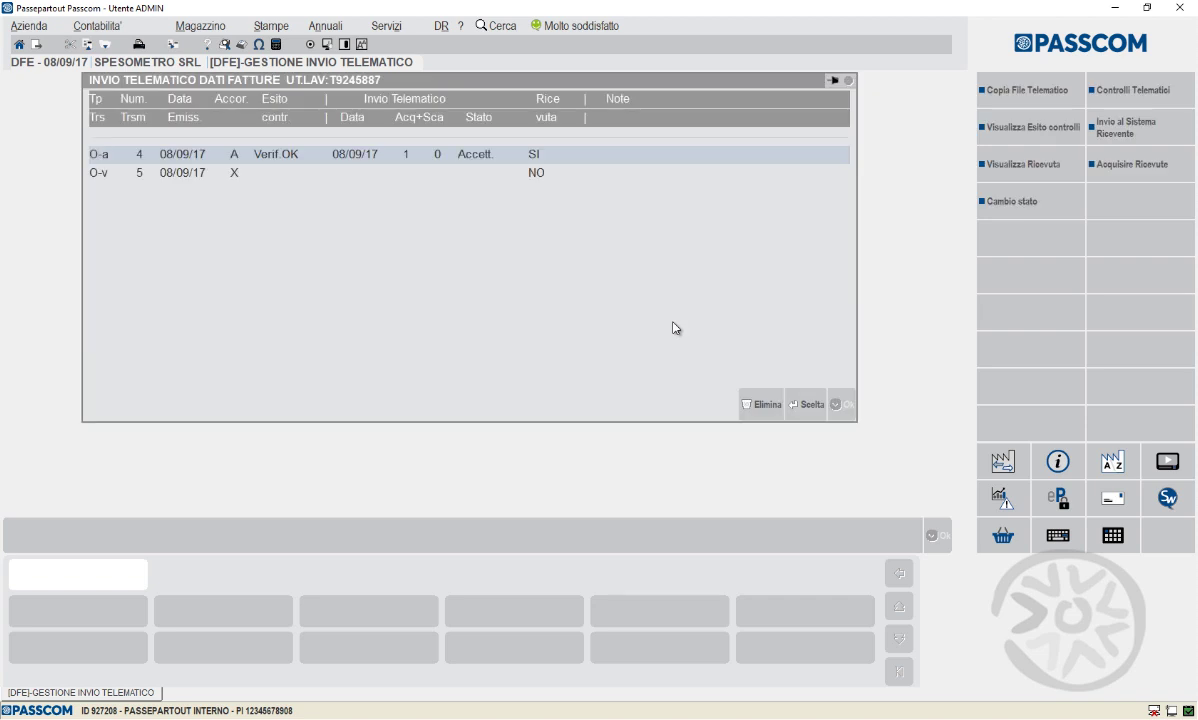
Open transmission 5, generate its telematic file for DFE-1, and close the creation messages
key(Down)
key(Return)
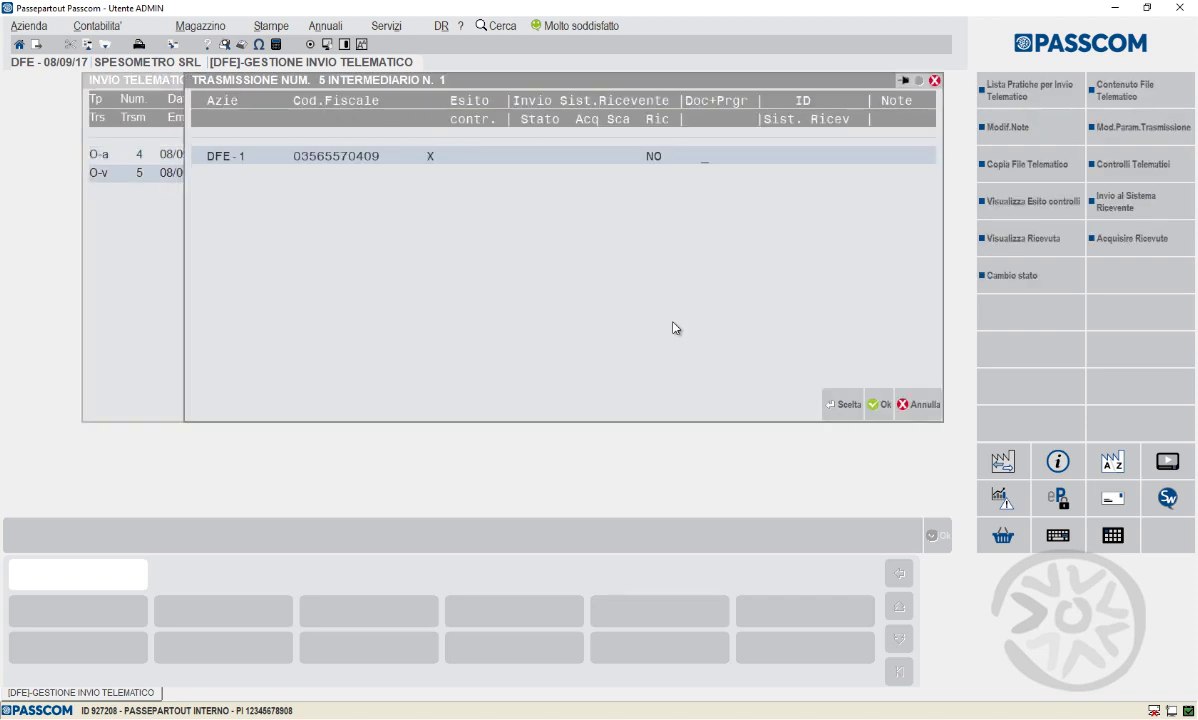
key(F10)
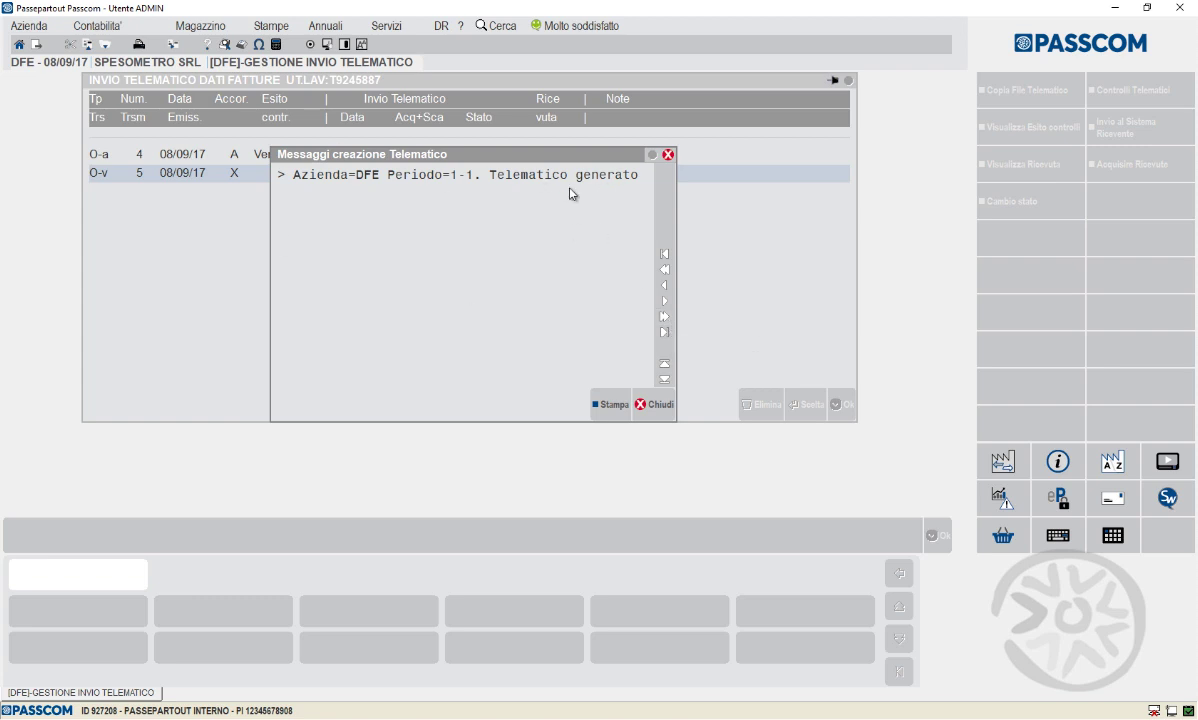
click(651, 405)
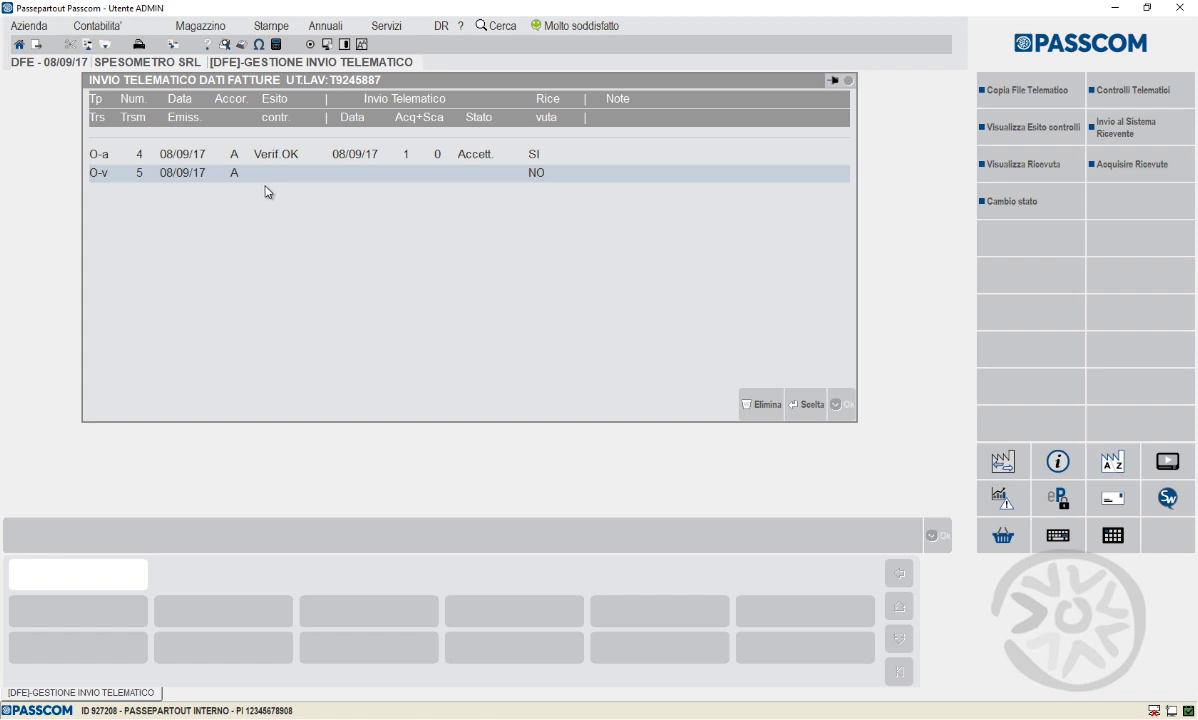
Send transmission 5 to the Sistema Ricevente, confirming the telematic submission and closing the signing and sending messages
click(1113, 132)
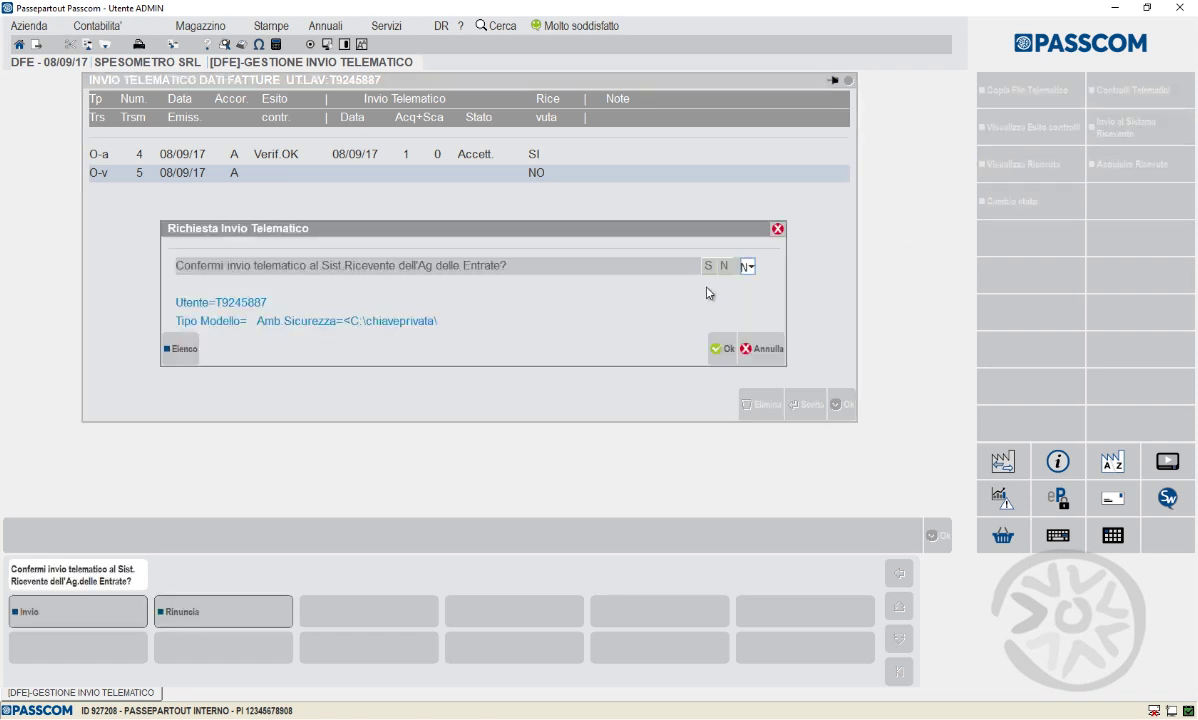
click(723, 350)
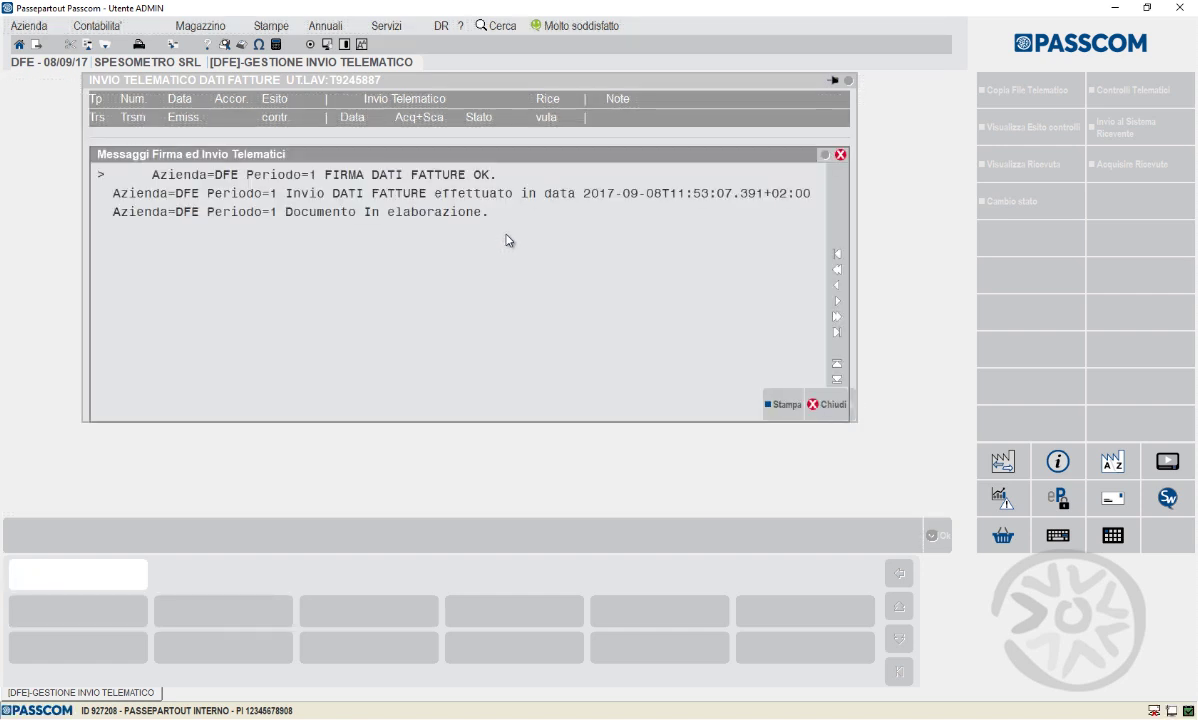
click(818, 404)
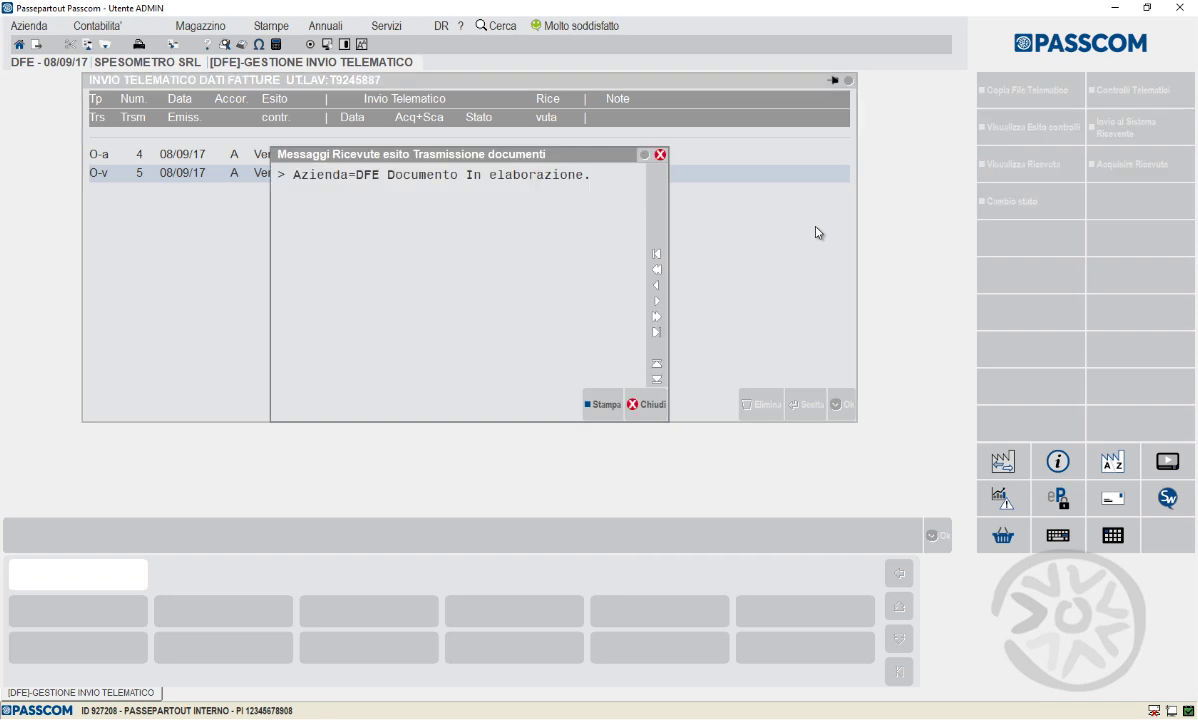
Request the receipts of transmission 5 repeatedly until its outcome is acquired, closing each receipt message
key(Escape)
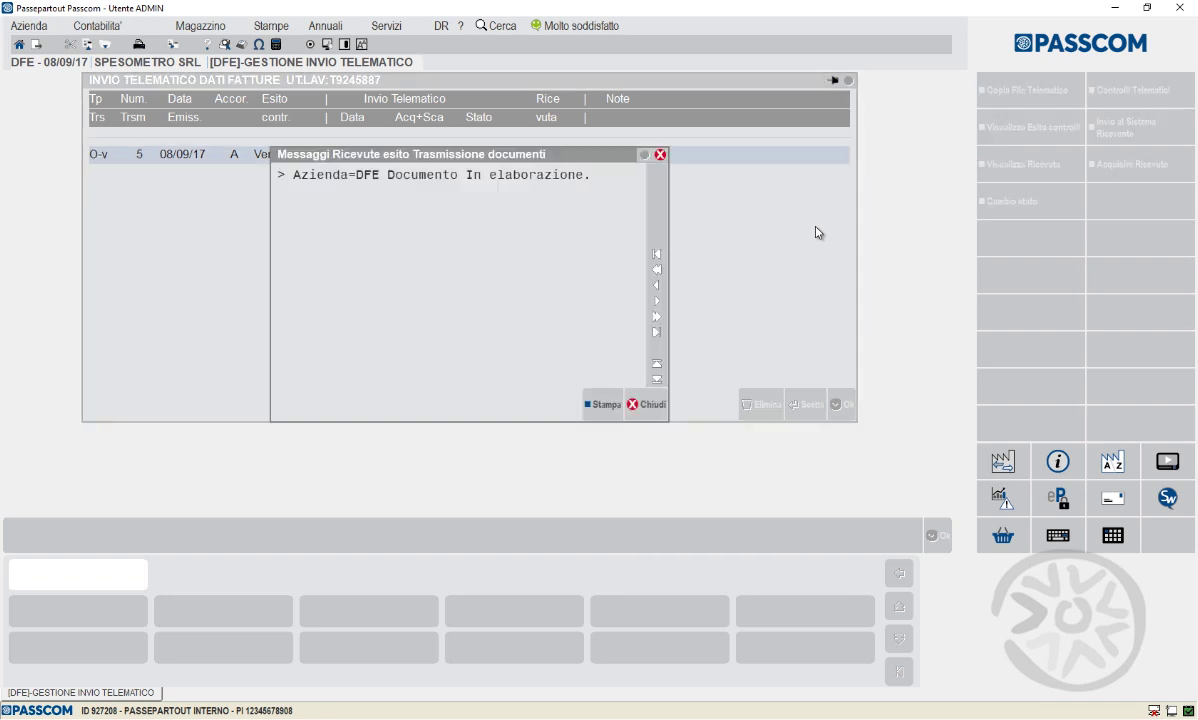
key(Escape)
key(Escape)
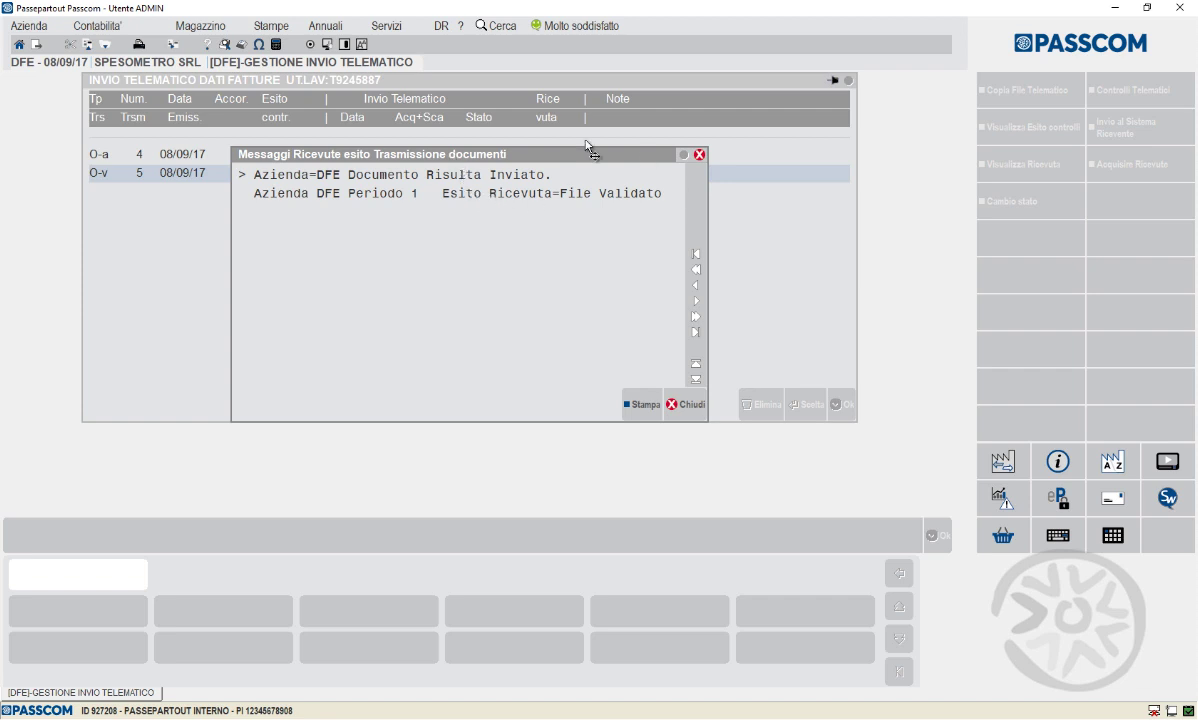
click(686, 405)
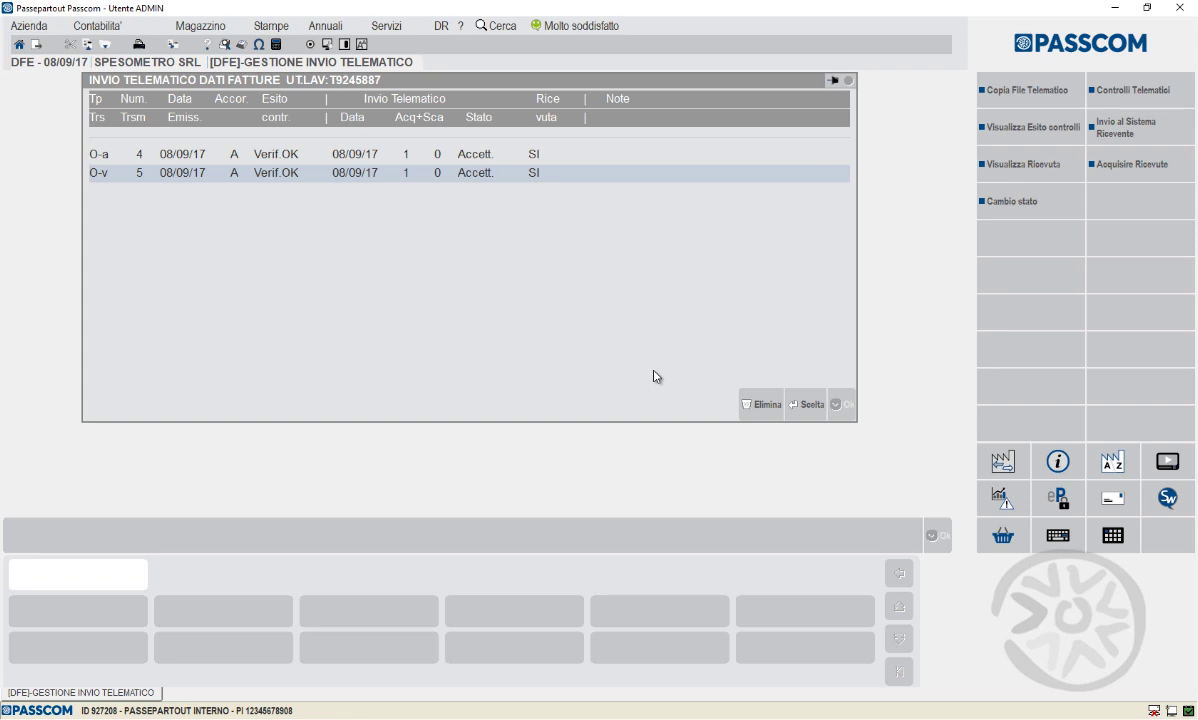
Leave the telematic transmission list and open Stampa ricevute esito invio for the Comunicazione dati fatture
key(Escape)
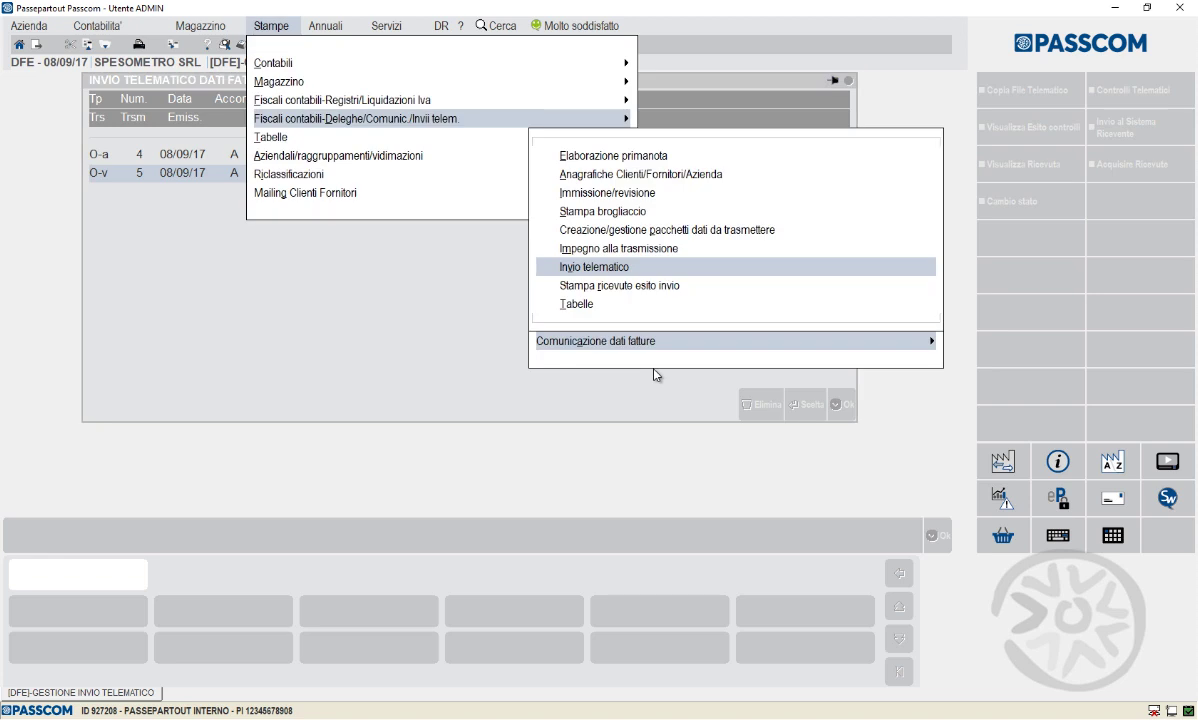
key(Down)
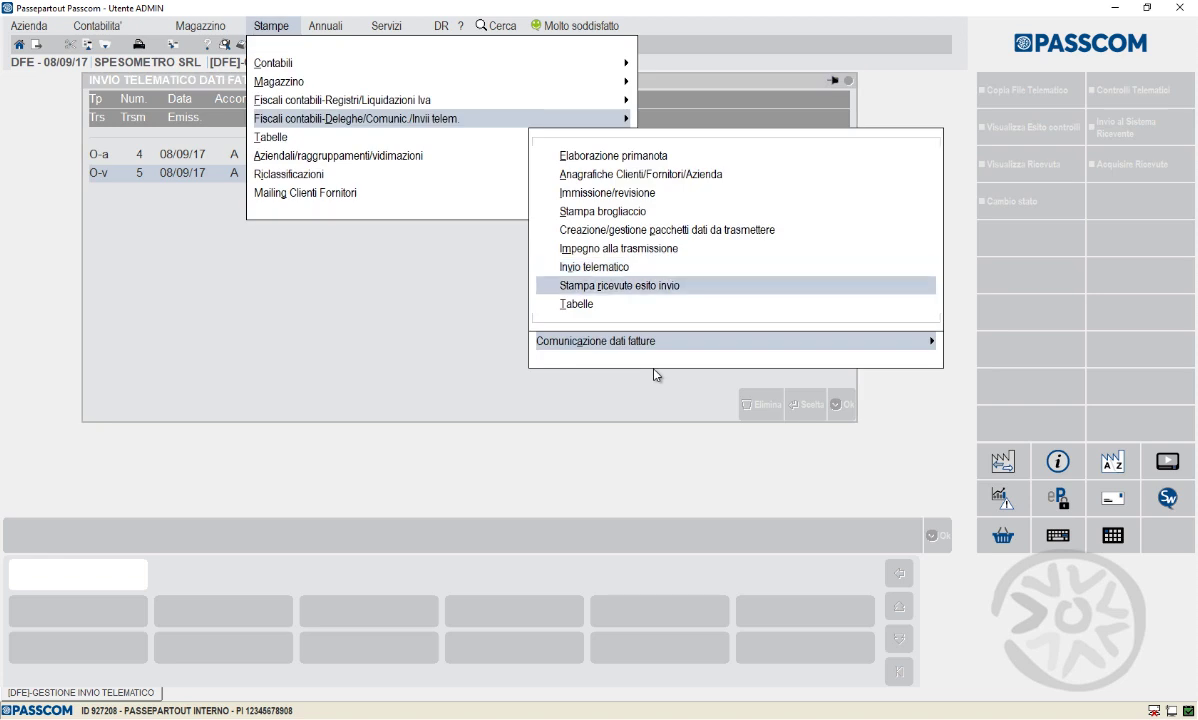
key(Return)
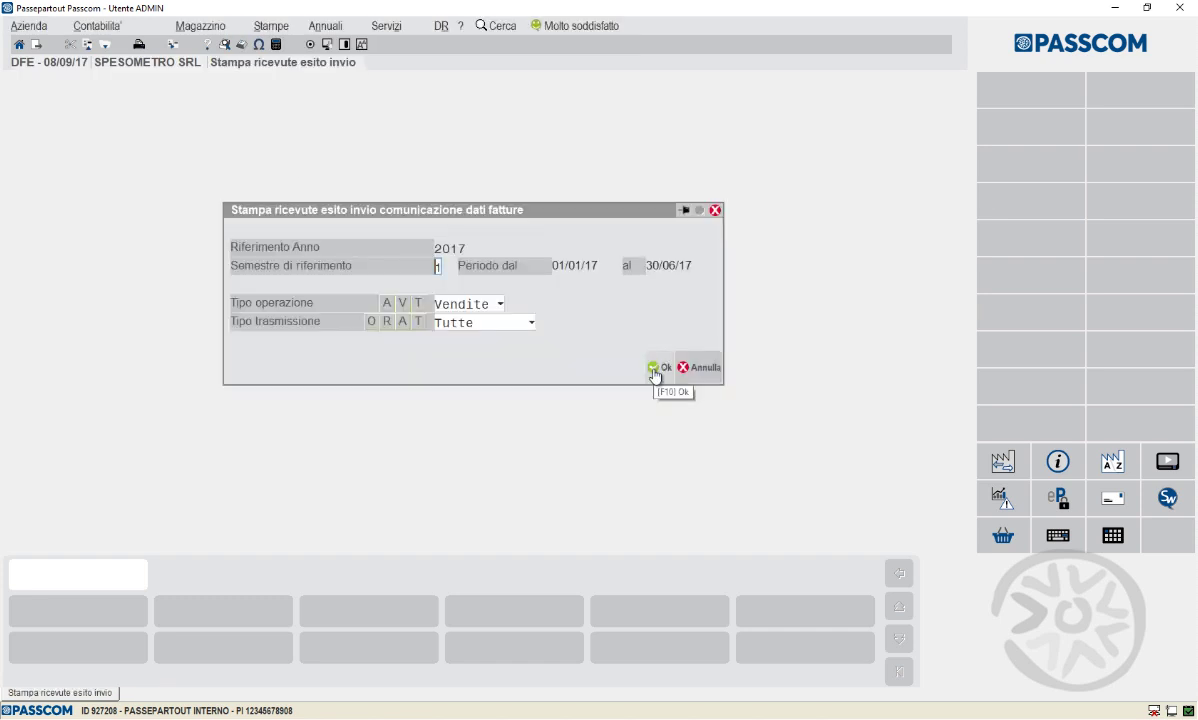
Print the semester 1 2017 receipts to Video with operation type Tutte, and view both pages of the resulting PDF enlarged to full screen
key(Return)
key(t)
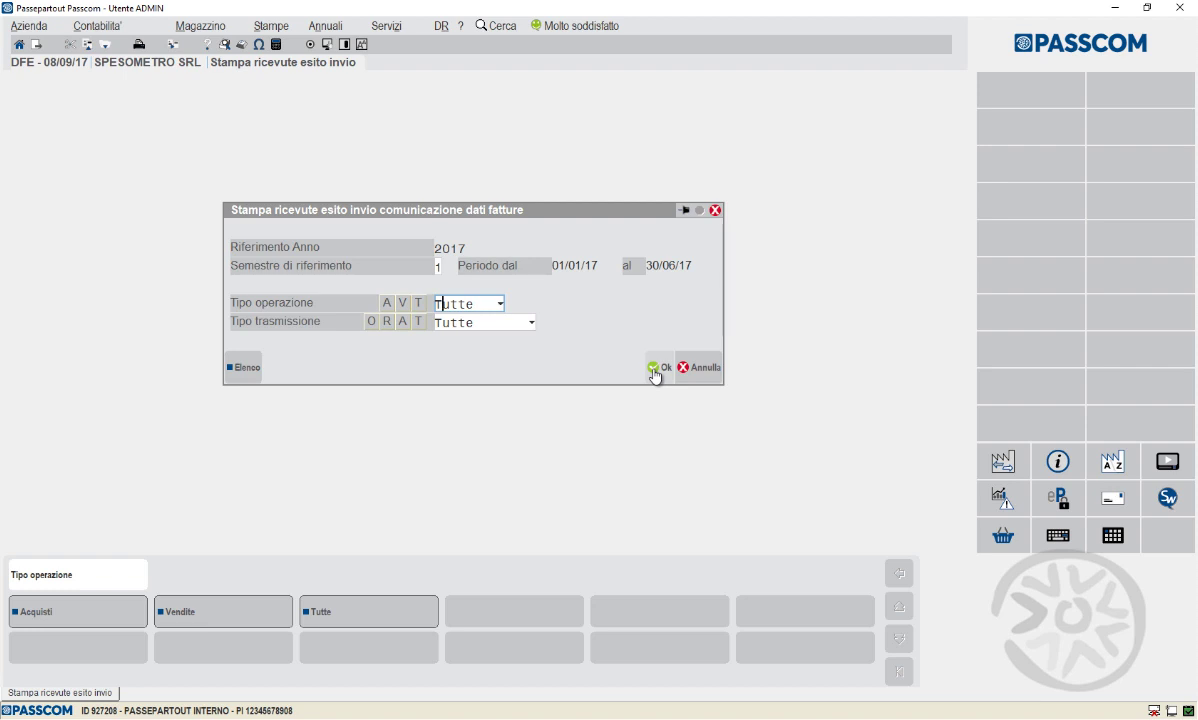
click(653, 369)
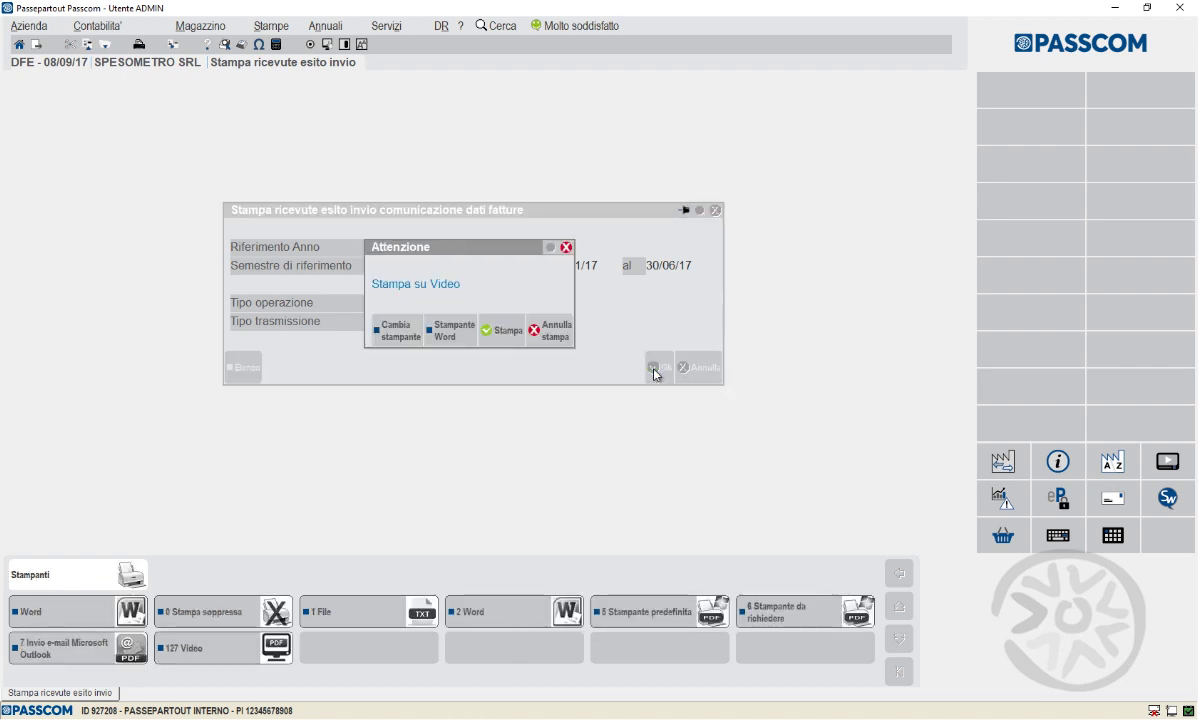
key(Return)
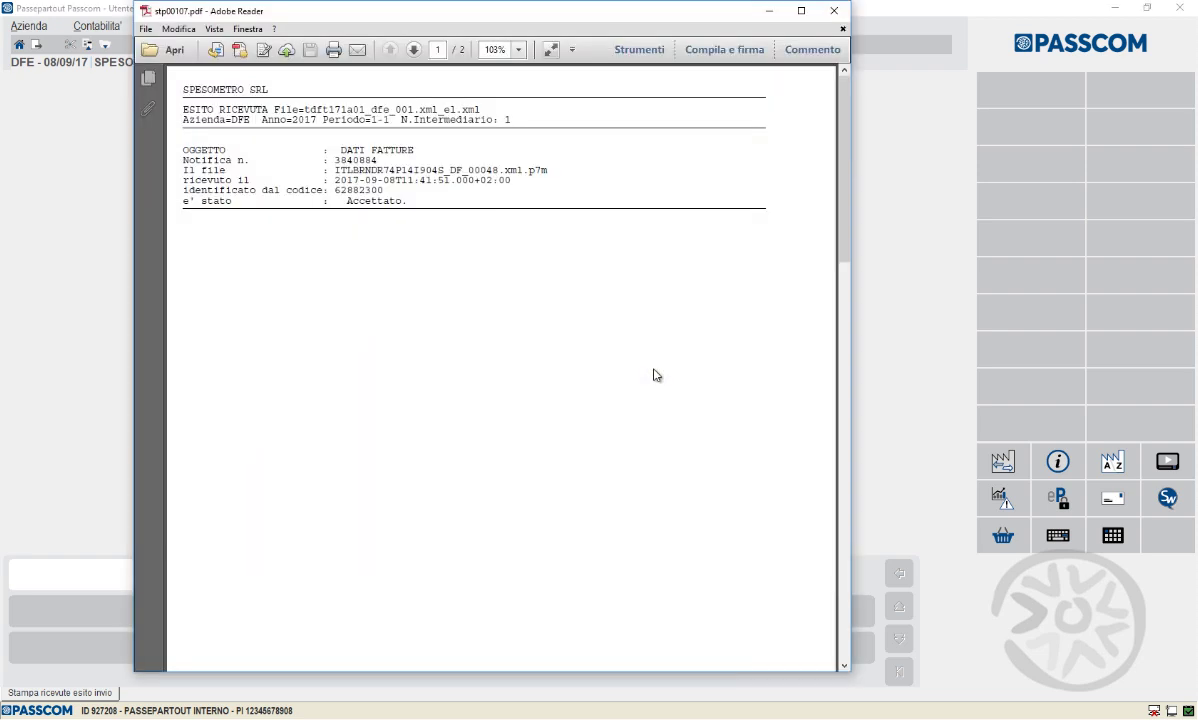
click(801, 10)
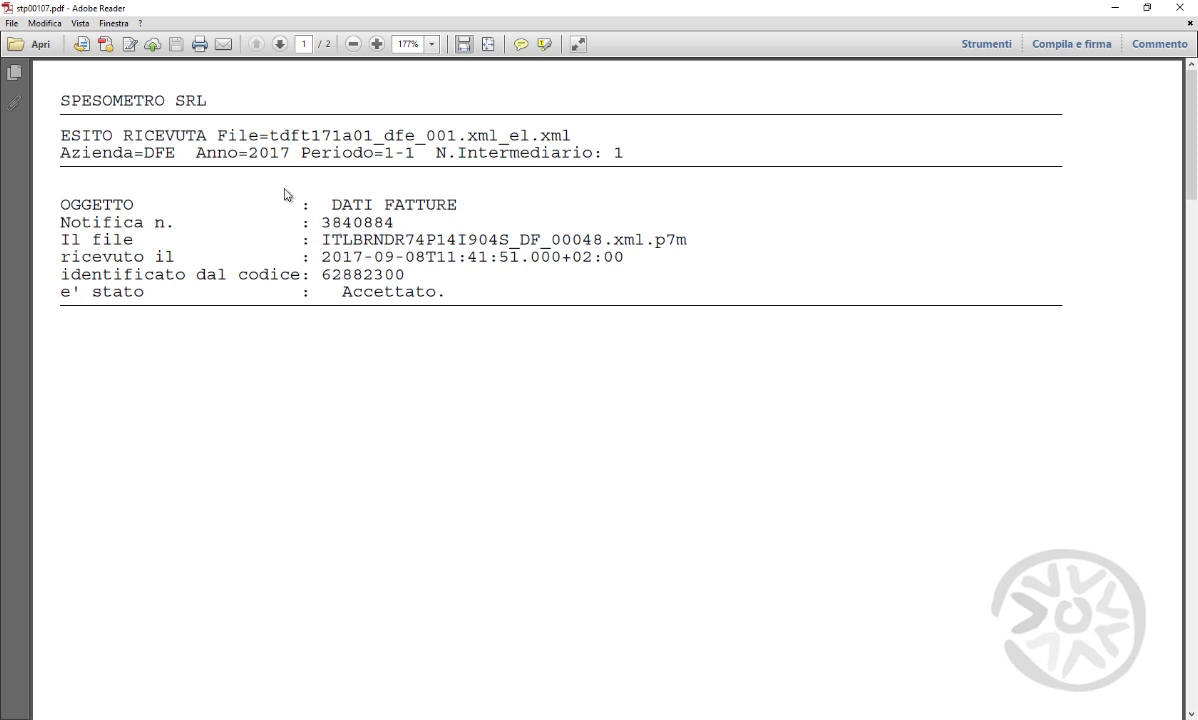
click(280, 45)
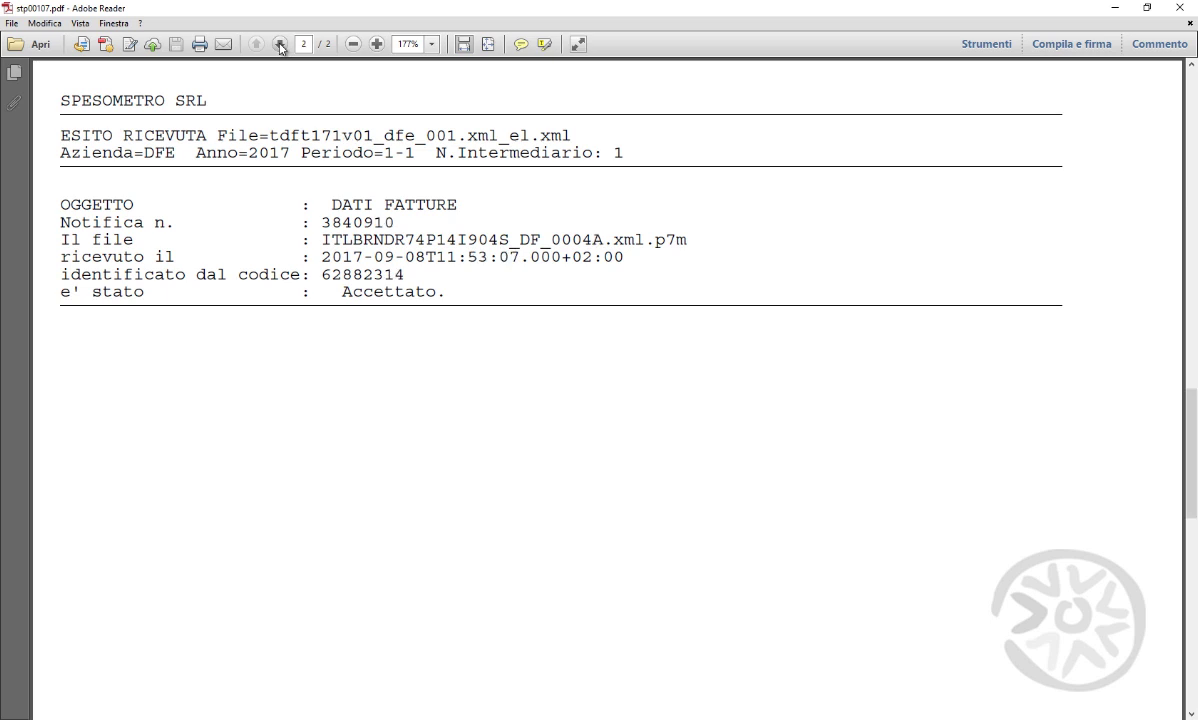